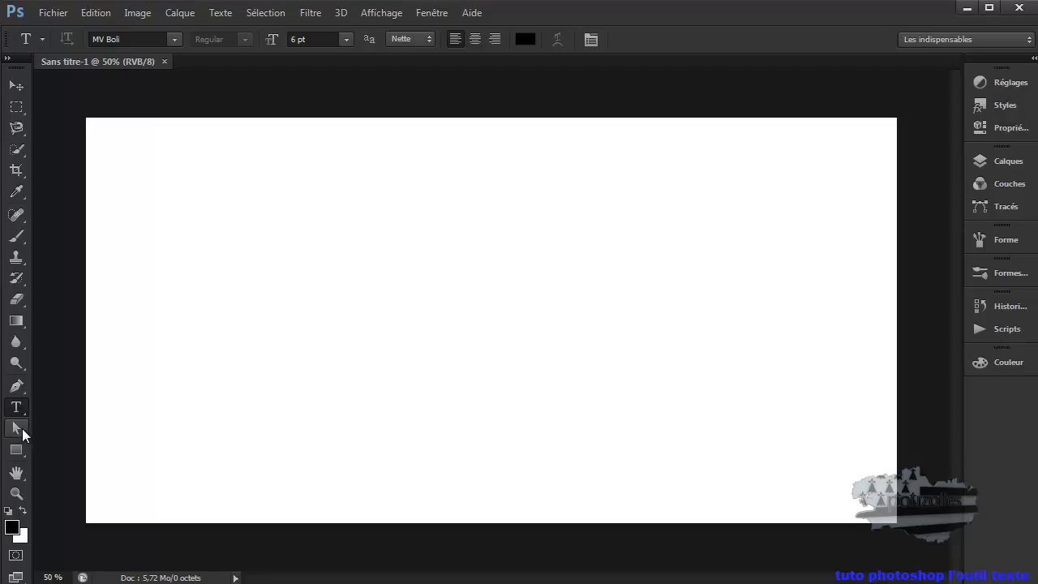
pyautogui.click(17, 428)
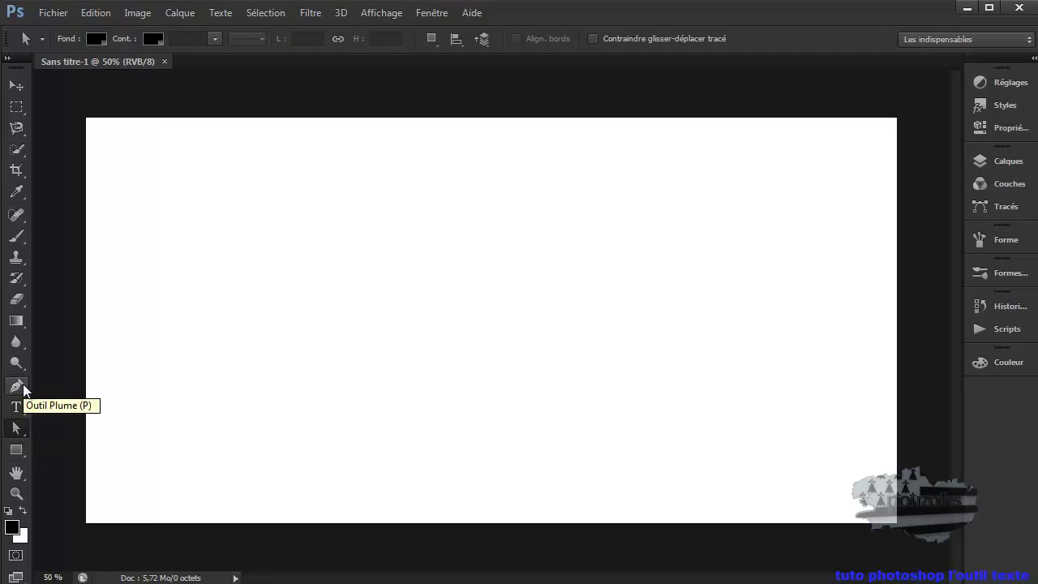
pyautogui.click(16, 474)
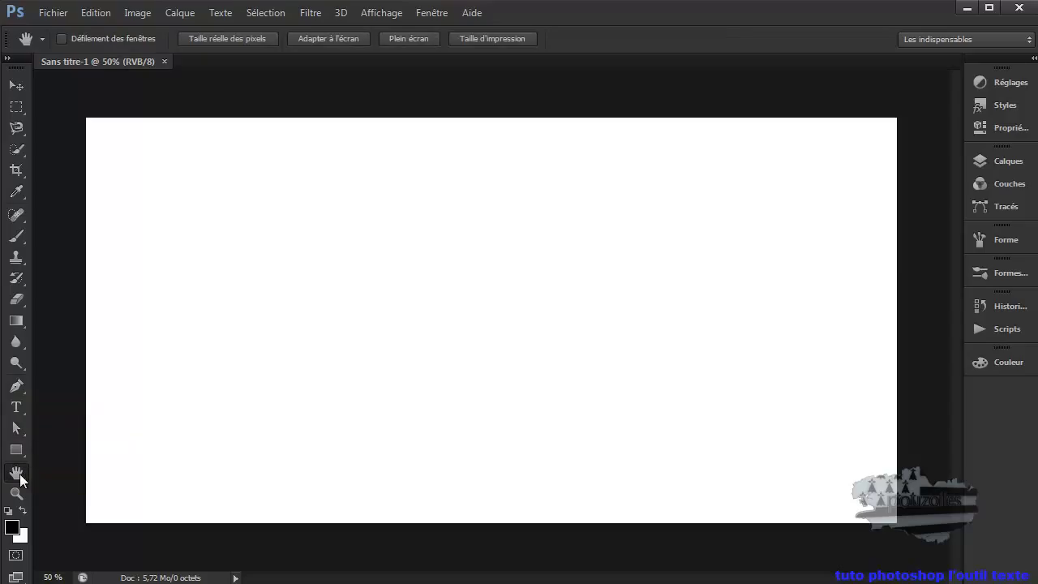
pyautogui.click(17, 475)
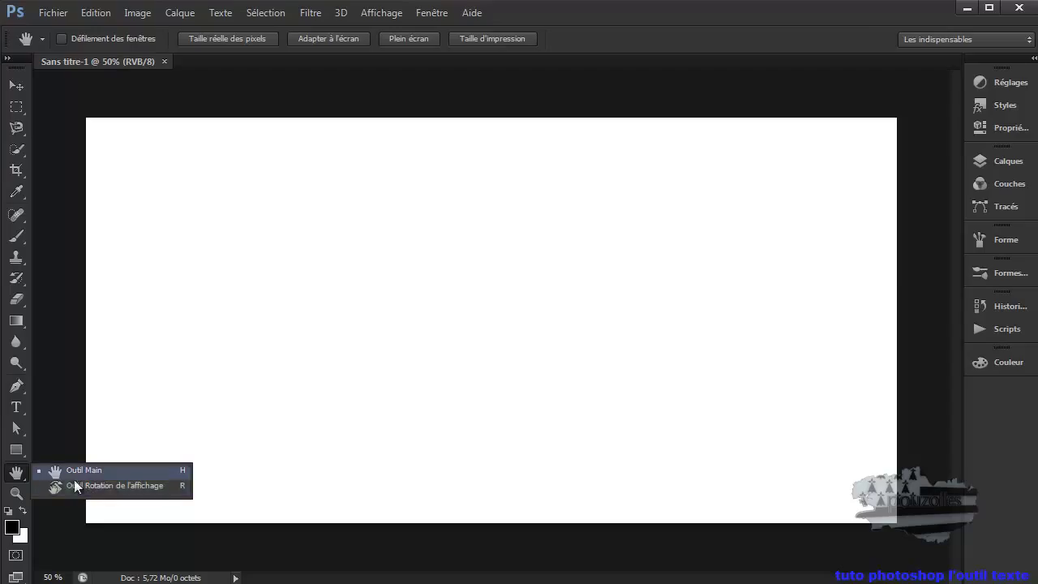
pyautogui.click(17, 451)
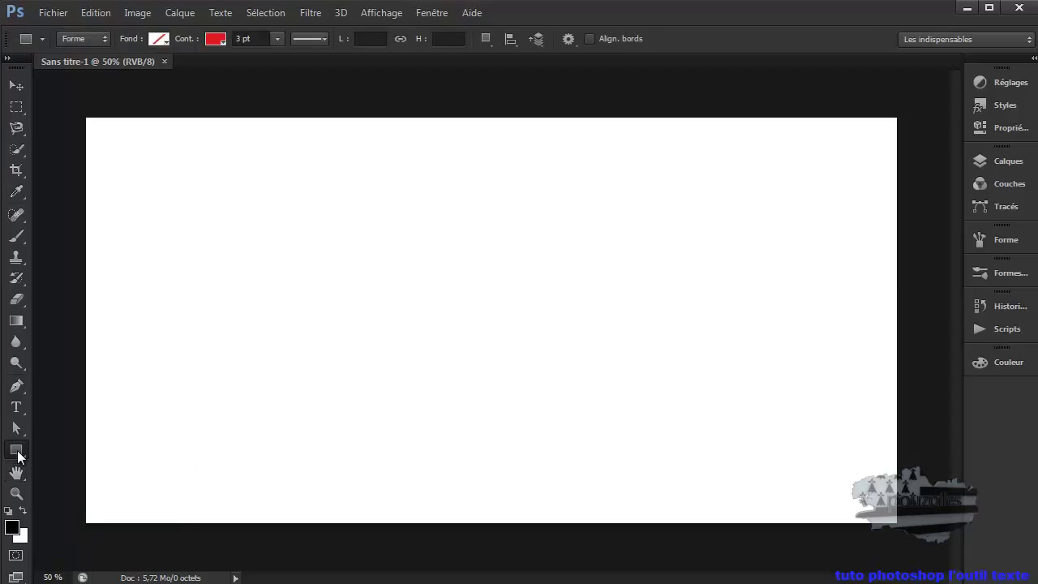
pyautogui.click(17, 452)
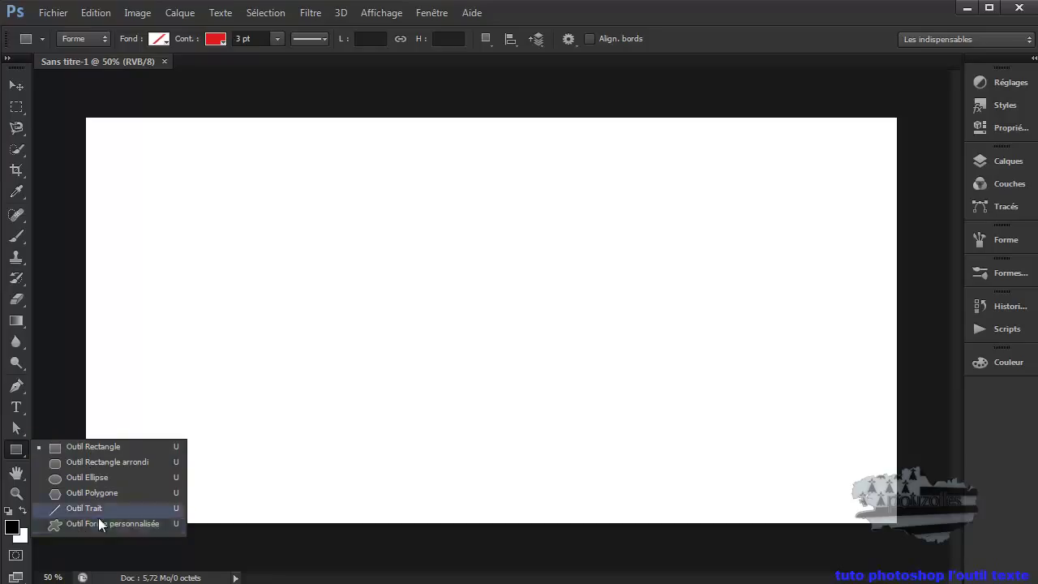
# Step: Write the text "pouzolles" in the upper-left part of the canvas and set its size to 60 pt
pyautogui.click(16, 408)
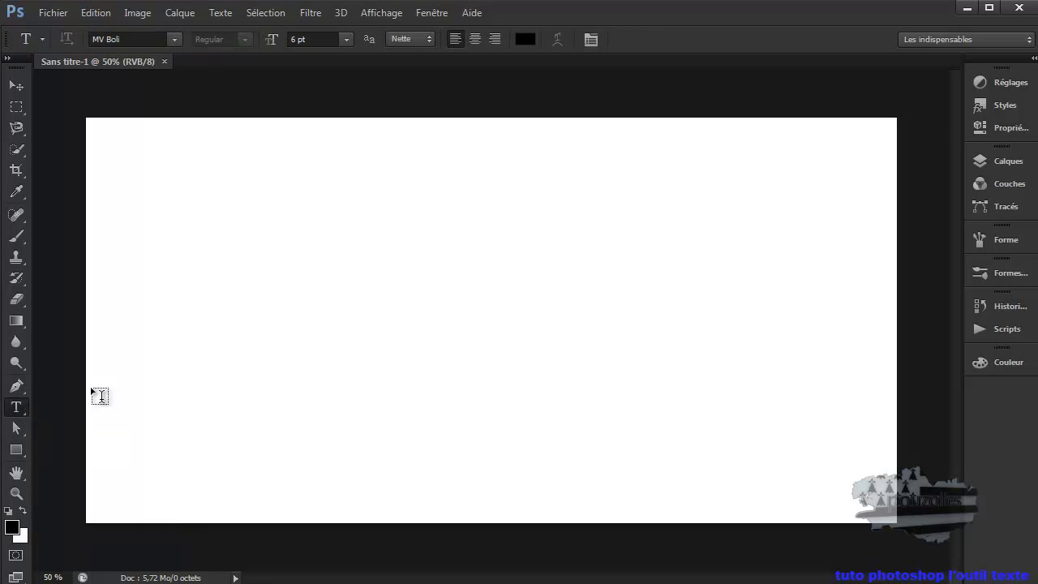
pyautogui.click(189, 220)
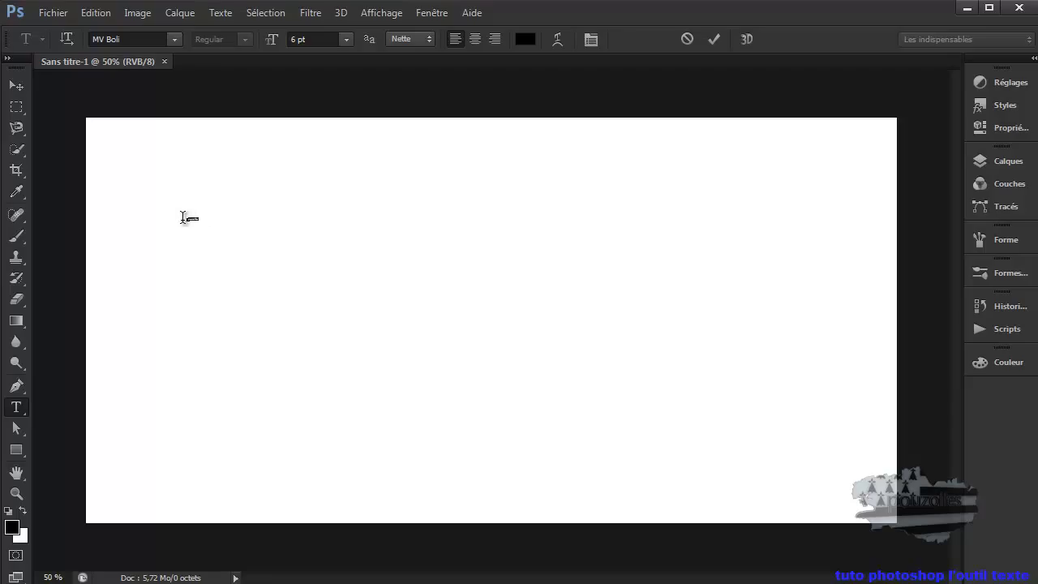
pyautogui.click(347, 39)
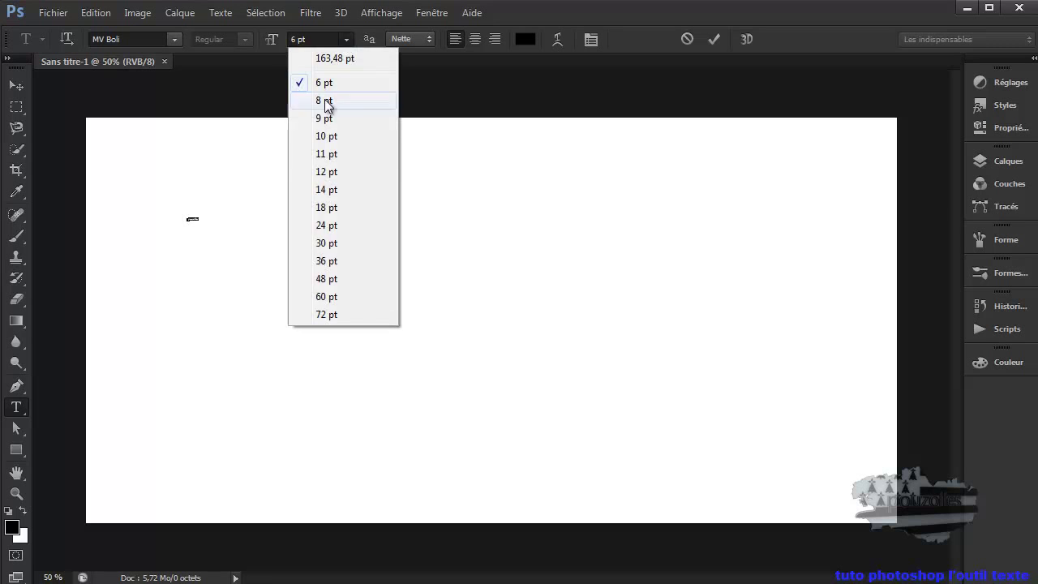
pyautogui.click(326, 297)
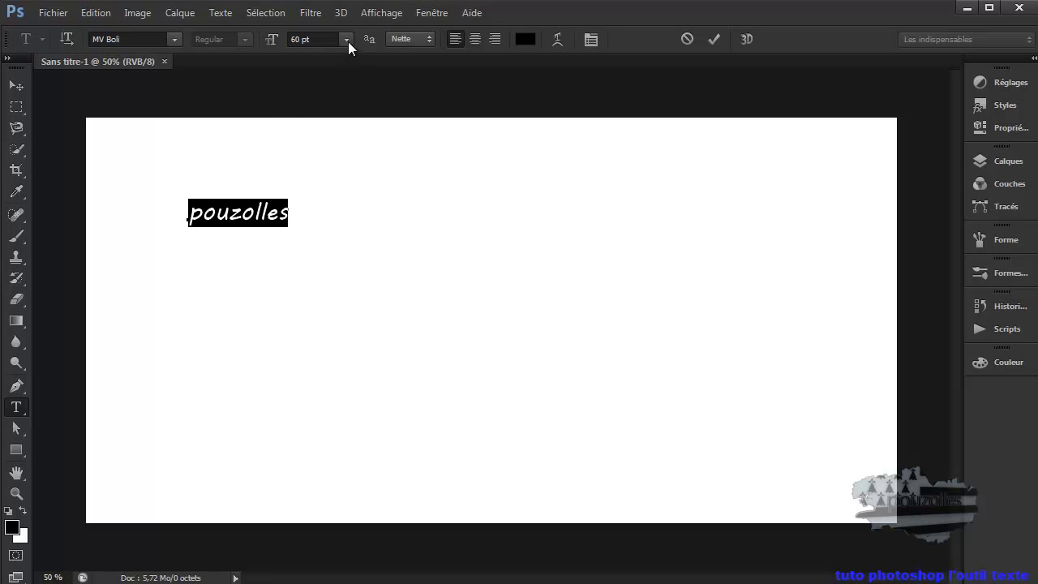
# Step: Set the size of the "pouzolles" text to 200 pt and its font to Planet Kosmos
pyautogui.moveTo(303, 39); pyautogui.dragTo(298, 45)
pyautogui.write('200')
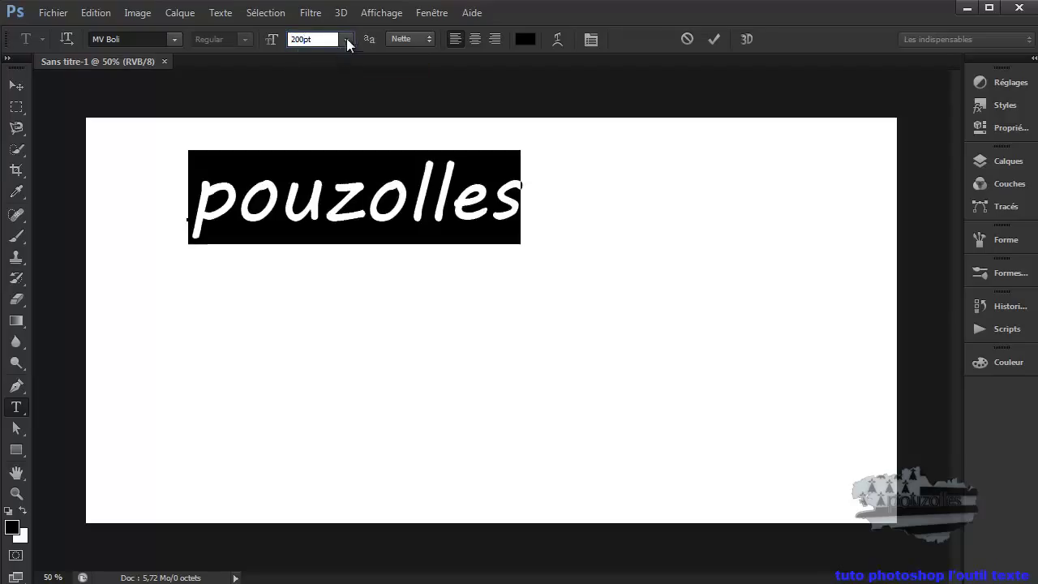
pyautogui.click(347, 39)
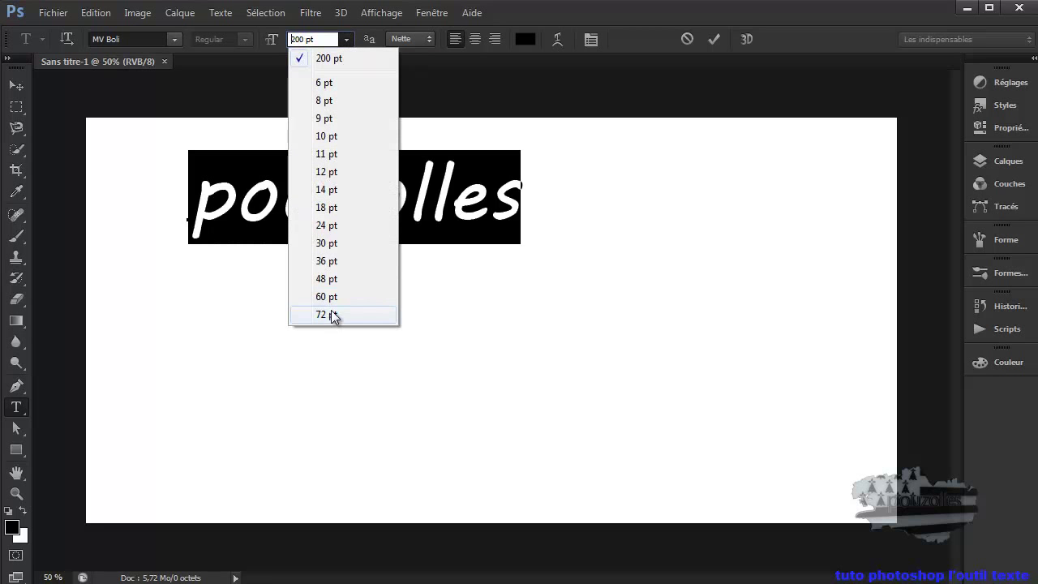
pyautogui.click(304, 38)
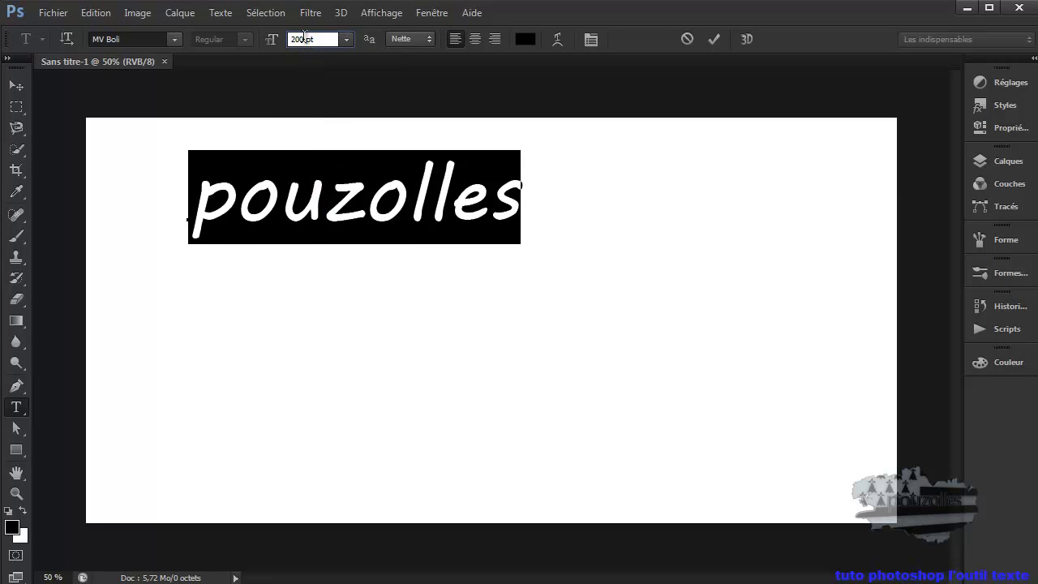
pyautogui.press('Return')
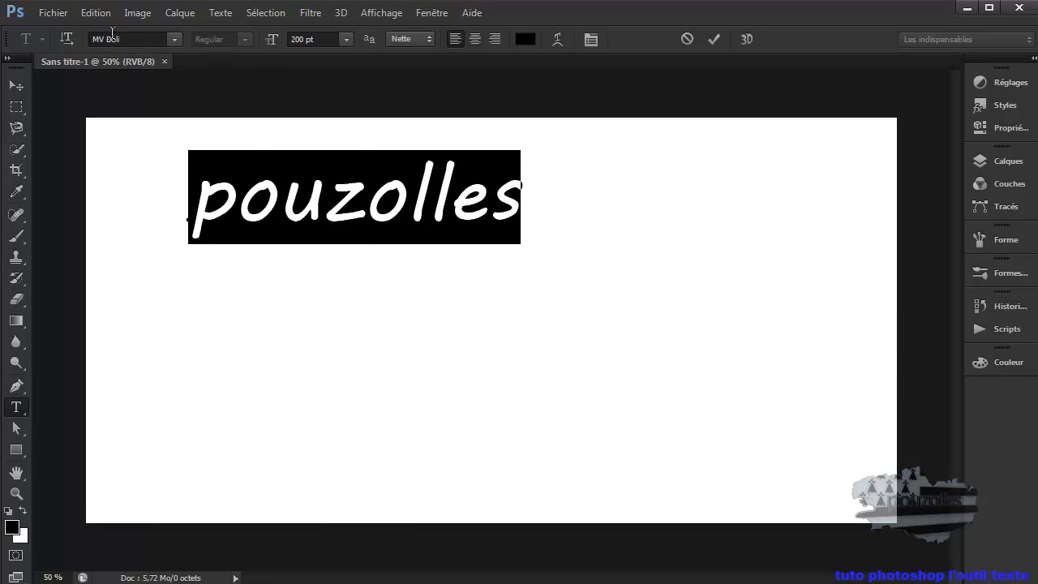
pyautogui.click(173, 40)
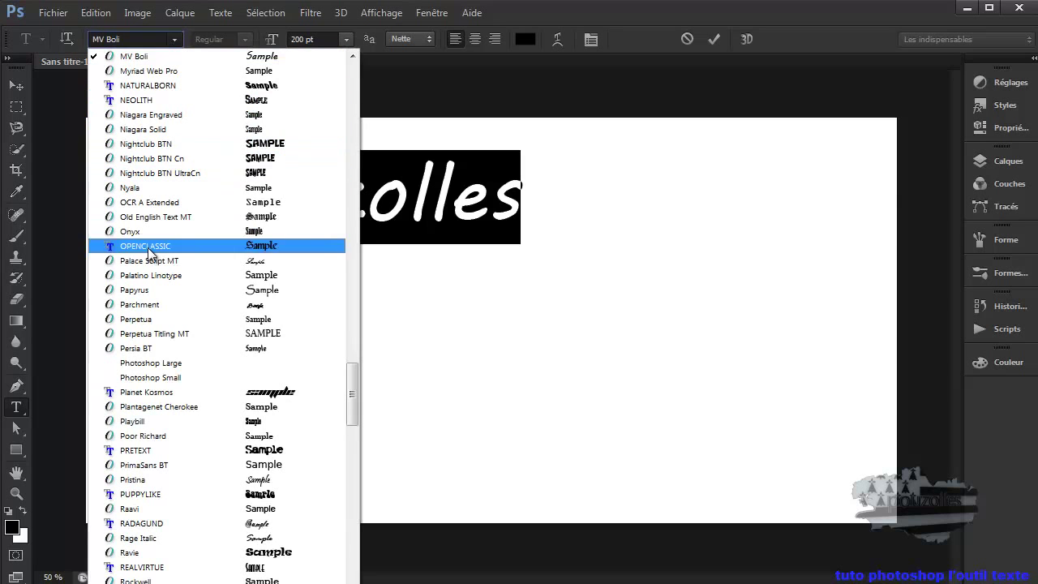
pyautogui.click(158, 392)
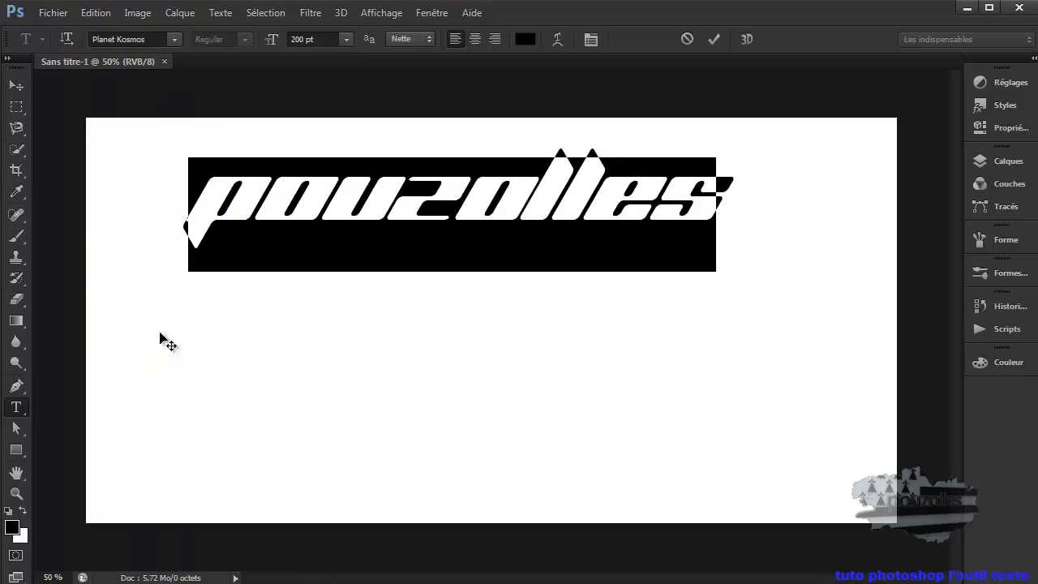
# Step: Switch the "pouzolles" text to vertical orientation and back to horizontal
pyautogui.click(72, 39)
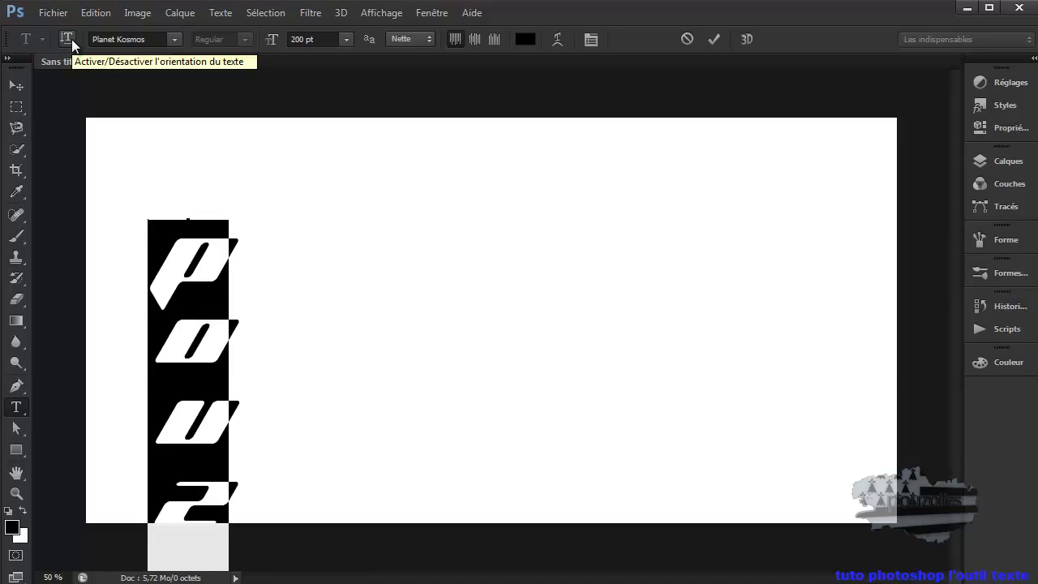
pyautogui.click(72, 39)
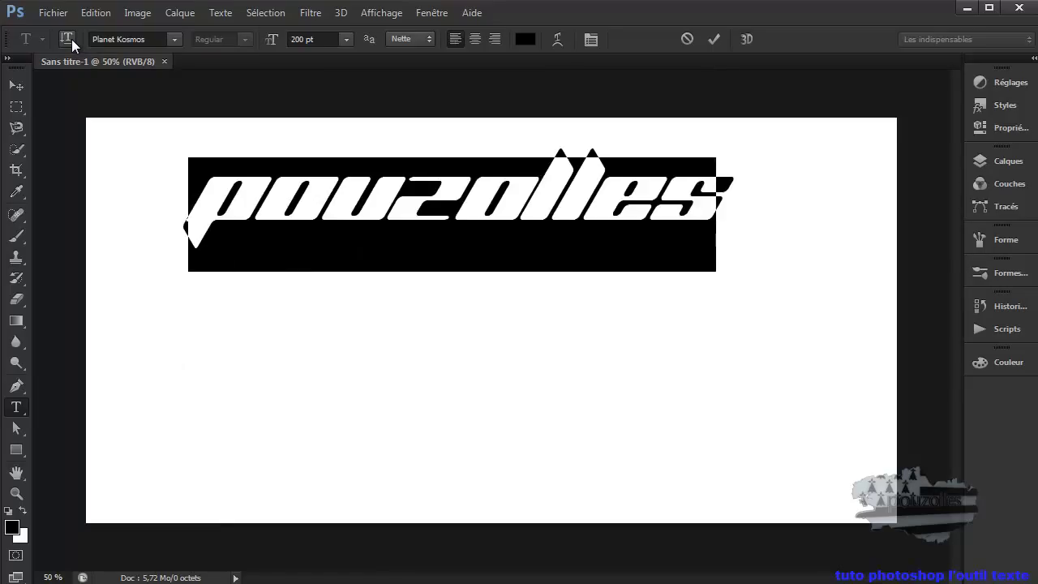
pyautogui.click(72, 38)
pyautogui.click(71, 39)
# Step: Set the text's anti-aliasing to Sans and inspect the letter edges up close at 100 %
pyautogui.click(414, 38)
pyautogui.click(406, 56)
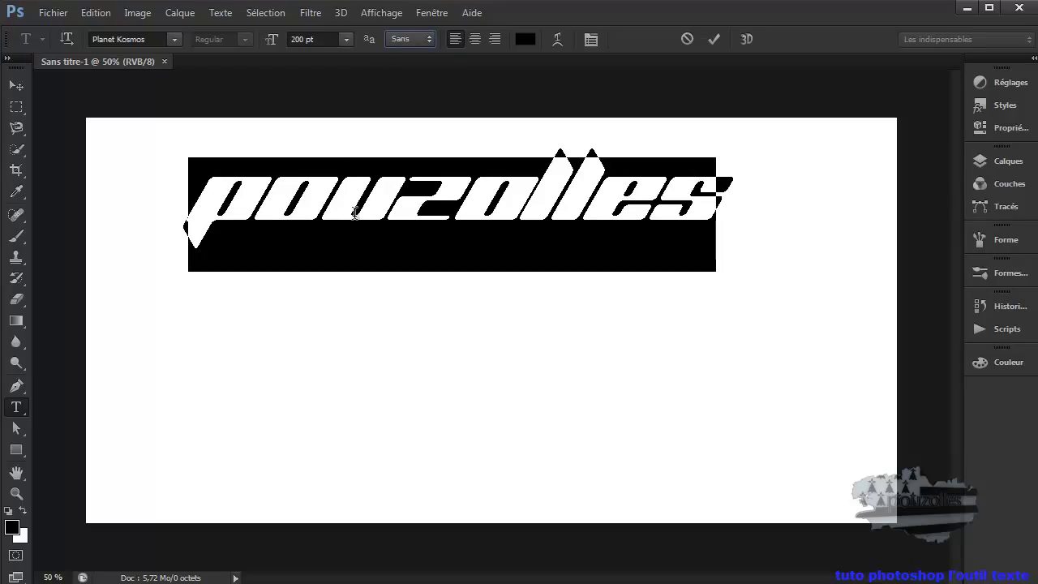
pyautogui.keyDown('ctrl'); pyautogui.click(429, 199); pyautogui.keyUp('ctrl')
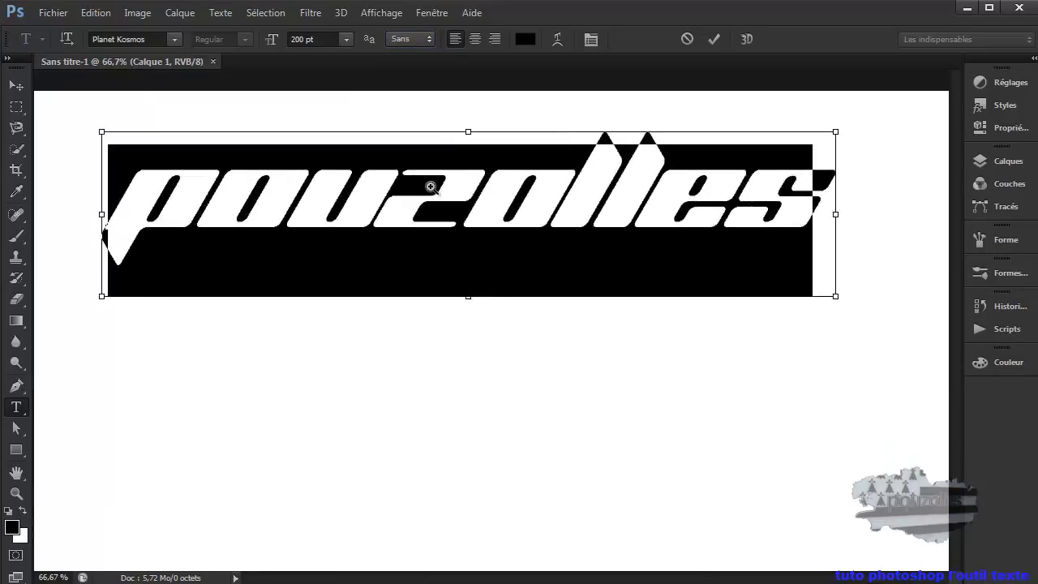
pyautogui.keyDown('ctrl'); pyautogui.click(429, 195); pyautogui.keyUp('ctrl')
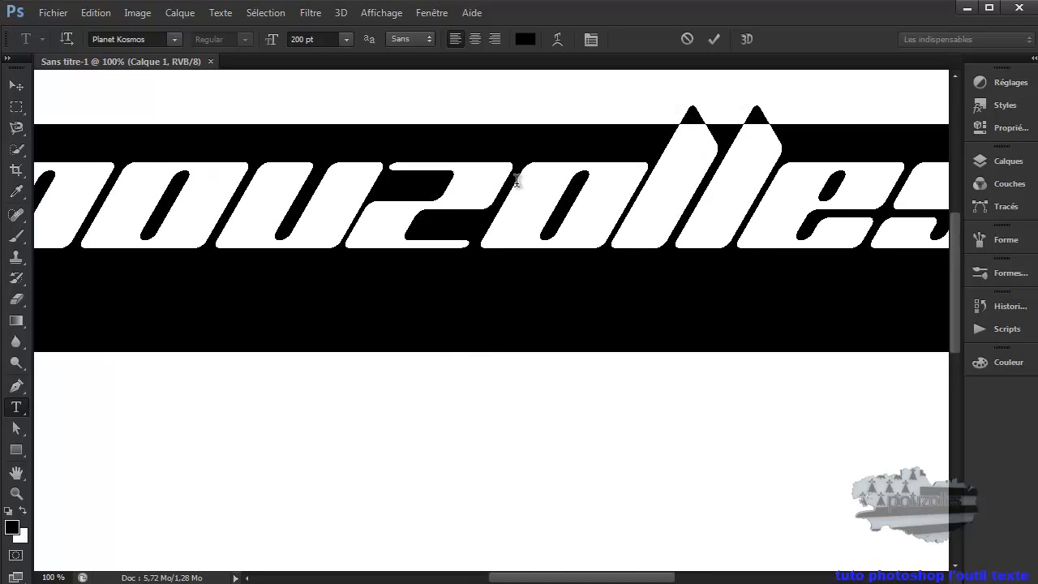
# Step: Try the Nette, Précise, Forte and Légère anti-aliasing options on the text one after another
pyautogui.click(427, 39)
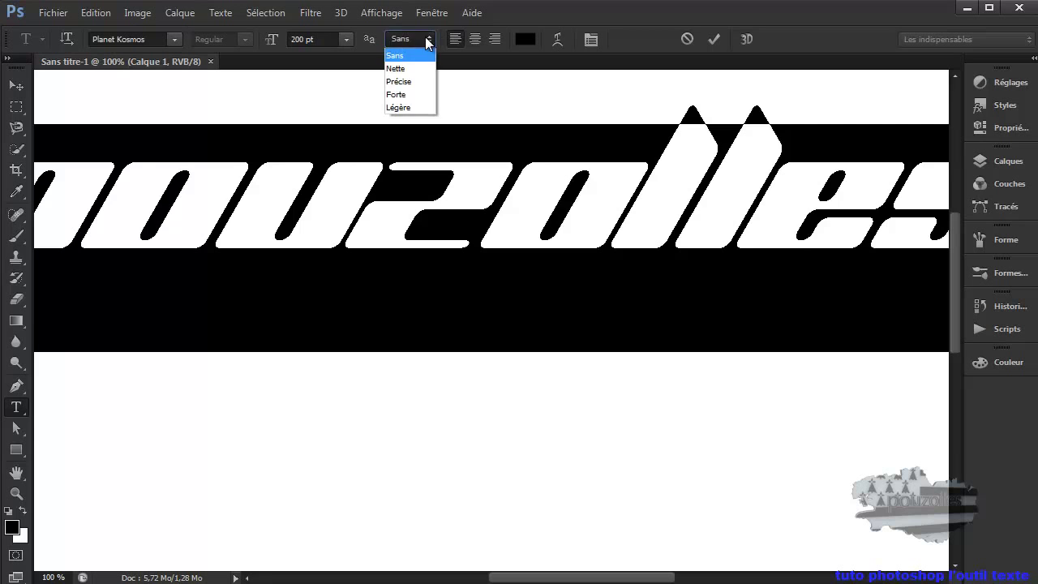
pyautogui.click(420, 65)
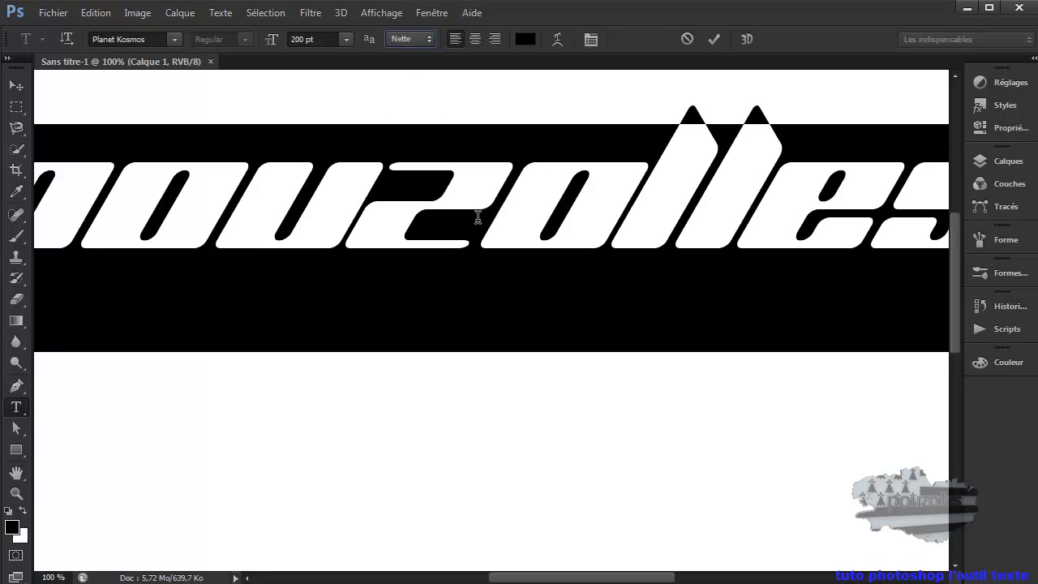
pyautogui.click(430, 40)
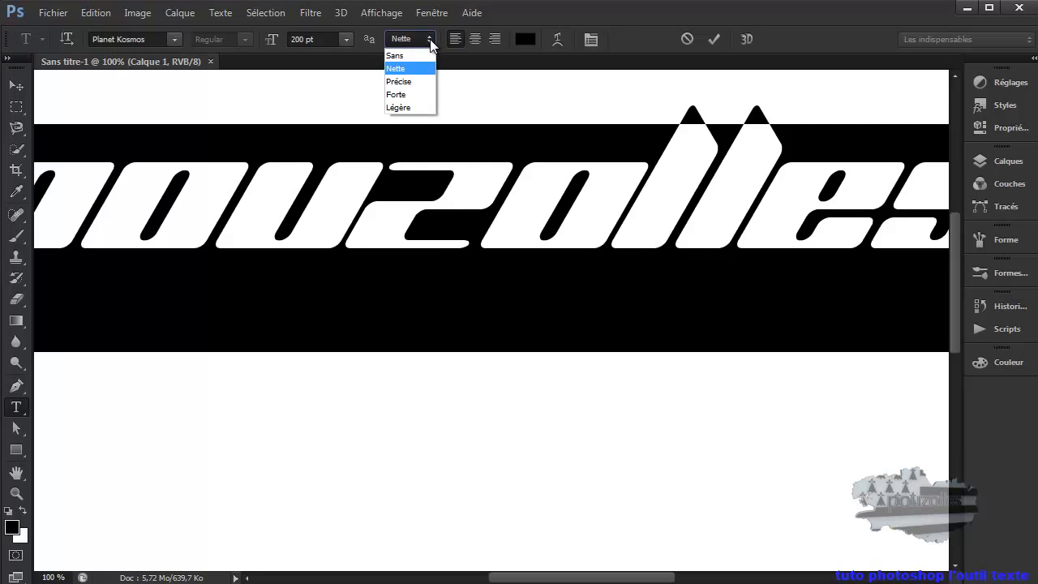
pyautogui.click(415, 82)
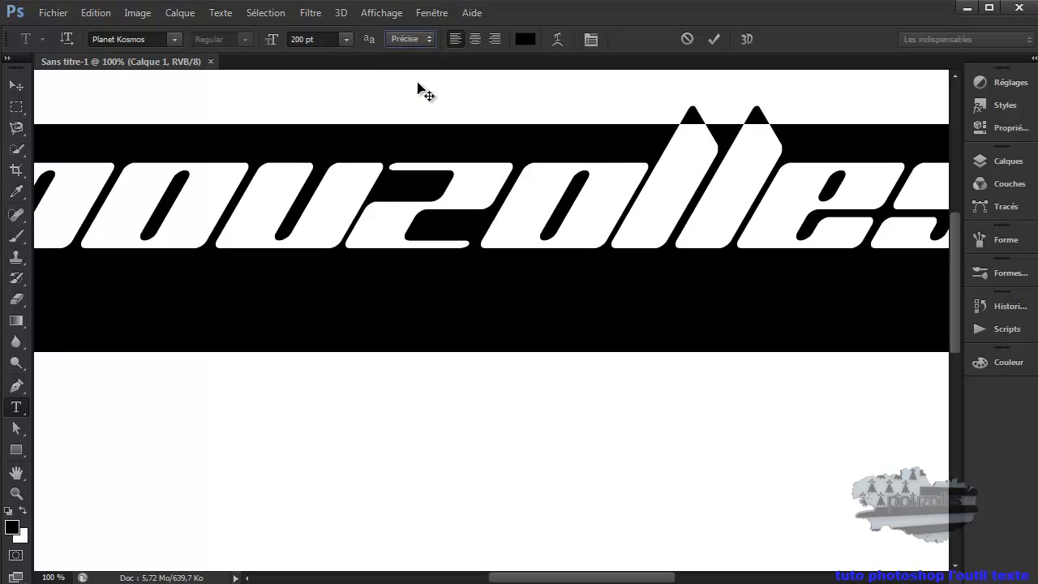
pyautogui.click(418, 42)
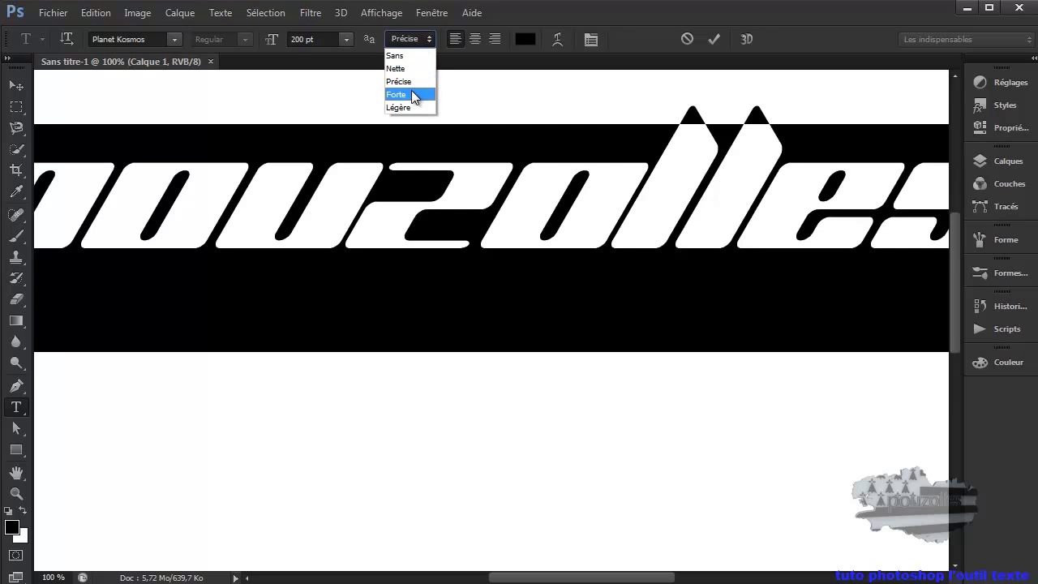
pyautogui.click(411, 92)
pyautogui.click(410, 38)
pyautogui.click(410, 105)
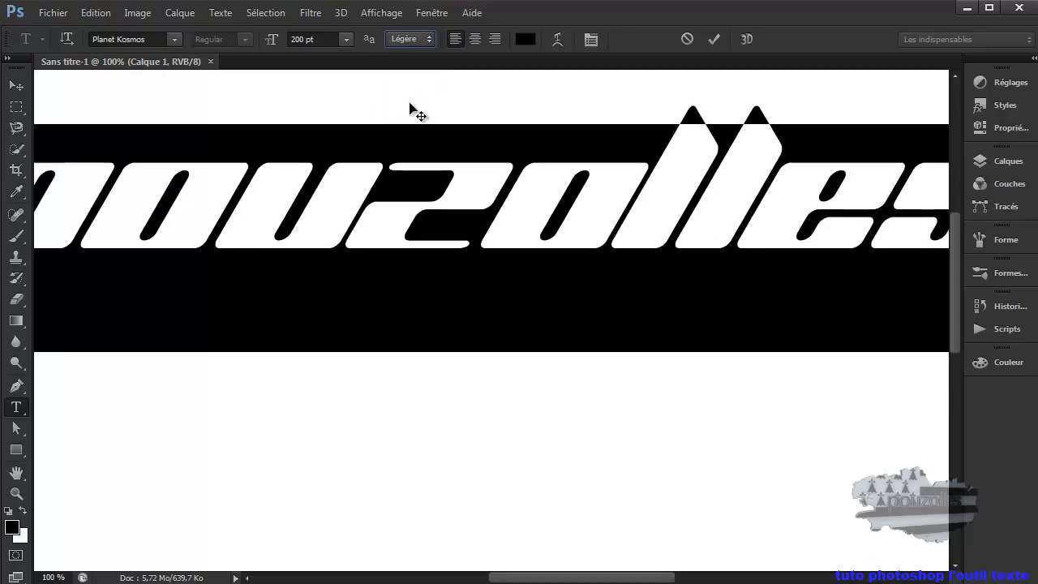
pyautogui.click(415, 39)
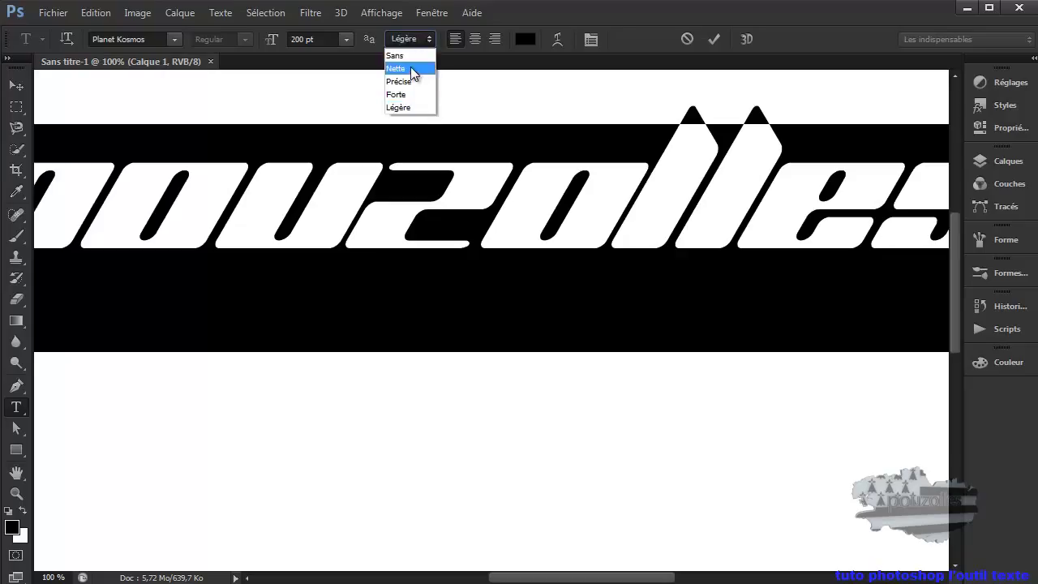
pyautogui.click(412, 68)
pyautogui.click(417, 105)
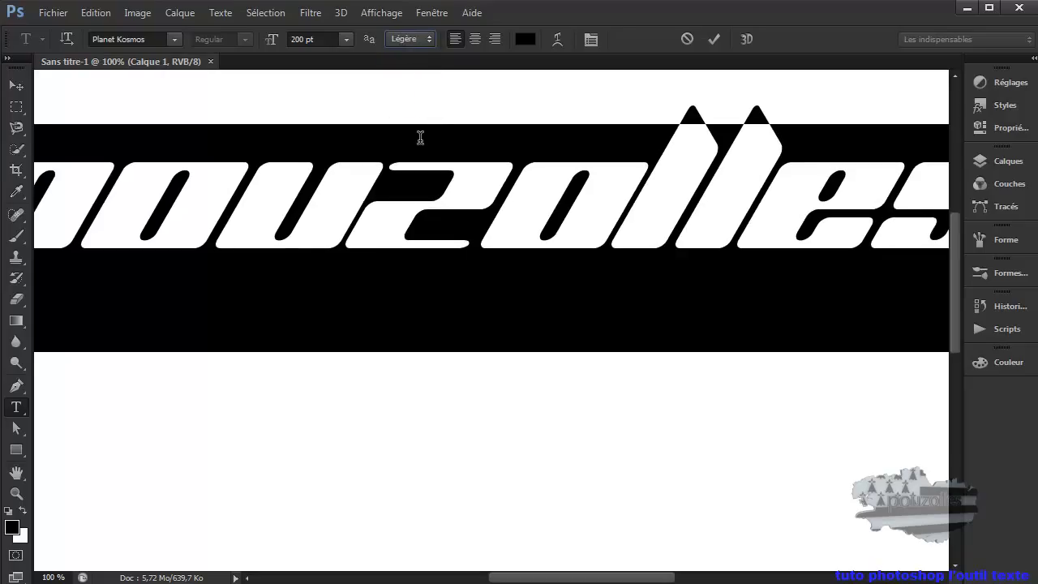
# Step: Cycle through the anti-aliasing options once more and set the text to Nette
pyautogui.press('Up')
pyautogui.press('Up')
pyautogui.press('Up')
pyautogui.click(409, 38)
pyautogui.click(412, 39)
pyautogui.press('Down')
pyautogui.press('Up')
pyautogui.press('Up')
pyautogui.press('Down')
pyautogui.press('Up')
# Step: Delete the blank text layer above the Arrière-plan layer
pyautogui.scroll(-5, 432, 383)
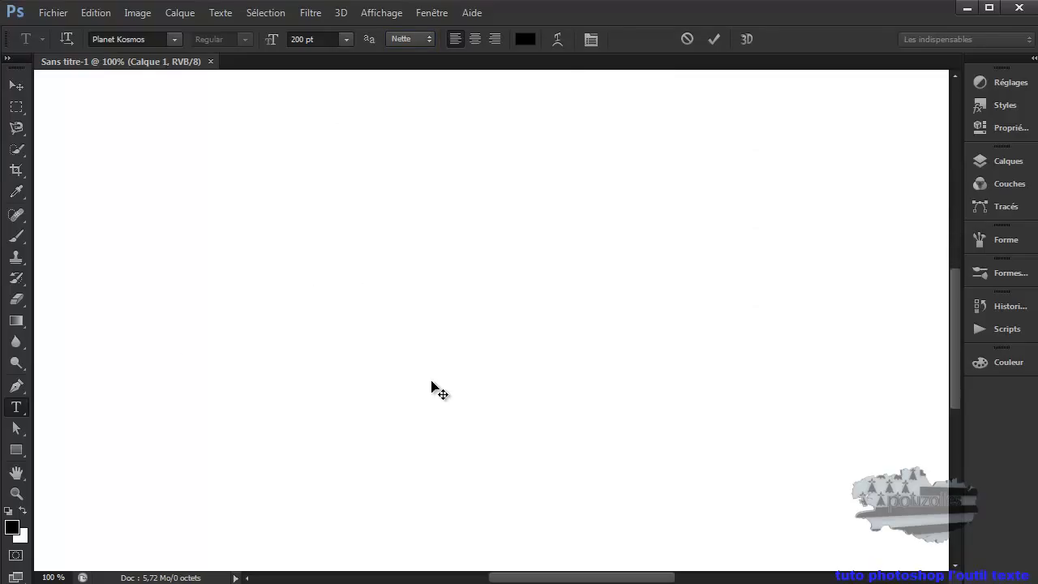
pyautogui.click(17, 493)
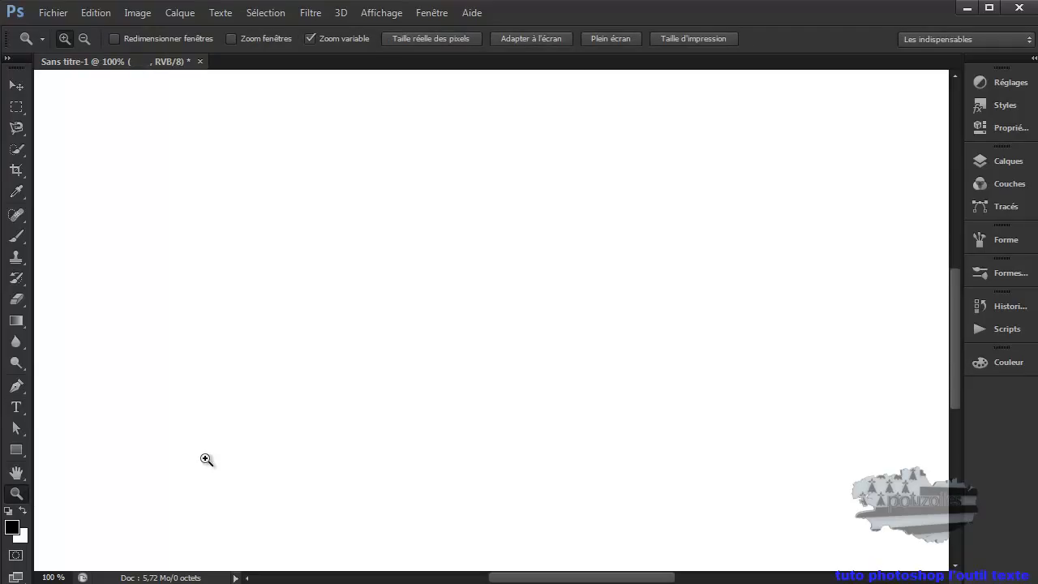
pyautogui.press('alt')
pyautogui.keyDown('alt'); pyautogui.click(223, 457); pyautogui.keyUp('alt')
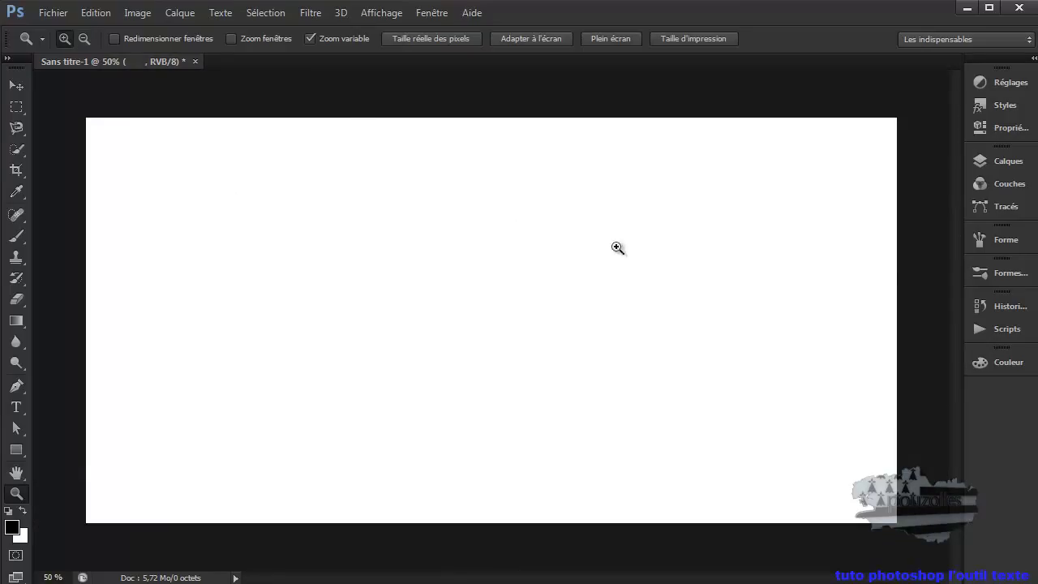
pyautogui.click(1010, 166)
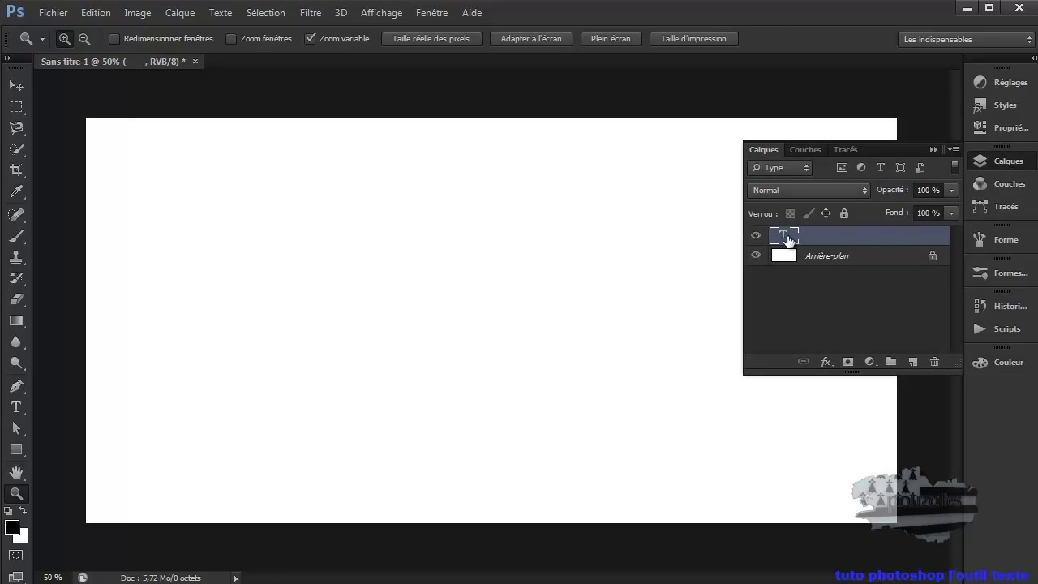
pyautogui.click(16, 85)
pyautogui.moveTo(407, 238); pyautogui.dragTo(426, 274)
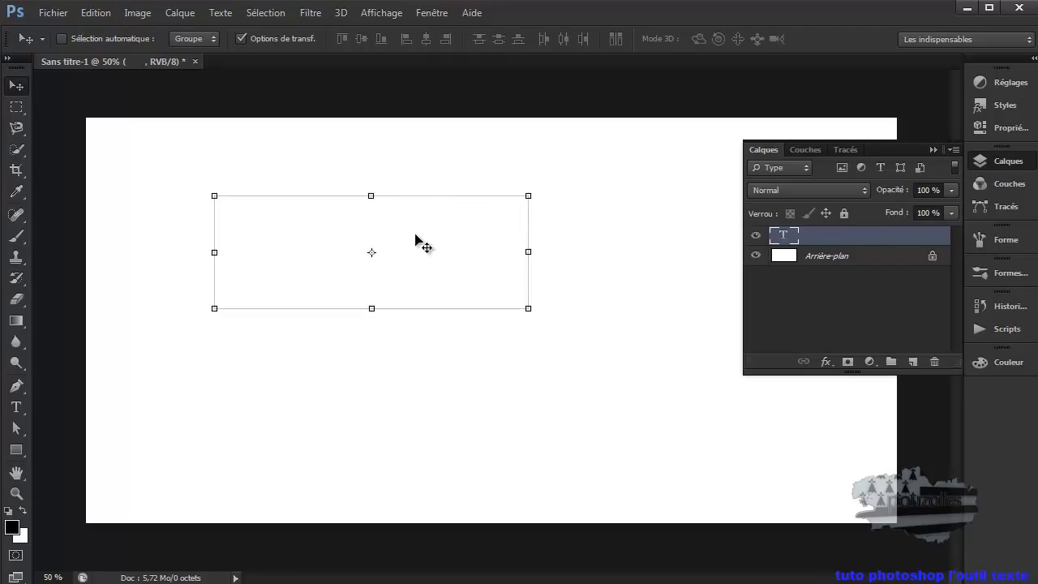
pyautogui.moveTo(415, 235); pyautogui.dragTo(447, 267)
pyautogui.moveTo(868, 238); pyautogui.dragTo(936, 363)
pyautogui.click(933, 149)
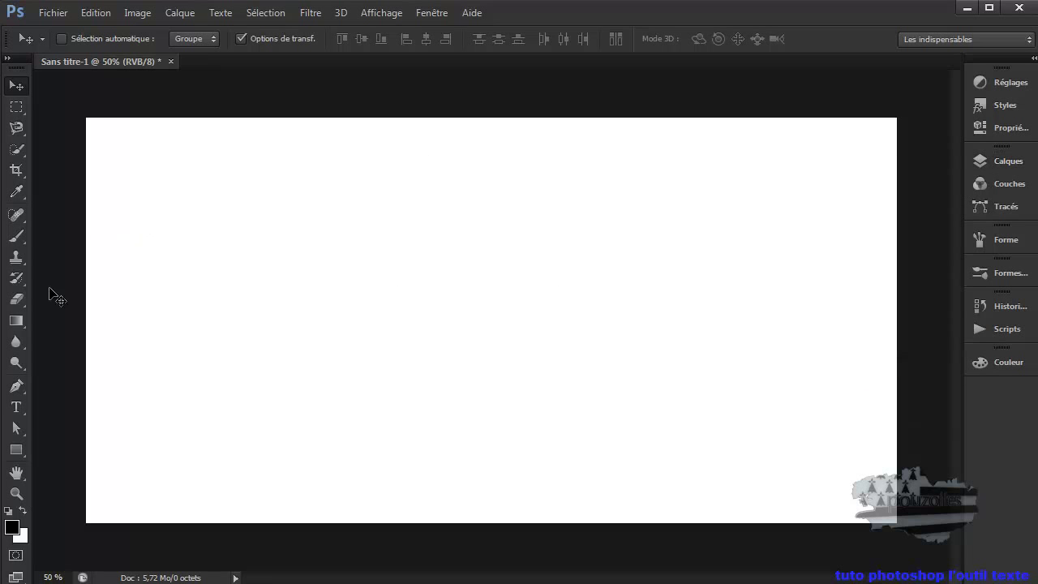
# Step: Write the word "pouzolles" in 200 pt Planet Kosmos near the upper-left corner of the canvas and commit it
pyautogui.click(16, 407)
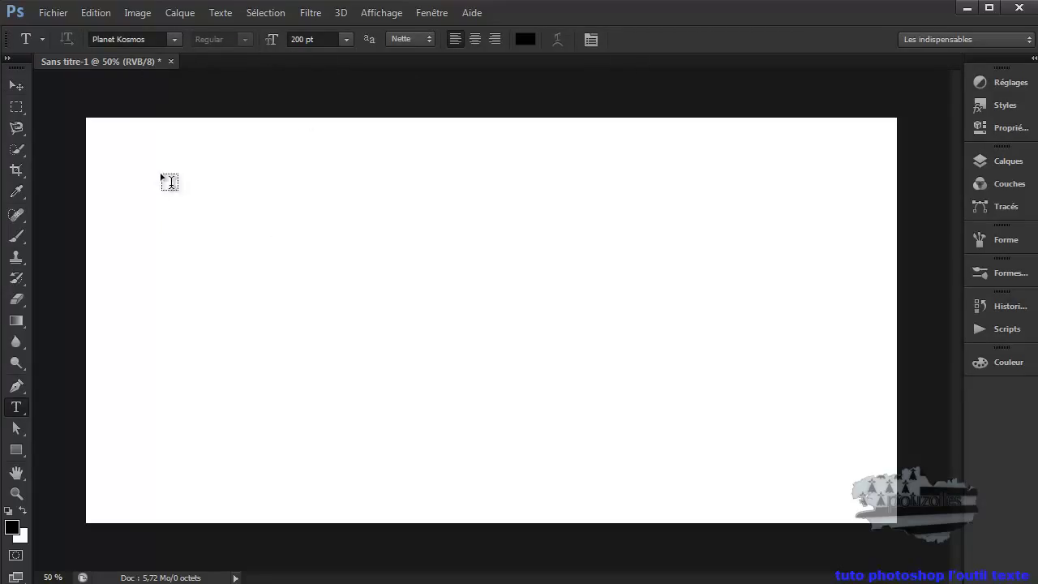
pyautogui.click(169, 207)
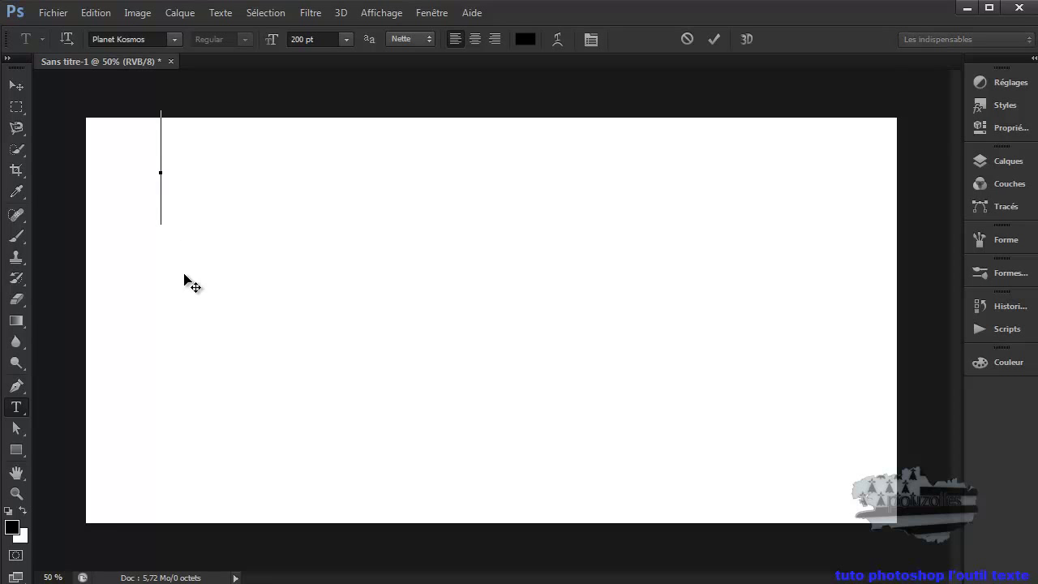
pyautogui.write('pou2  ')
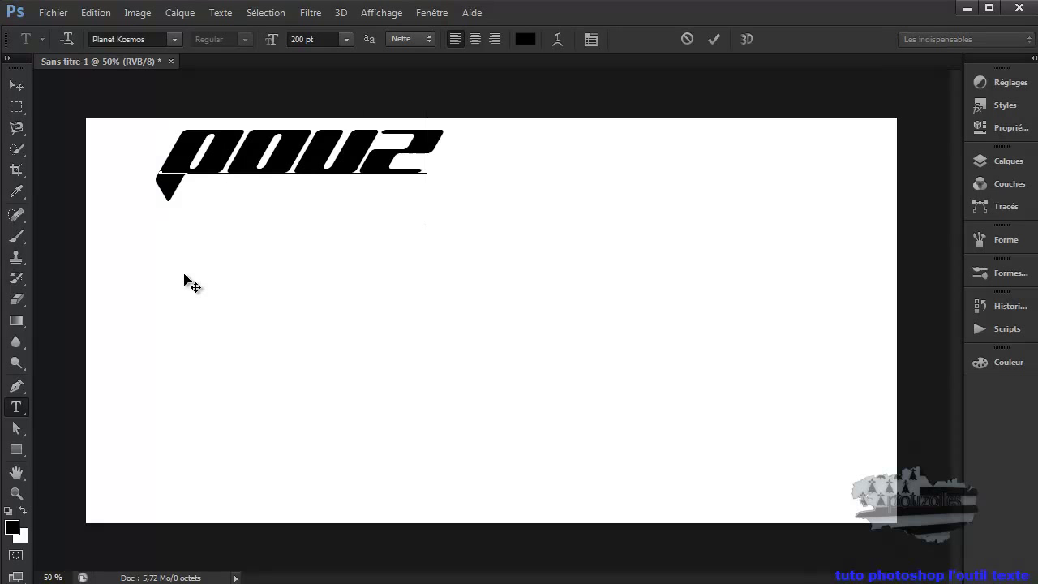
pyautogui.write('les')
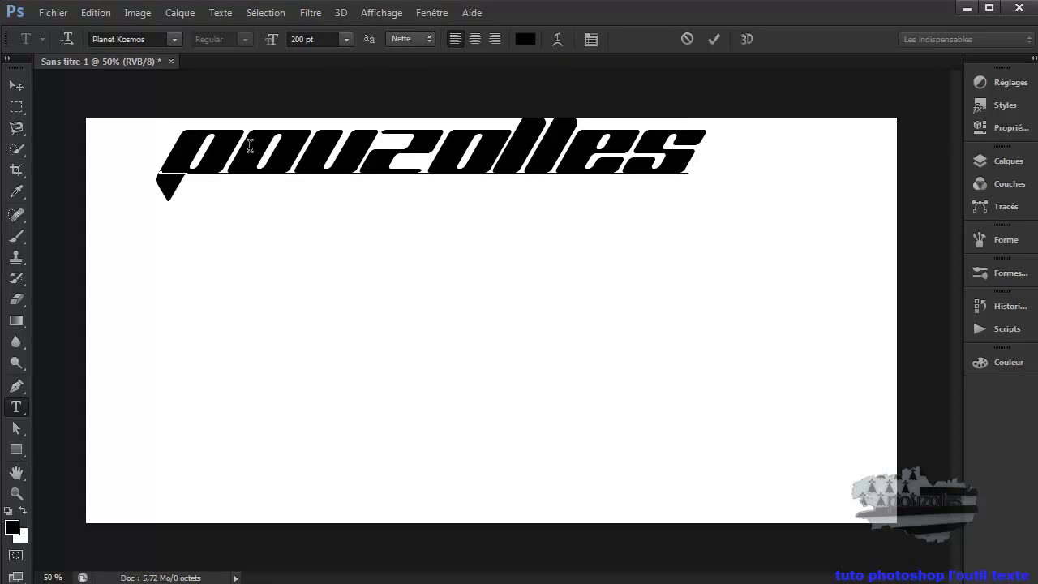
pyautogui.click(715, 39)
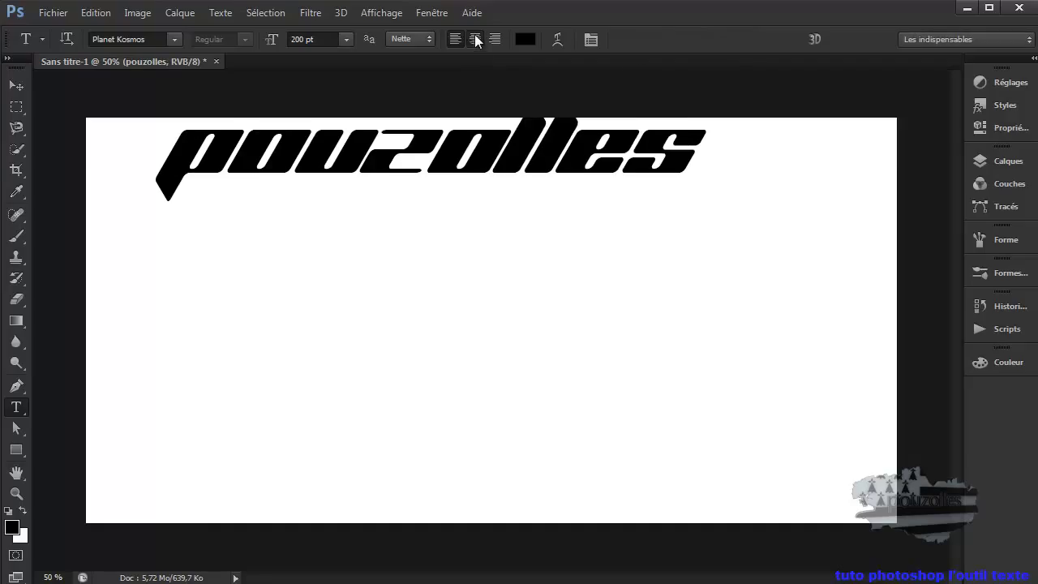
# Step: Try centre alignment on the committed text and undo the change
pyautogui.click(475, 39)
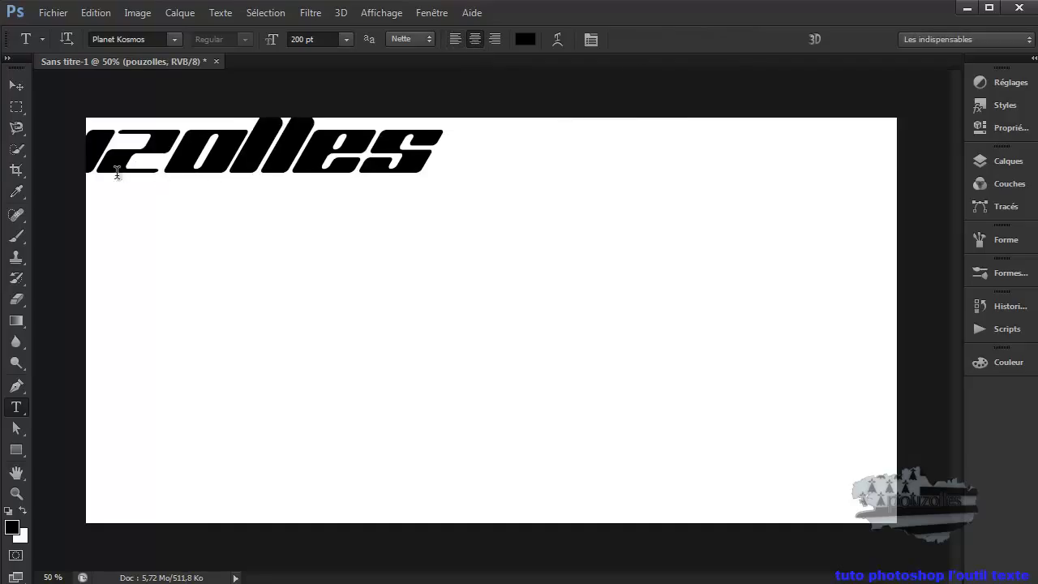
pyautogui.click(85, 12)
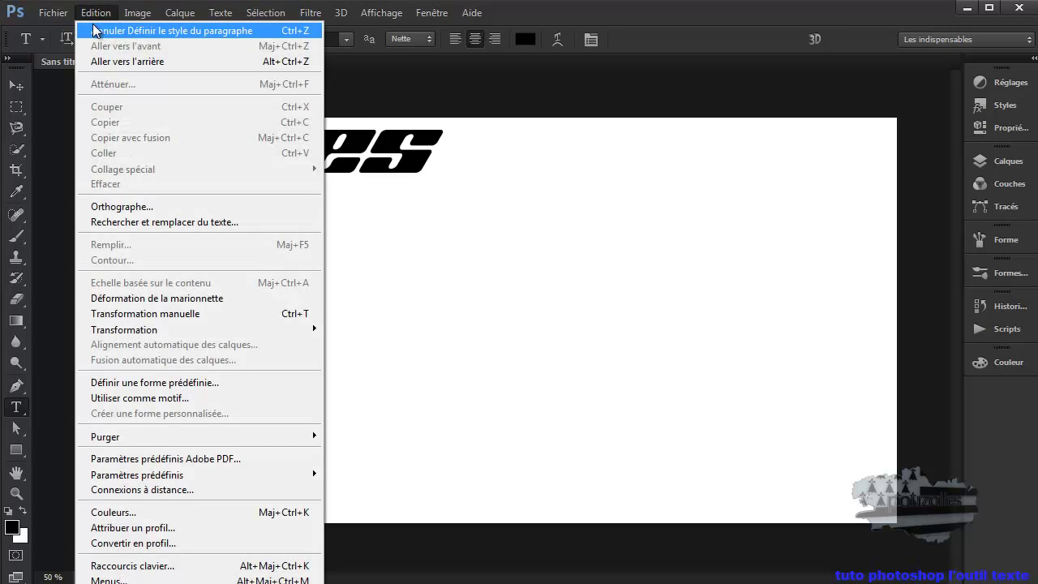
pyautogui.click(94, 30)
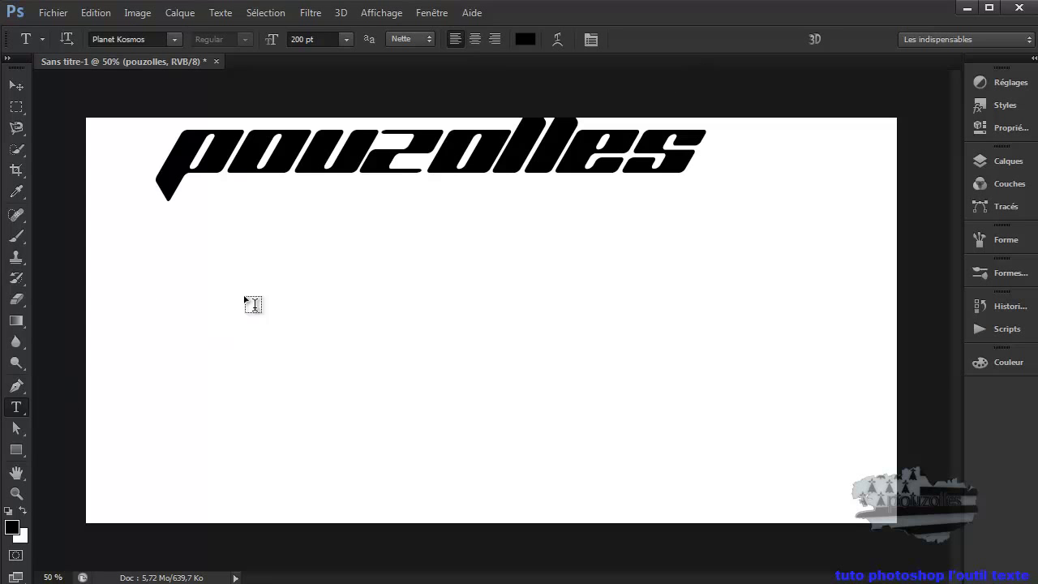
# Step: Start a second centre-aligned text in the middle of the canvas reading "pouzolles"
pyautogui.click(435, 294)
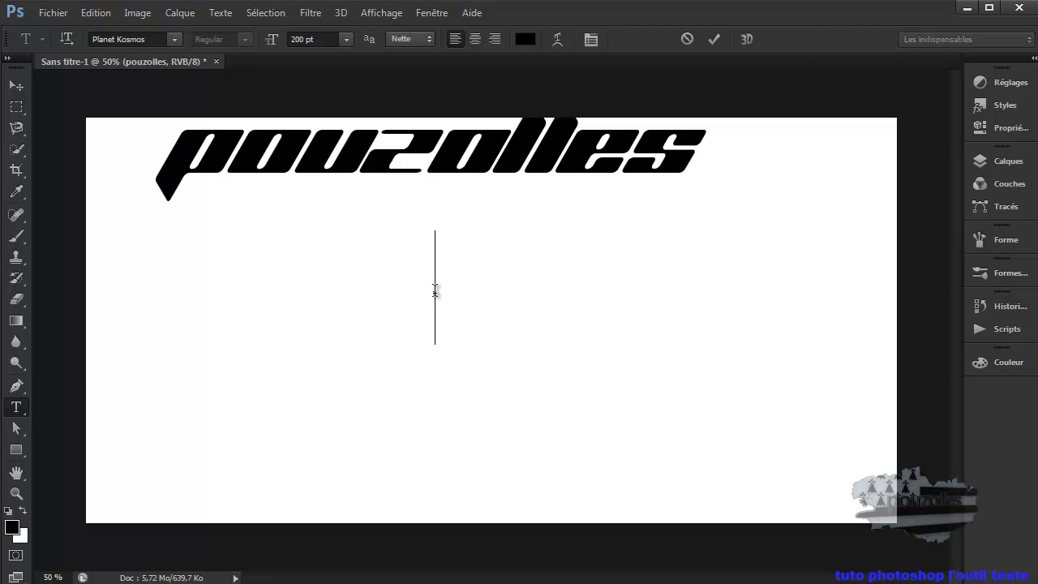
pyautogui.click(475, 39)
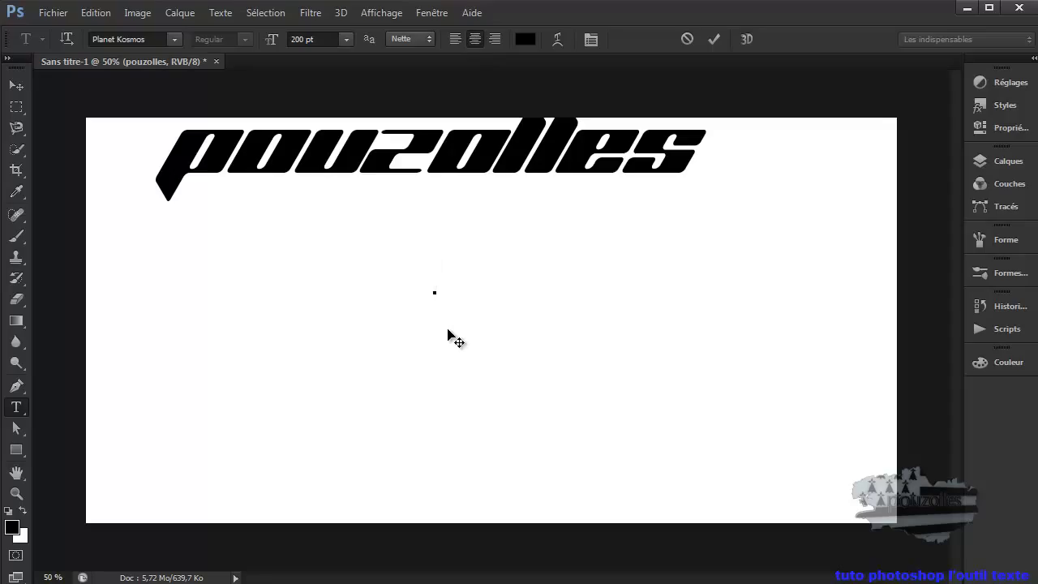
pyautogui.write('pou')
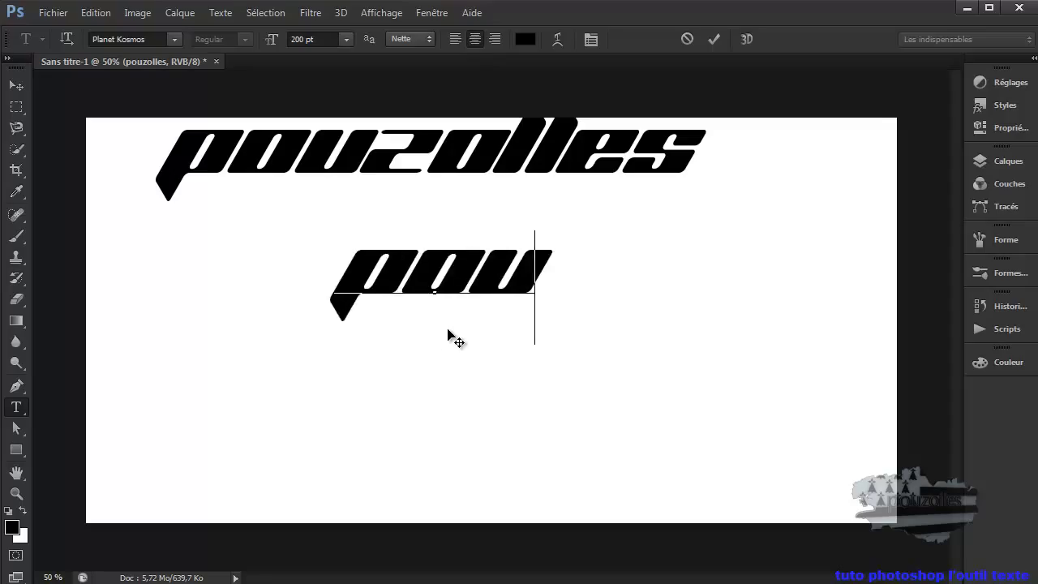
pyautogui.write('zolles')
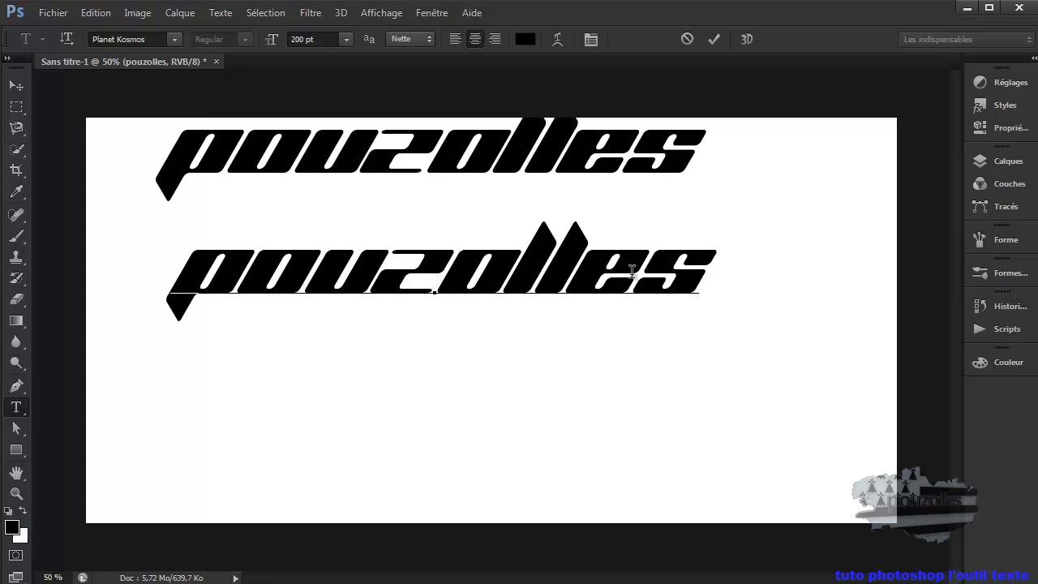
# Step: Try right, centre and left alignment one after another on the second text
pyautogui.click(494, 39)
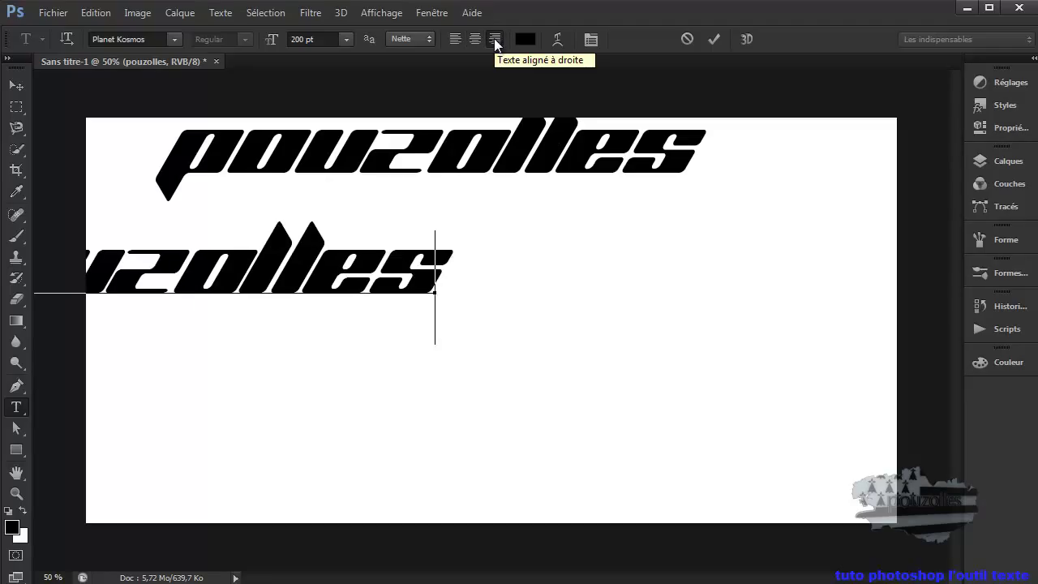
pyautogui.click(474, 39)
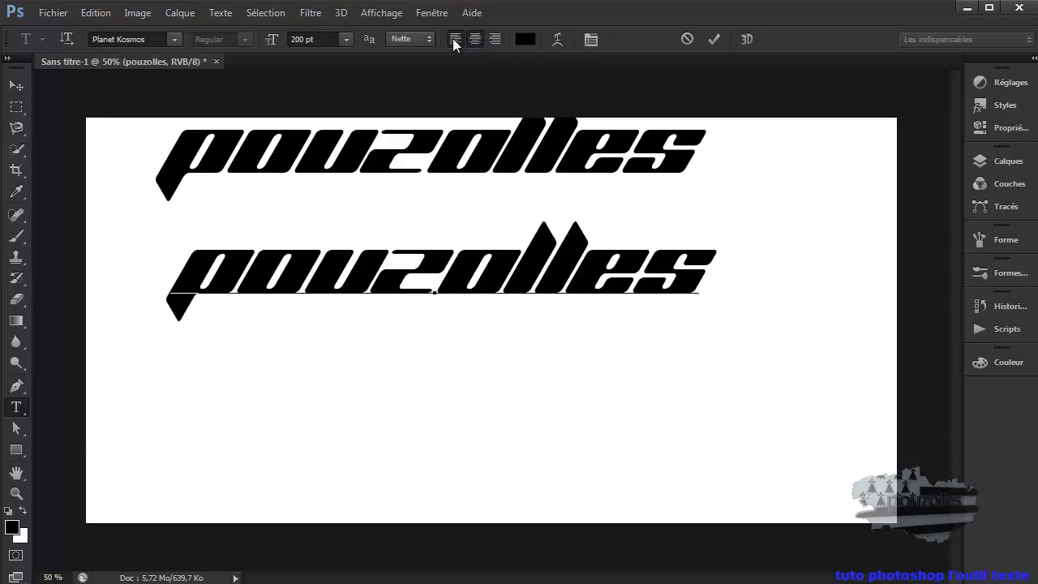
pyautogui.click(453, 39)
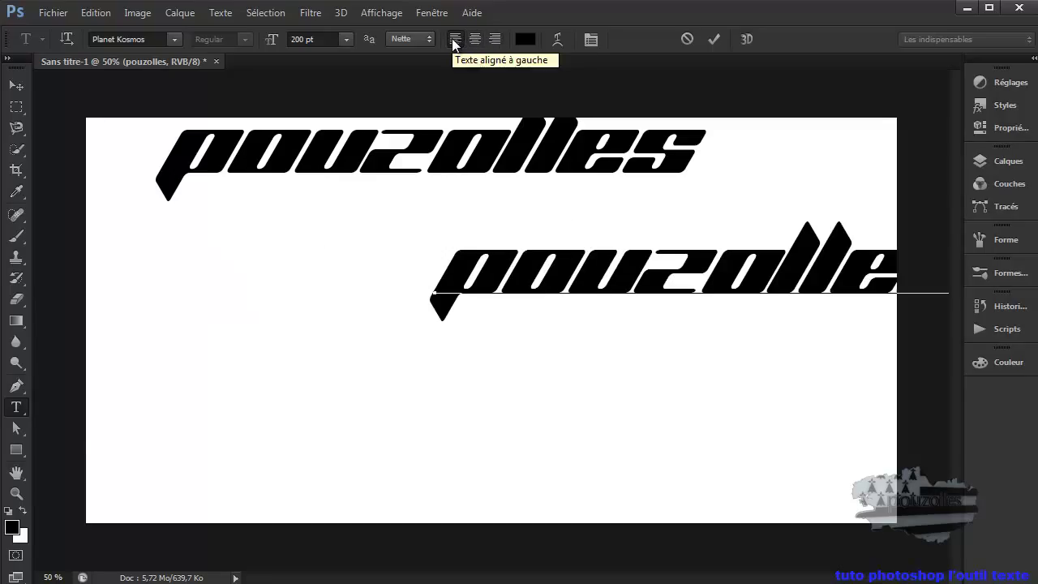
# Step: Delete the second text's layer, Calque 1, keeping the first pouzolles layer
pyautogui.click(1006, 161)
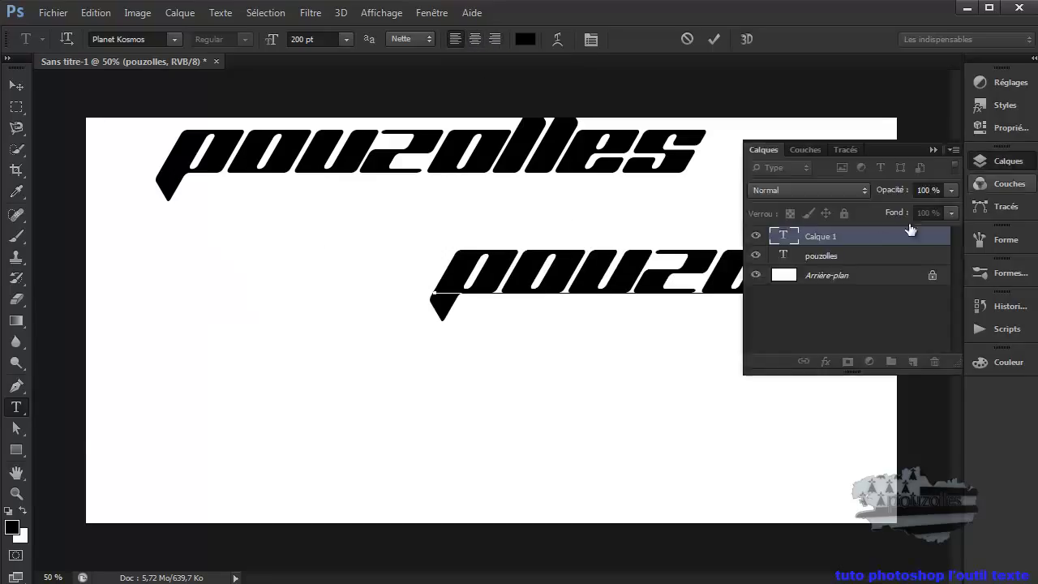
pyautogui.moveTo(869, 243); pyautogui.dragTo(936, 362)
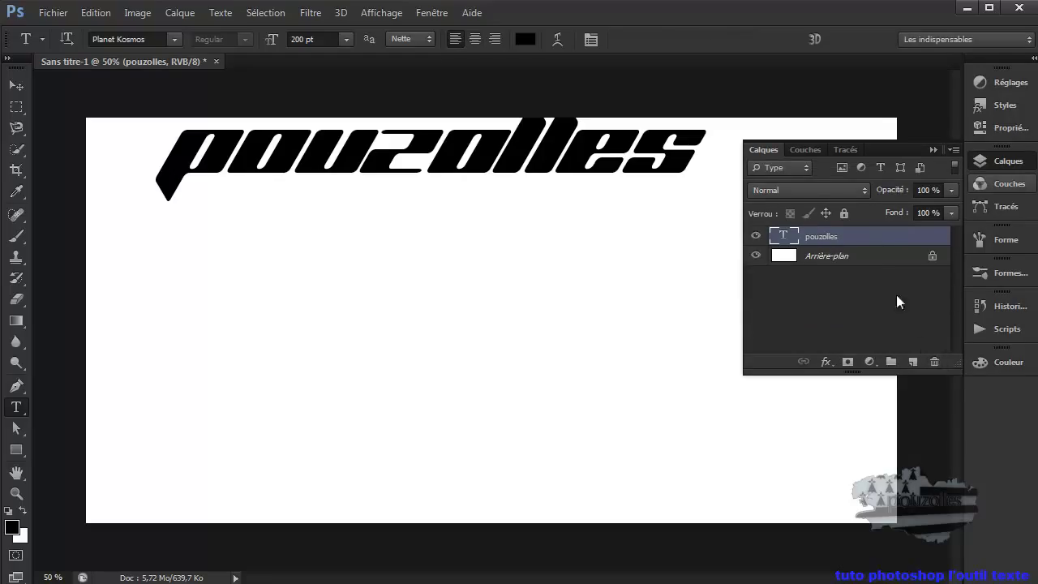
pyautogui.click(933, 149)
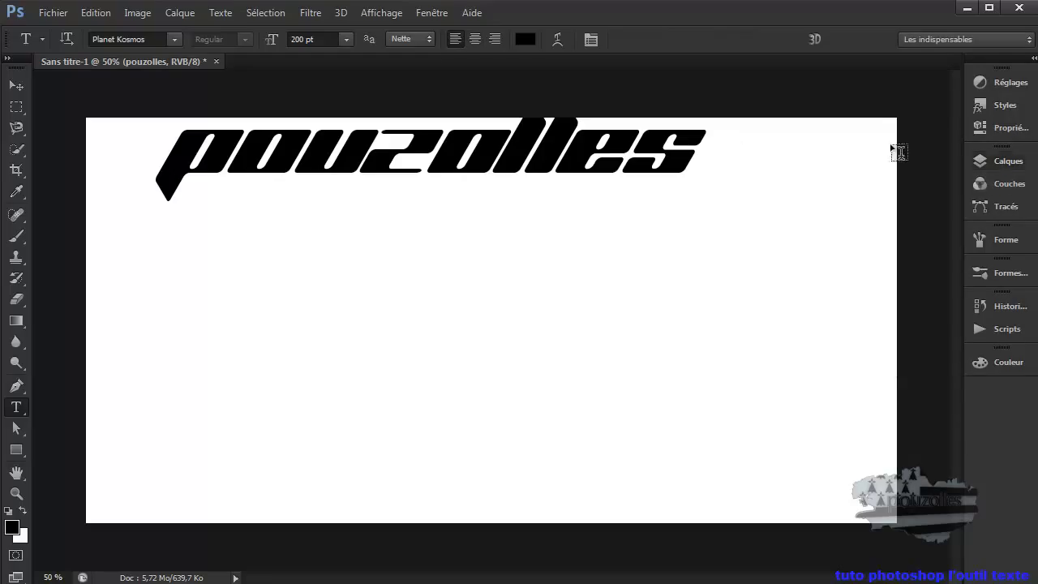
# Step: Move the pouzolles text down to about the middle of the canvas
pyautogui.click(17, 84)
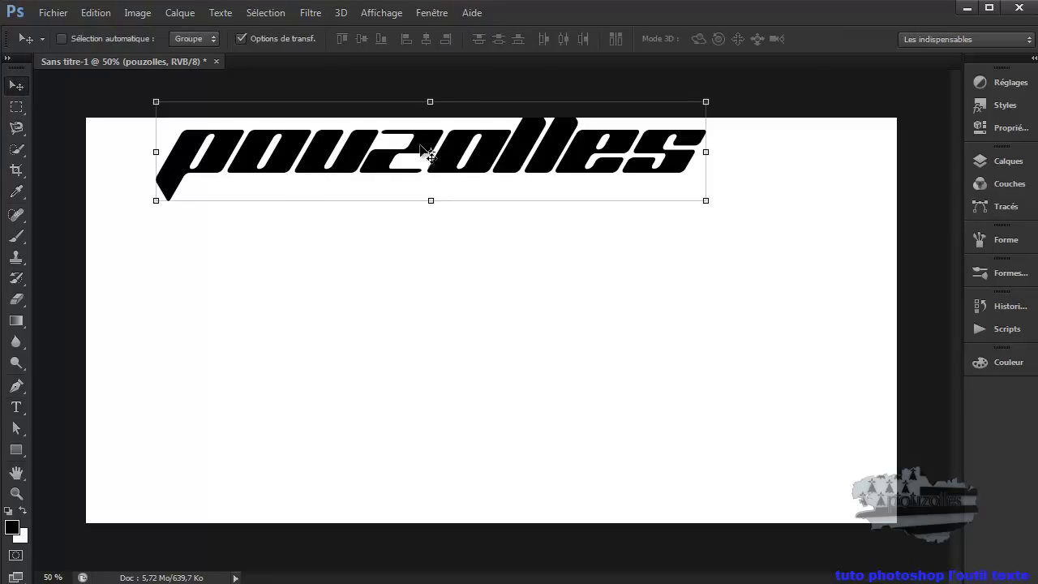
pyautogui.moveTo(434, 142); pyautogui.dragTo(485, 246)
pyautogui.moveTo(419, 265); pyautogui.dragTo(394, 284)
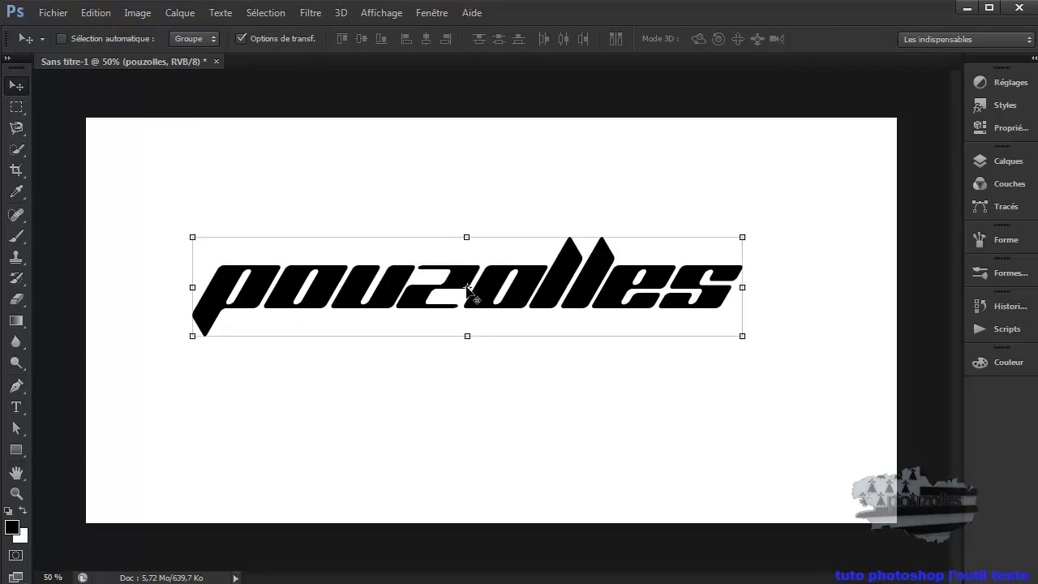
# Step: Start a free transform on the text, moving its reference point to the lower-right corner and back to the middle
pyautogui.hotkey('ctrl', 't')
pyautogui.moveTo(467, 287); pyautogui.dragTo(739, 369)
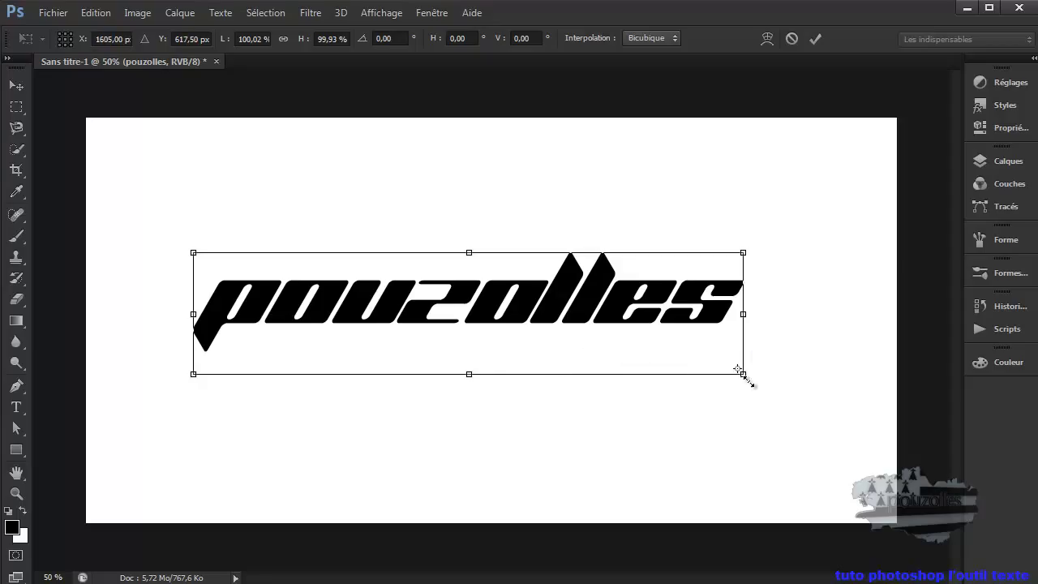
pyautogui.moveTo(750, 386); pyautogui.dragTo(750, 382)
pyautogui.click(97, 13)
pyautogui.click(102, 30)
pyautogui.click(96, 13)
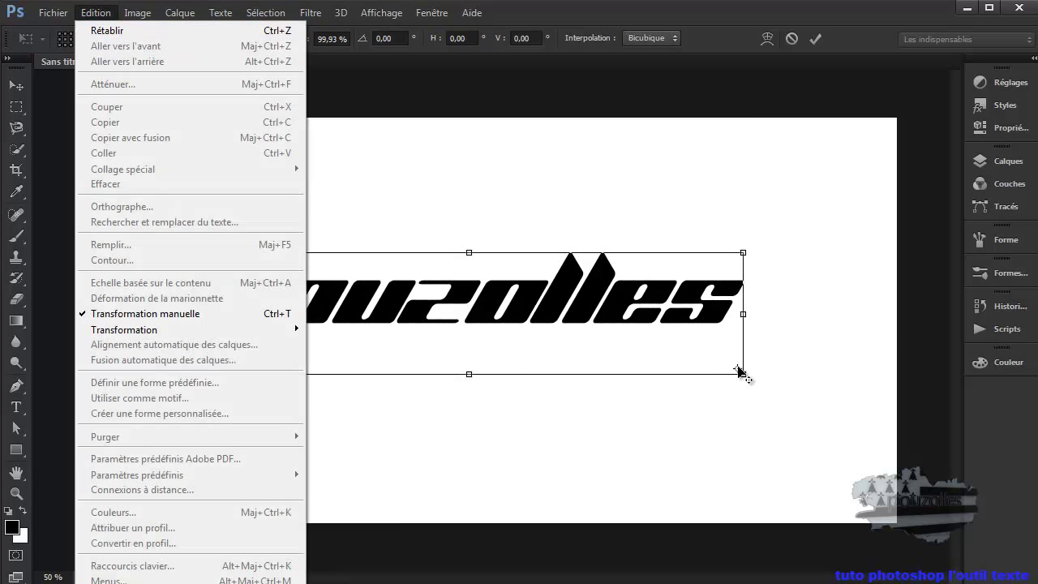
pyautogui.click(740, 372)
pyautogui.moveTo(739, 373); pyautogui.dragTo(471, 303)
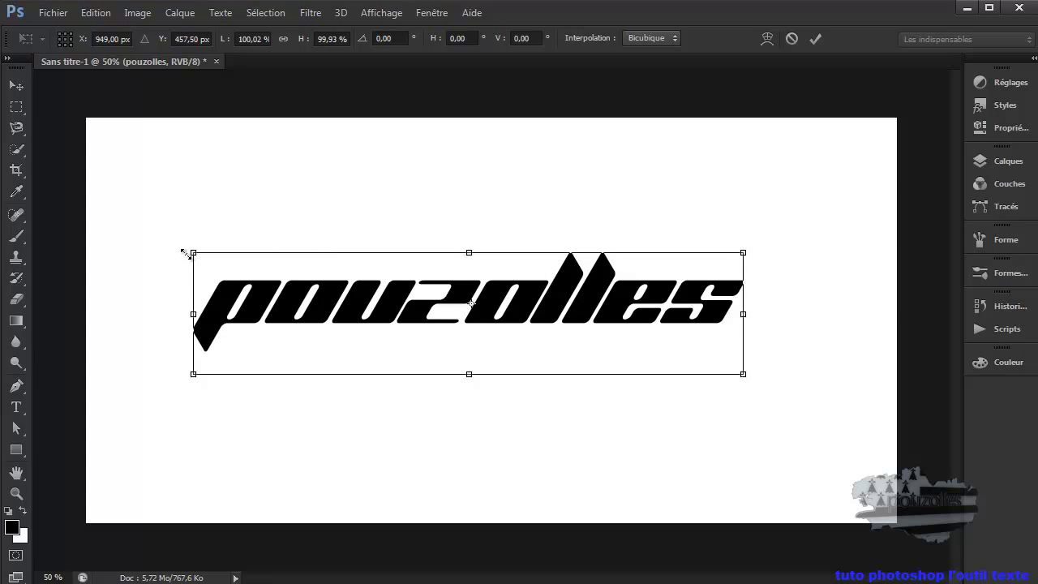
# Step: Scale the text to about 95.52 % width and 123.41 % height, rotate it about -0.79°, and apply the transformation
pyautogui.moveTo(191, 242); pyautogui.dragTo(218, 227)
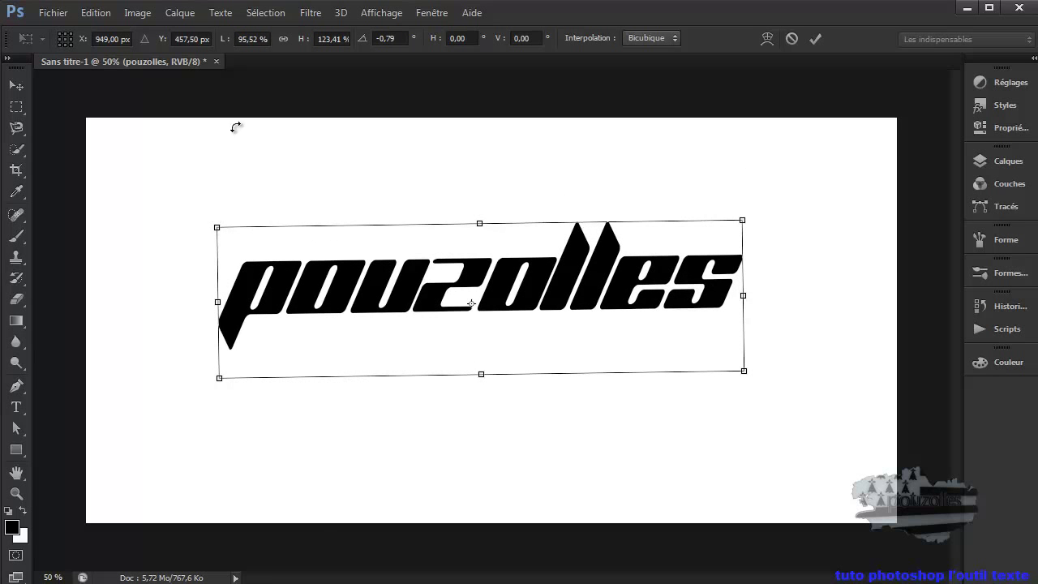
pyautogui.click(19, 85)
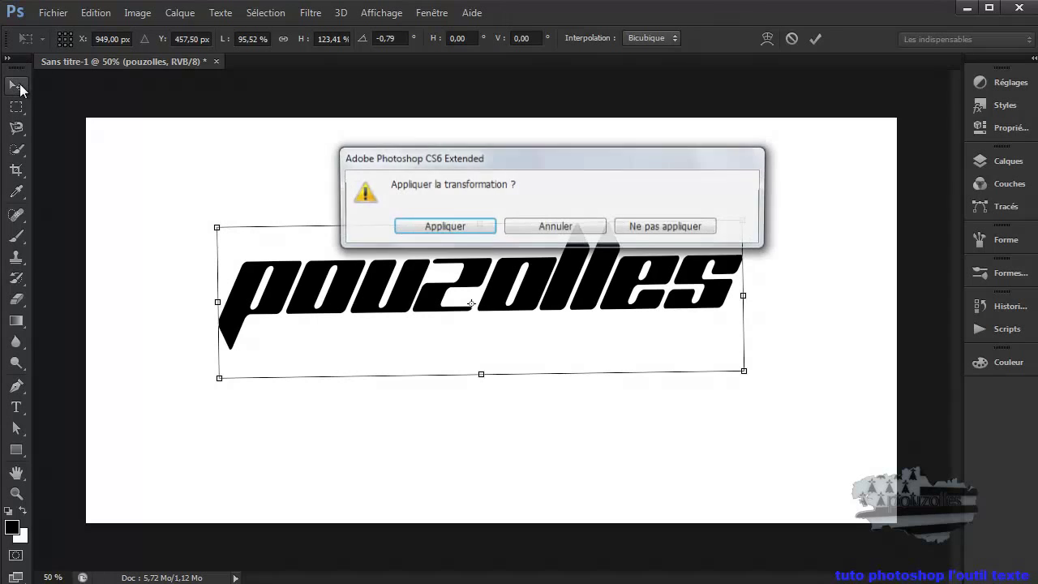
pyautogui.click(468, 225)
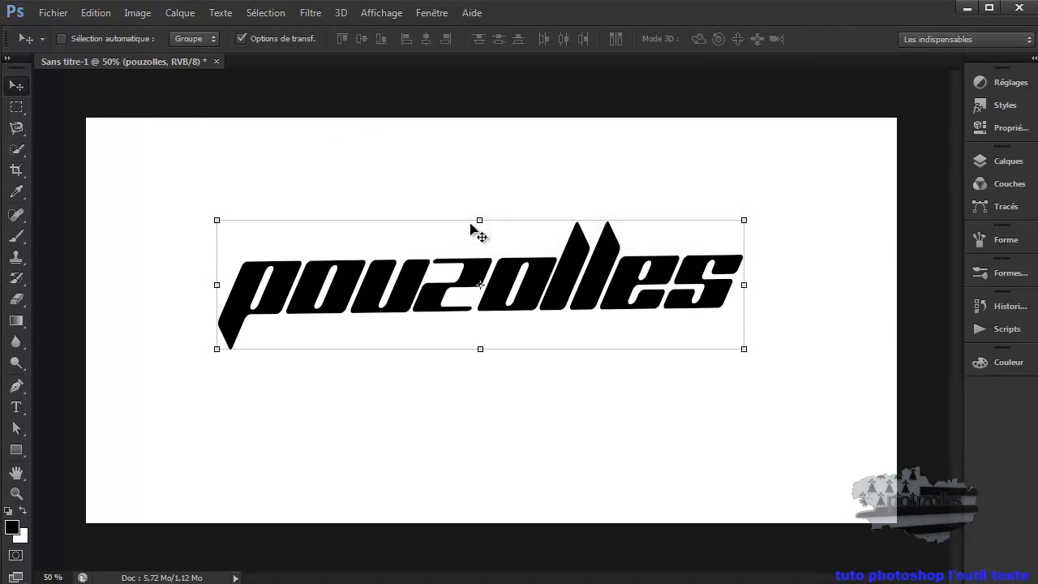
# Step: Turn off the transform controls, move the text slightly lower on the canvas, and turn the controls back on
pyautogui.click(241, 38)
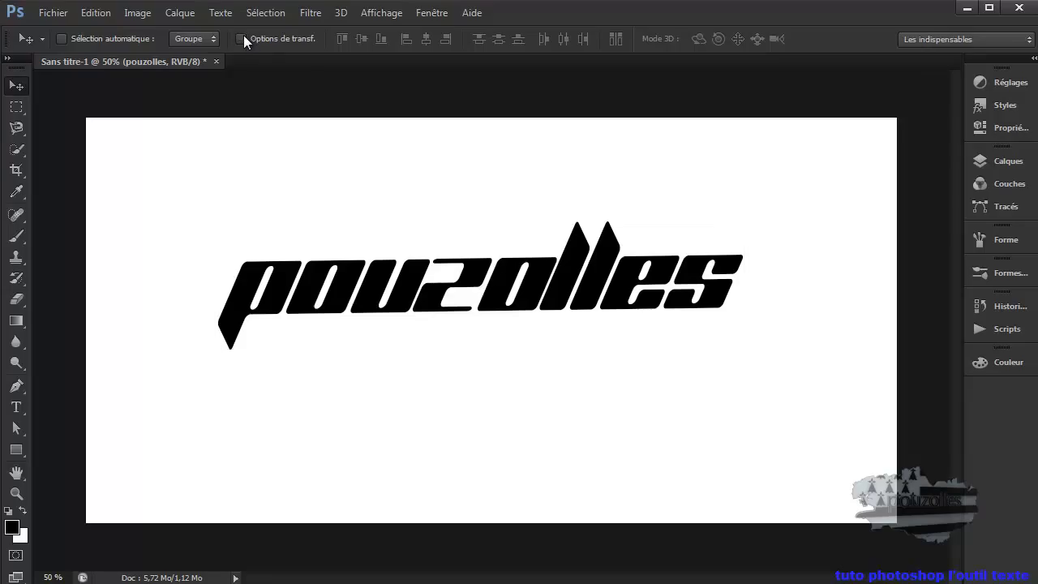
pyautogui.moveTo(353, 284); pyautogui.dragTo(346, 341)
pyautogui.click(242, 38)
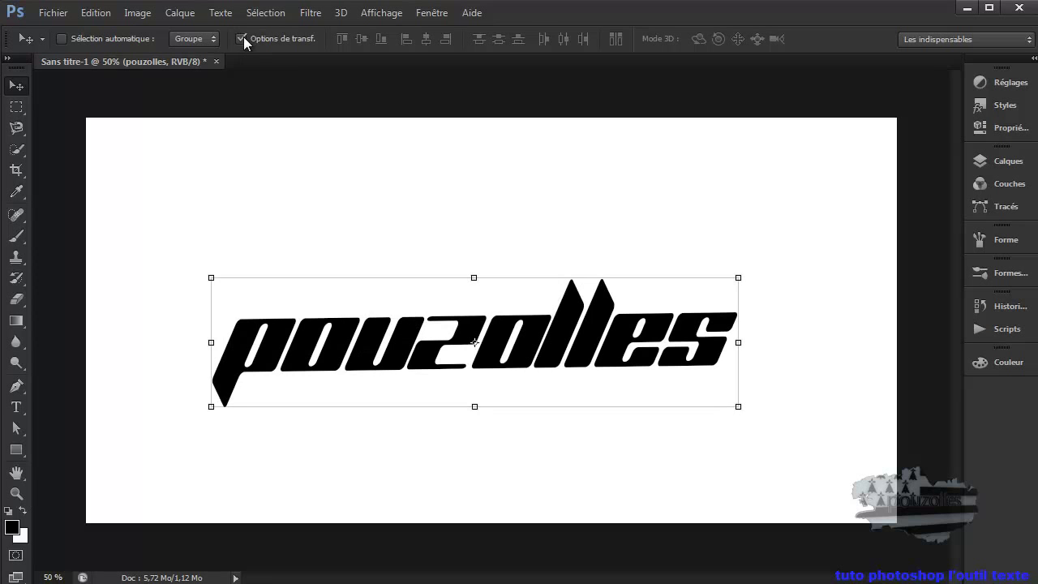
# Step: Select the whole word pouzolles and set its font size to 200 pt
pyautogui.click(17, 407)
pyautogui.moveTo(731, 335); pyautogui.dragTo(243, 348)
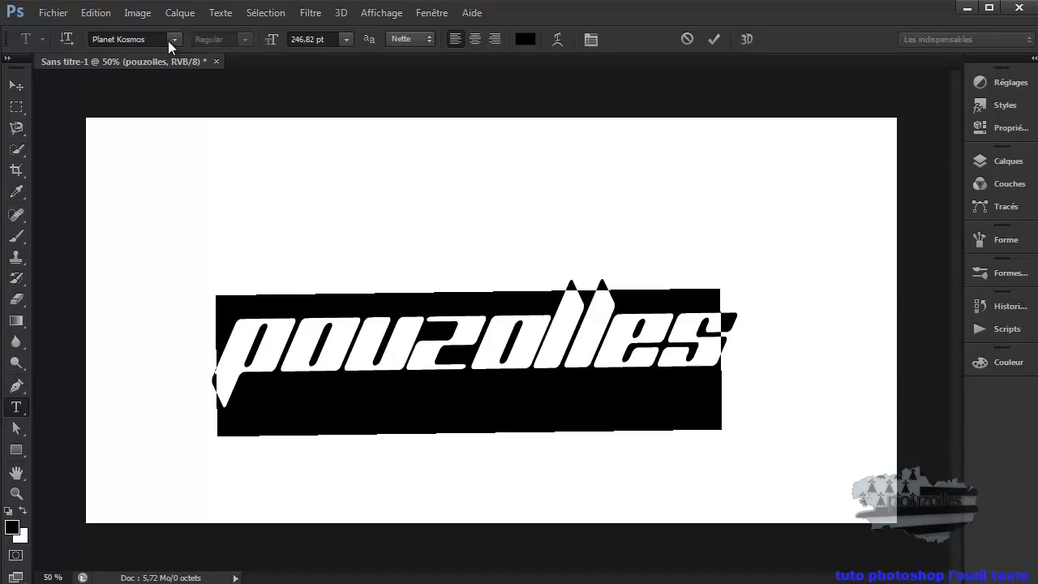
pyautogui.click(315, 38)
pyautogui.moveTo(315, 38); pyautogui.dragTo(291, 39)
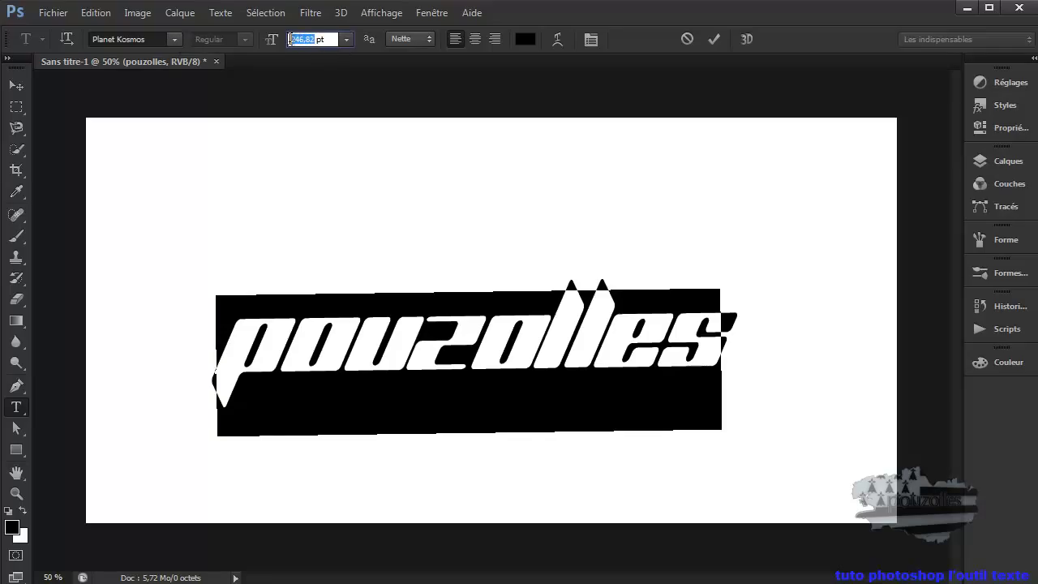
pyautogui.write('200')
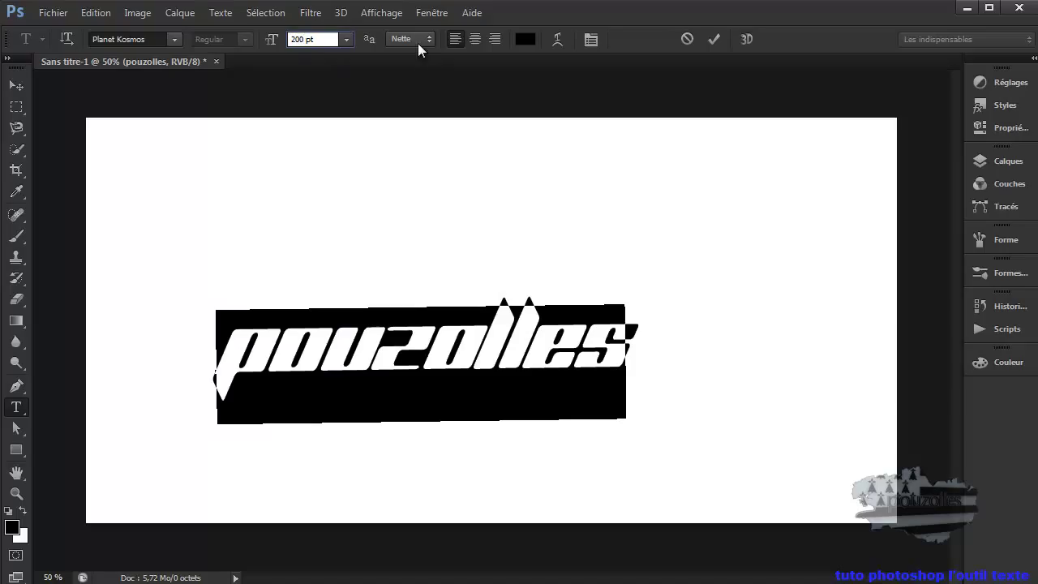
# Step: Change the selected text's colour to blue, #132fdc
pyautogui.click(524, 41)
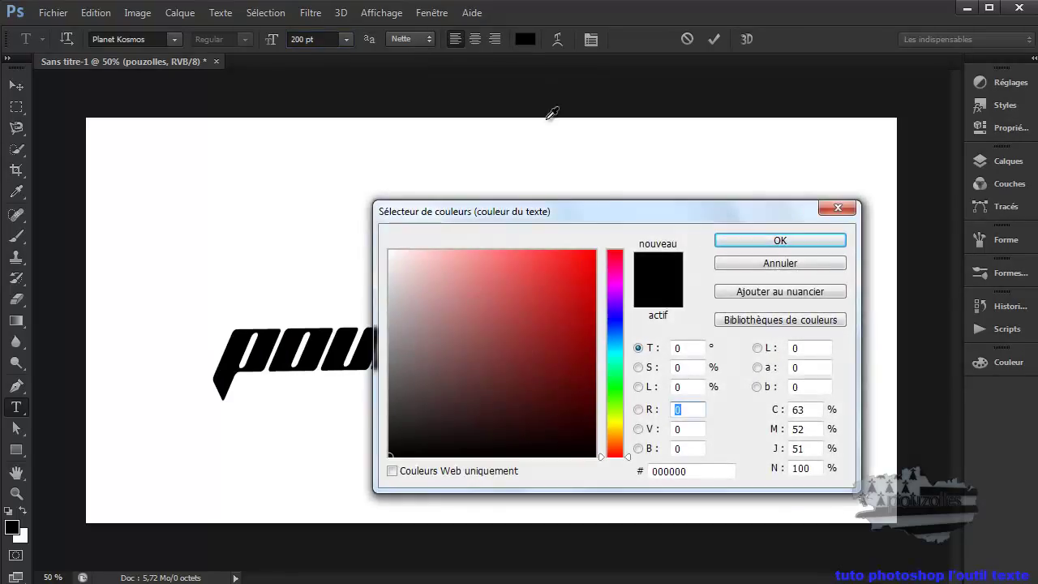
pyautogui.click(619, 323)
pyautogui.click(577, 278)
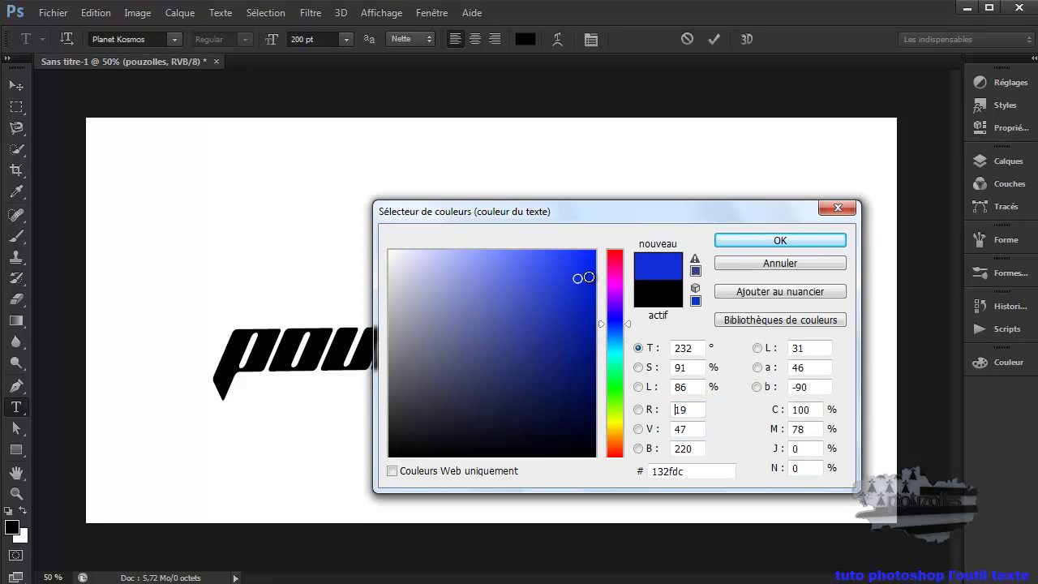
pyautogui.click(765, 237)
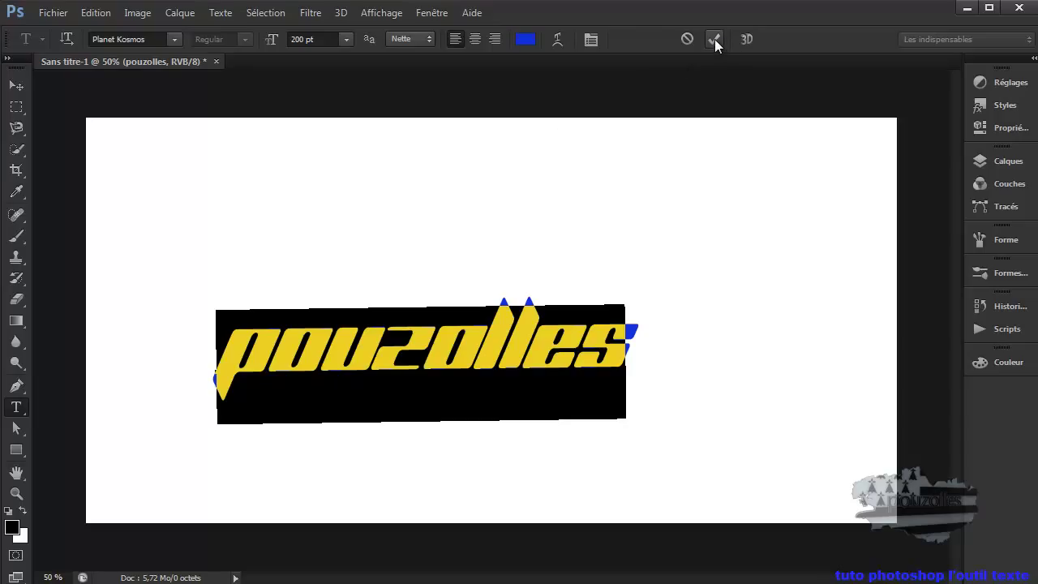
# Step: Delete the selected word pouzolles, undo the deletion, and commit the blue text
pyautogui.press('BackSpace')
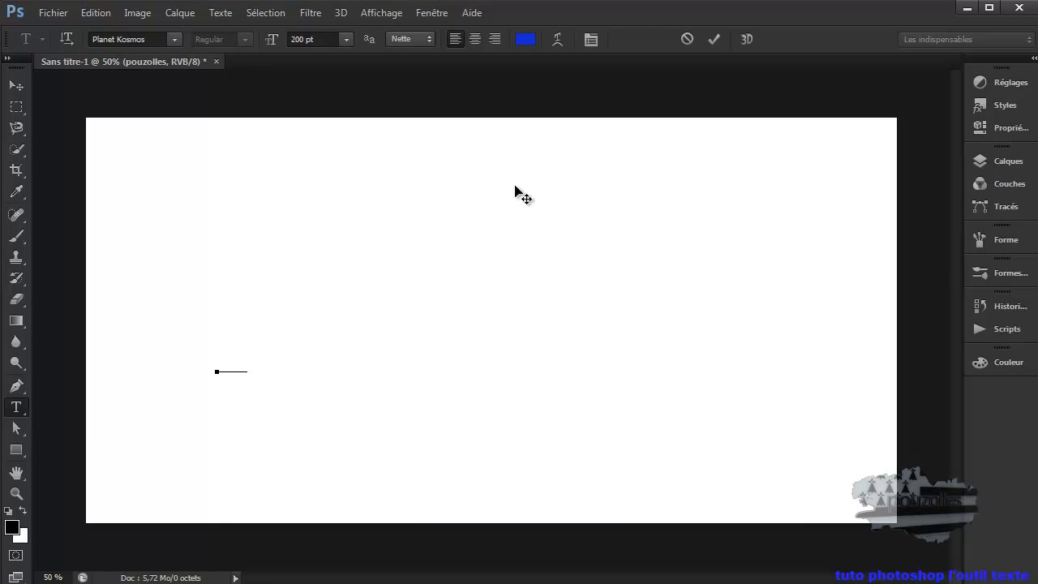
pyautogui.click(53, 14)
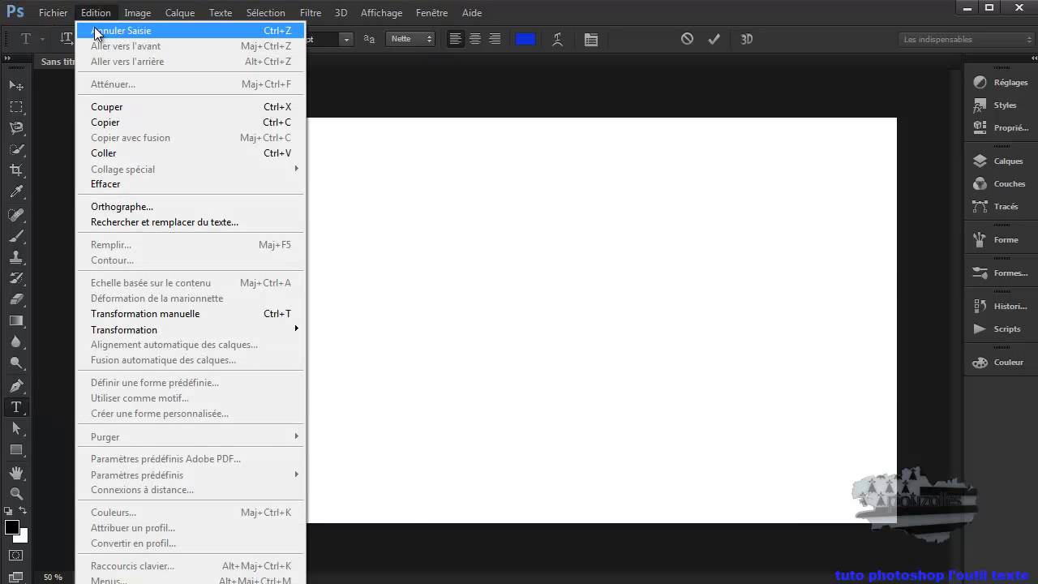
pyautogui.click(95, 33)
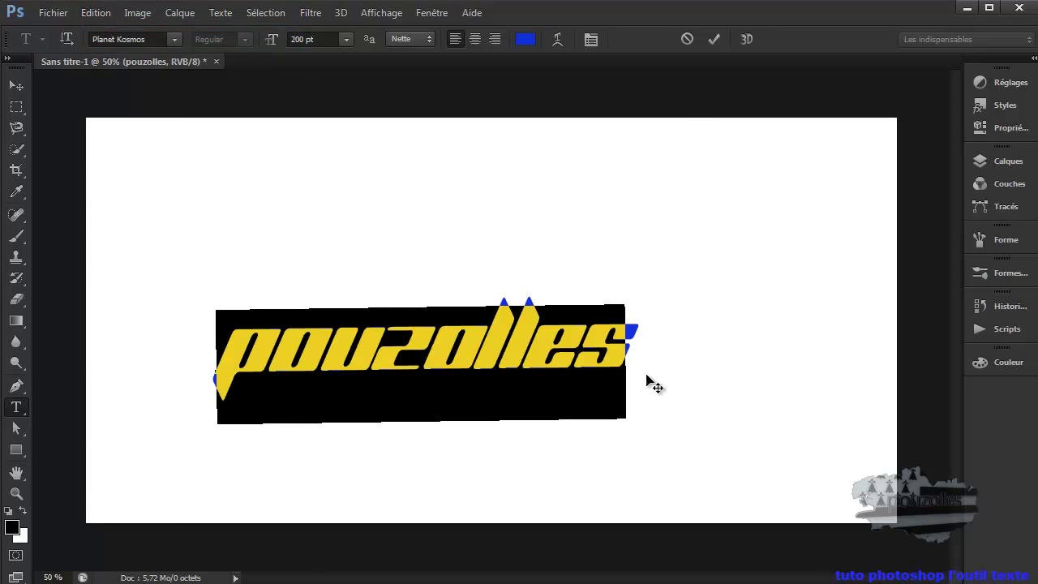
pyautogui.click(711, 40)
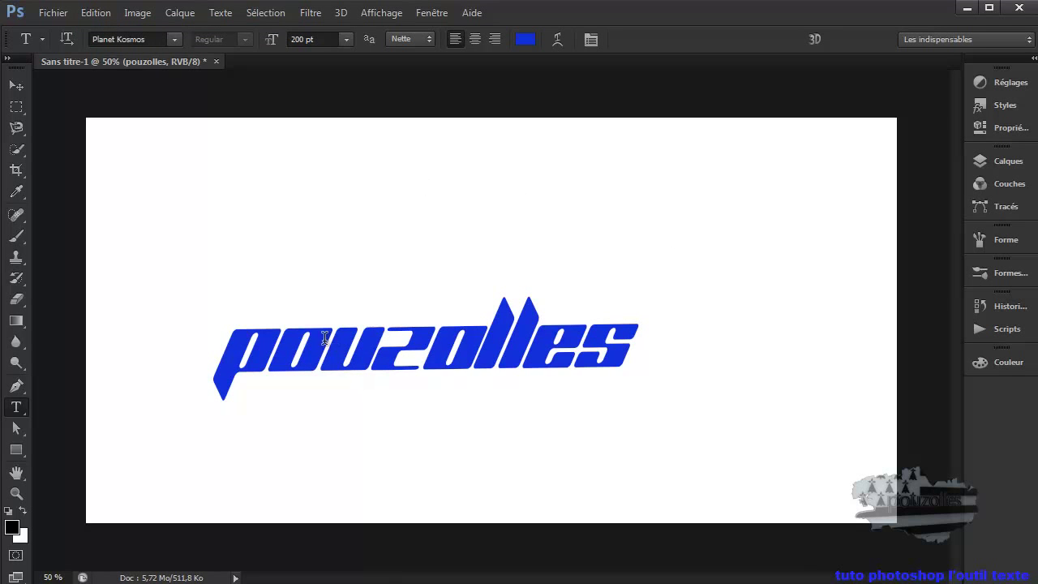
# Step: Try to apply the Cuivre gradient directly to the editable word pouzolles with the Gradient tool
pyautogui.moveTo(220, 354); pyautogui.dragTo(645, 361)
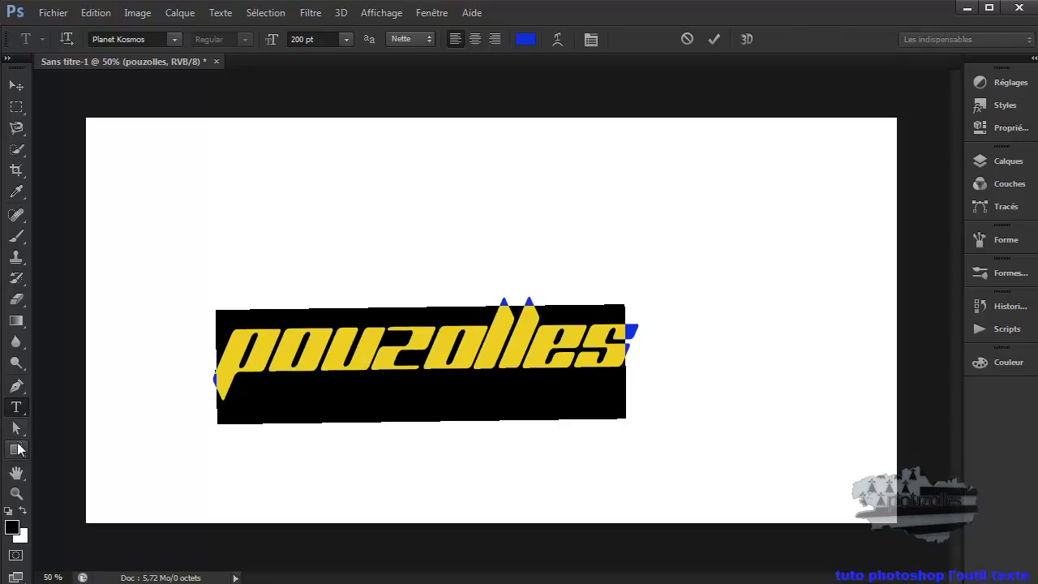
pyautogui.click(21, 323)
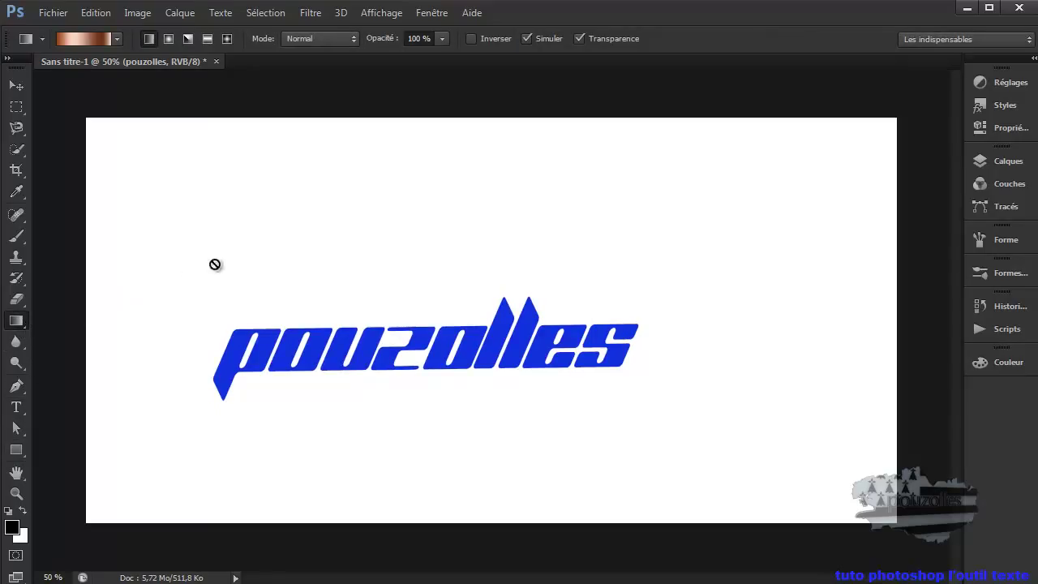
pyautogui.click(84, 36)
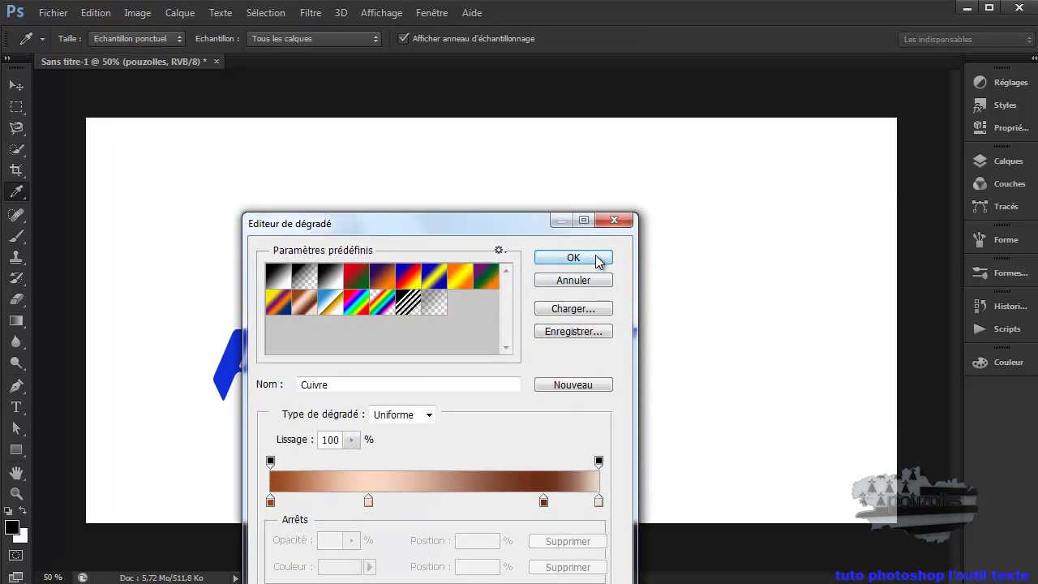
pyautogui.click(574, 257)
pyautogui.click(224, 354)
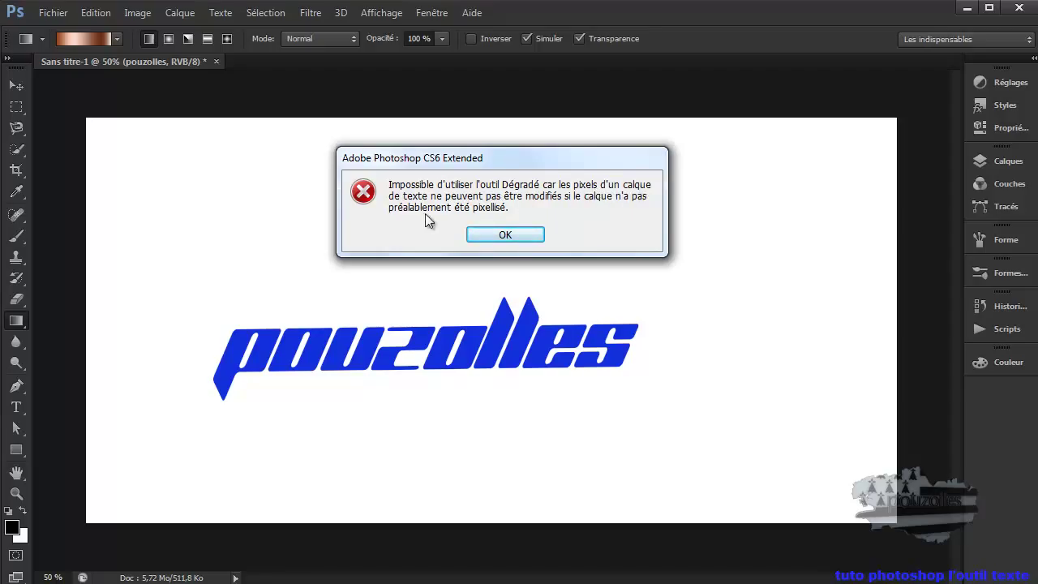
pyautogui.click(506, 236)
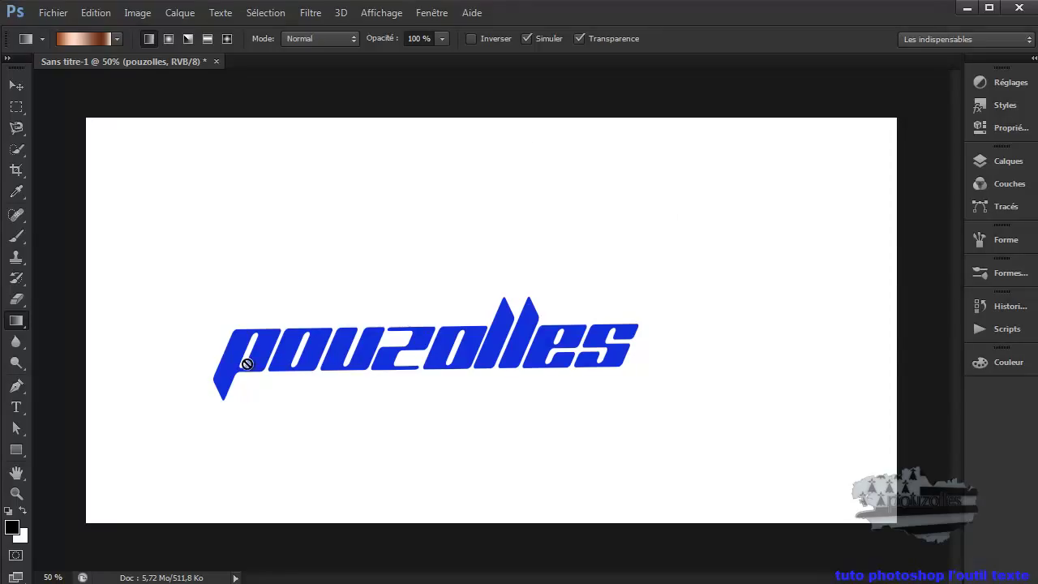
# Step: Rasterize the pouzolles text layer
pyautogui.click(1003, 162)
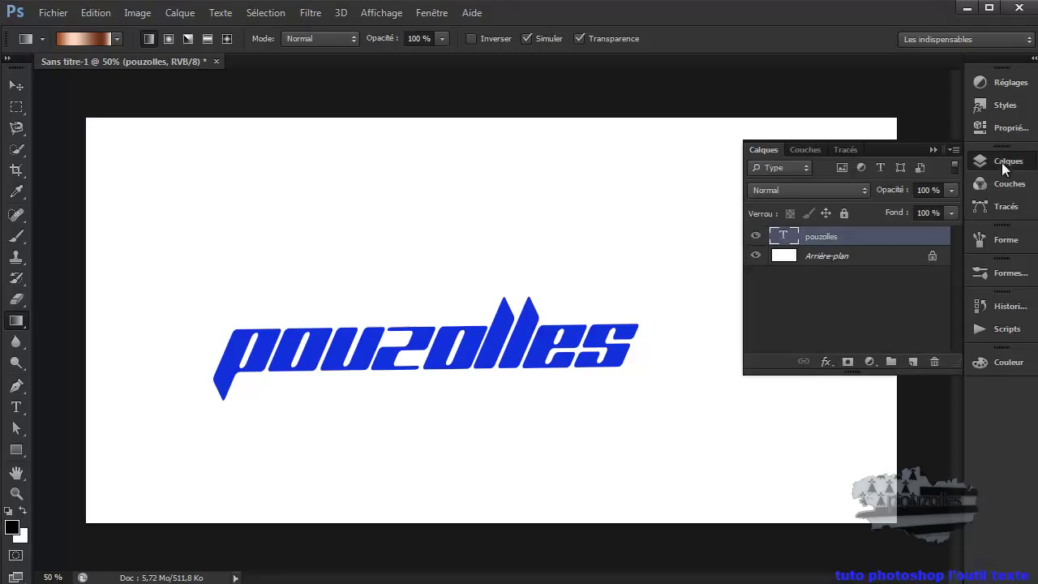
pyautogui.rightClick(789, 240)
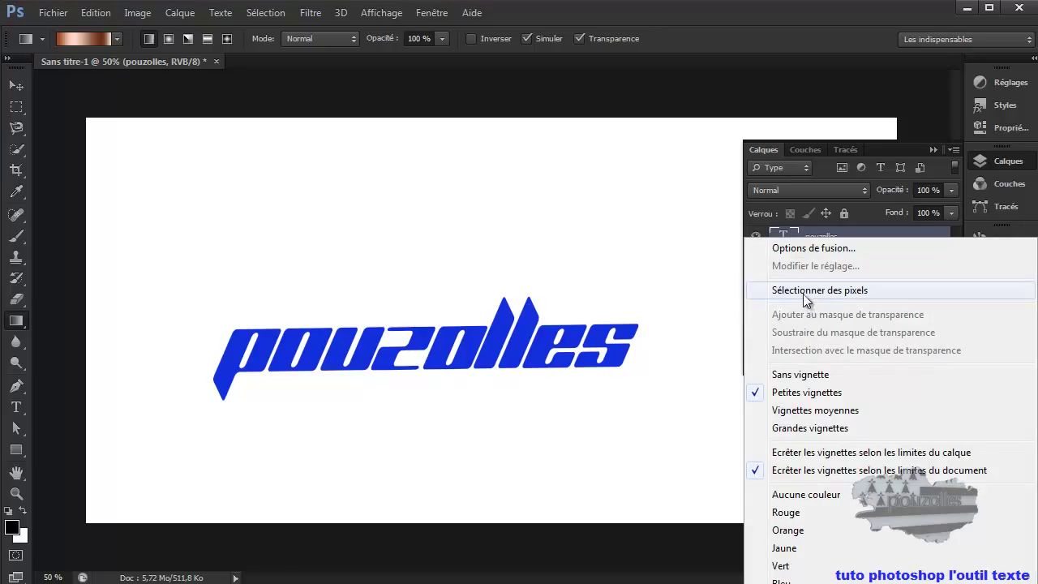
pyautogui.click(787, 236)
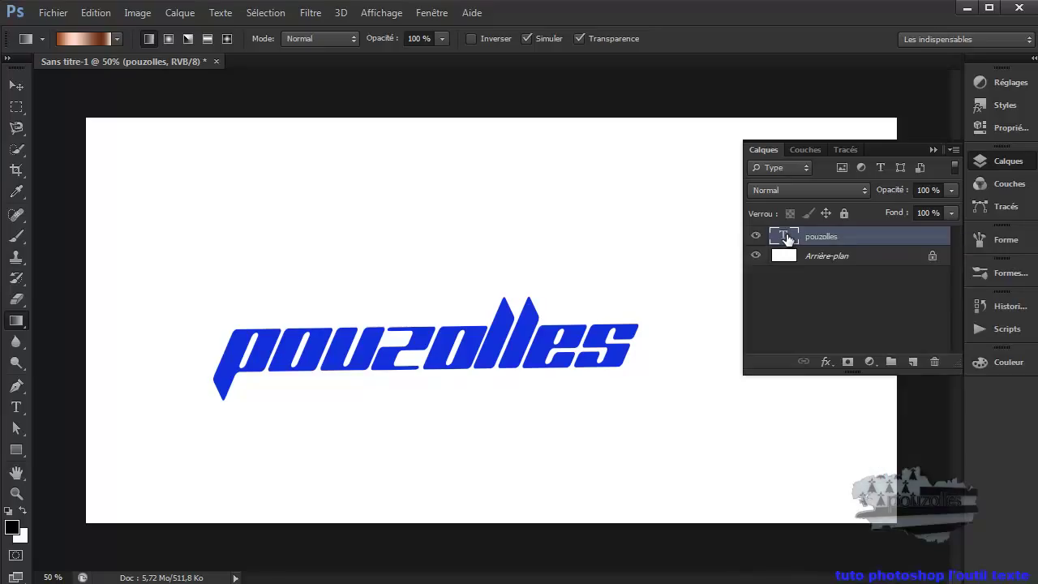
pyautogui.rightClick(789, 236)
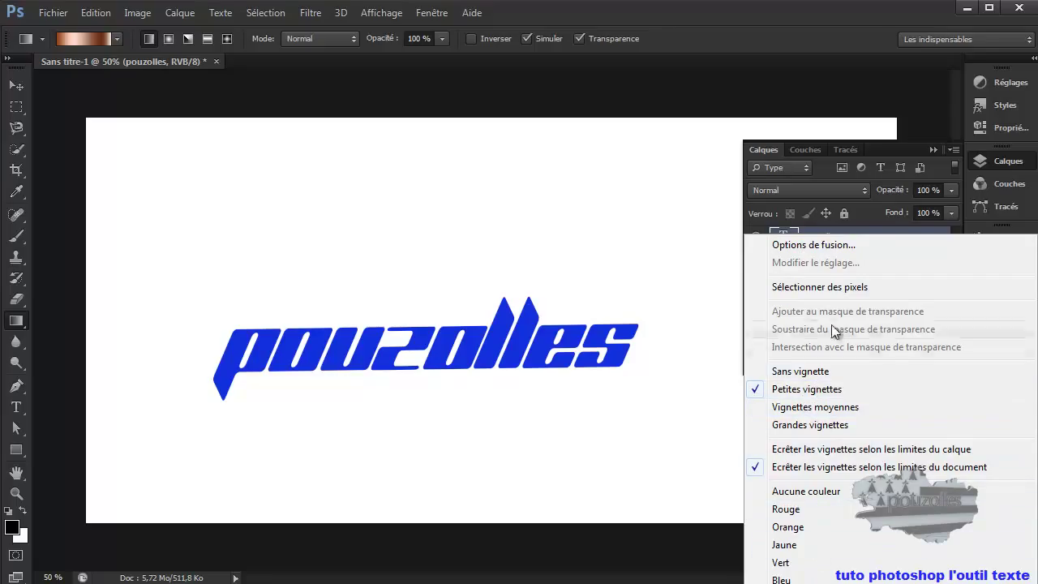
pyautogui.click(867, 229)
pyautogui.rightClick(864, 233)
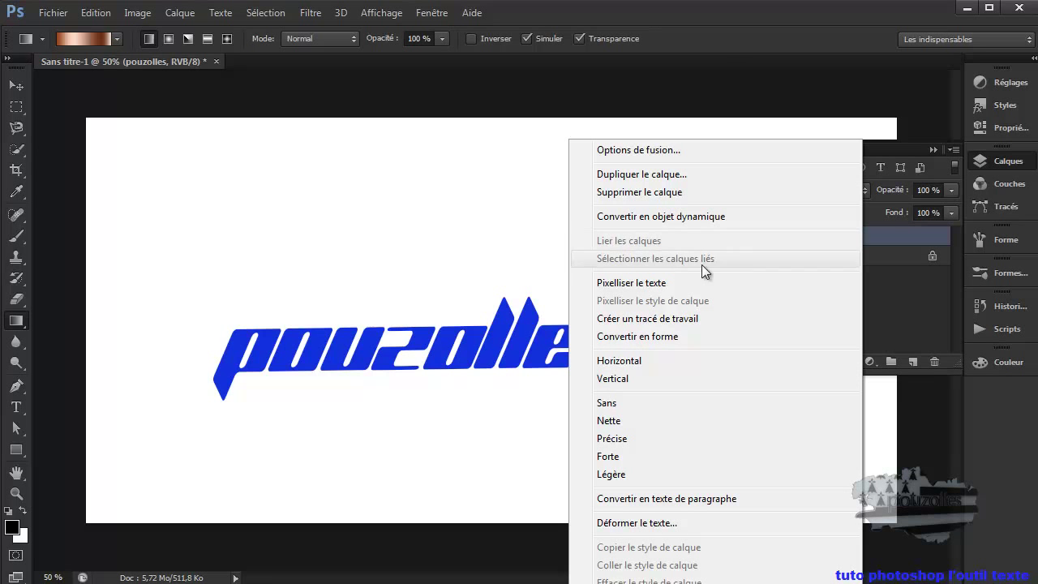
pyautogui.click(903, 248)
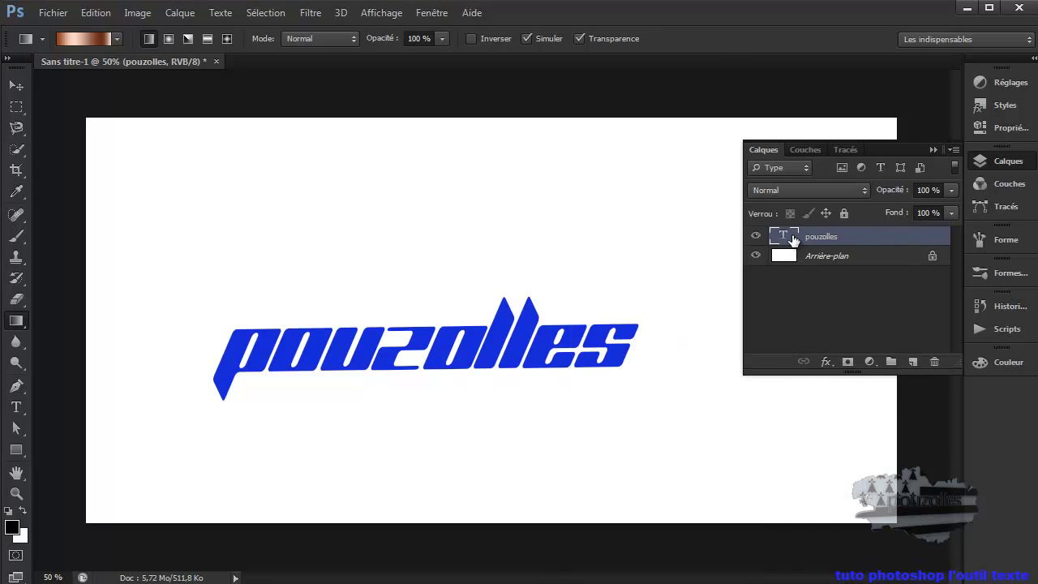
pyautogui.rightClick(792, 235)
pyautogui.click(879, 235)
pyautogui.rightClick(872, 237)
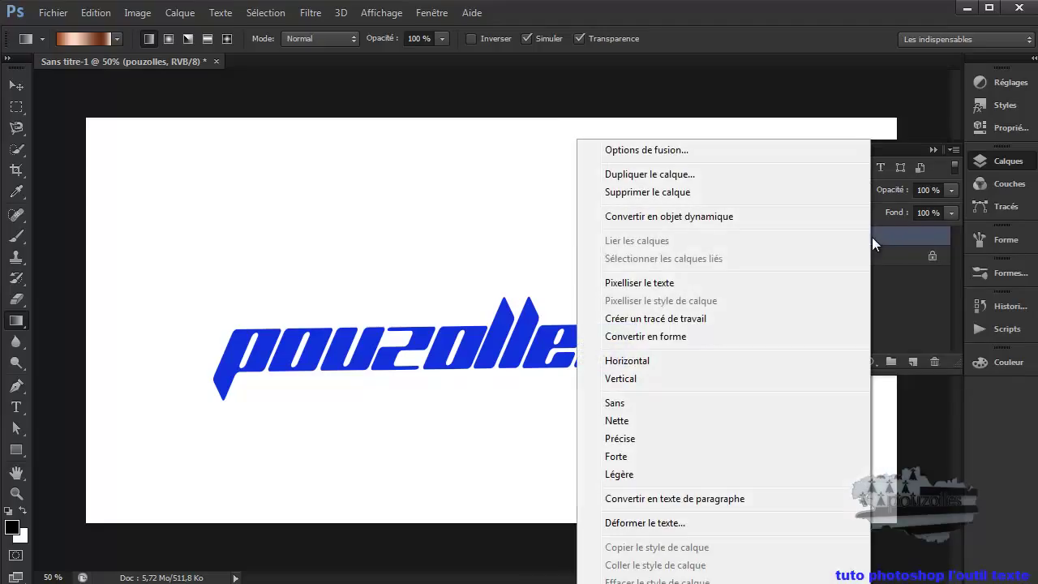
pyautogui.click(672, 284)
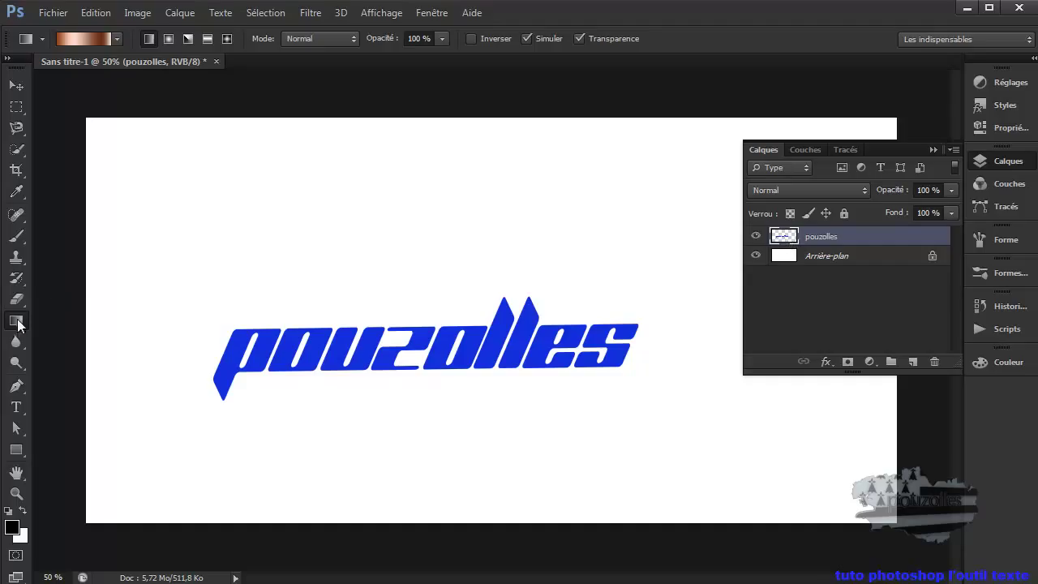
# Step: Draw a linear Cuivre gradient across the rasterized pouzolles layer, and undo both the gradient and the rasterization
pyautogui.moveTo(202, 355); pyautogui.dragTo(643, 347)
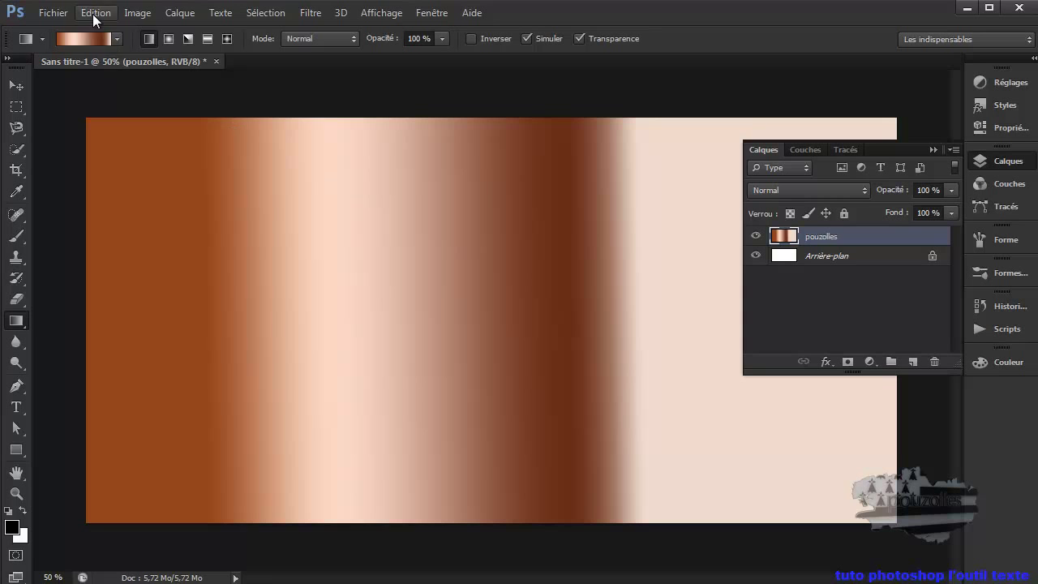
pyautogui.click(93, 16)
pyautogui.click(101, 28)
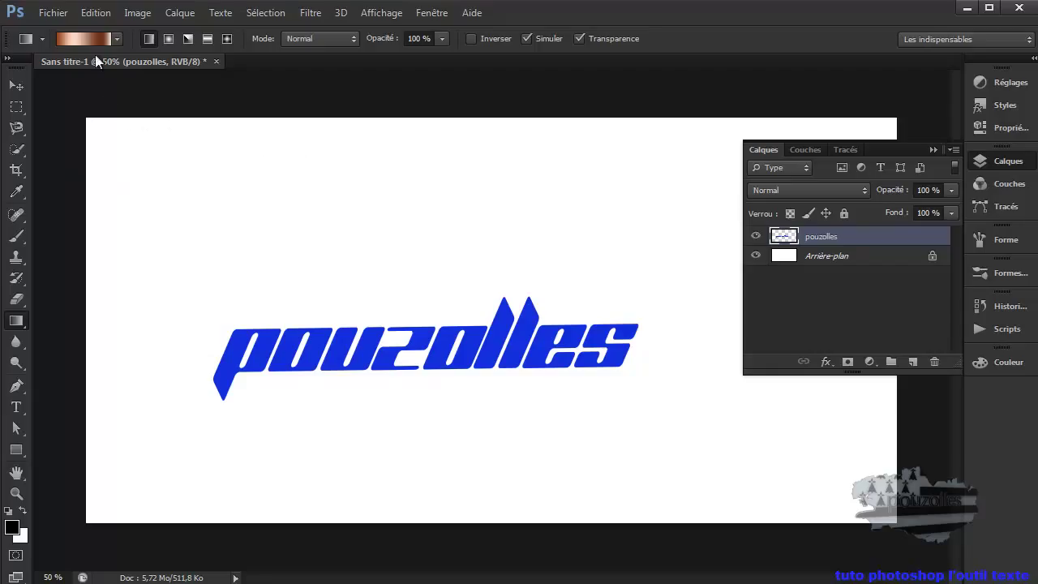
pyautogui.click(81, 13)
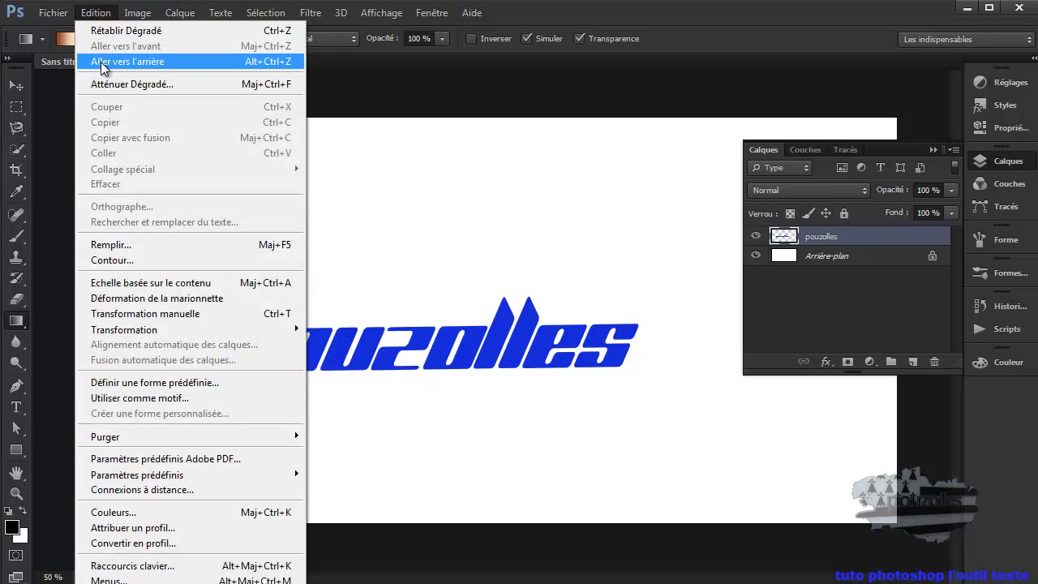
pyautogui.click(102, 62)
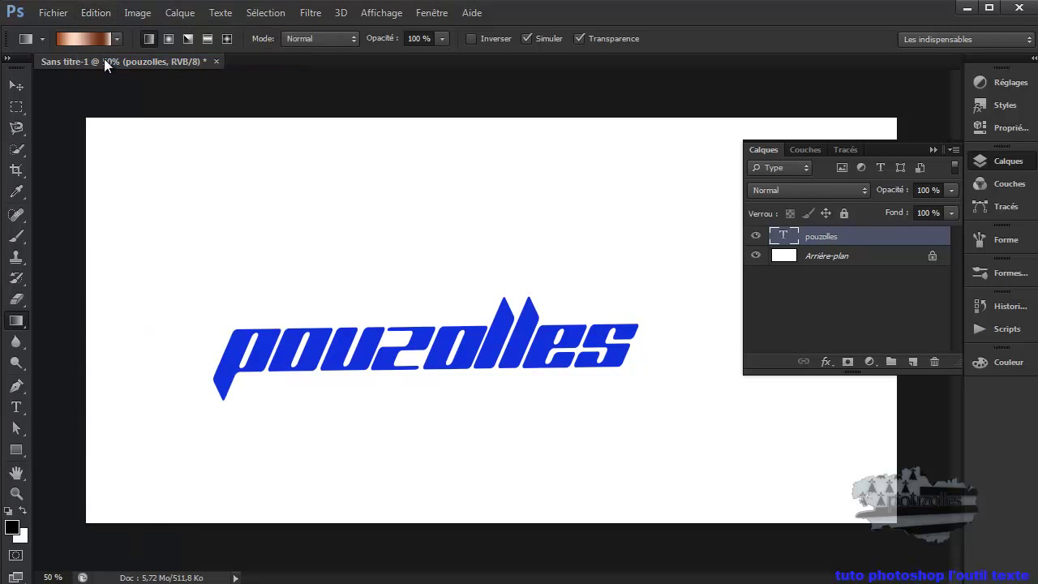
# Step: Select the pixels of the pouzolles text layer, hide that layer, and add a new empty layer above it
pyautogui.rightClick(785, 236)
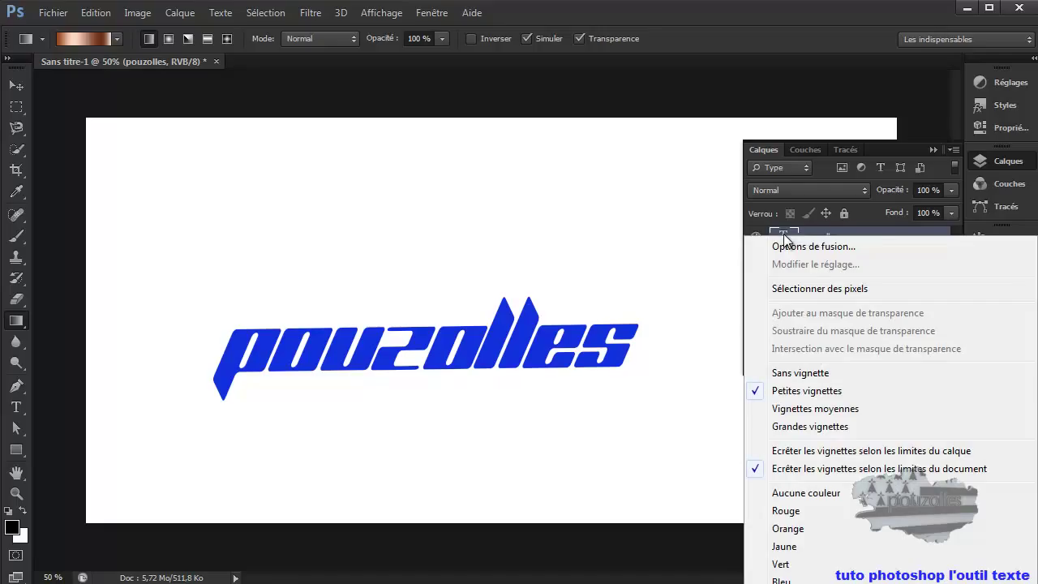
pyautogui.click(790, 289)
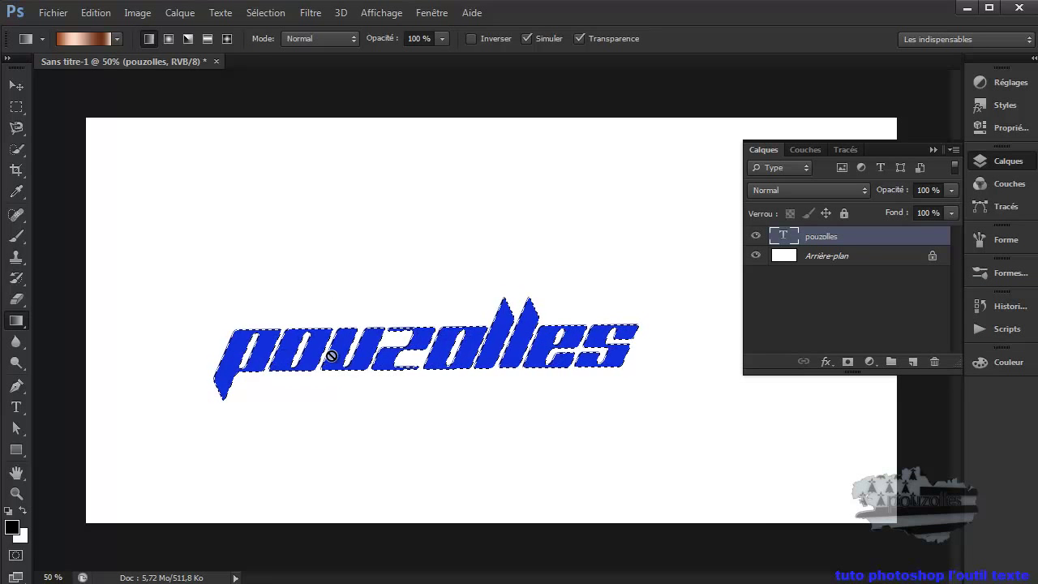
pyautogui.click(757, 236)
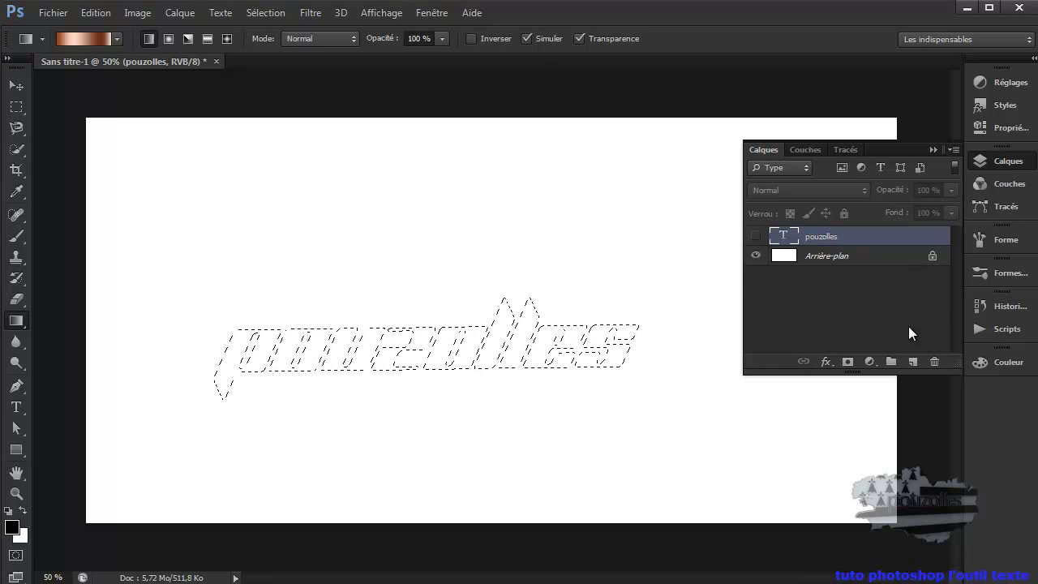
pyautogui.click(913, 363)
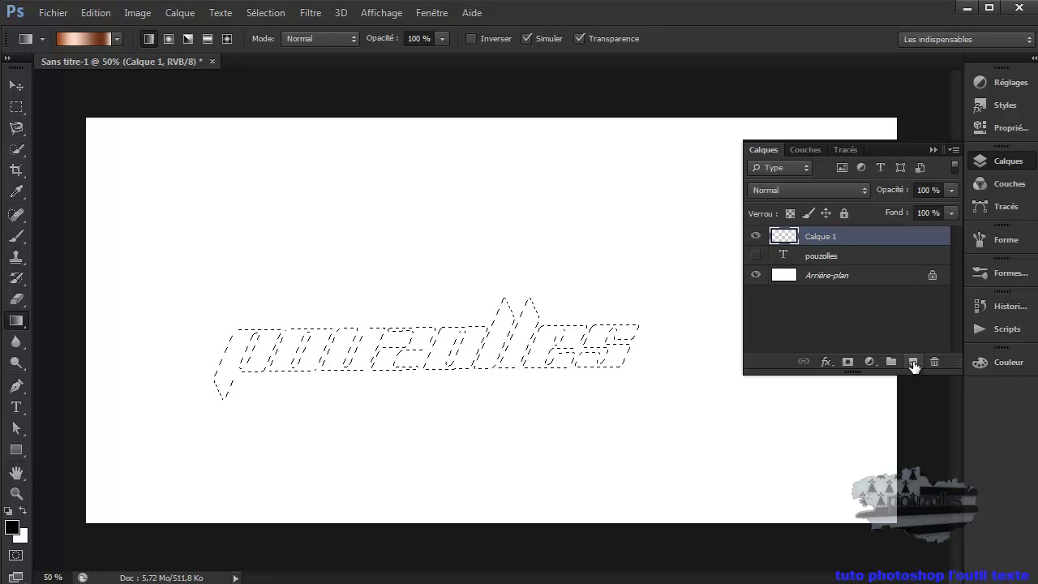
# Step: Show the text layer again and fill the letter-shaped selection on Calque 1 with a horizontal Cuivre gradient spanning the word
pyautogui.click(811, 258)
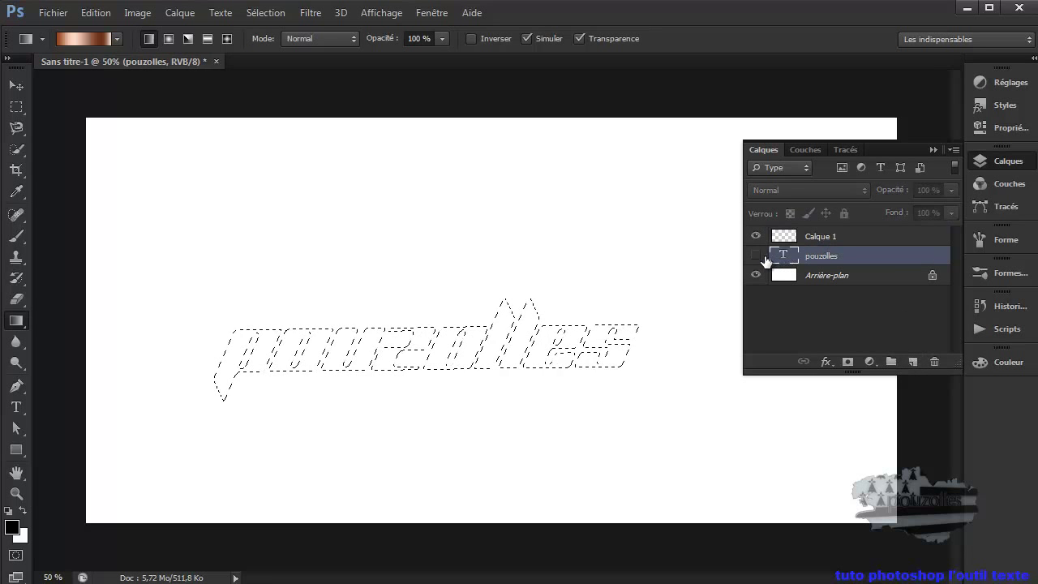
pyautogui.click(756, 256)
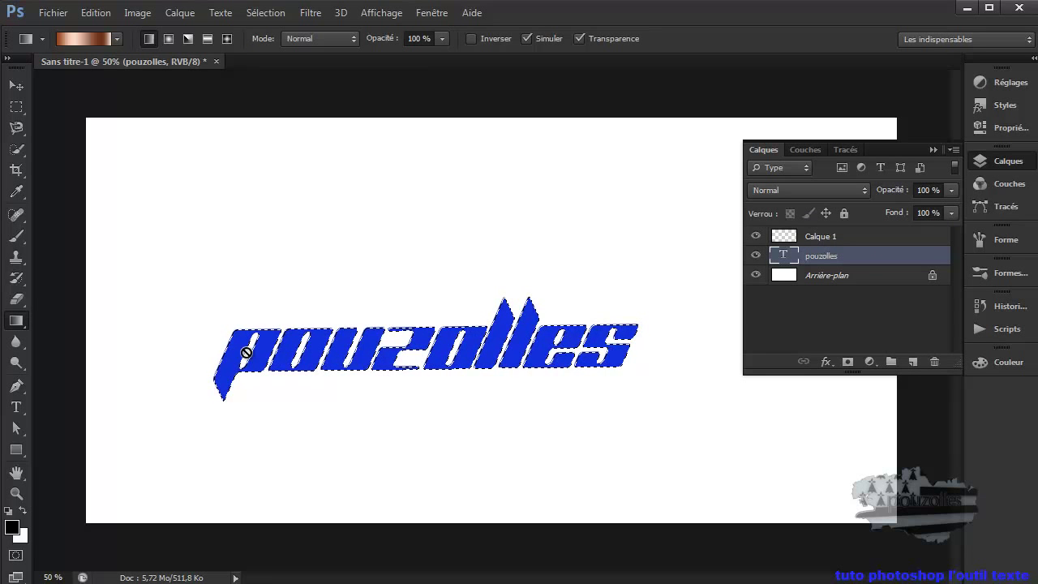
pyautogui.click(837, 236)
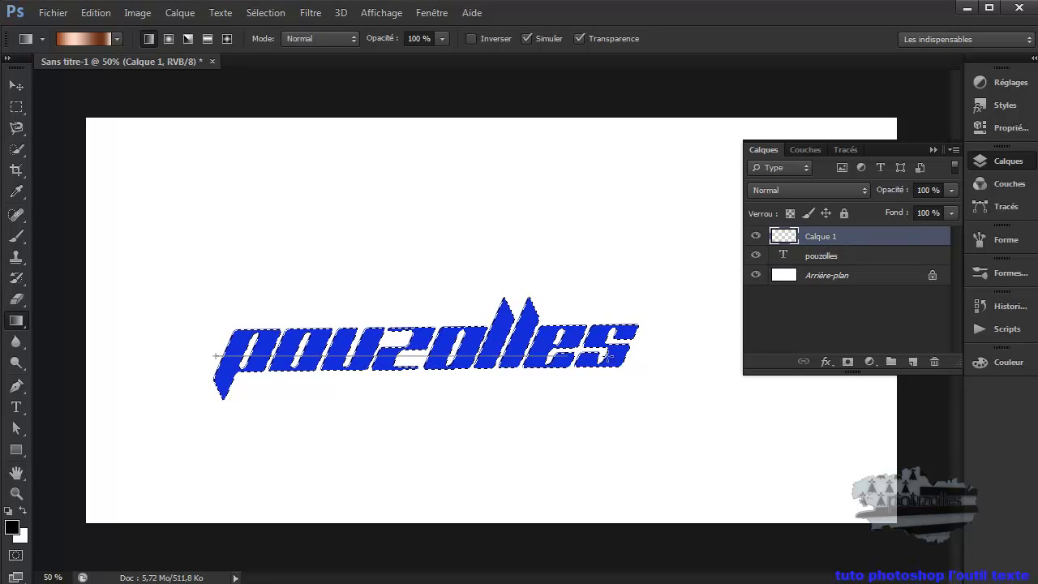
pyautogui.moveTo(216, 360); pyautogui.dragTo(636, 357)
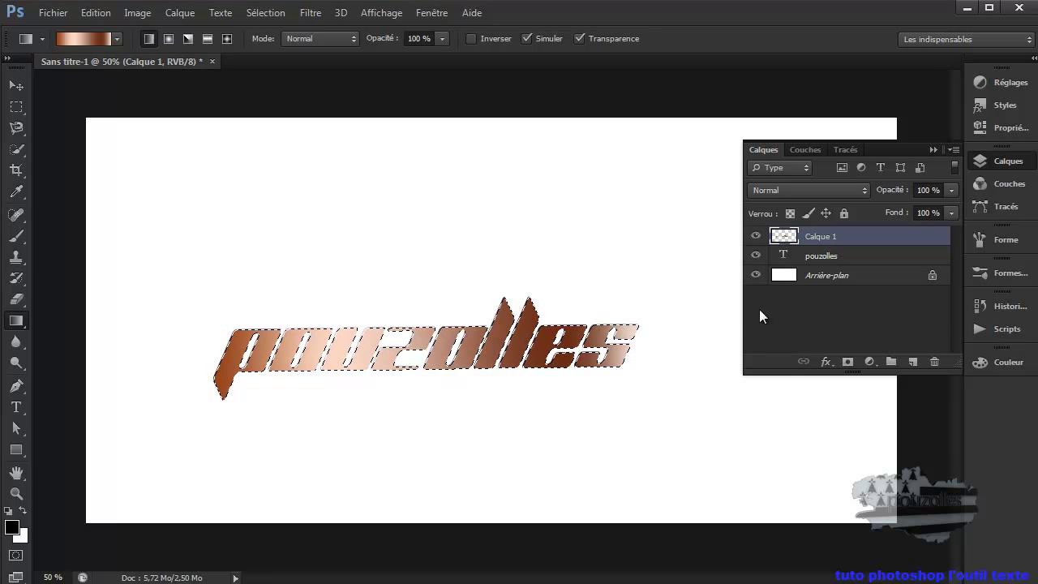
# Step: Delete Calque 1 and the pouzolles text layer, and deselect the remaining letter outlines
pyautogui.moveTo(881, 239); pyautogui.dragTo(937, 365)
pyautogui.moveTo(881, 235); pyautogui.dragTo(932, 361)
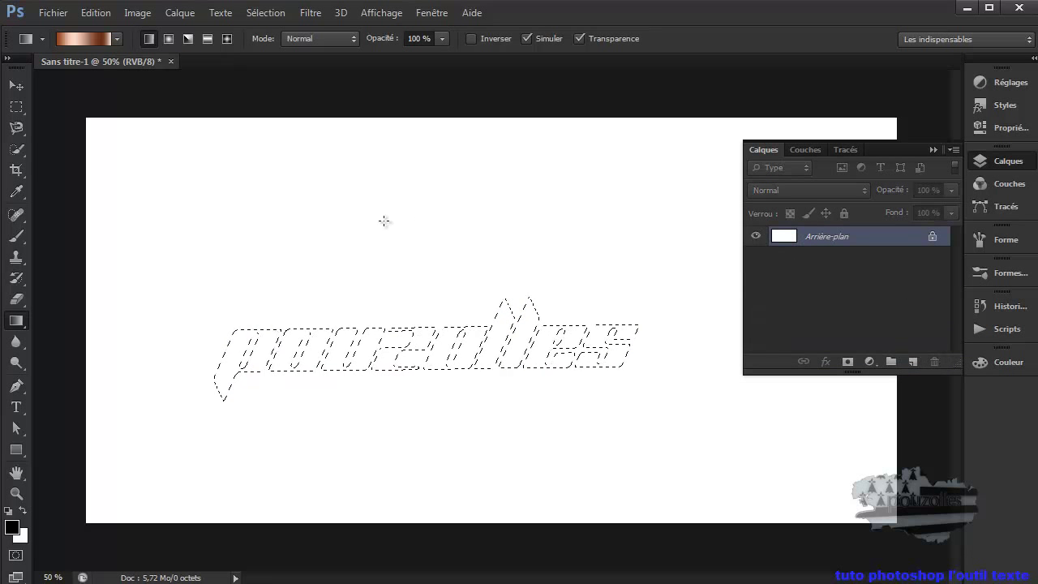
pyautogui.click(266, 12)
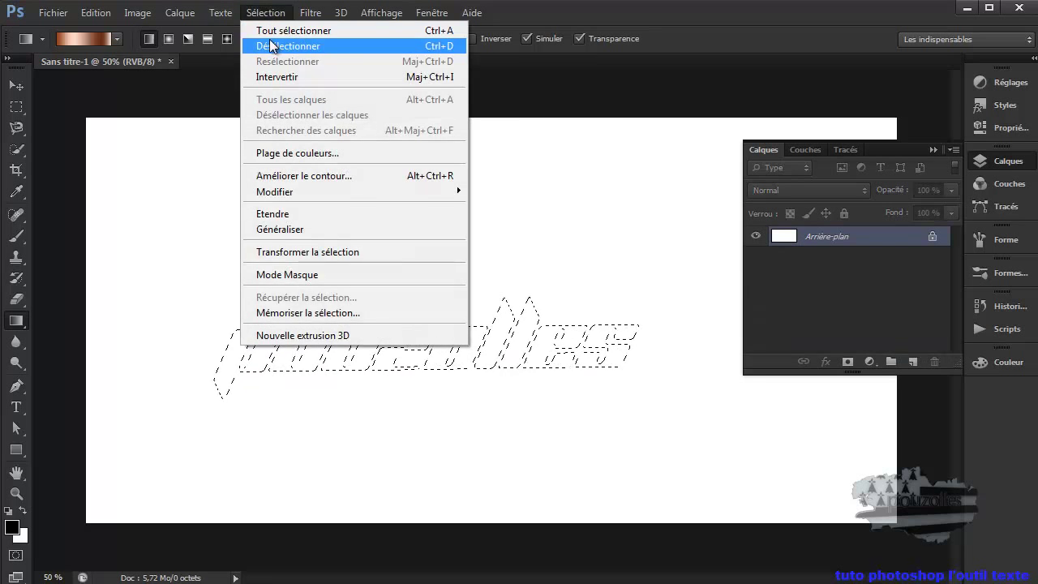
pyautogui.click(272, 45)
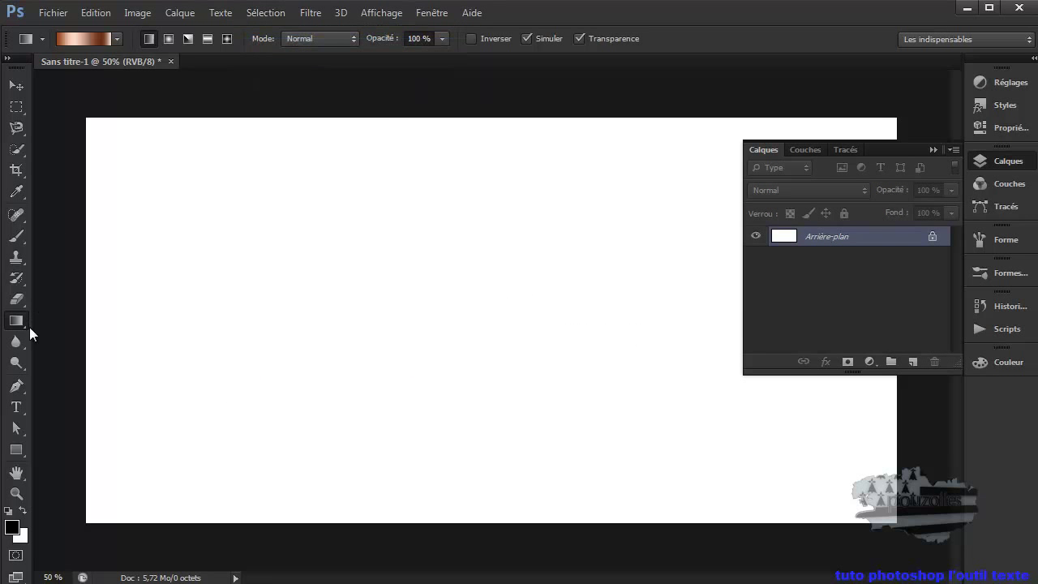
# Step: Write pouzol as vertical text on the canvas's left half with the Vertical Type tool, and delete its layer
pyautogui.click(15, 410)
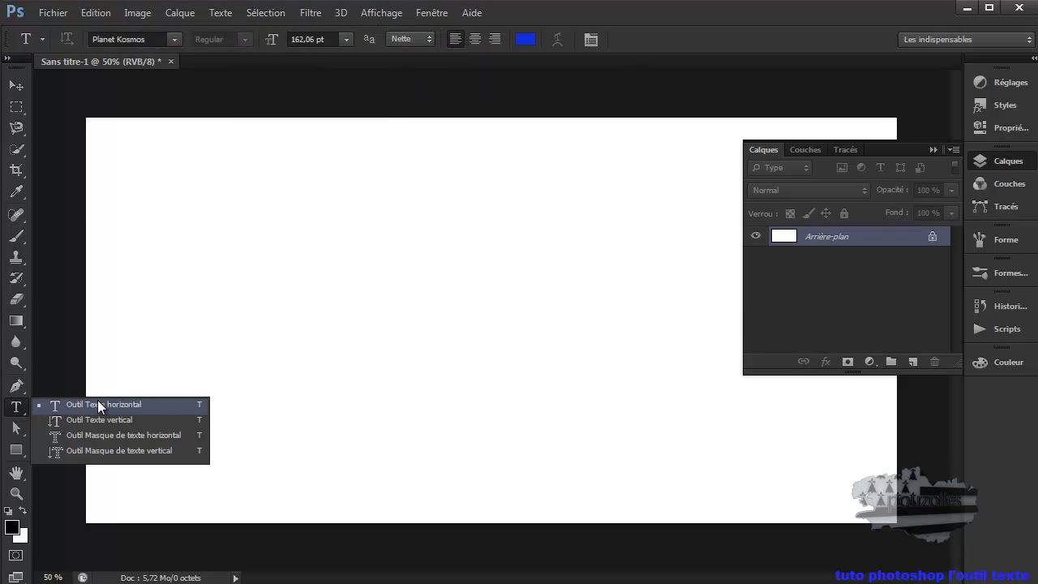
pyautogui.click(97, 420)
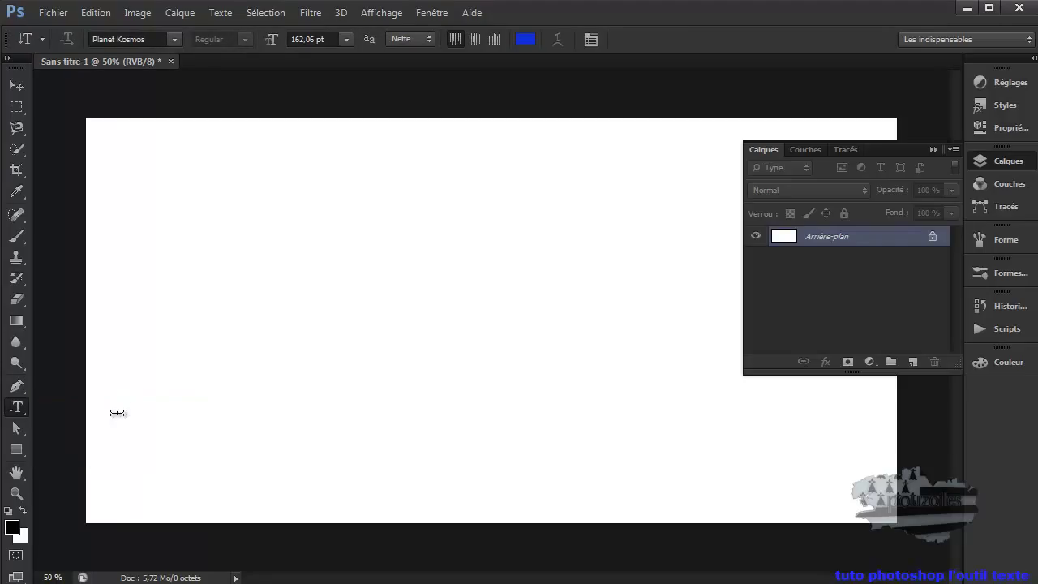
pyautogui.click(283, 180)
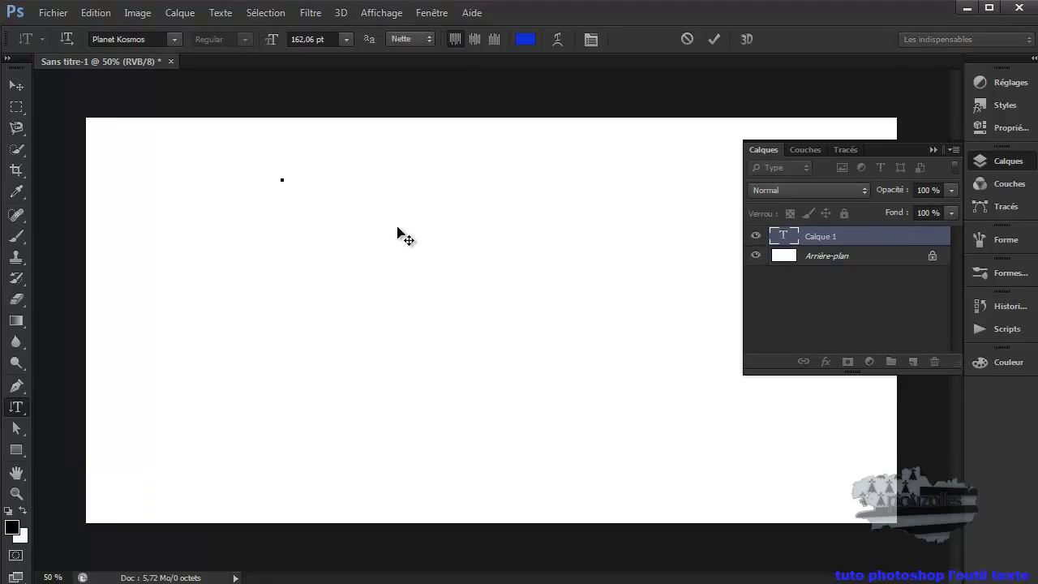
pyautogui.write('Pouzol')
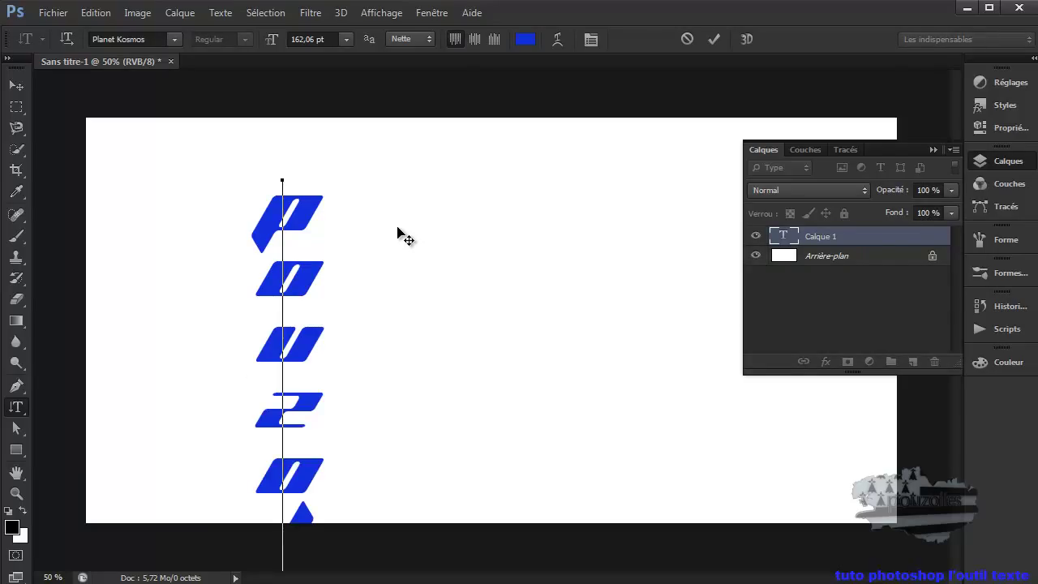
pyautogui.moveTo(876, 236); pyautogui.dragTo(934, 361)
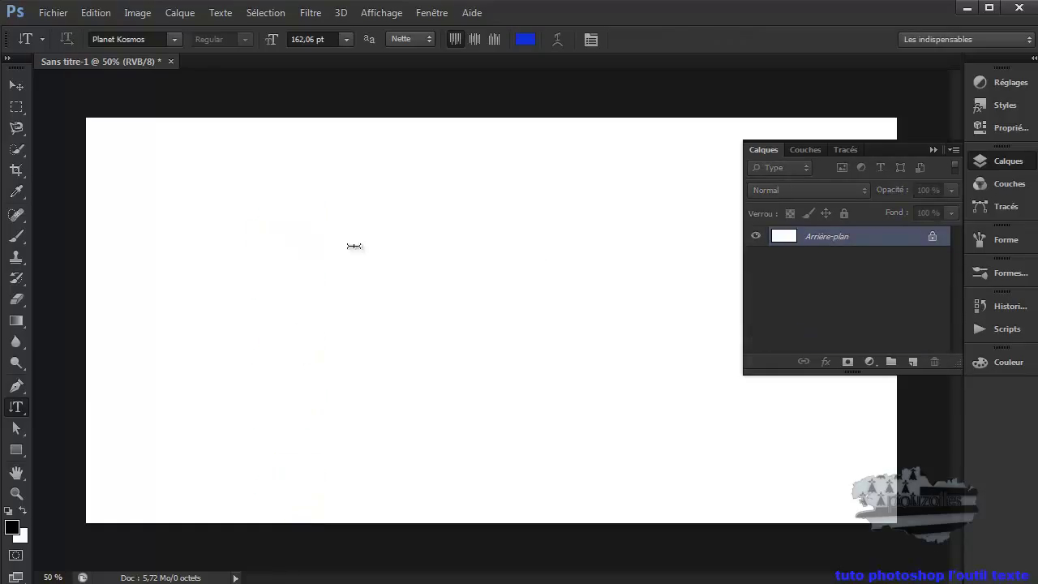
# Step: Create a selection reading pouzolles with the Horizontal Type Mask tool and fill it with a horizontal Cuivre gradient on the background layer
pyautogui.rightClick(19, 409)
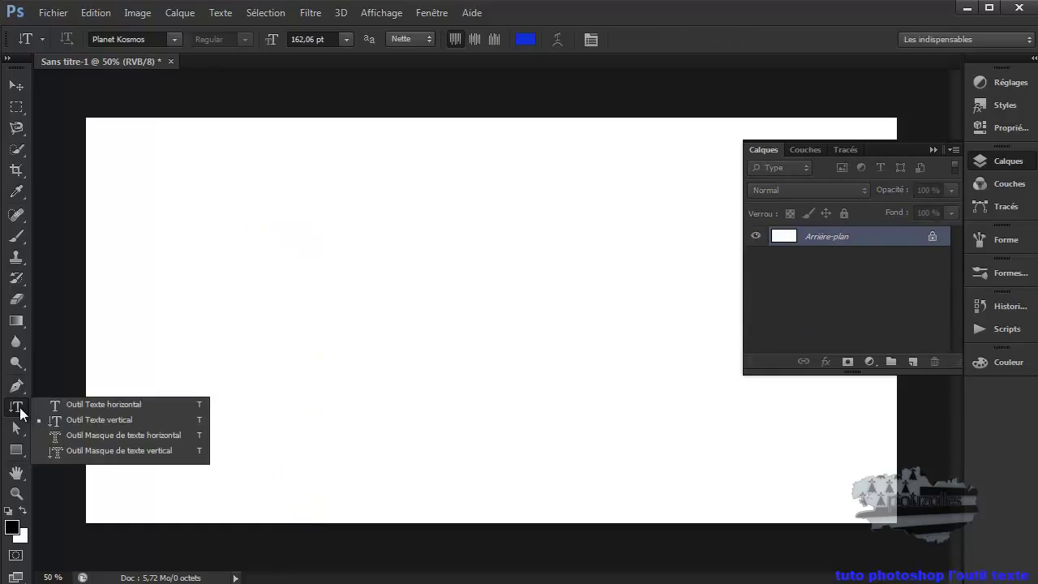
pyautogui.click(112, 435)
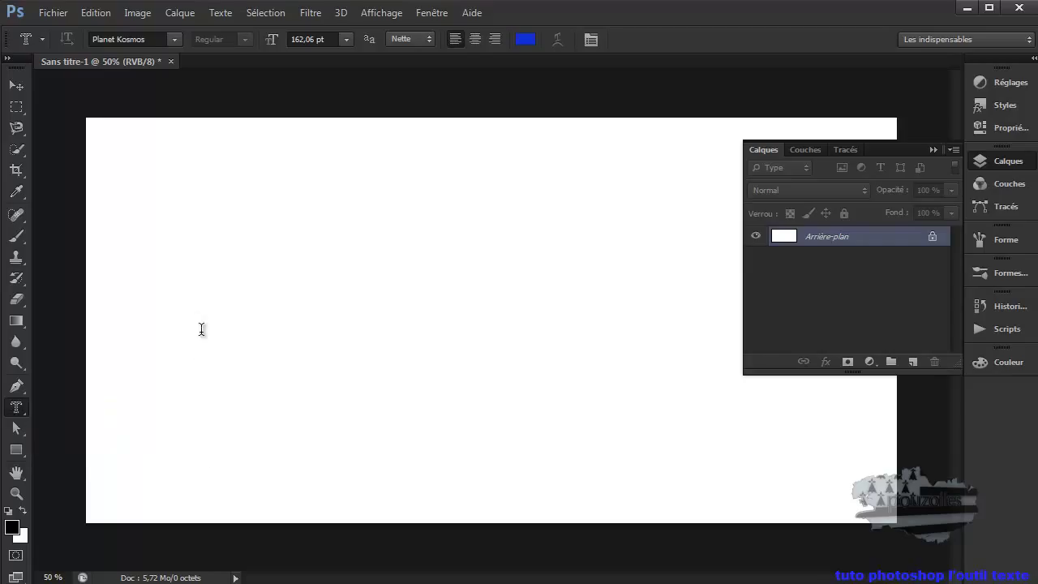
pyautogui.click(197, 228)
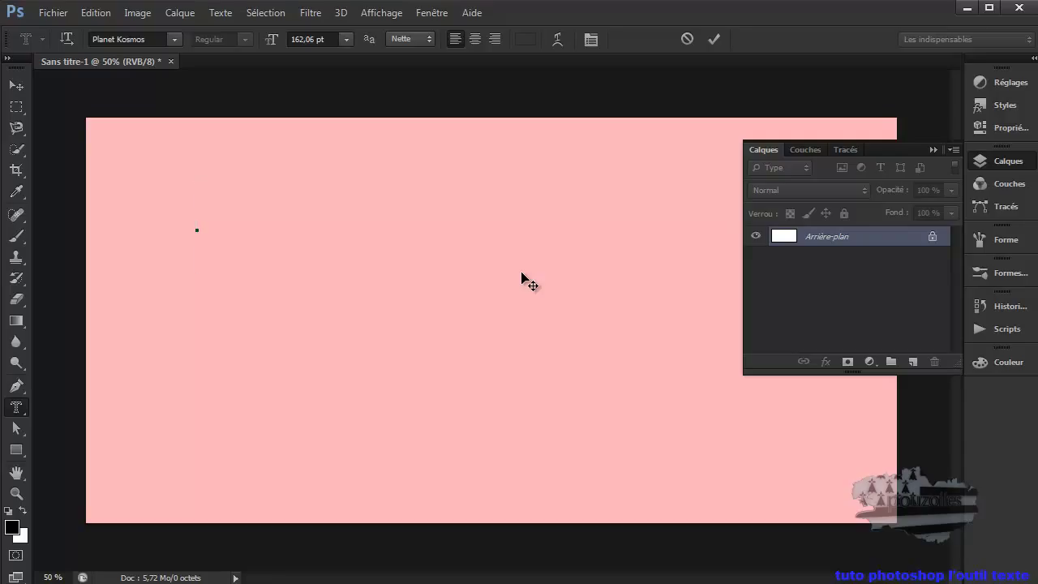
pyautogui.write('pouz')
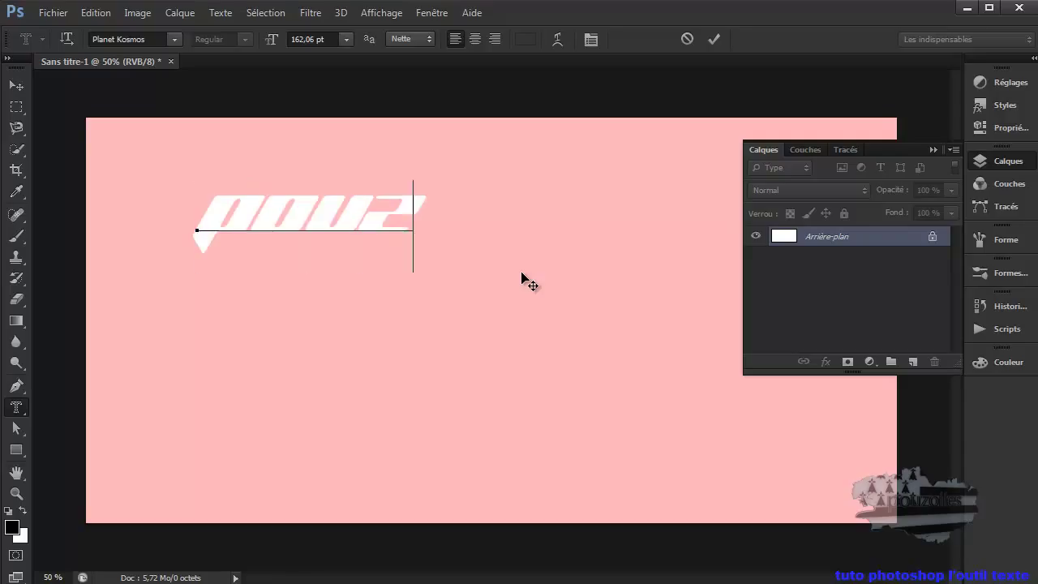
pyautogui.write('olles')
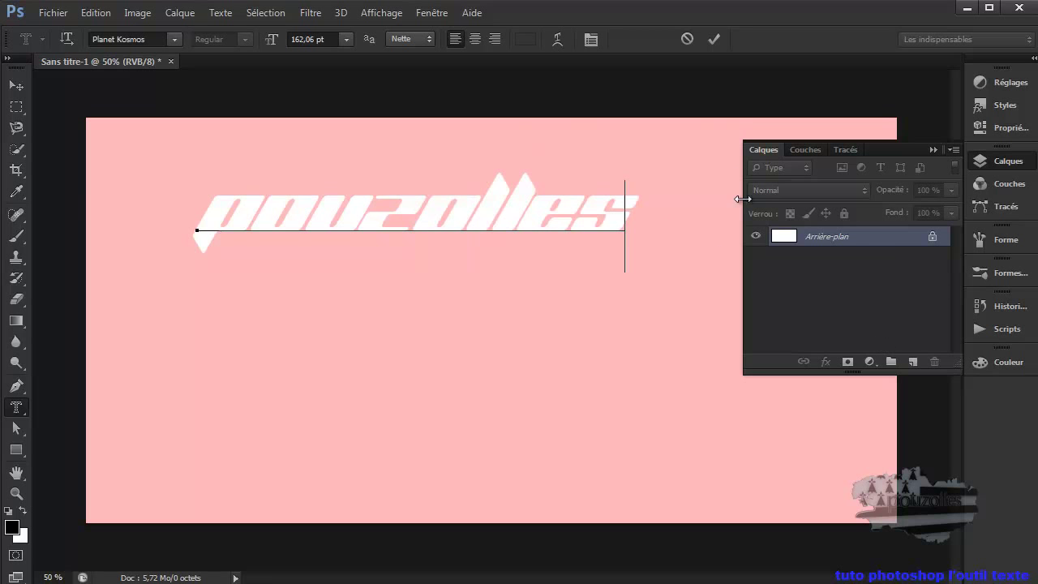
pyautogui.click(714, 39)
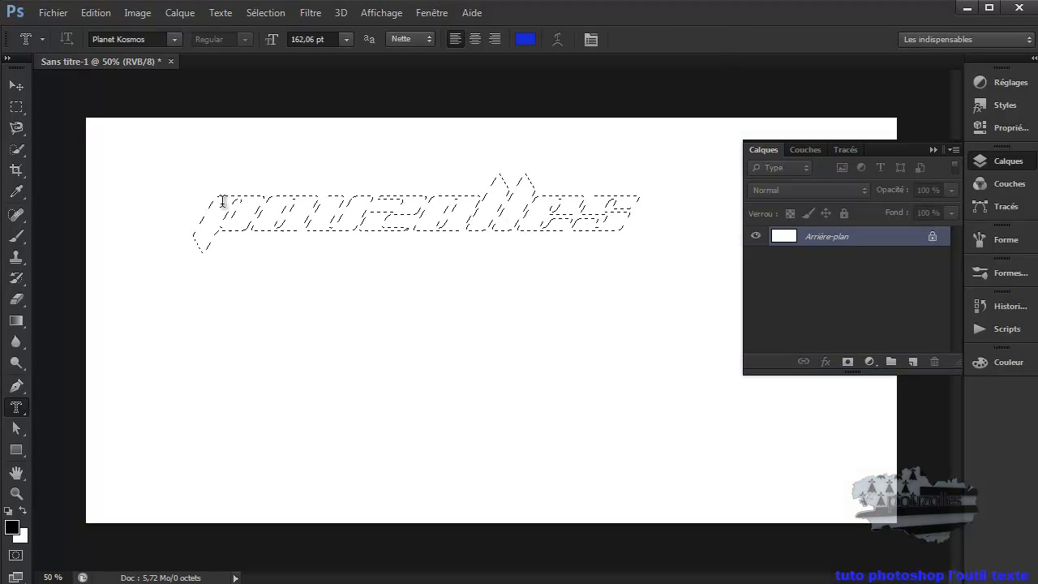
pyautogui.click(16, 319)
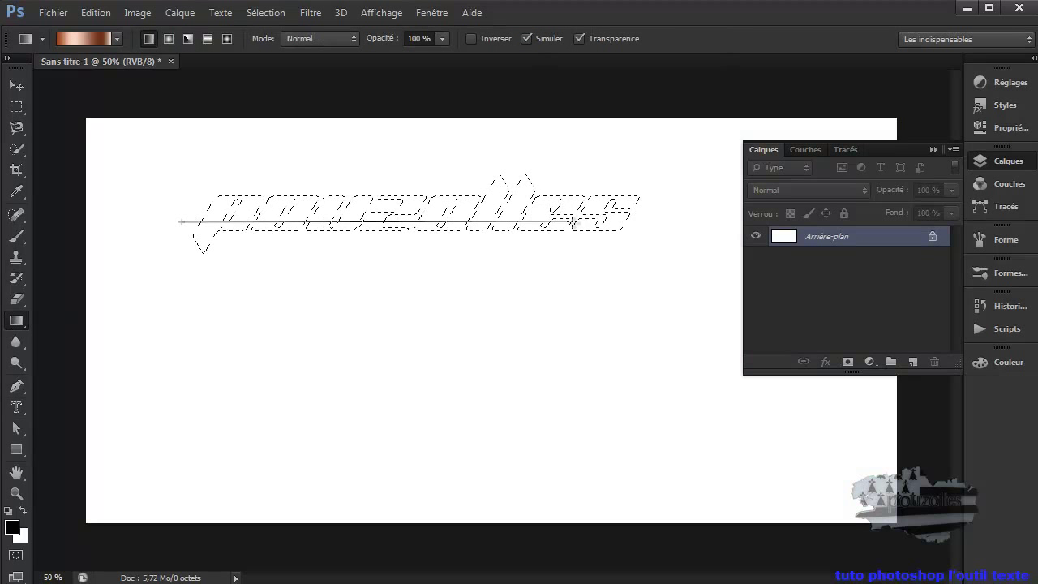
pyautogui.moveTo(649, 221); pyautogui.dragTo(649, 221)
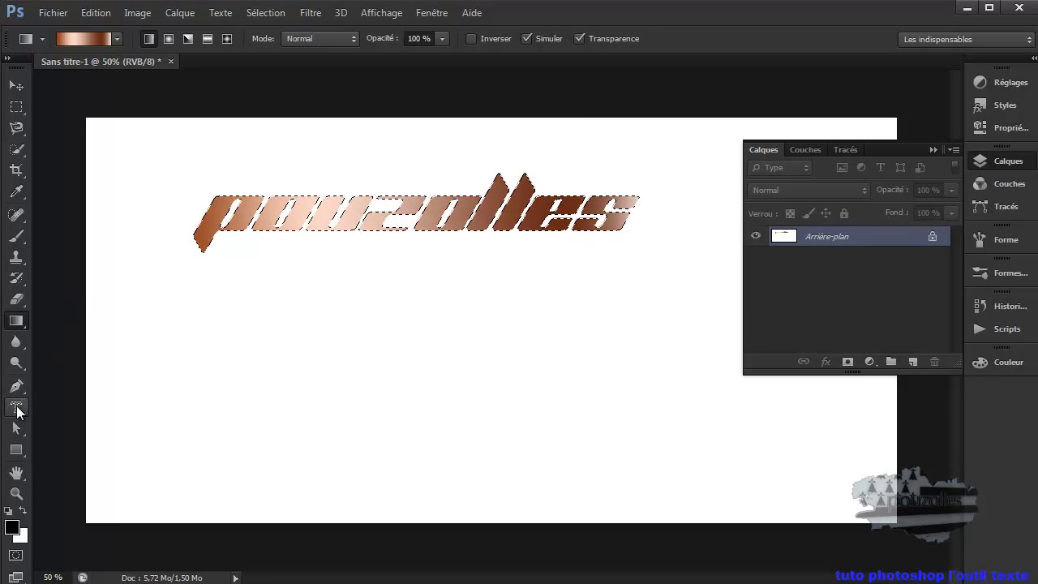
# Step: Create a second letter-shaped selection reading tuto below the gradient word with the Horizontal Type Mask tool
pyautogui.click(17, 408)
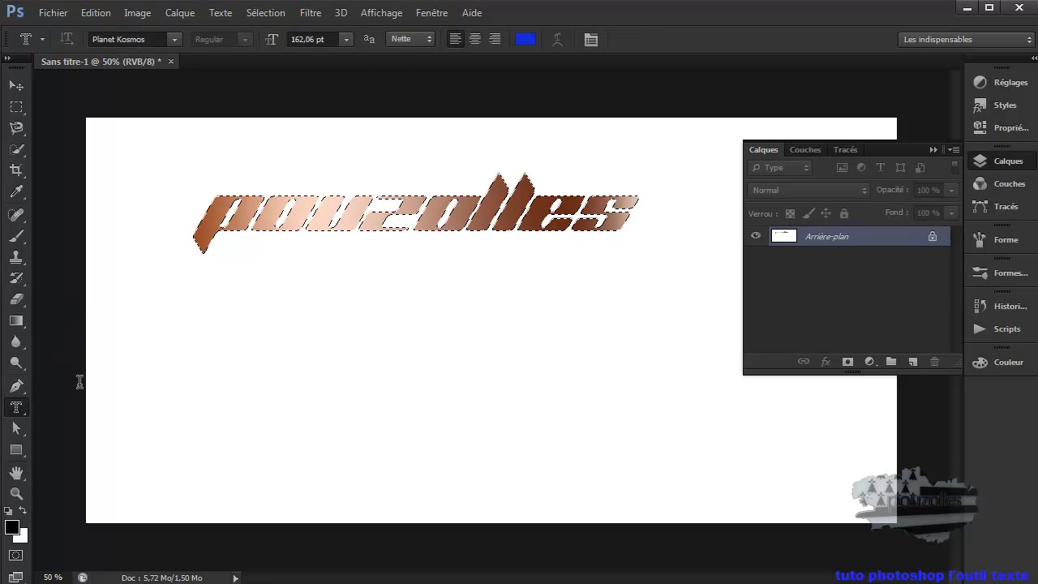
pyautogui.click(235, 345)
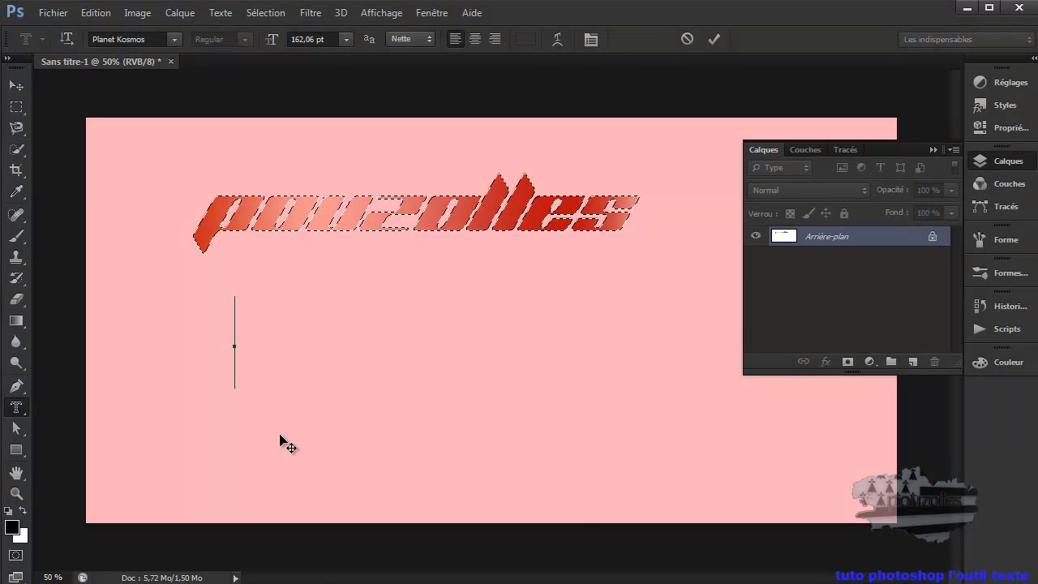
pyautogui.write('tuto')
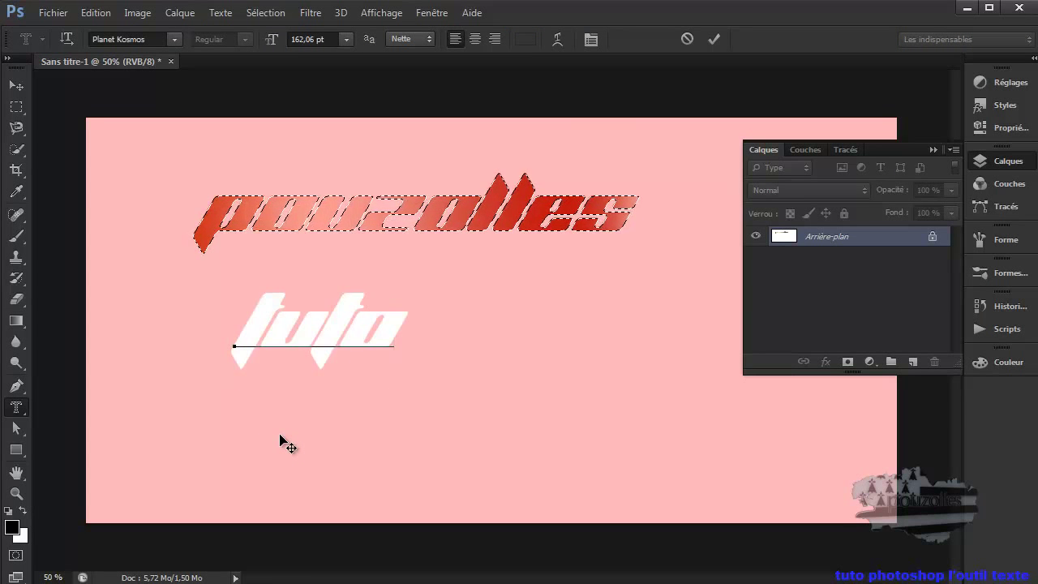
pyautogui.click(714, 38)
pyautogui.moveTo(408, 335); pyautogui.dragTo(247, 373)
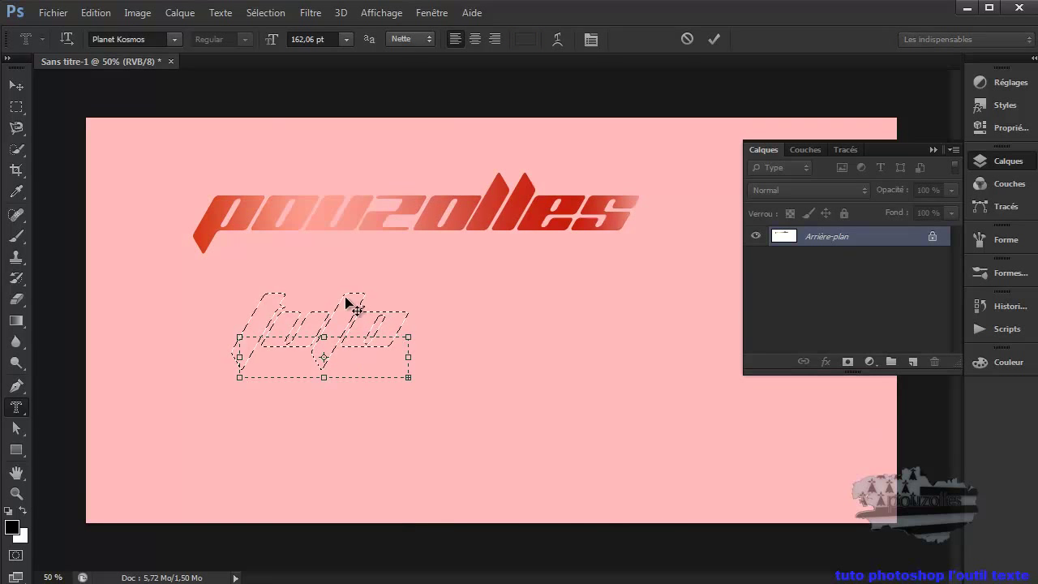
pyautogui.click(103, 17)
pyautogui.click(109, 29)
pyautogui.click(841, 150)
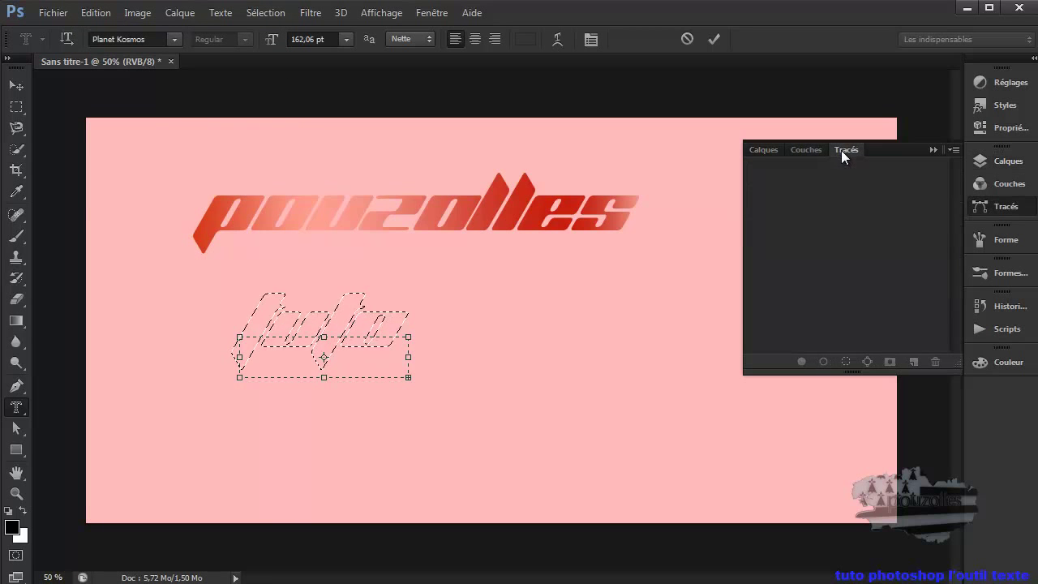
pyautogui.click(770, 149)
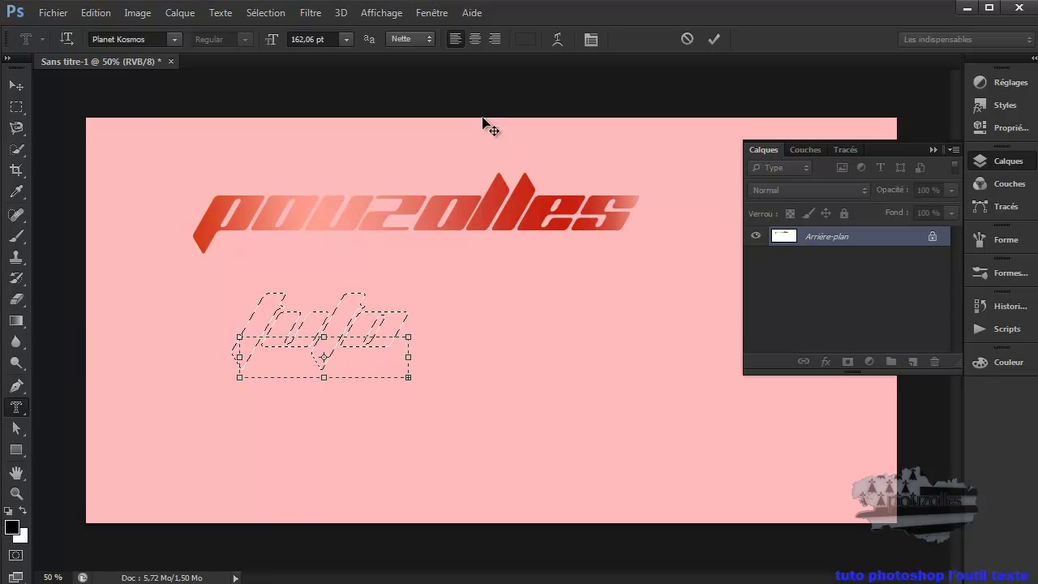
pyautogui.click(714, 39)
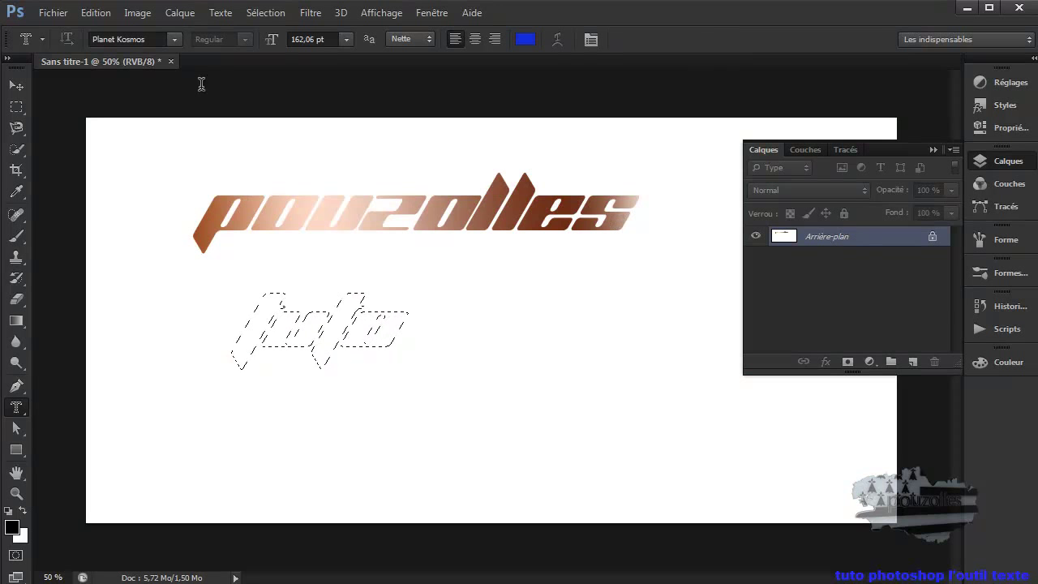
# Step: Create a new RGB document of 2000 × 1000 pixels with a white background, and collapse the layer list
pyautogui.click(49, 16)
pyautogui.click(63, 31)
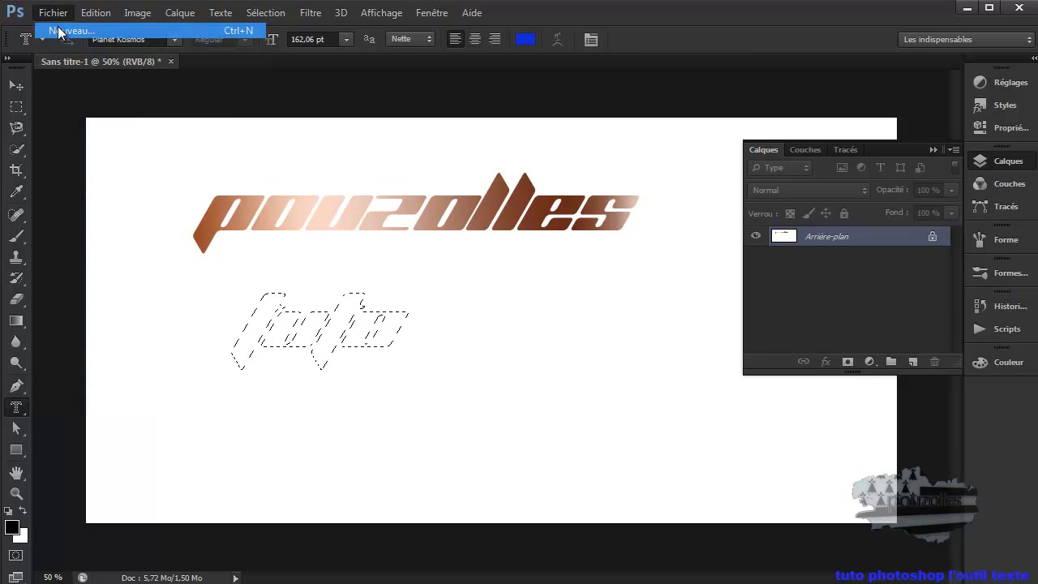
pyautogui.click(790, 154)
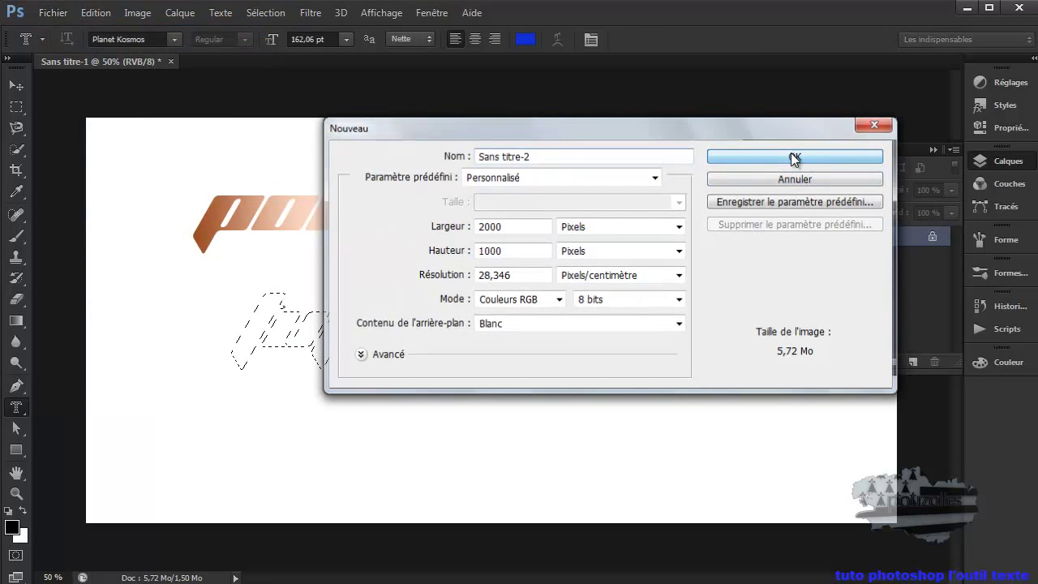
pyautogui.click(932, 149)
pyautogui.click(210, 285)
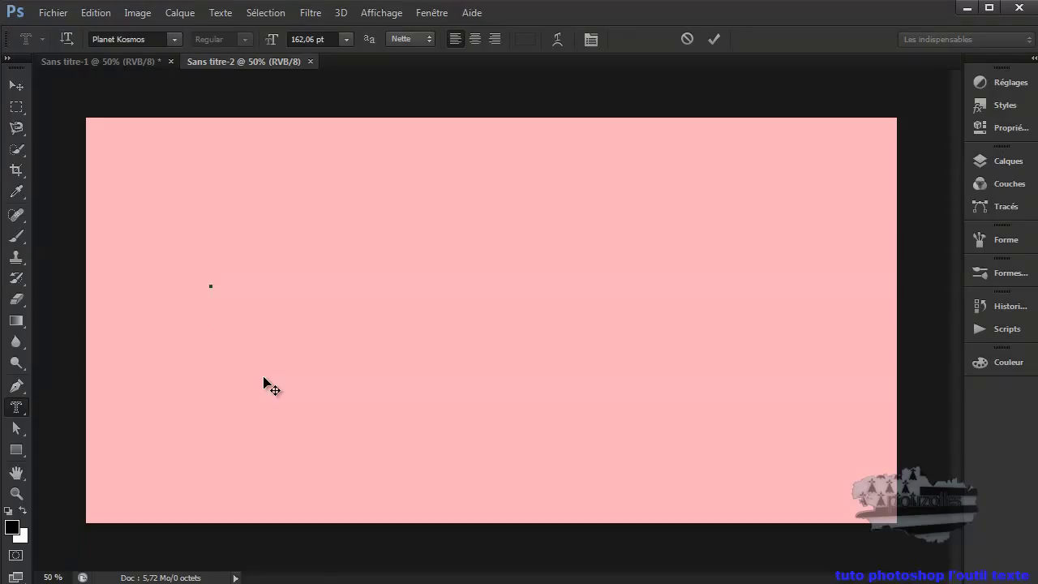
# Step: Write tuto as blue horizontal text on the left half of the new canvas and commit it as a text layer
pyautogui.rightClick(16, 408)
pyautogui.click(71, 405)
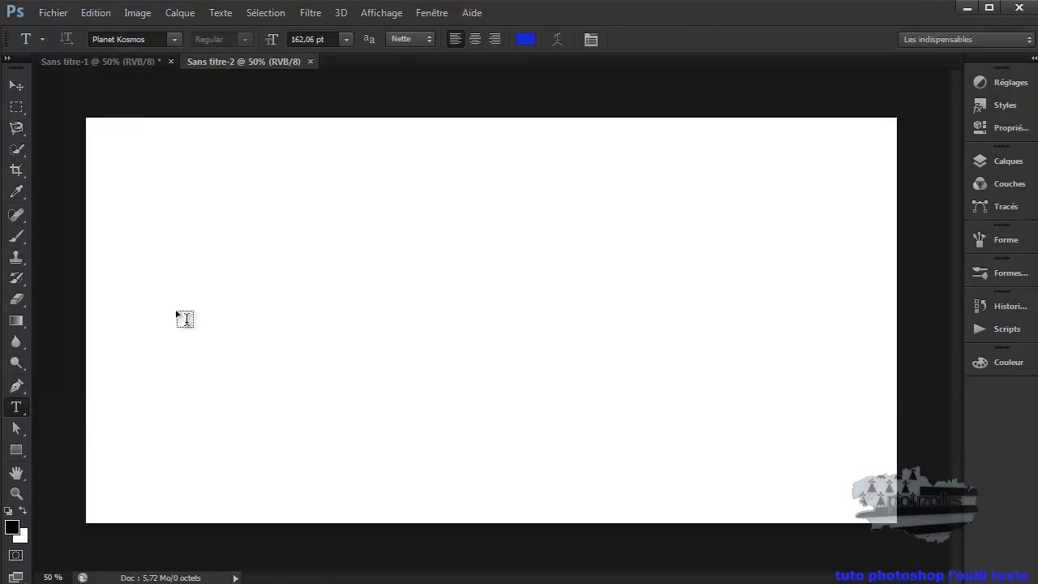
pyautogui.click(208, 295)
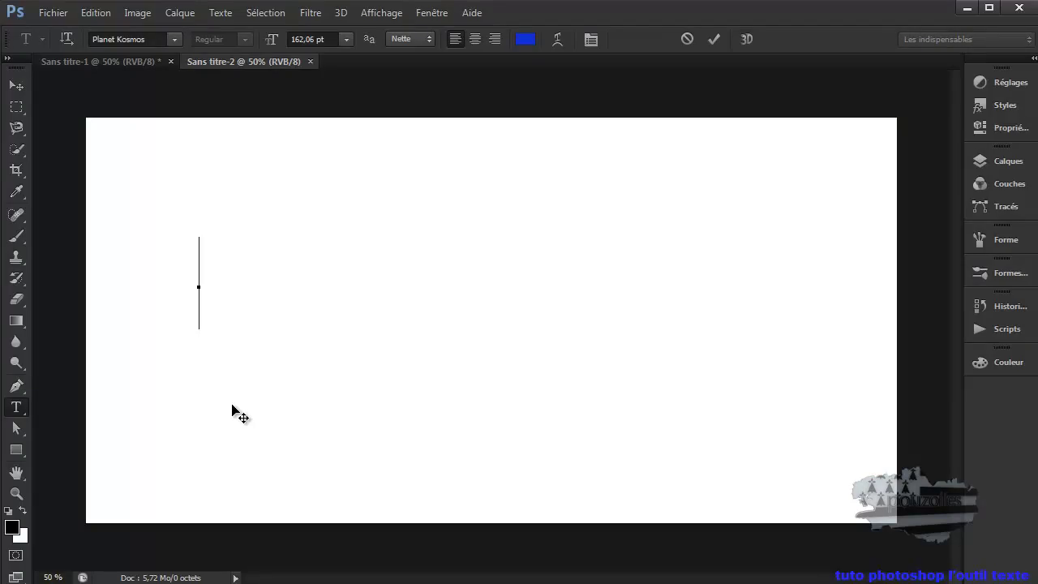
pyautogui.write('te')
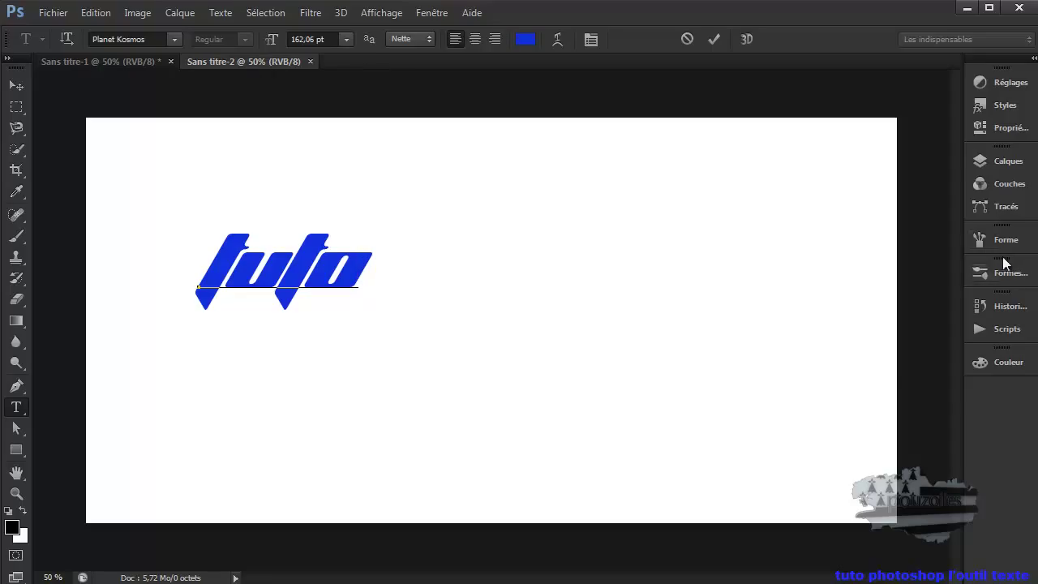
pyautogui.click(1006, 164)
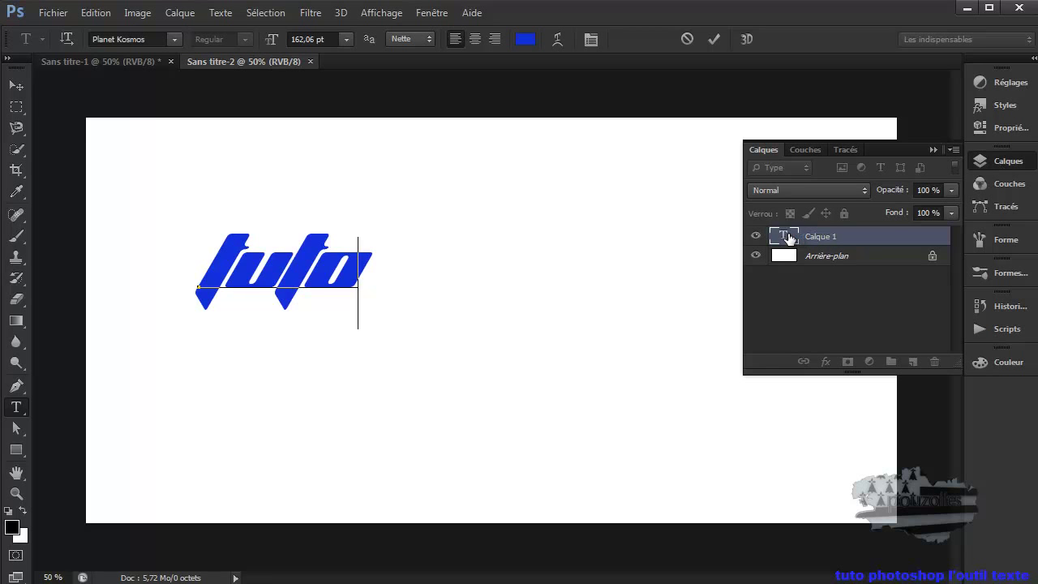
pyautogui.click(788, 237)
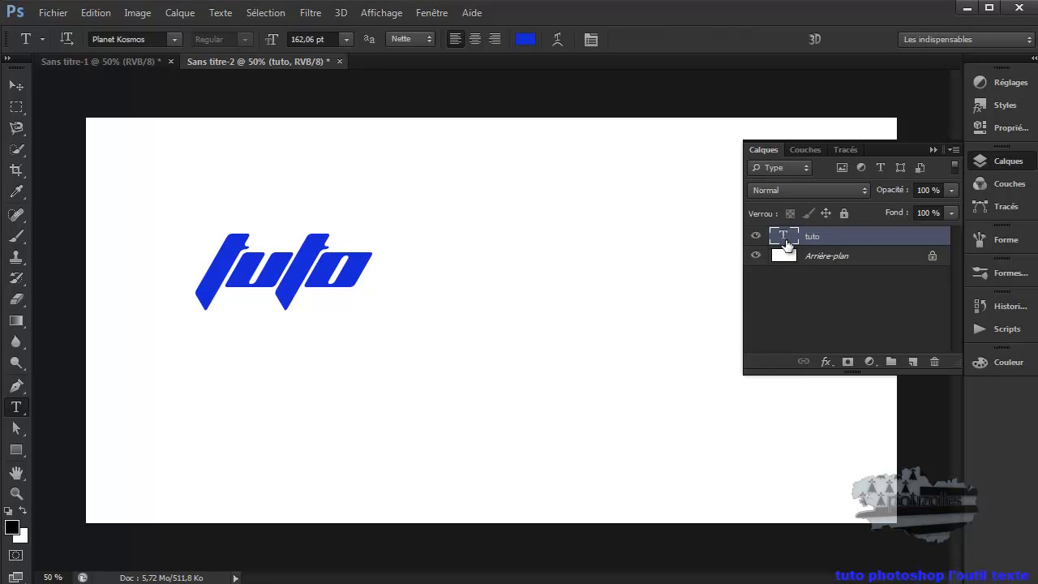
# Step: Select the pixels of the tuto text layer and hide the Arrière-plan layer
pyautogui.rightClick(786, 240)
pyautogui.click(804, 294)
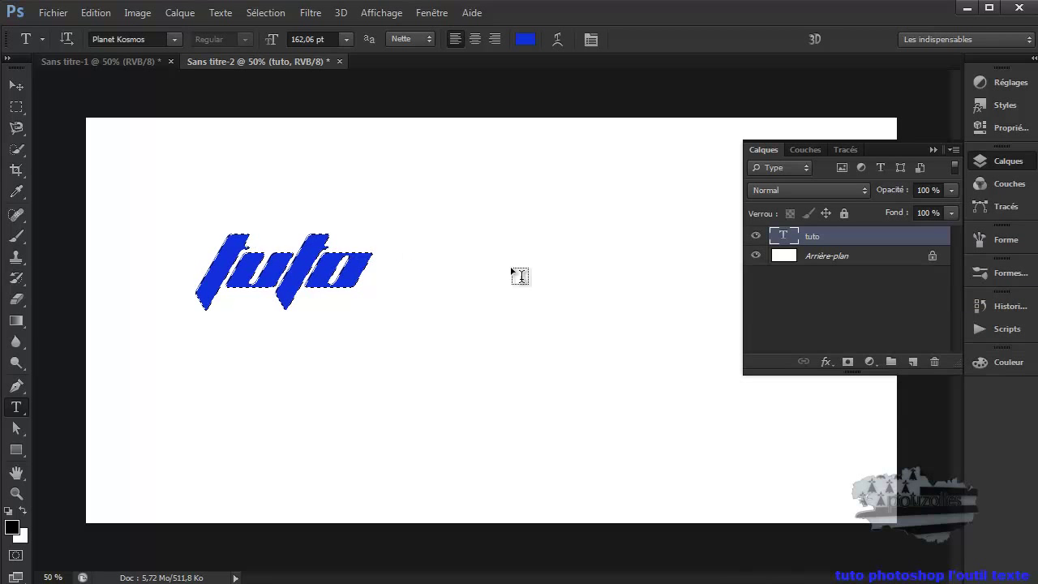
pyautogui.click(755, 256)
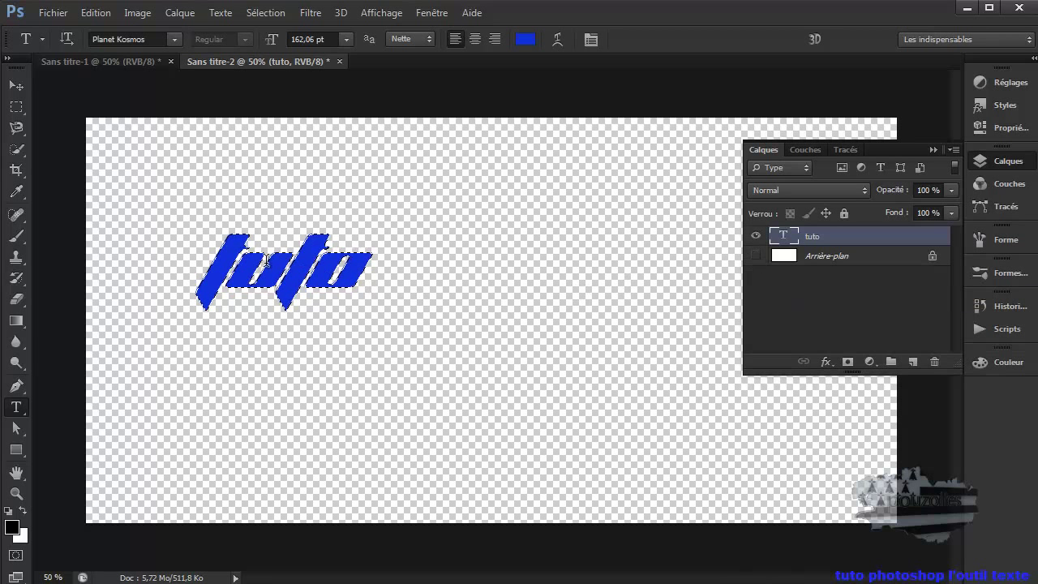
# Step: Try to draw a Cuivre gradient directly on the tuto text layer
pyautogui.click(17, 320)
pyautogui.click(170, 278)
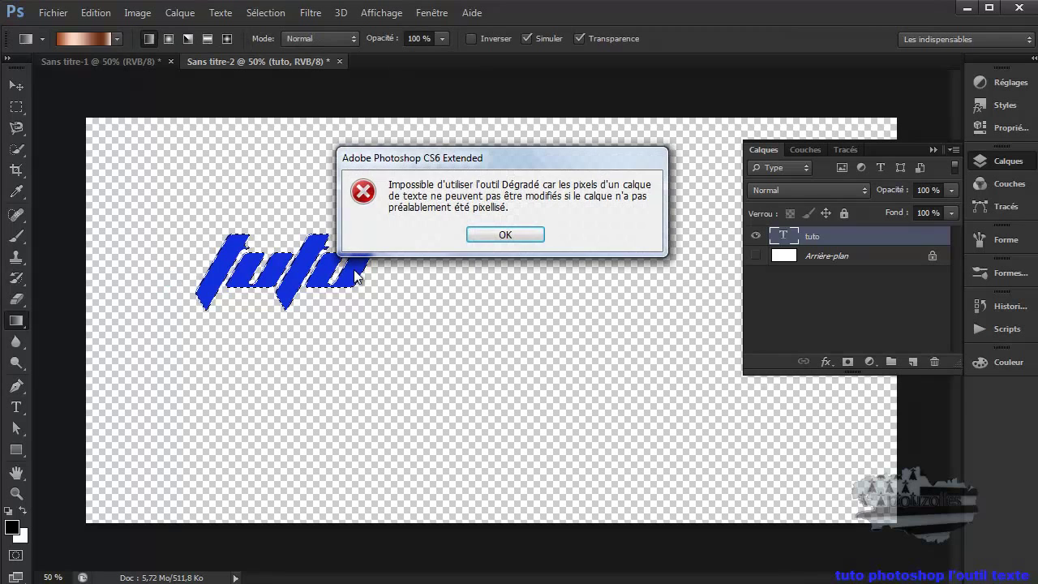
pyautogui.click(505, 234)
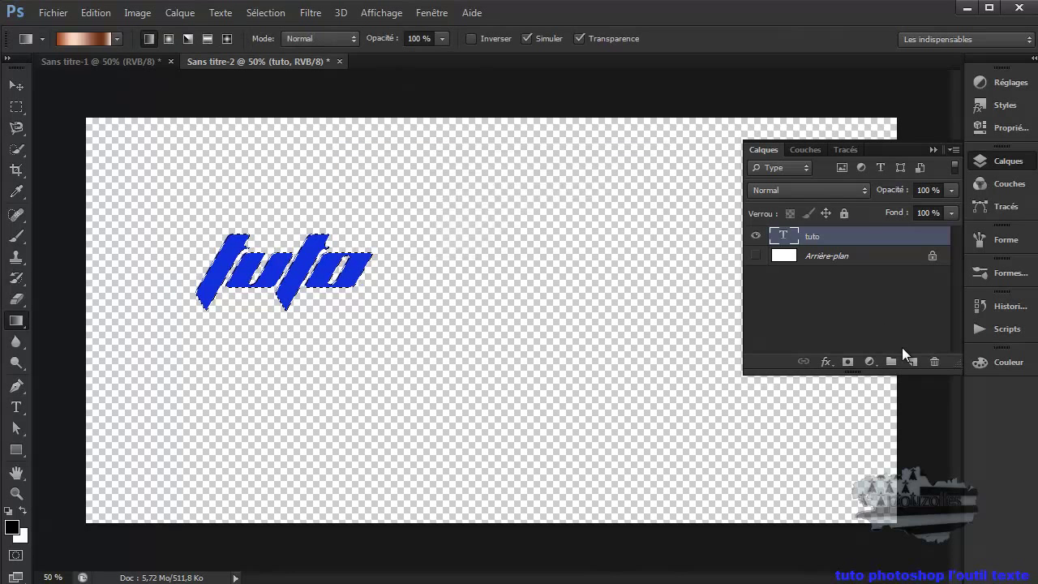
# Step: Add an empty layer above tuto, fill the letter-shaped selection on it with a horizontal Cuivre gradient, and deselect
pyautogui.click(913, 362)
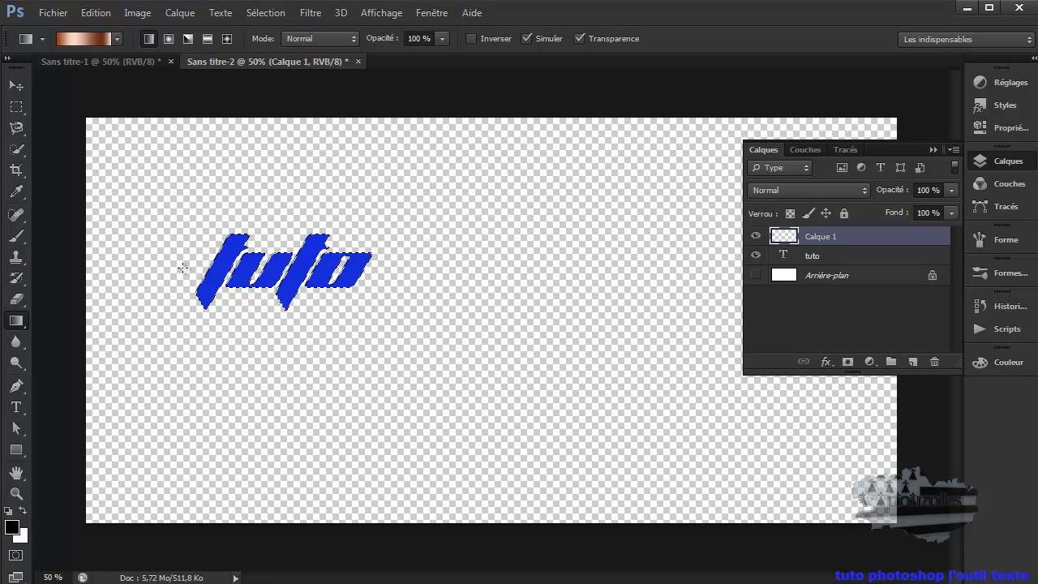
pyautogui.moveTo(408, 268); pyautogui.dragTo(414, 266)
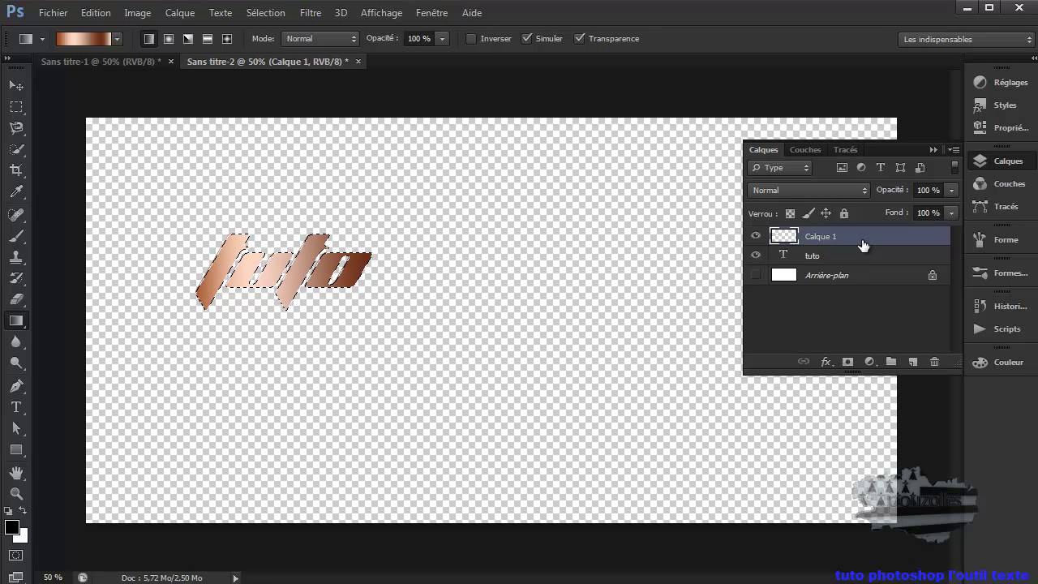
pyautogui.click(258, 13)
pyautogui.click(280, 41)
# Step: Hide the gradient layer Calque 1 and make the tuto text layer active
pyautogui.click(756, 236)
pyautogui.click(827, 258)
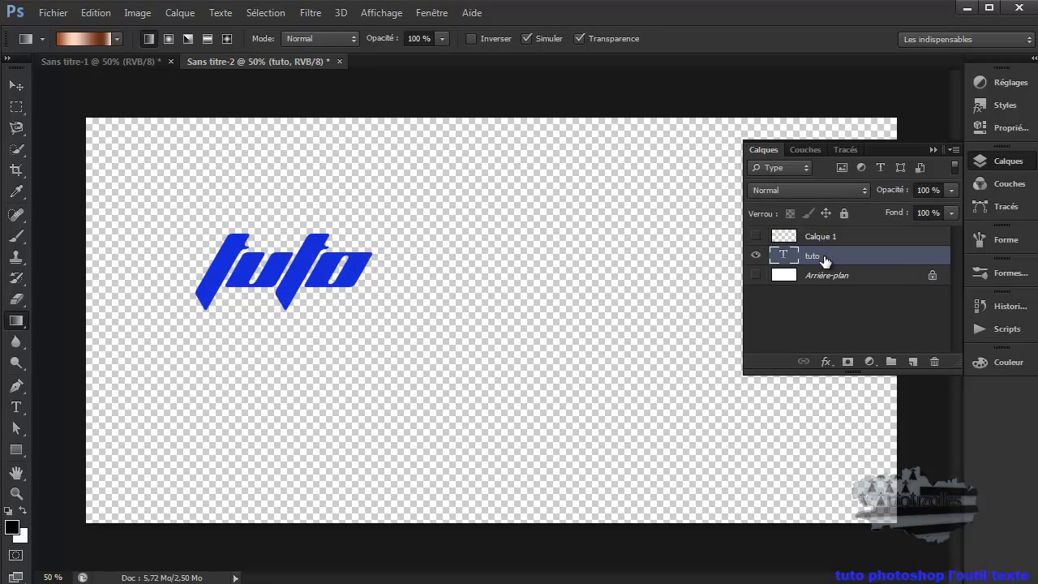
# Step: Set the font size of the tuto text to 250 pt
pyautogui.click(16, 407)
pyautogui.click(341, 273)
pyautogui.moveTo(341, 273); pyautogui.dragTo(197, 286)
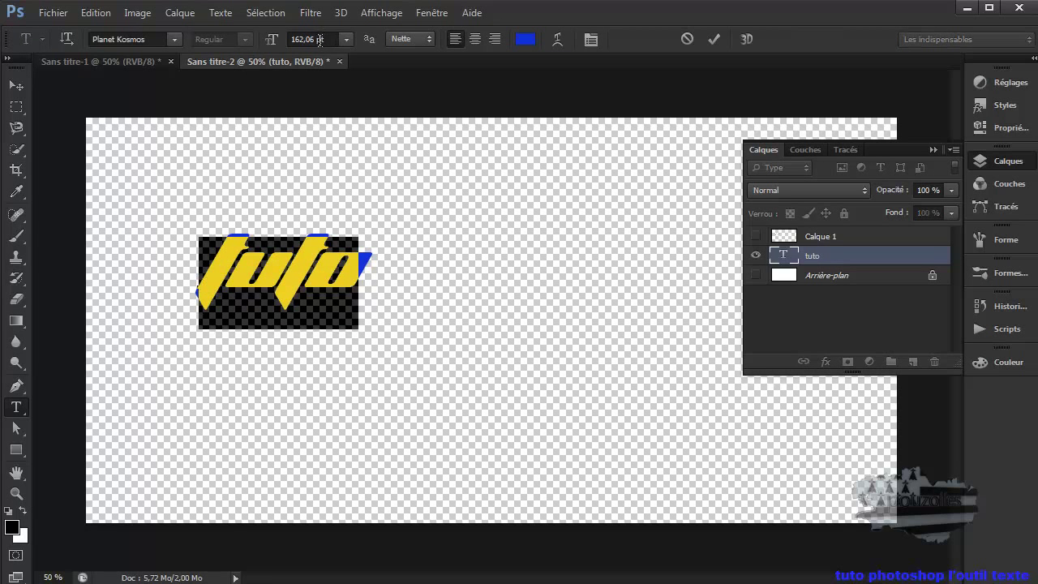
pyautogui.moveTo(317, 40); pyautogui.dragTo(293, 40)
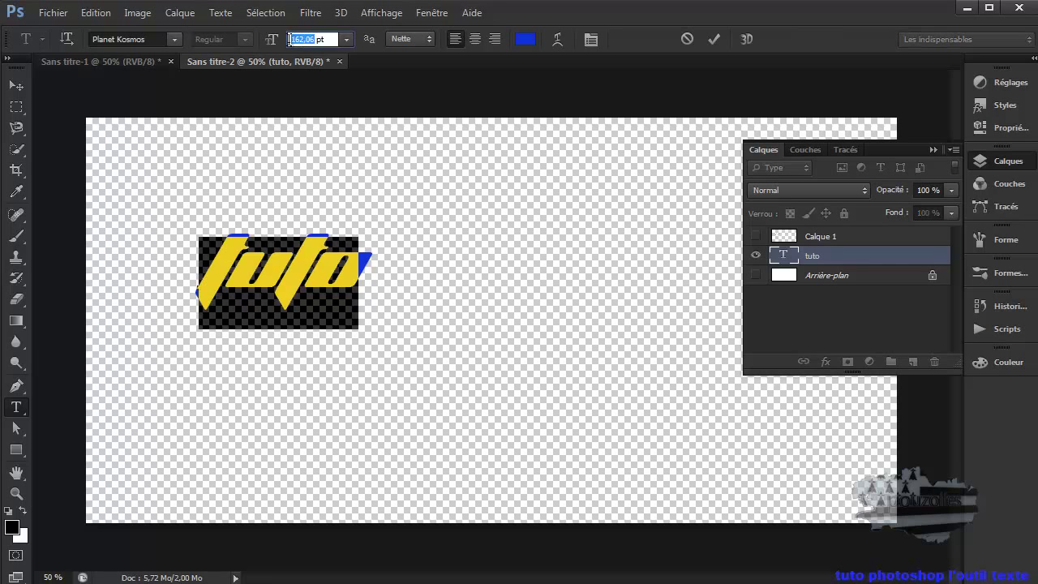
pyautogui.write('250')
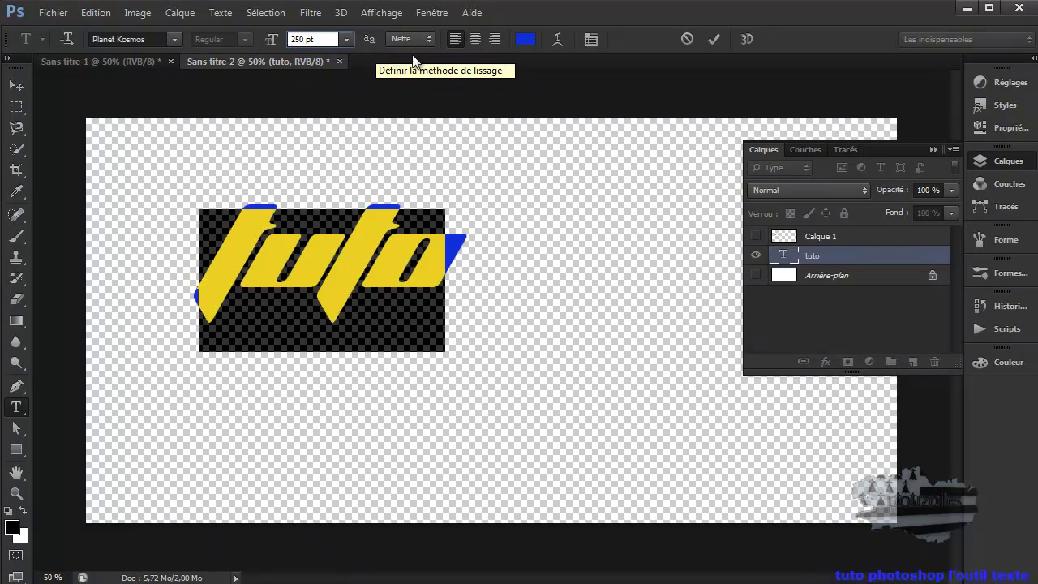
# Step: Try the SHELMAN font on the tuto text, switch it to Sneakerhead BTN Shadow, and commit the edit
pyautogui.click(176, 39)
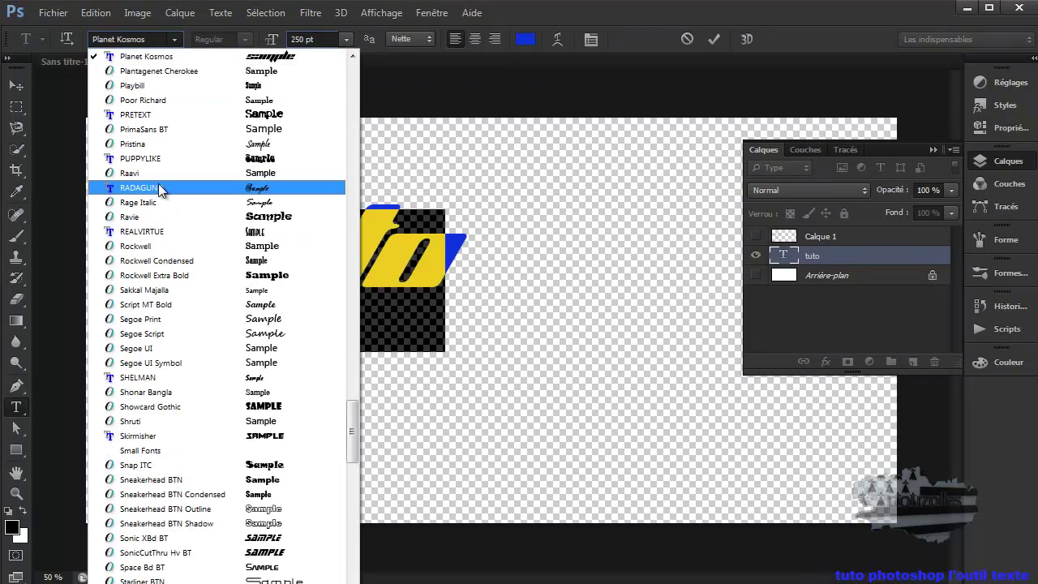
pyautogui.click(138, 378)
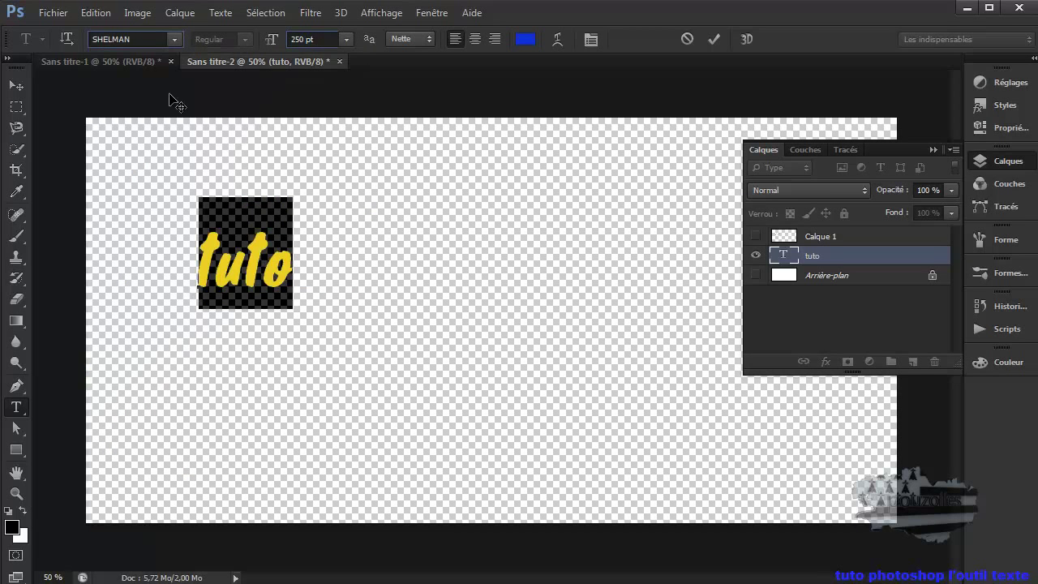
pyautogui.click(174, 40)
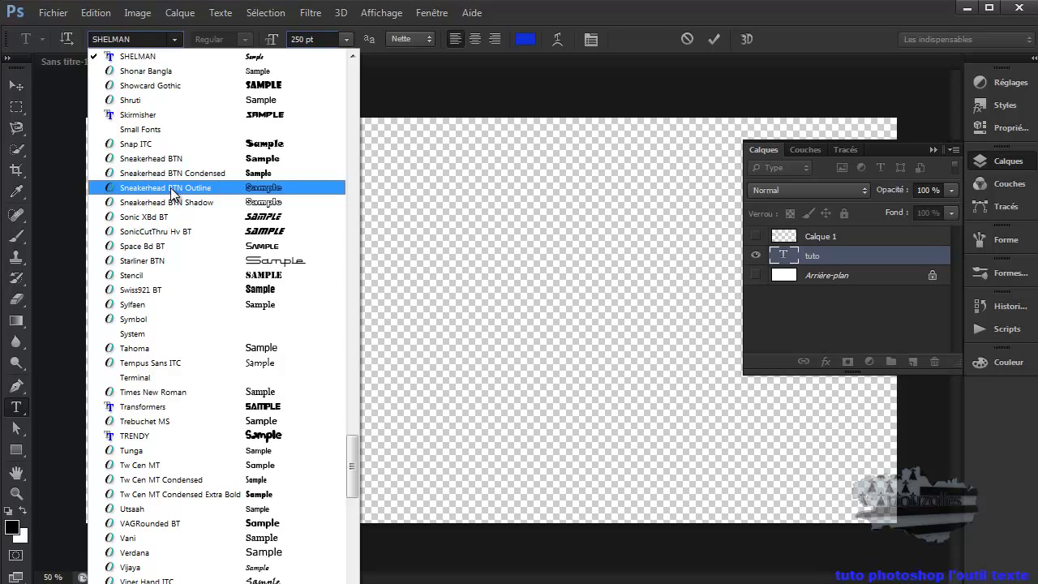
pyautogui.click(173, 203)
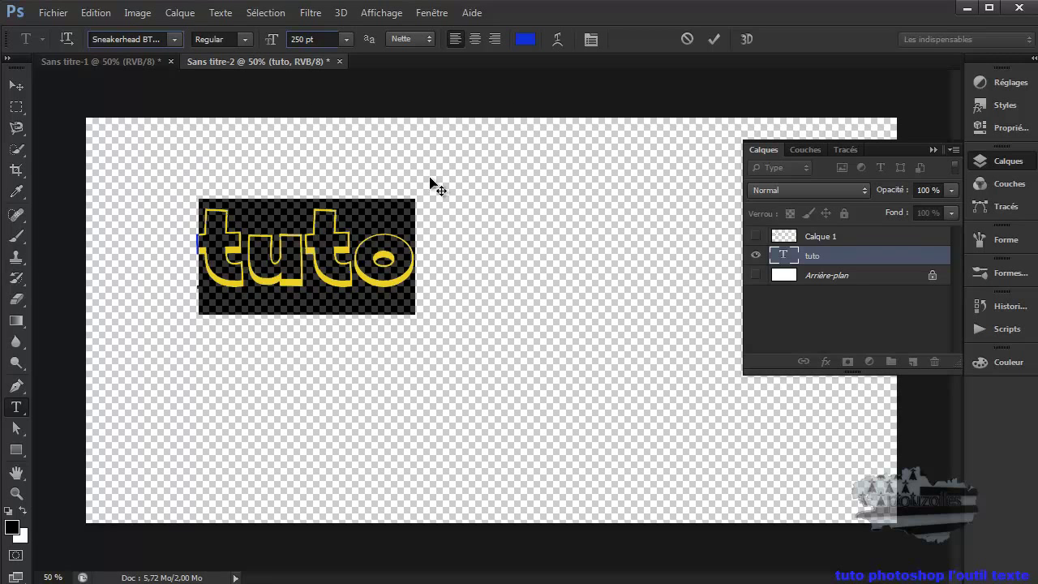
pyautogui.click(712, 40)
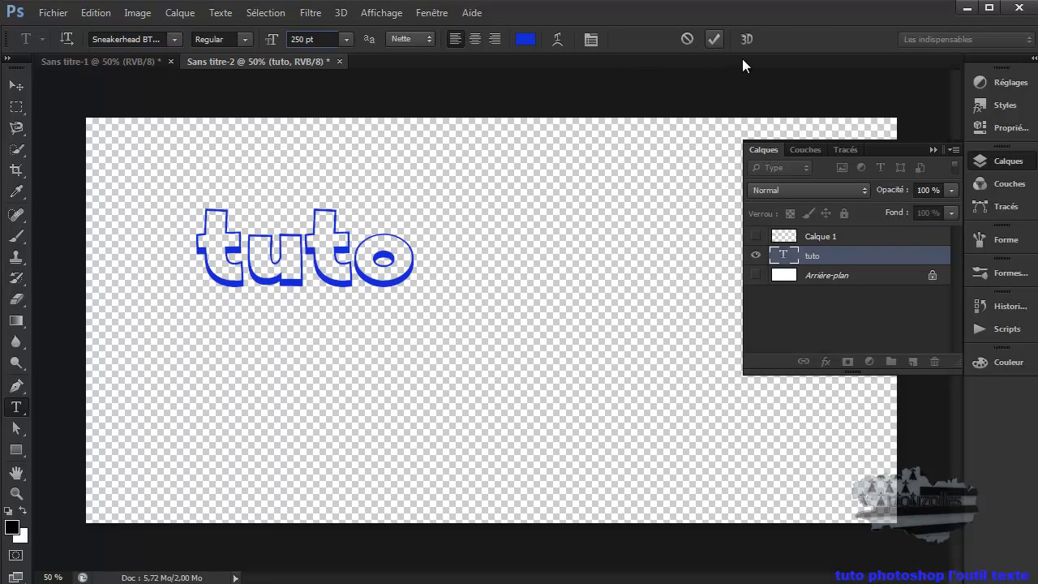
# Step: Select the pixels of the restyled tuto layer and try to draw a horizontal Cuivre gradient directly on the text layer
pyautogui.rightClick(784, 258)
pyautogui.click(800, 315)
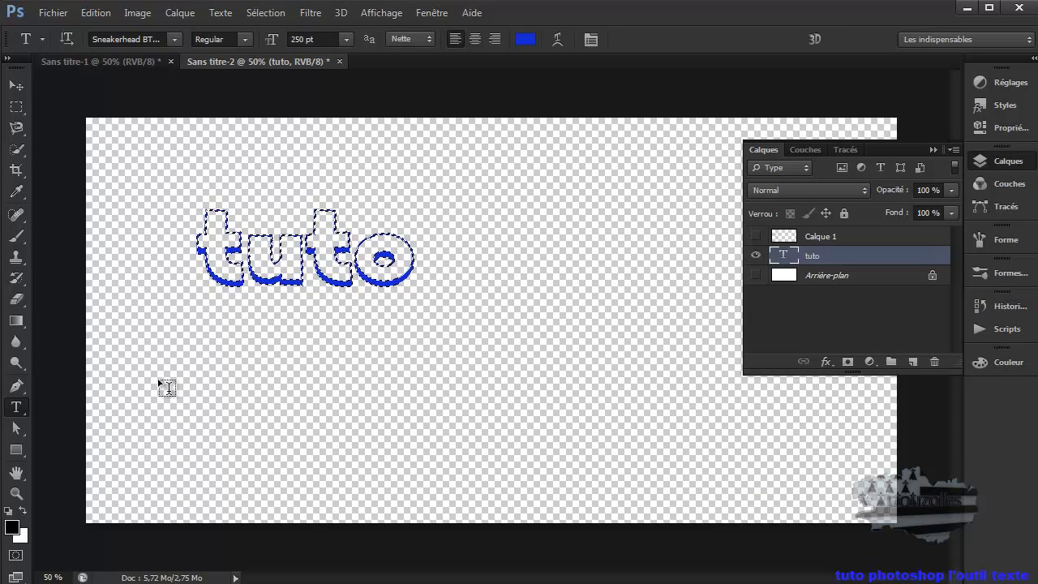
pyautogui.click(16, 321)
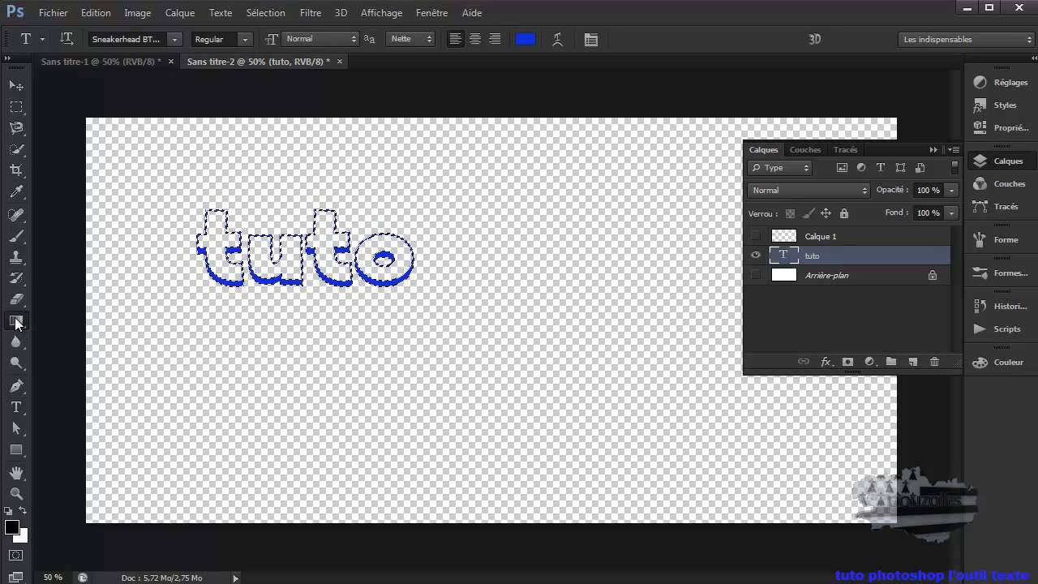
pyautogui.click(137, 257)
pyautogui.click(533, 241)
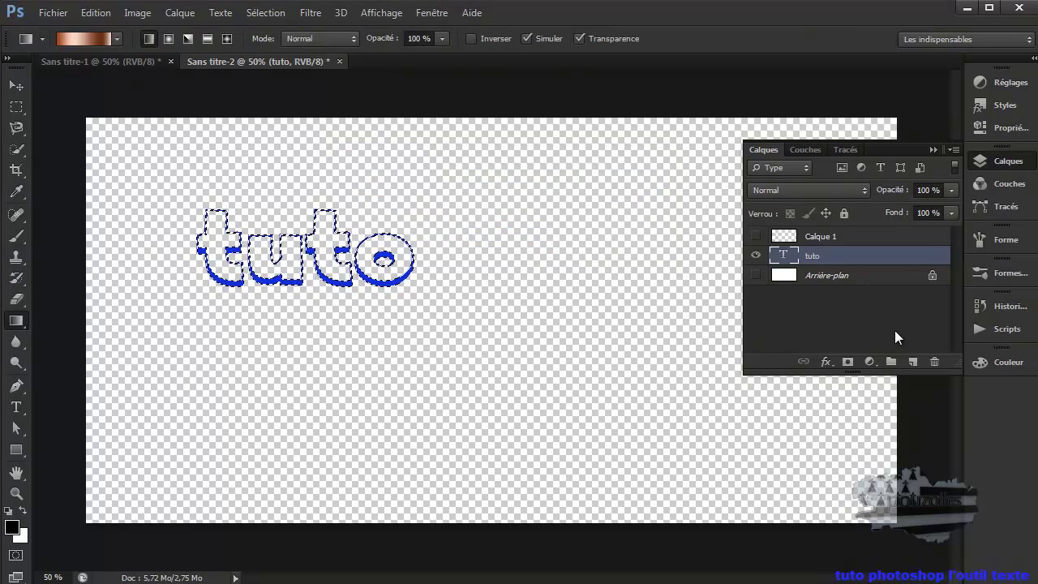
# Step: Add an empty layer above tuto and fill the letter-shaped selection on it with a horizontal Cuivre gradient
pyautogui.click(913, 362)
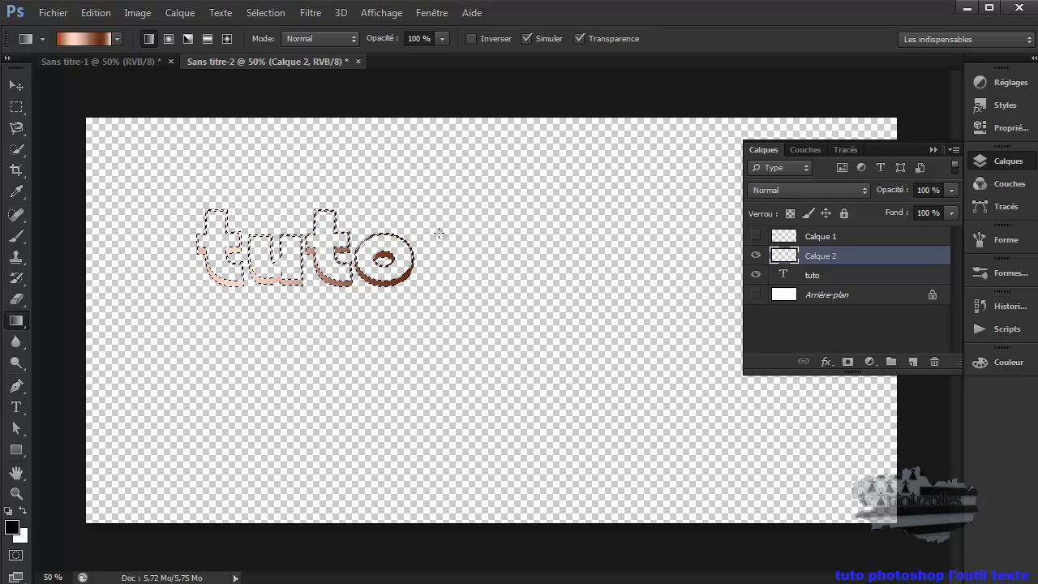
pyautogui.click(793, 275)
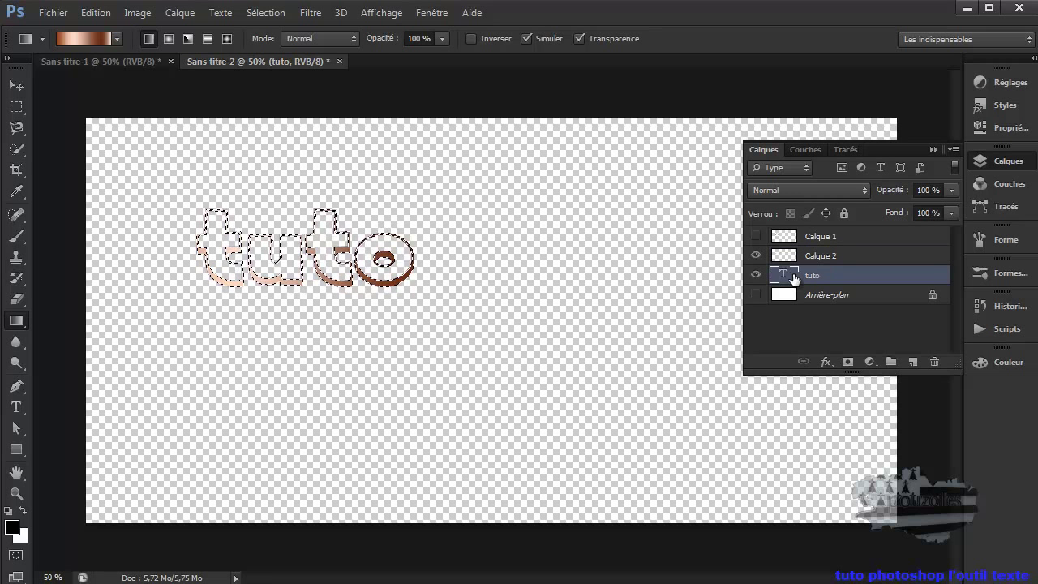
pyautogui.click(821, 256)
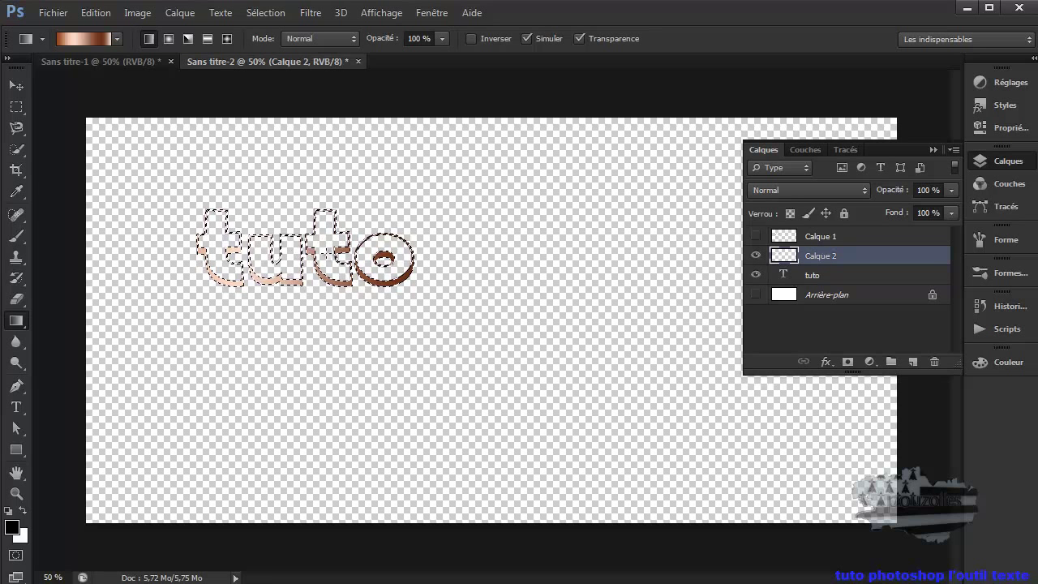
pyautogui.click(932, 147)
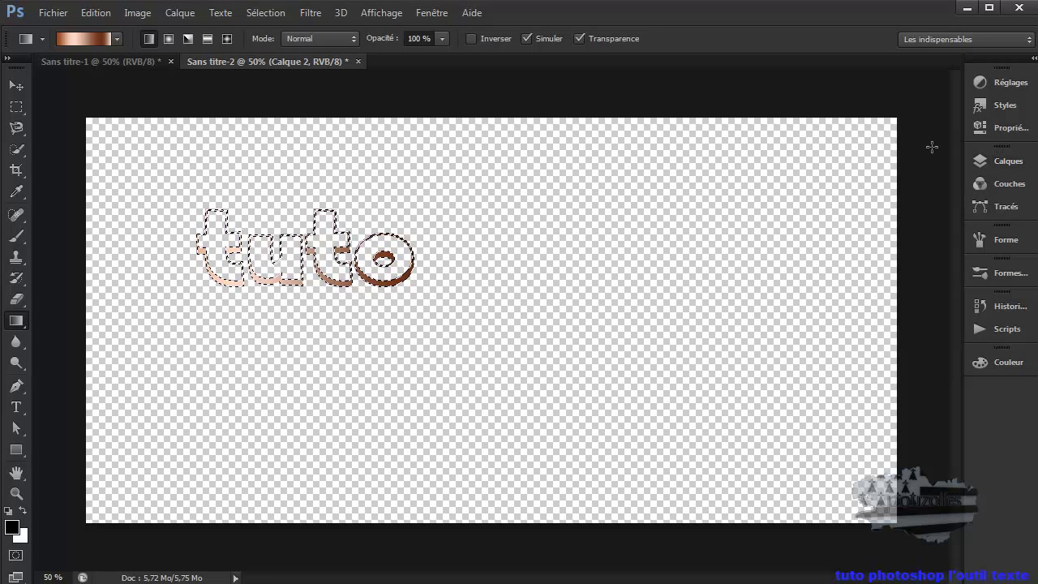
# Step: Close the documents Sans titre-2 and Sans titre-1 without saving either one
pyautogui.click(358, 62)
pyautogui.click(525, 226)
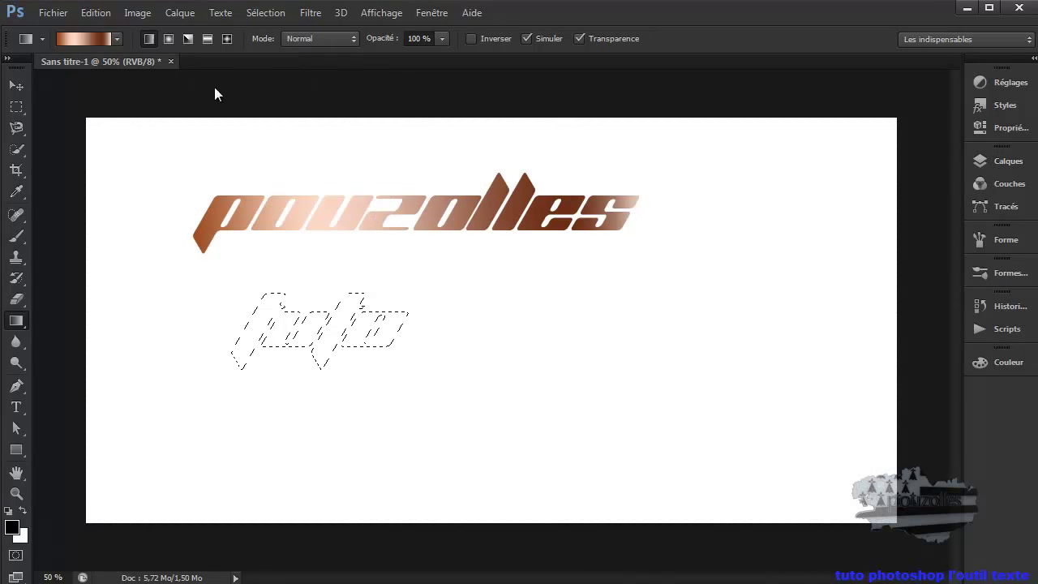
pyautogui.click(175, 61)
pyautogui.click(504, 224)
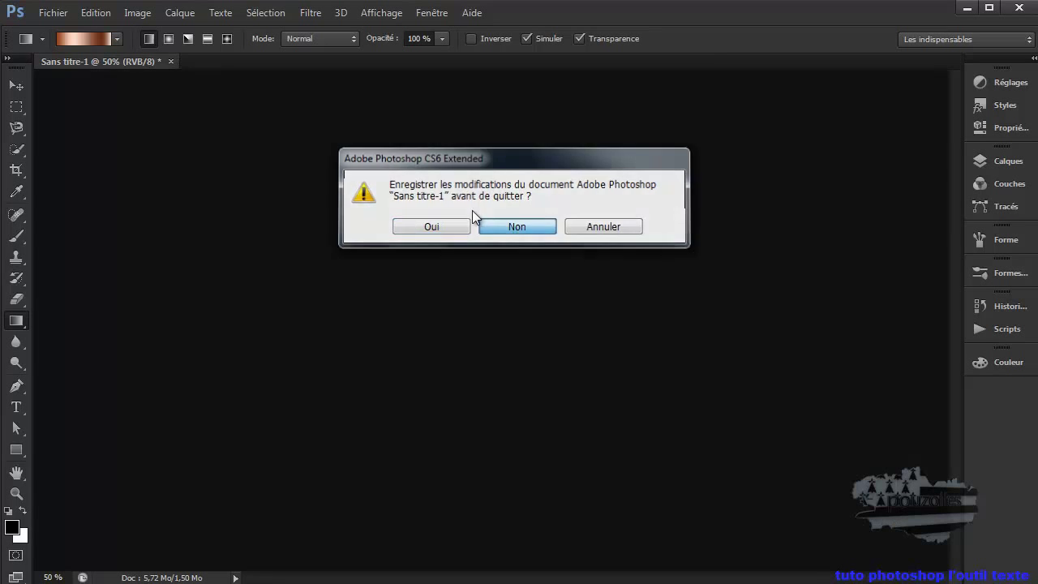
# Step: Create a new blank document with a white background
pyautogui.click(51, 14)
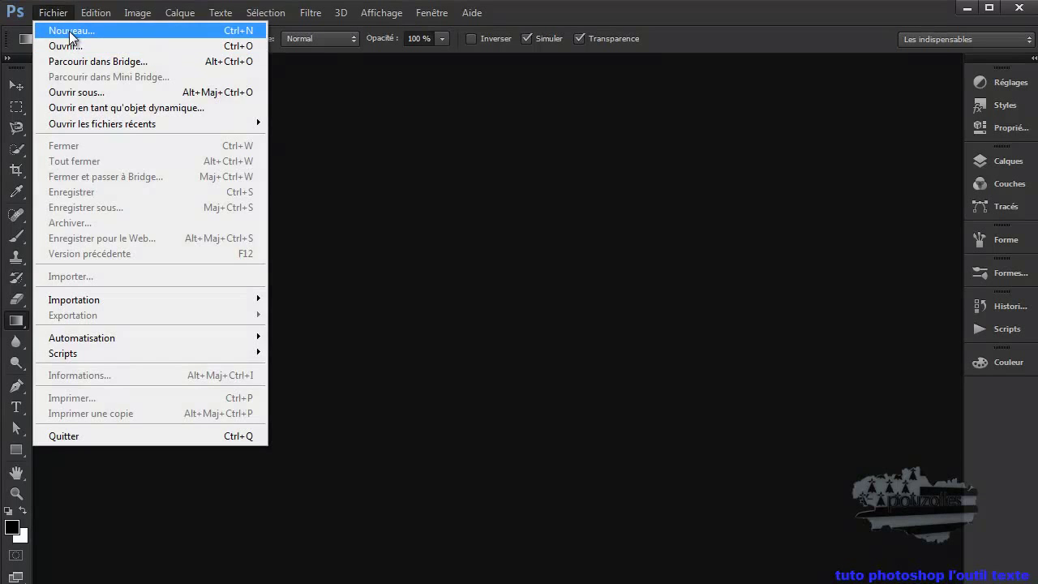
pyautogui.click(69, 30)
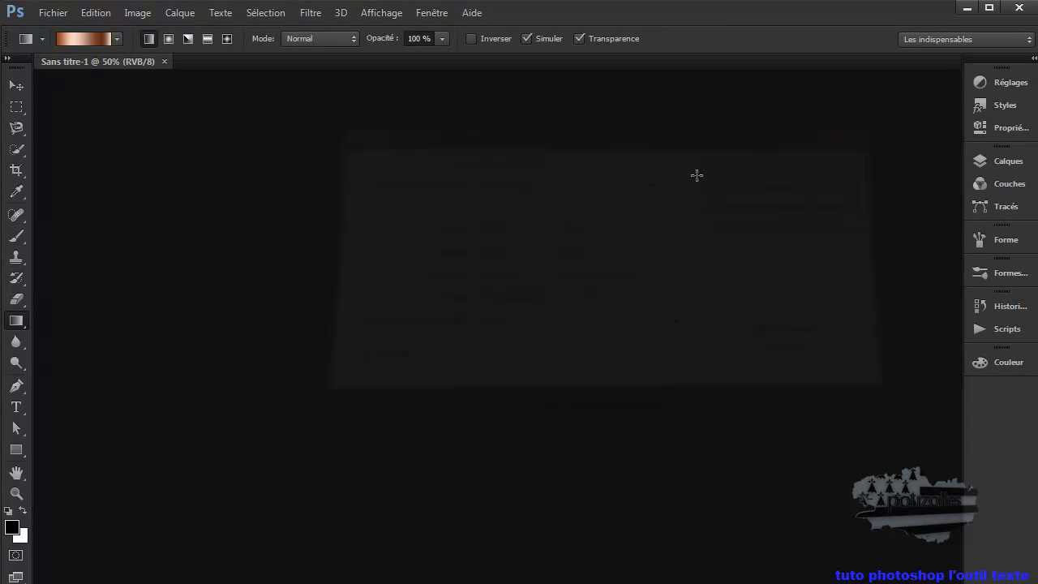
pyautogui.click(734, 160)
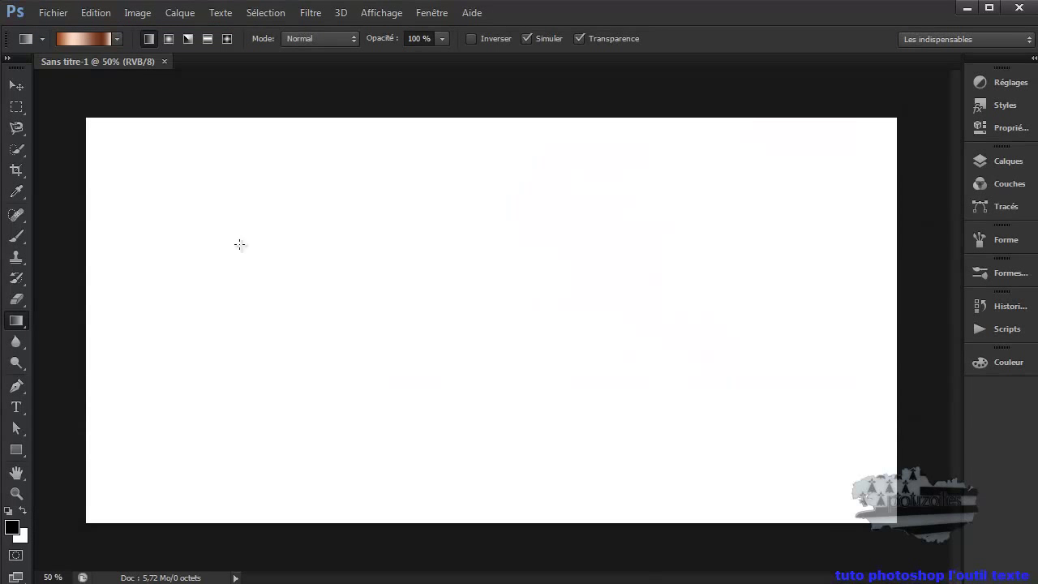
# Step: Add the horizontal text "tuto" near the canvas's upper-left corner in blue 250 pt Sneakerhead BTN Shadow
pyautogui.click(17, 409)
pyautogui.rightClick(20, 407)
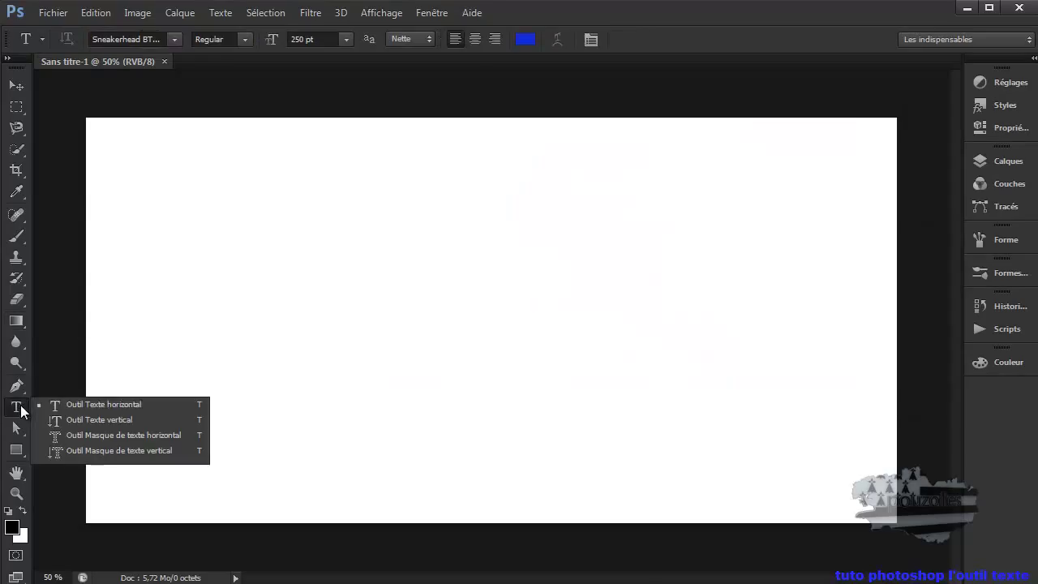
pyautogui.click(116, 404)
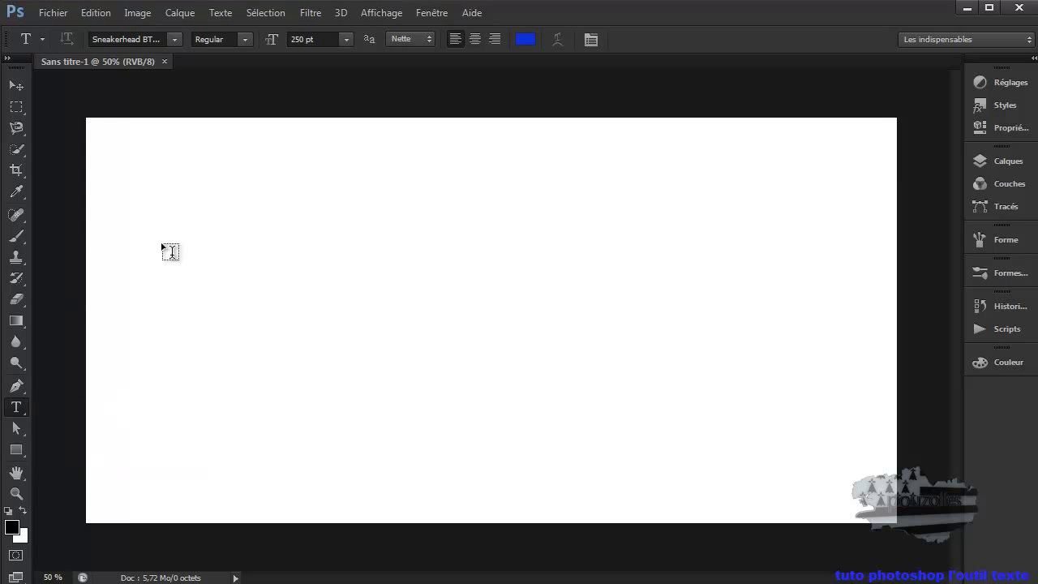
pyautogui.click(135, 195)
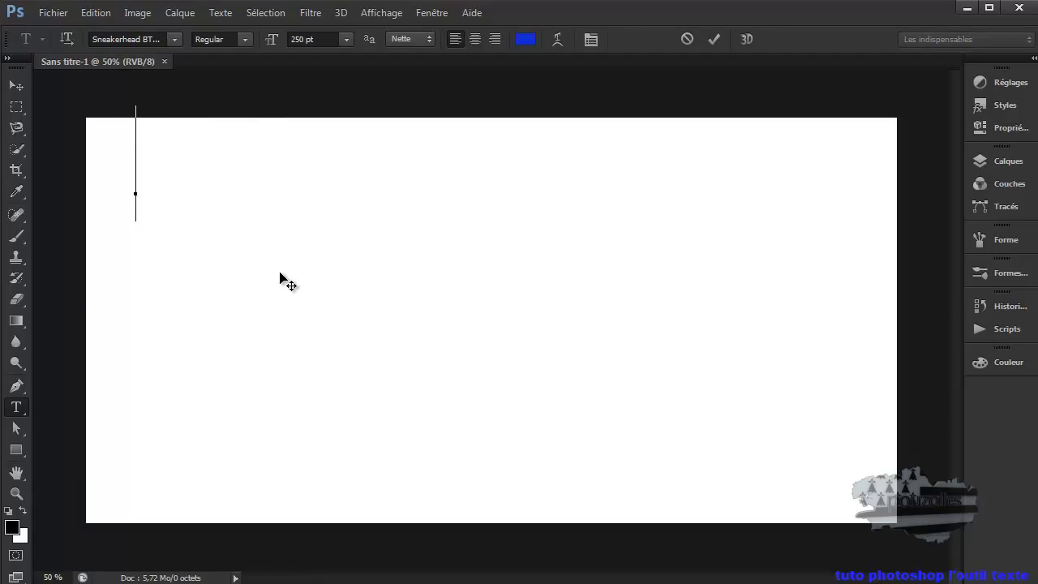
pyautogui.write('tuto')
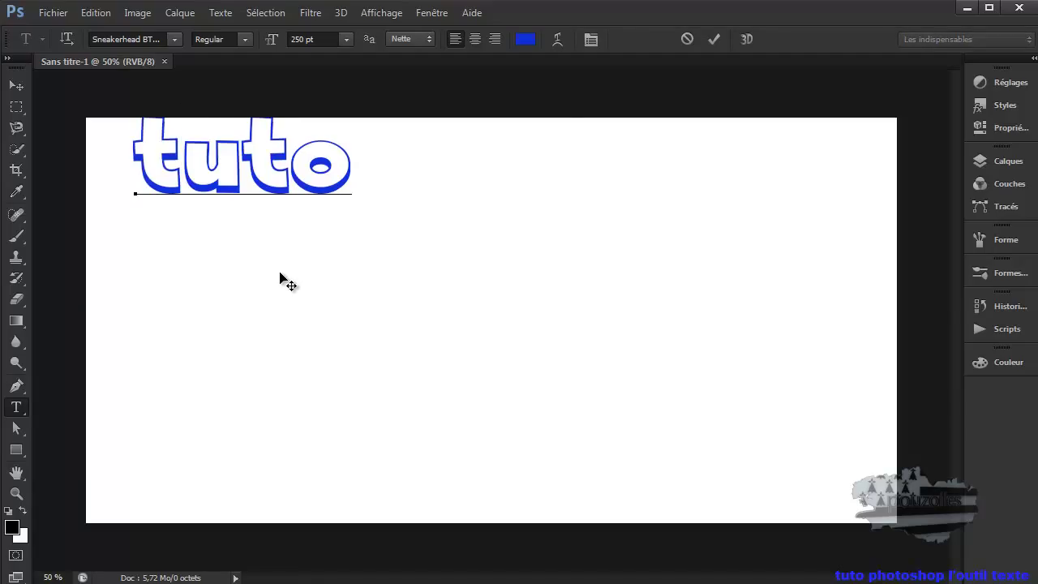
pyautogui.click(714, 37)
# Step: Move the tuto text down and to the right, scale it to about 88 % width and 58 % height, and rotate it about 26.6°
pyautogui.click(17, 85)
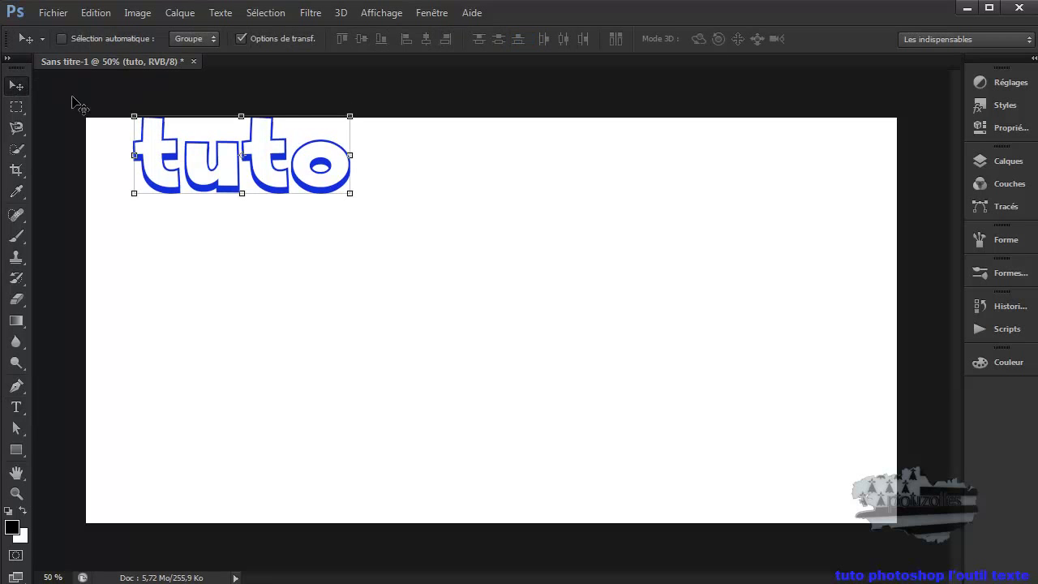
pyautogui.moveTo(215, 167); pyautogui.dragTo(315, 289)
pyautogui.moveTo(233, 238); pyautogui.dragTo(288, 238)
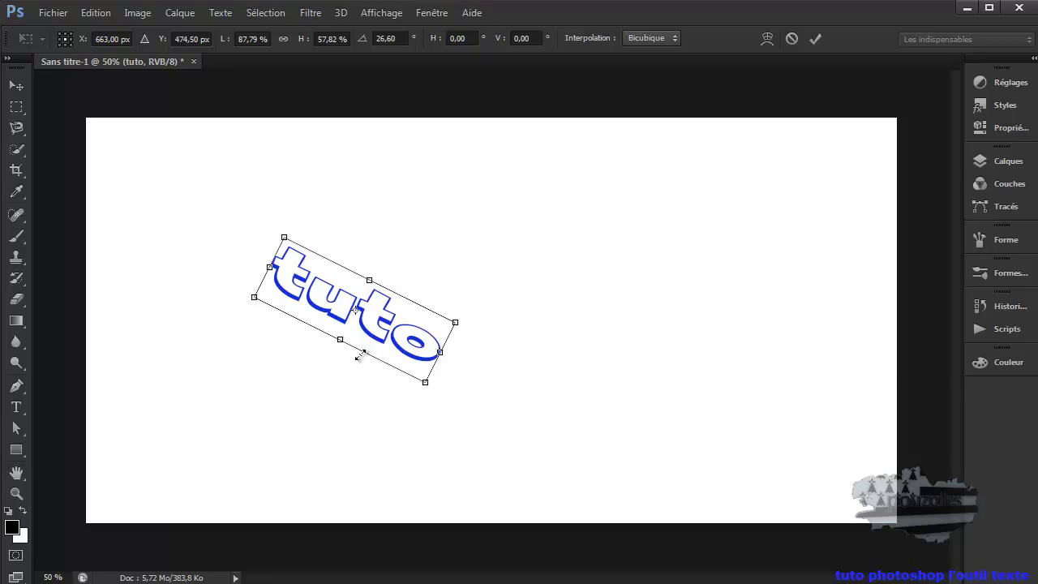
# Step: Commit the transformation and delete the tuto text layer
pyautogui.click(1007, 167)
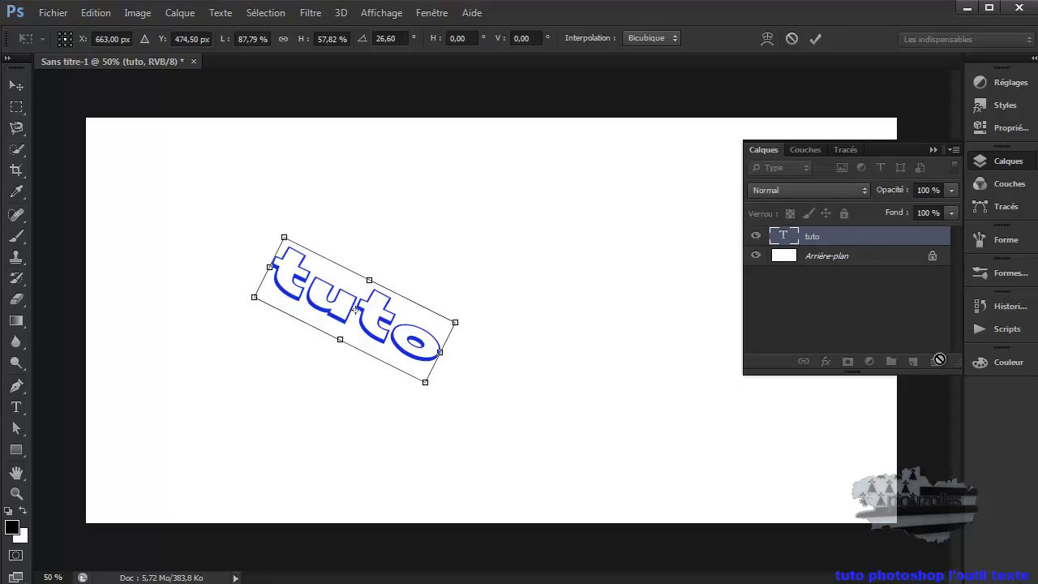
pyautogui.click(816, 38)
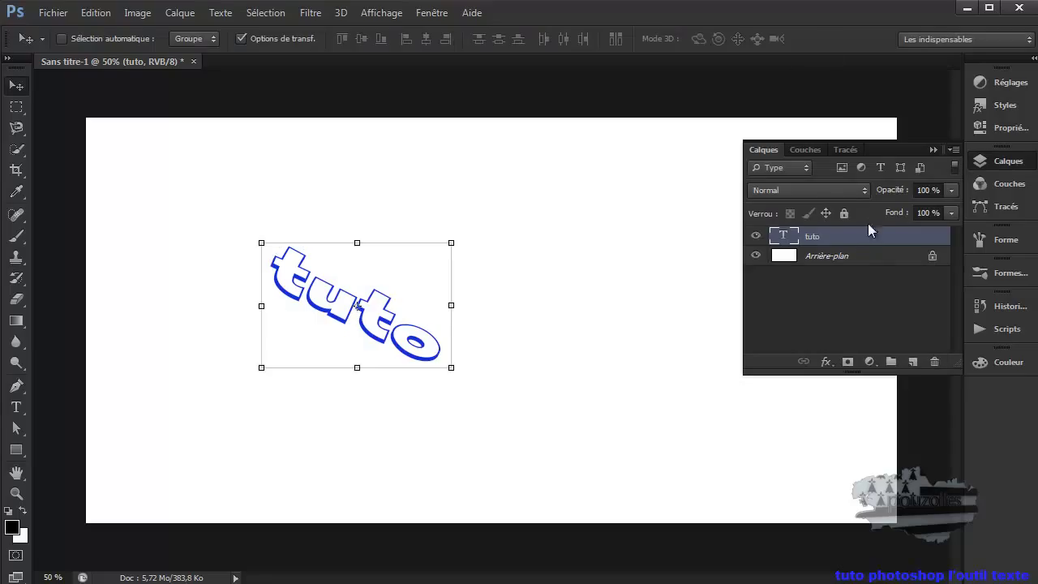
pyautogui.moveTo(869, 235); pyautogui.dragTo(935, 362)
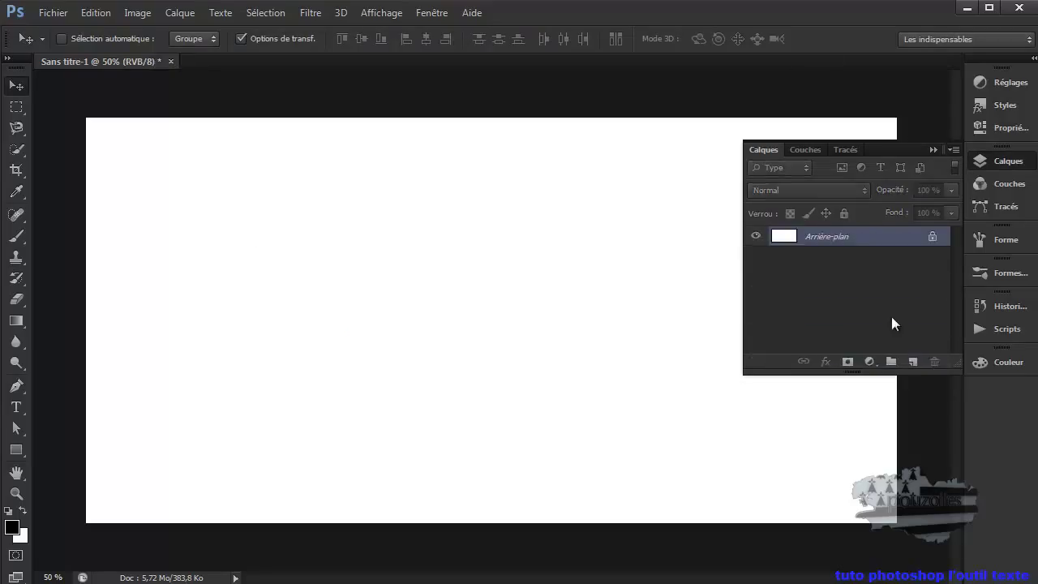
# Step: Draw an open S-shaped path across the canvas with the Pen tool, using three smooth anchor points for an arch followed by a dip
pyautogui.click(15, 389)
pyautogui.rightClick(14, 393)
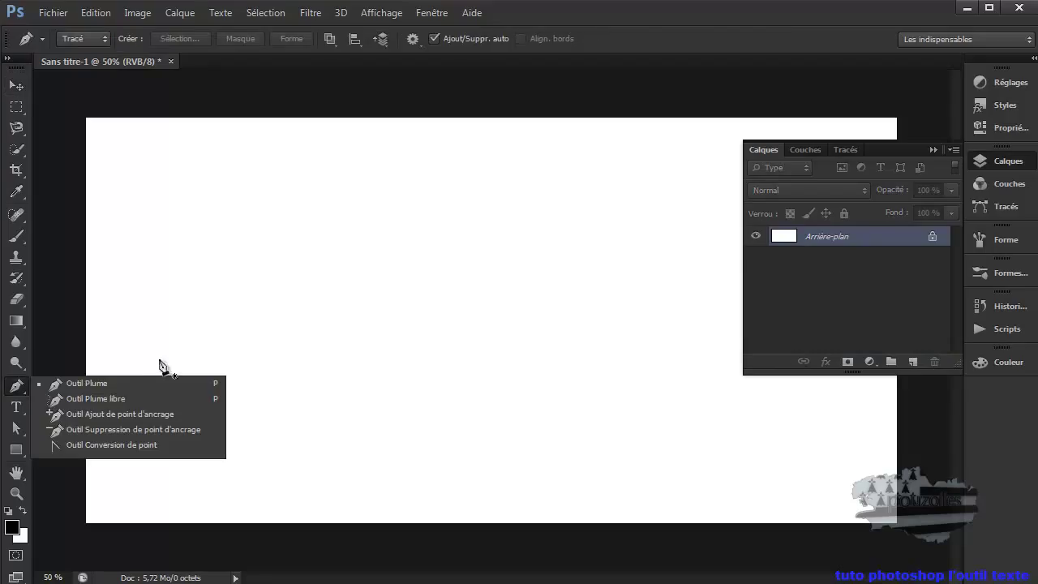
pyautogui.click(81, 385)
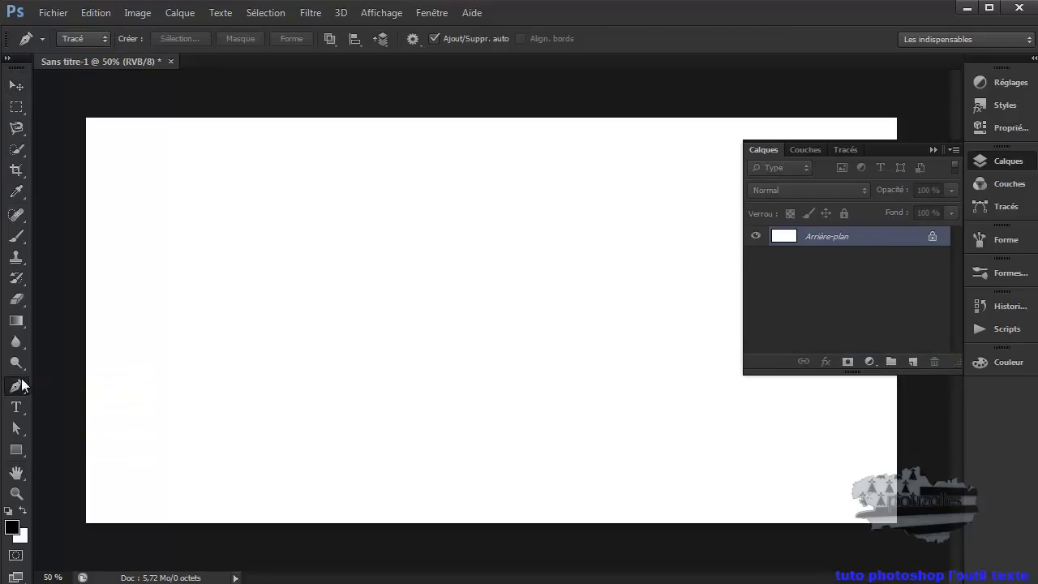
pyautogui.rightClick(21, 390)
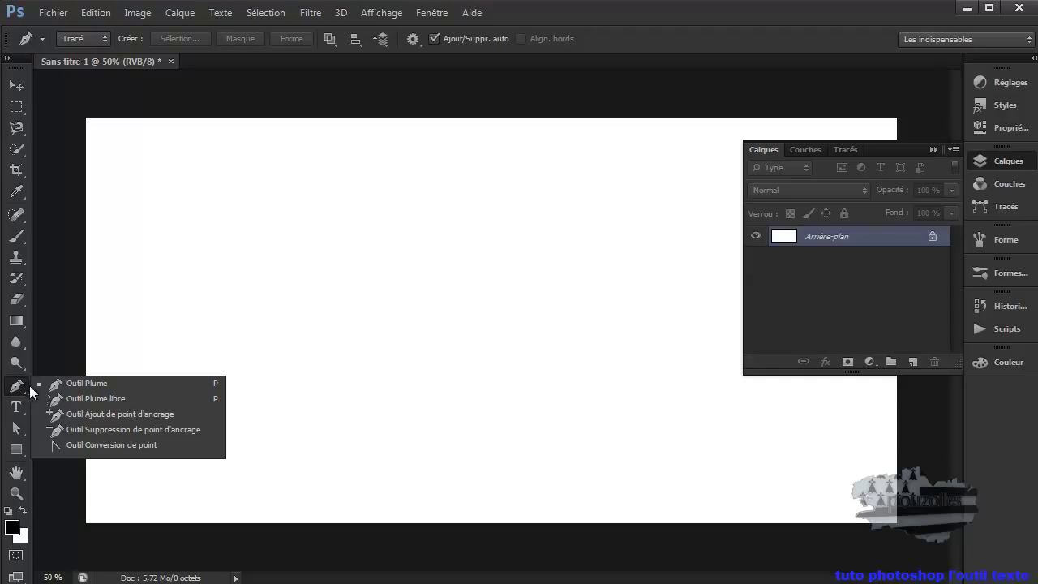
pyautogui.click(80, 382)
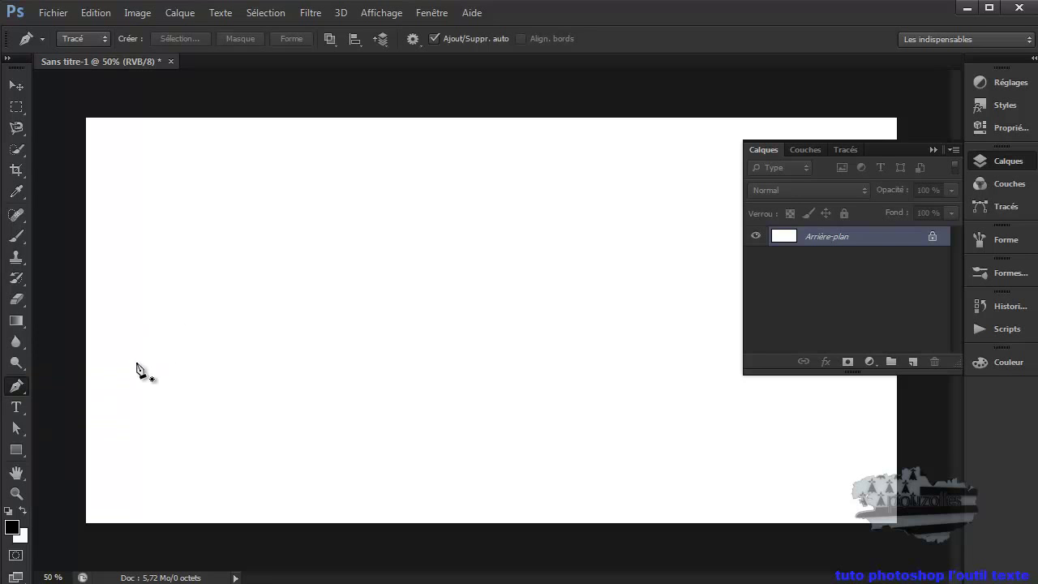
pyautogui.moveTo(135, 372); pyautogui.dragTo(186, 285)
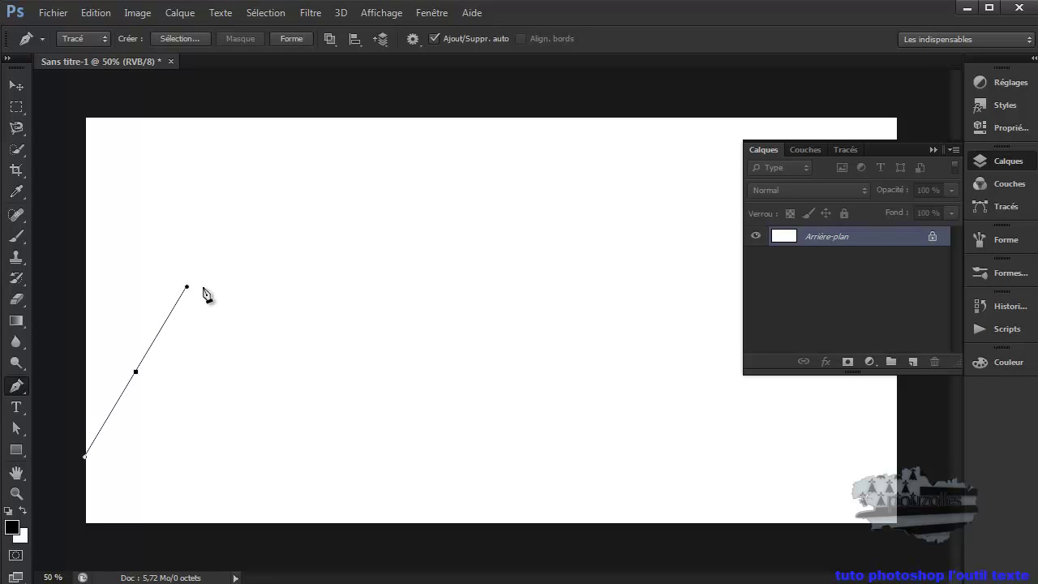
pyautogui.moveTo(391, 375); pyautogui.dragTo(400, 397)
pyautogui.moveTo(421, 446); pyautogui.dragTo(428, 454)
pyautogui.moveTo(685, 339); pyautogui.dragTo(702, 291)
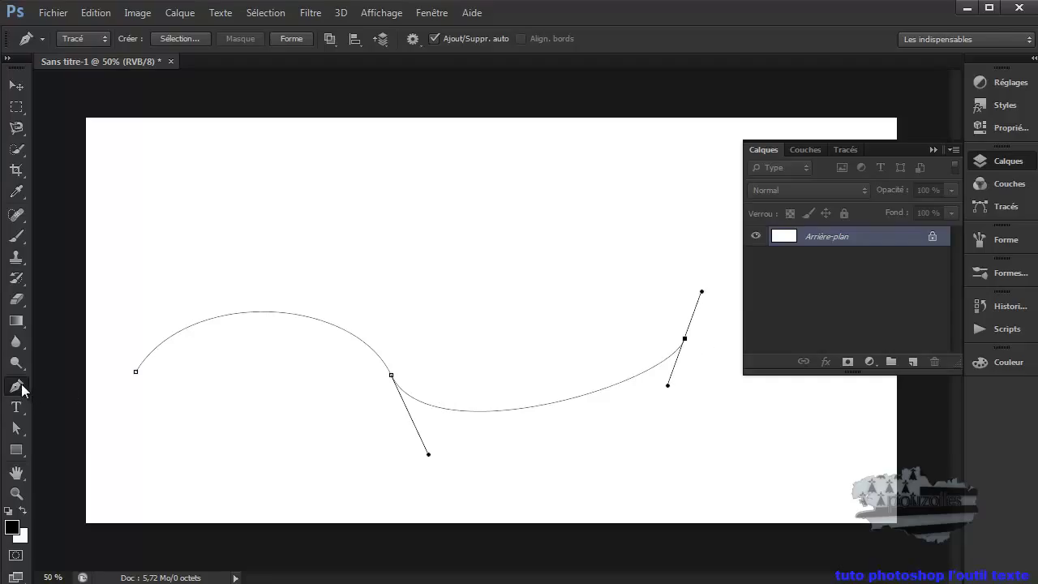
# Step: Draw a wavy freehand path just above the S-shaped path with the Freeform Pen tool
pyautogui.rightClick(21, 386)
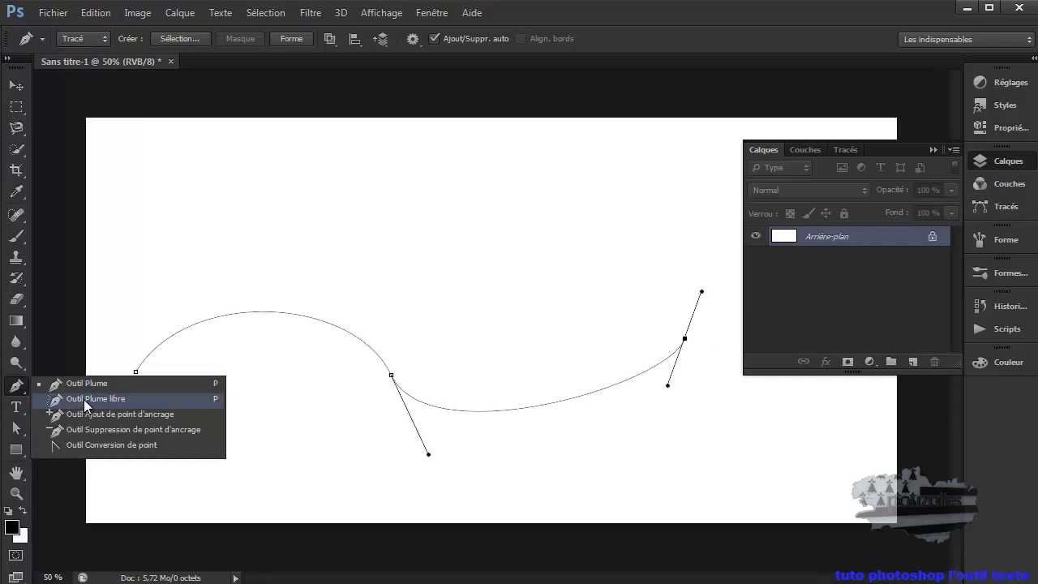
pyautogui.click(83, 399)
pyautogui.moveTo(121, 357)
pyautogui.mouseDown()
pyautogui.moveTo(169, 305)
pyautogui.moveTo(311, 291)
pyautogui.moveTo(354, 312)
pyautogui.moveTo(406, 378)
pyautogui.moveTo(453, 374)
pyautogui.moveTo(582, 341)
pyautogui.moveTo(667, 282)
pyautogui.mouseUp()
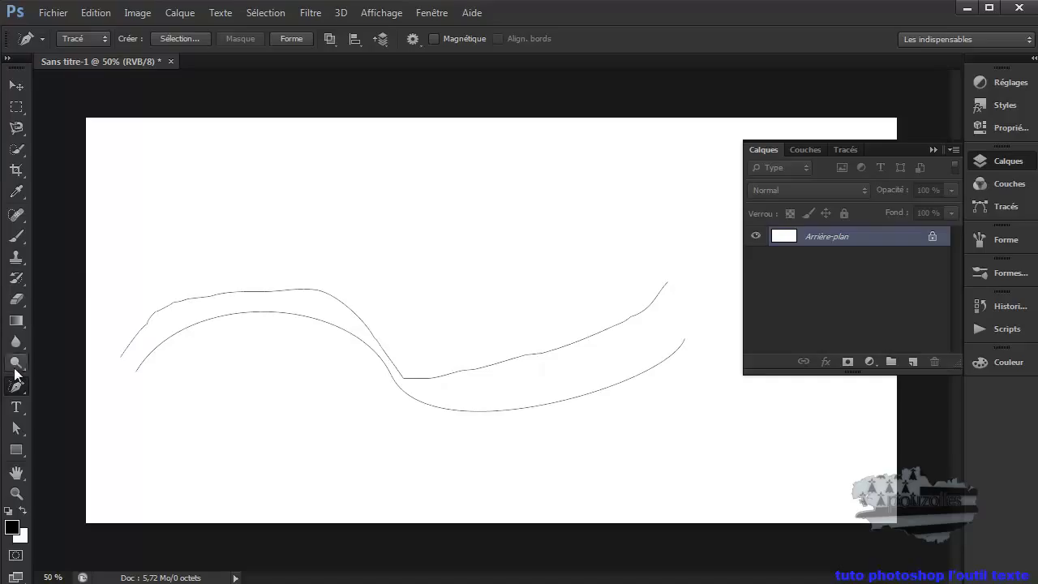
# Step: Select the freehand path with the Path Selection tool and delete it, leaving the S-shaped path
pyautogui.click(16, 428)
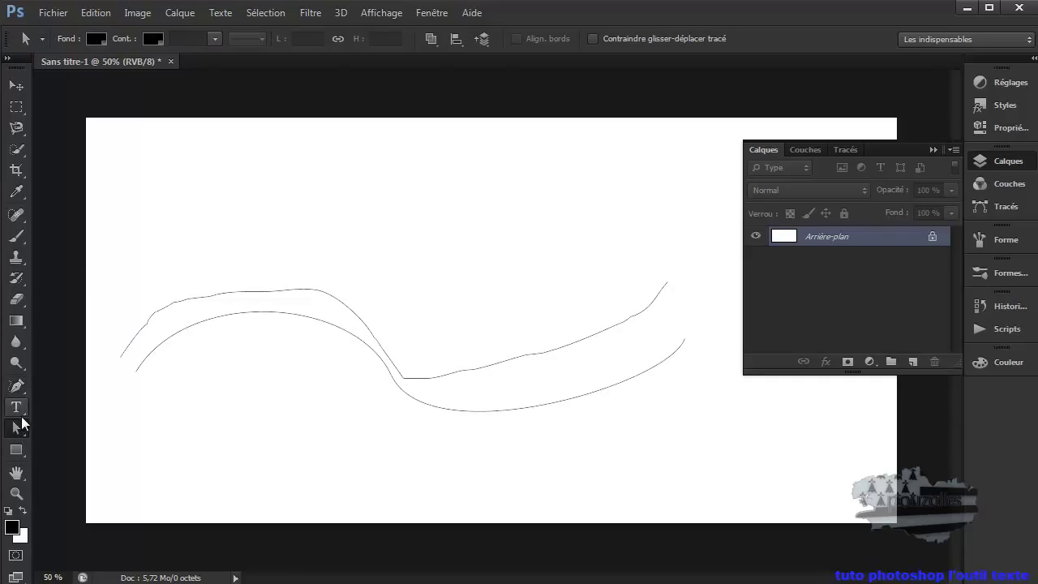
pyautogui.moveTo(16, 433); pyautogui.dragTo(81, 424)
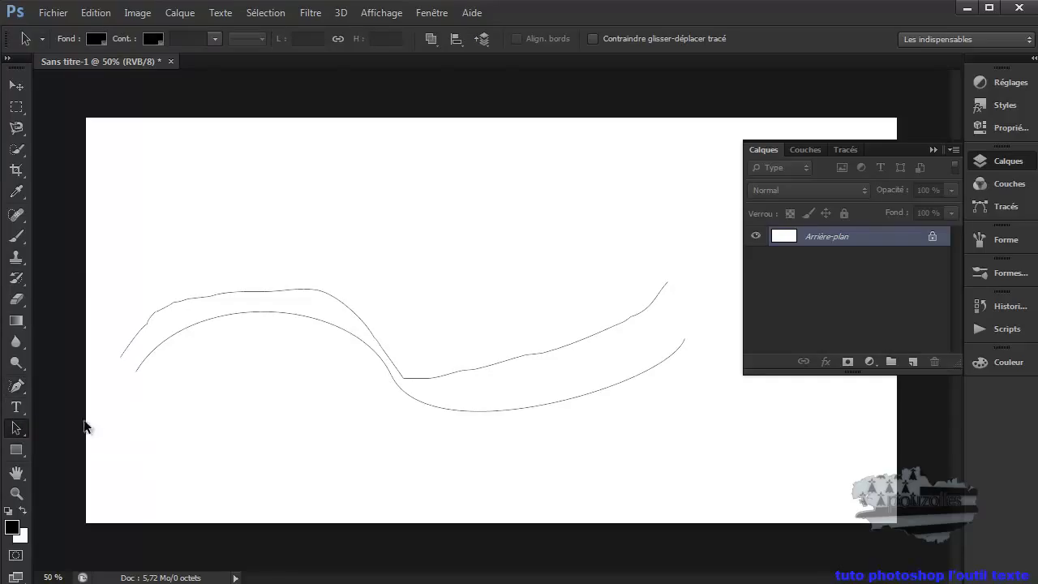
pyautogui.click(145, 327)
pyautogui.click(846, 151)
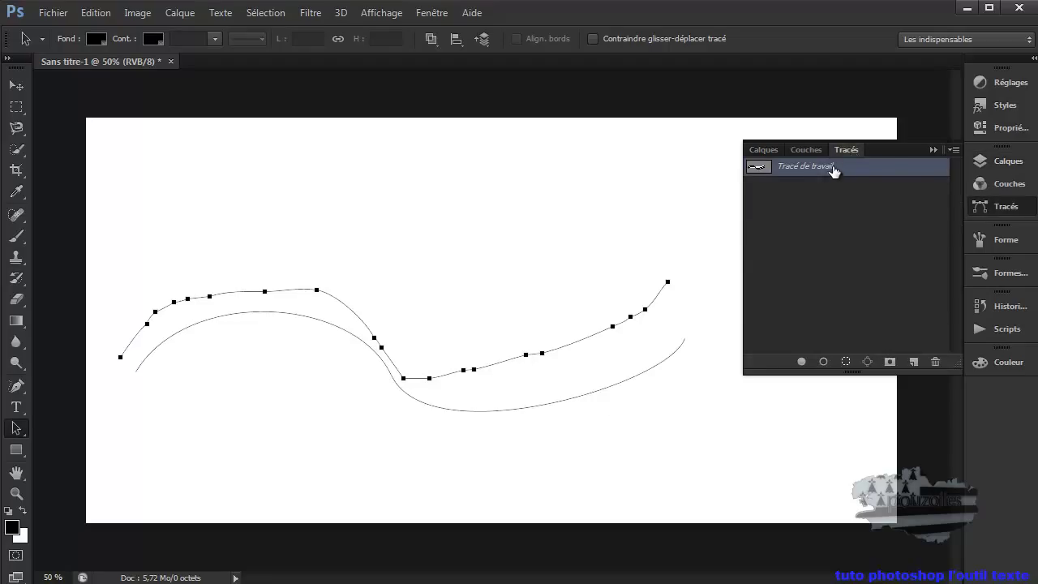
pyautogui.click(763, 151)
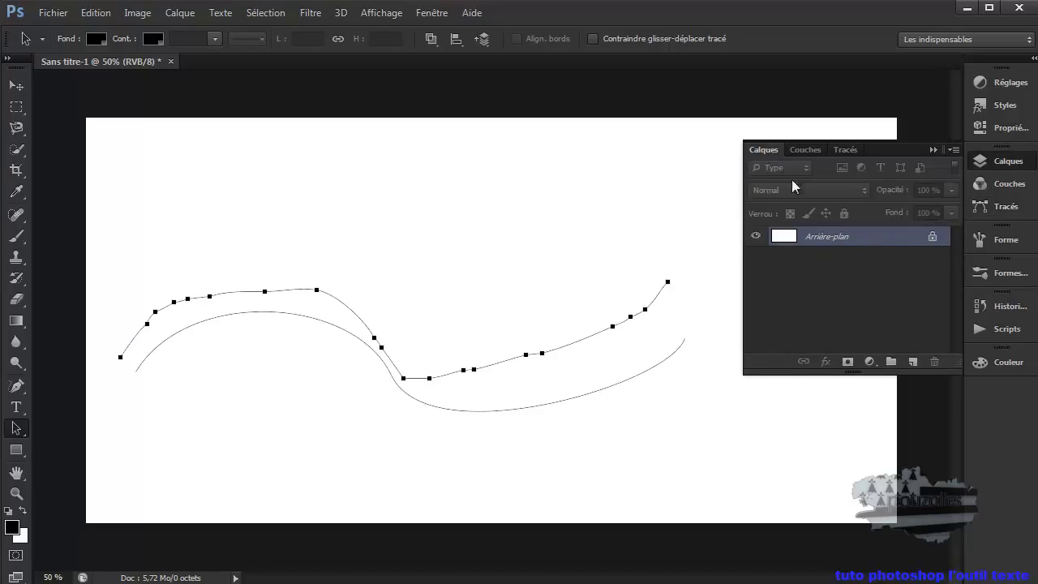
pyautogui.press('Delete')
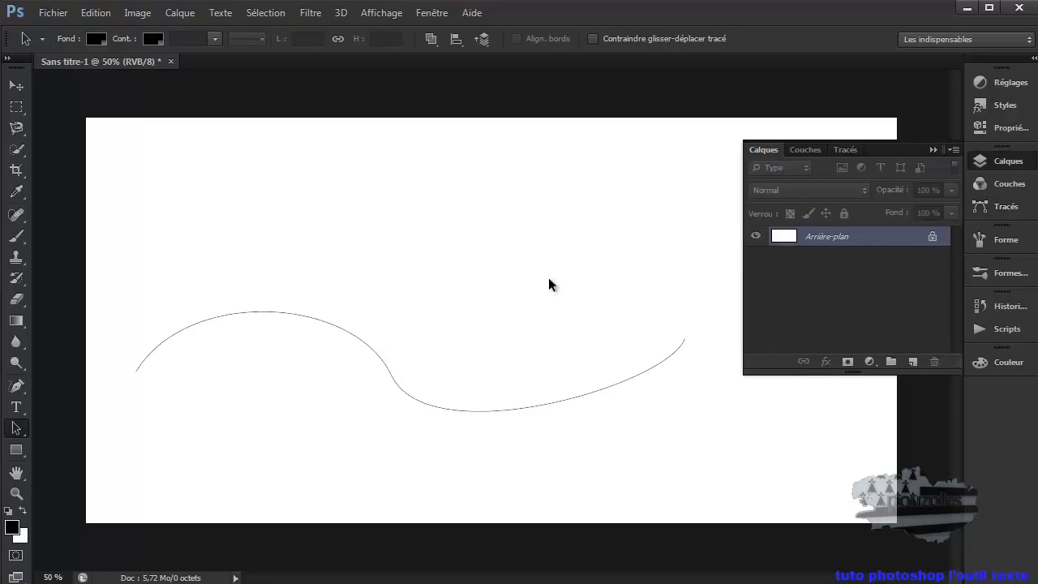
pyautogui.click(933, 149)
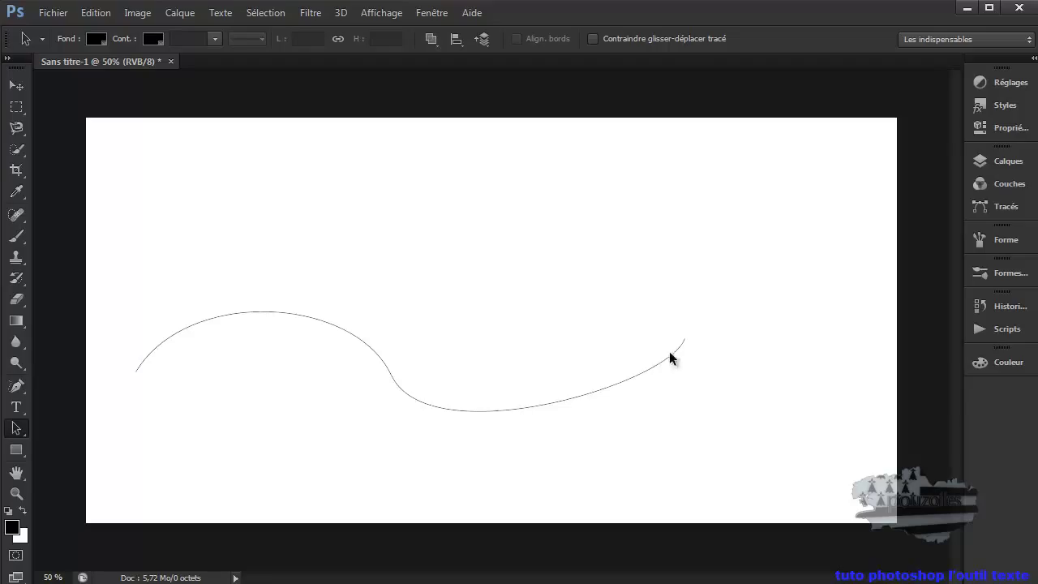
# Step: Activate the Type tool, switch to the browser to copy the highlighted "Le présent texte" paragraph, and return to Photoshop
pyautogui.click(18, 405)
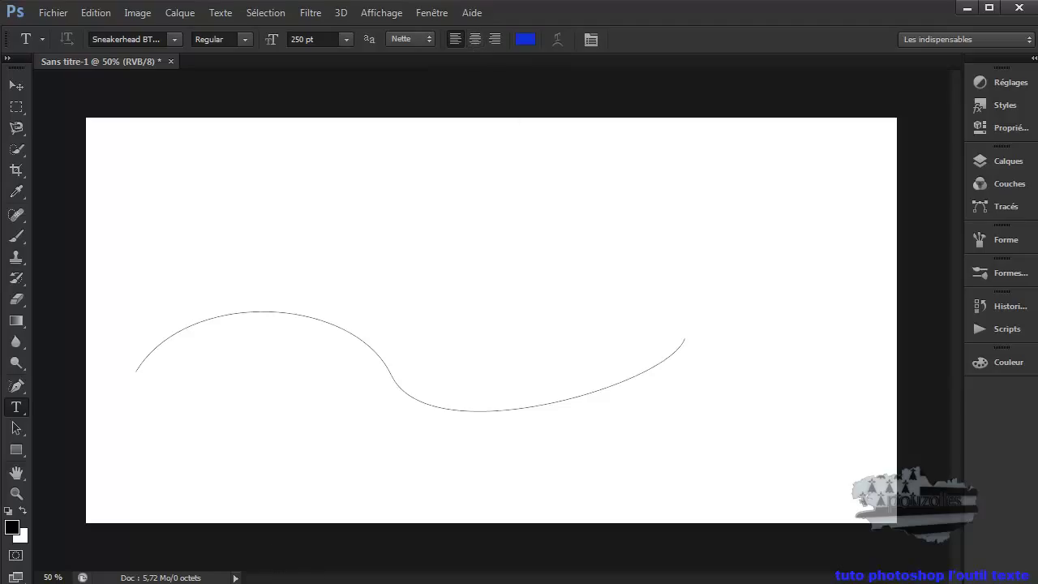
pyautogui.hotkey('alt', 'Tab')
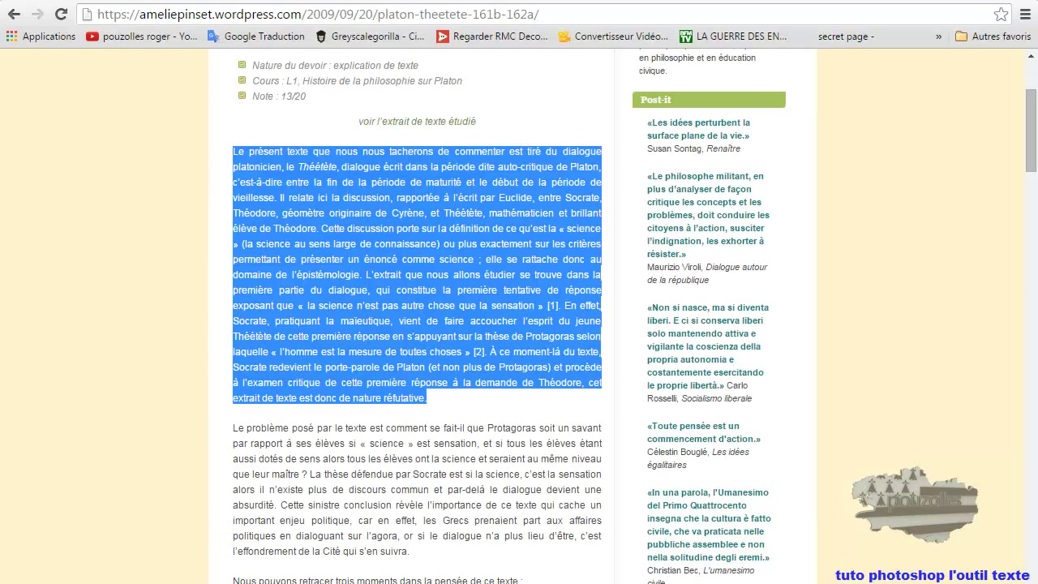
pyautogui.rightClick(323, 276)
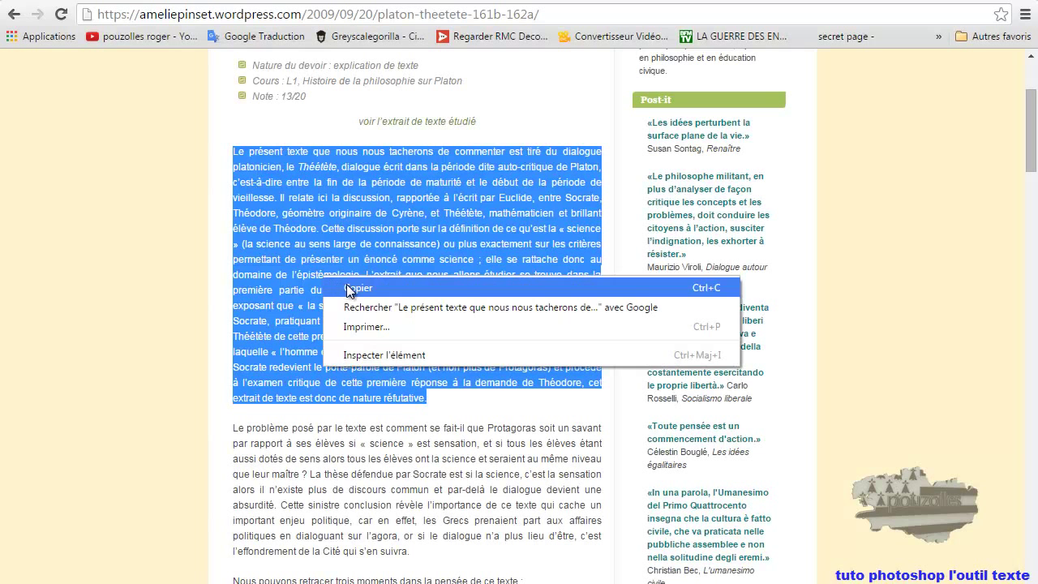
pyautogui.click(349, 289)
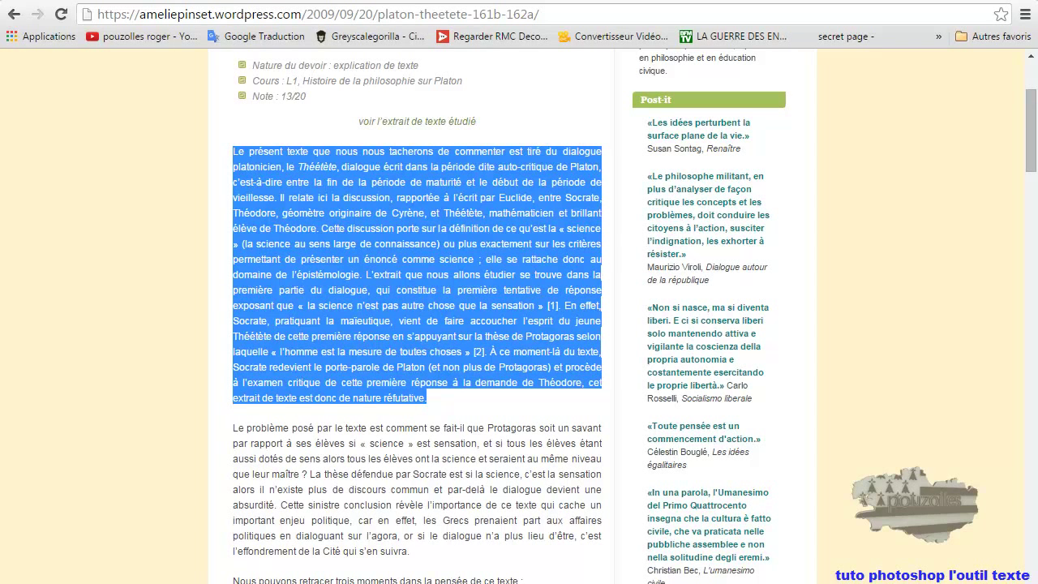
pyautogui.hotkey('alt', 'Tab')
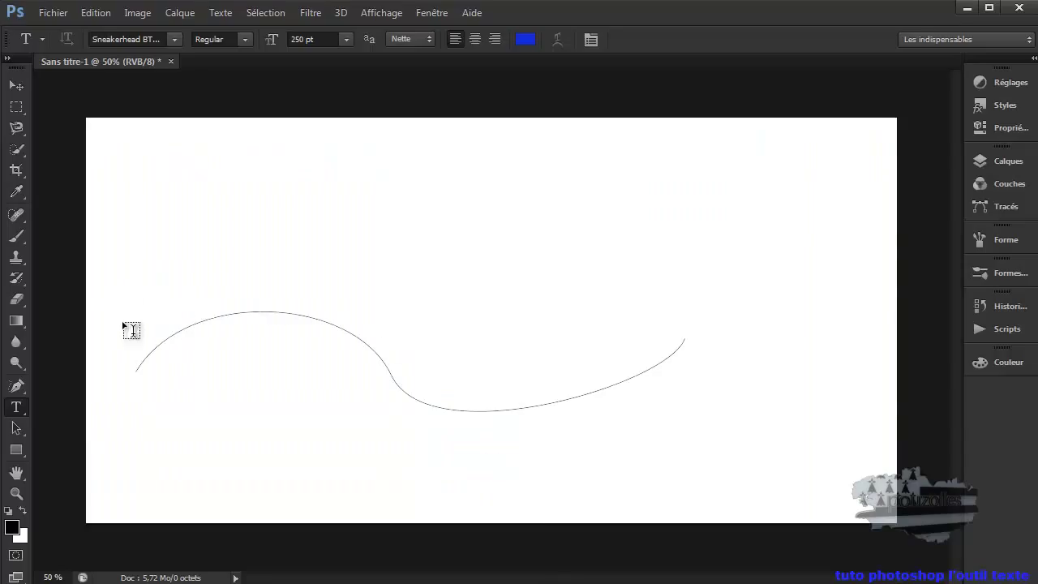
# Step: Add the channel's name along the S-shaped path in blue 250 pt Sneakerhead BTN and commit it
pyautogui.click(141, 363)
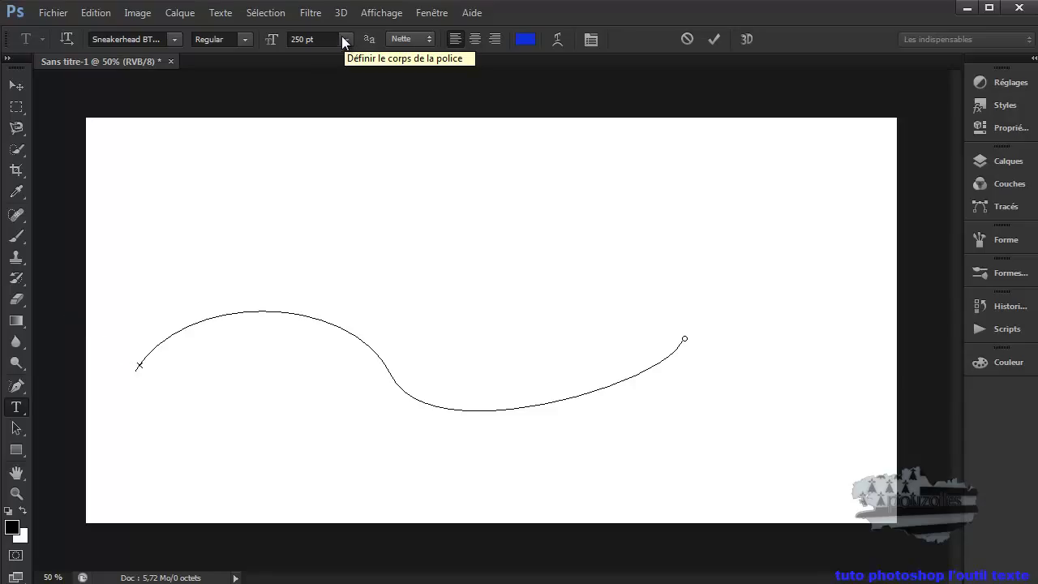
pyautogui.write('pouzo')
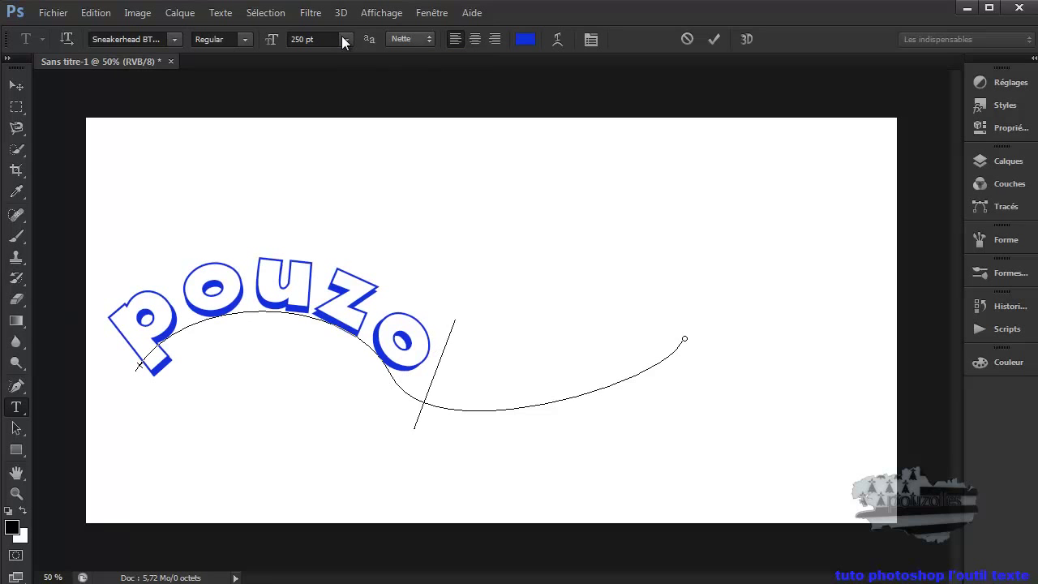
pyautogui.write('lles')
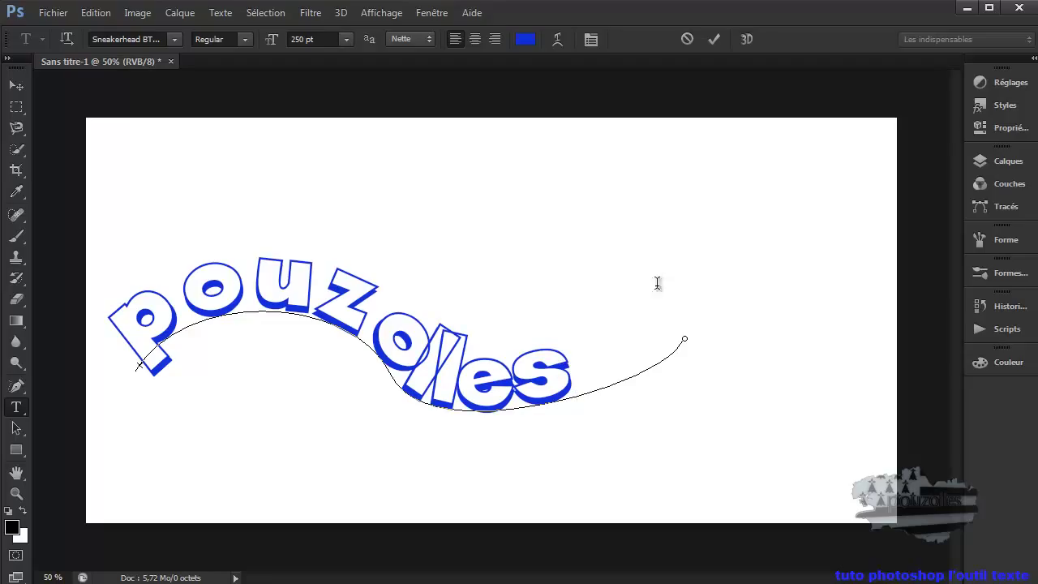
pyautogui.click(999, 163)
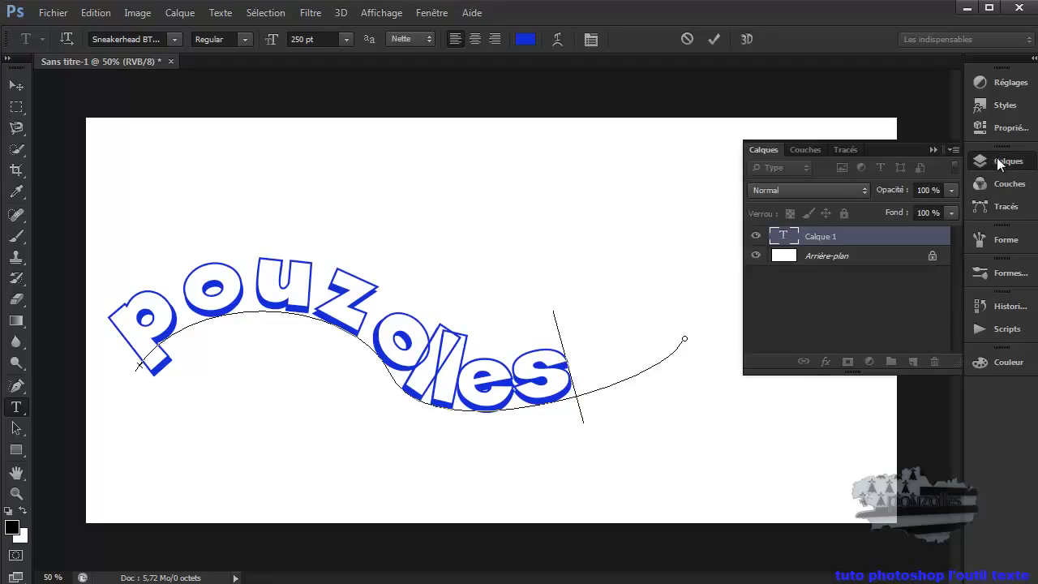
pyautogui.click(713, 39)
# Step: Delete the text layer that follows the S-shaped path
pyautogui.moveTo(906, 236); pyautogui.dragTo(935, 362)
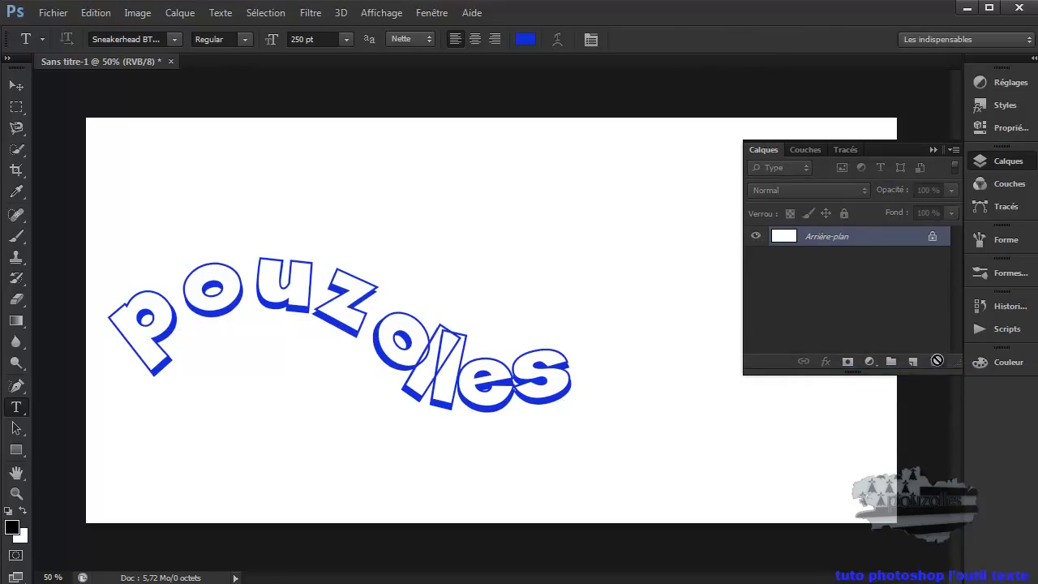
pyautogui.click(933, 150)
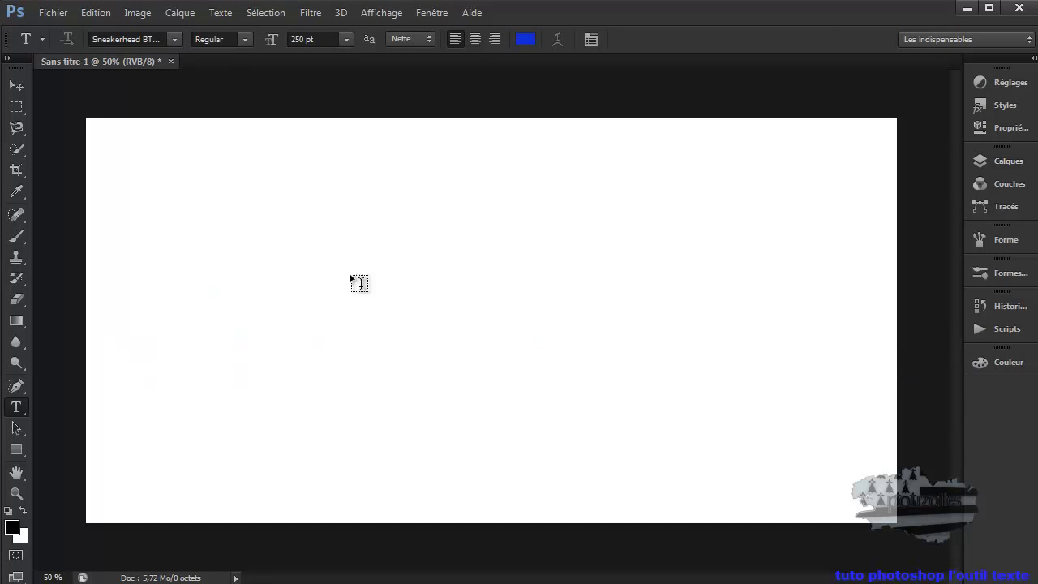
pyautogui.click(17, 386)
pyautogui.moveTo(127, 402); pyautogui.dragTo(197, 287)
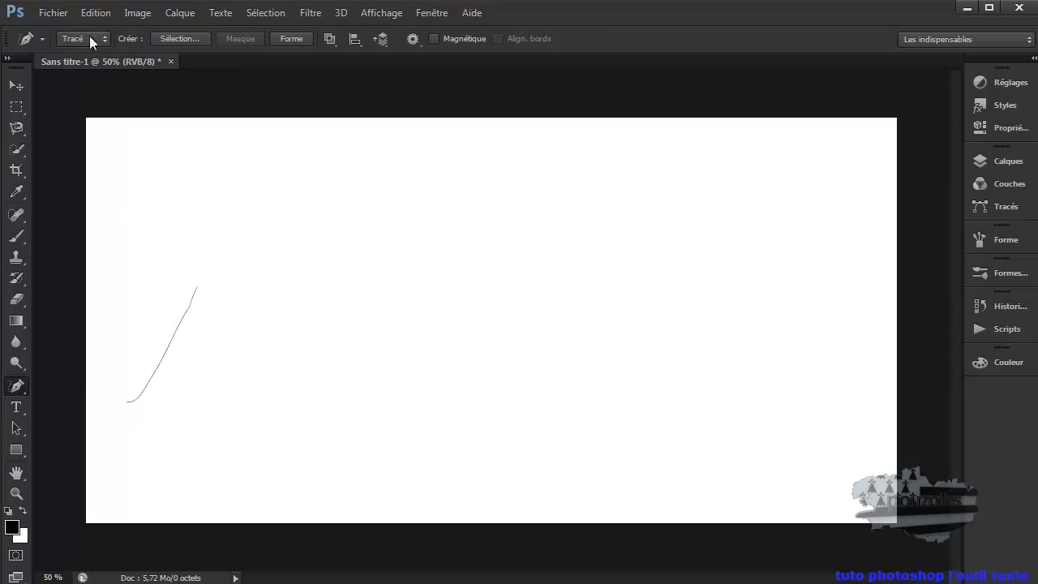
pyautogui.hotkey('ctrl', 'z')
# Step: Draw a large open looping path around the canvas with the Pen tool, using six smooth anchor points from lower left to upper middle
pyautogui.rightClick(23, 394)
pyautogui.click(90, 384)
pyautogui.moveTo(142, 433); pyautogui.dragTo(208, 321)
pyautogui.moveTo(345, 294); pyautogui.dragTo(435, 332)
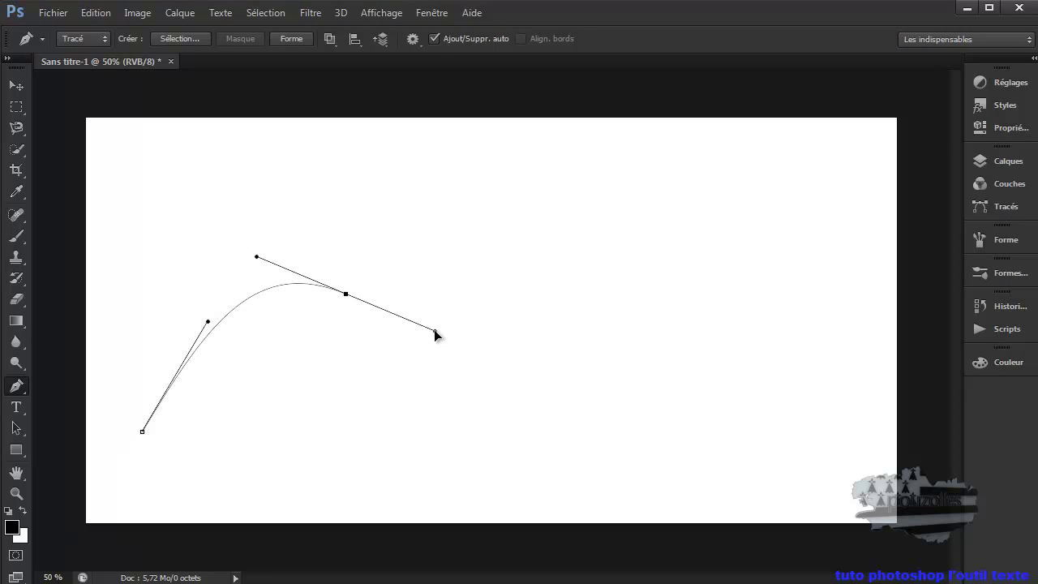
pyautogui.moveTo(695, 460); pyautogui.dragTo(828, 400)
pyautogui.moveTo(864, 275); pyautogui.dragTo(868, 232)
pyautogui.moveTo(648, 149); pyautogui.dragTo(565, 190)
pyautogui.moveTo(369, 214); pyautogui.dragTo(272, 165)
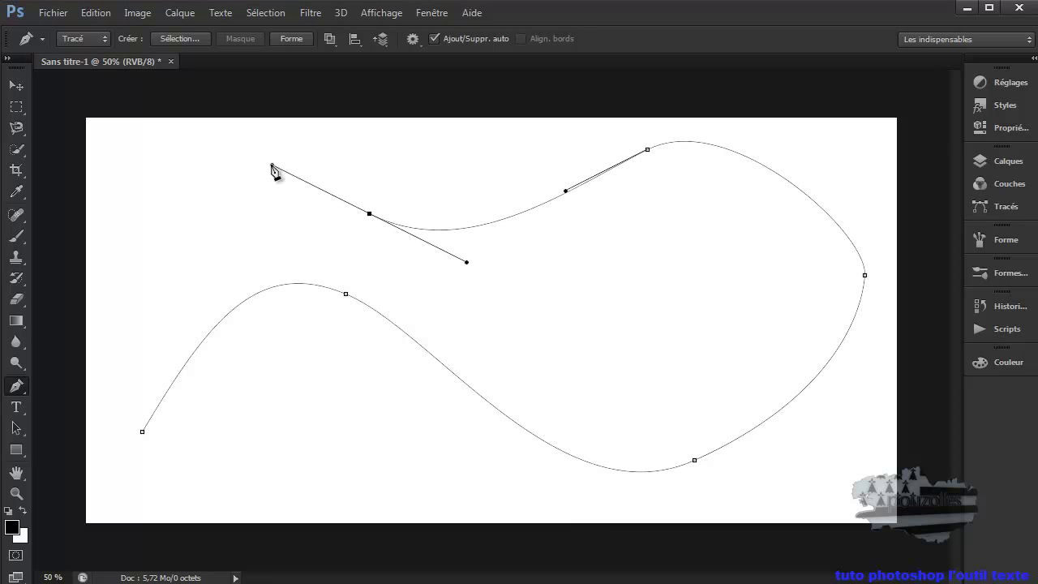
# Step: Set the font size to 60 pt and paste the copied paragraph along the looping path from its lower-left end
pyautogui.click(11, 406)
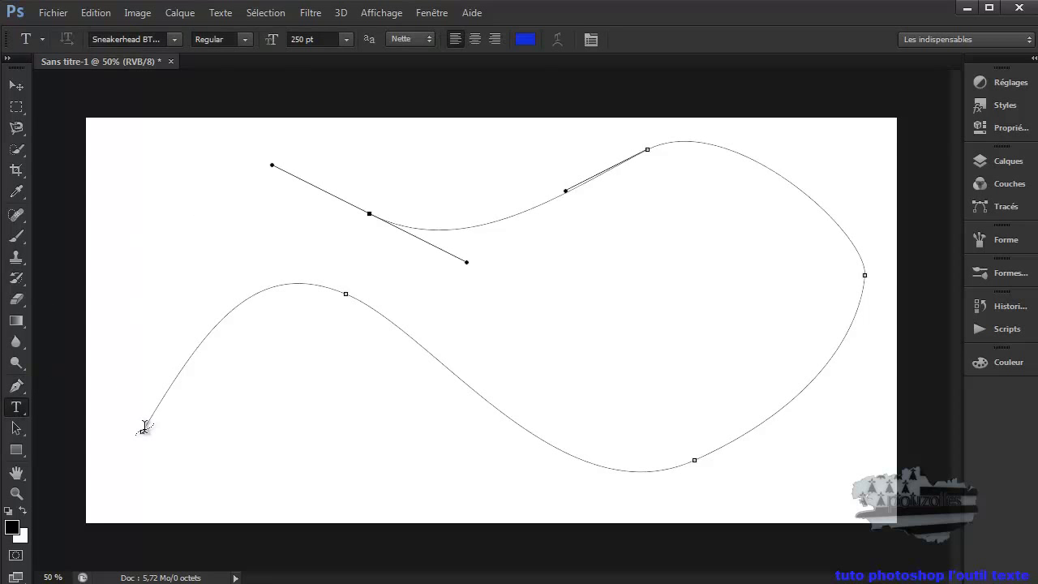
pyautogui.click(346, 39)
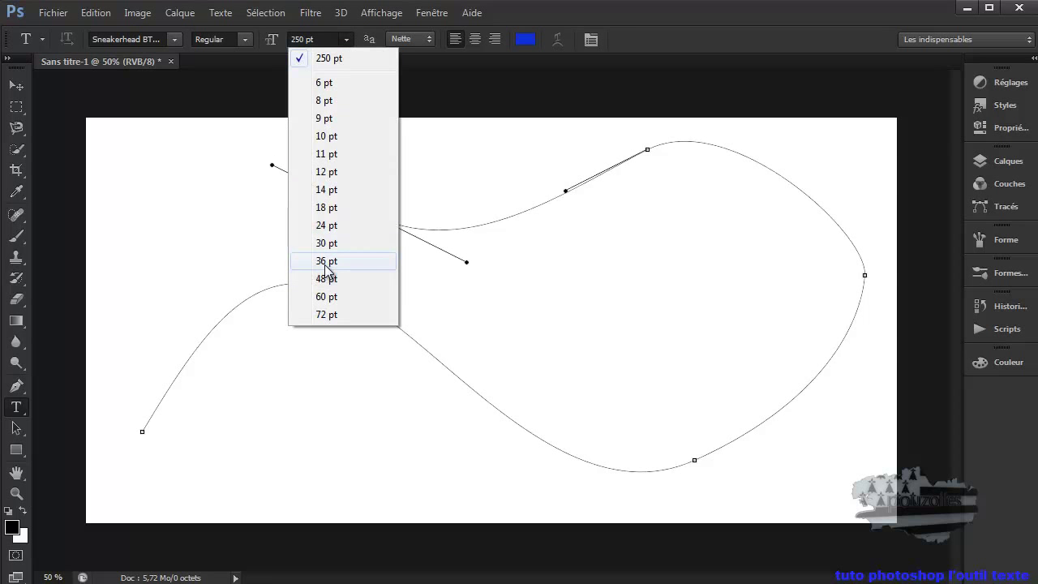
pyautogui.click(327, 297)
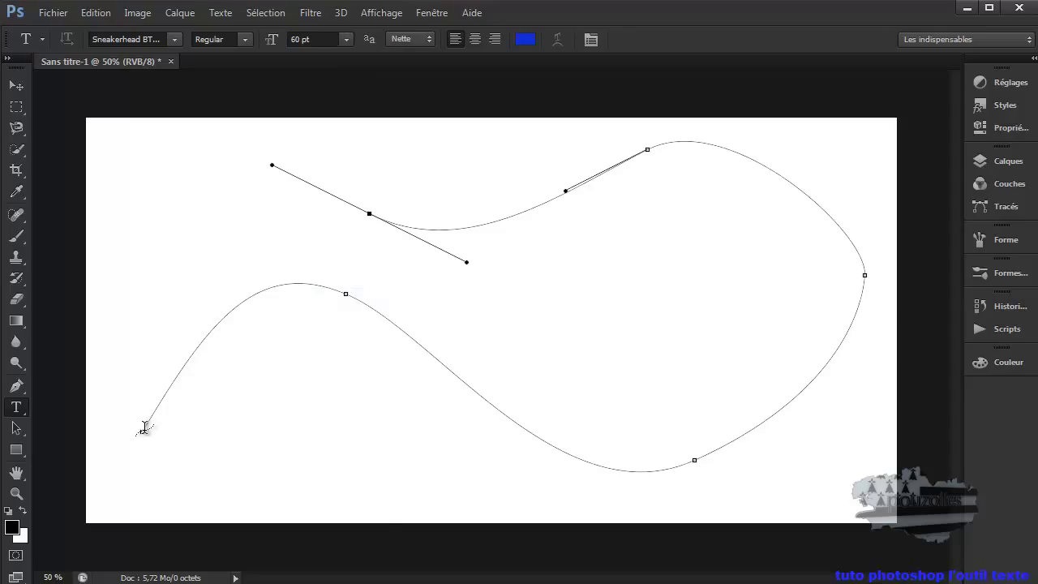
pyautogui.click(144, 428)
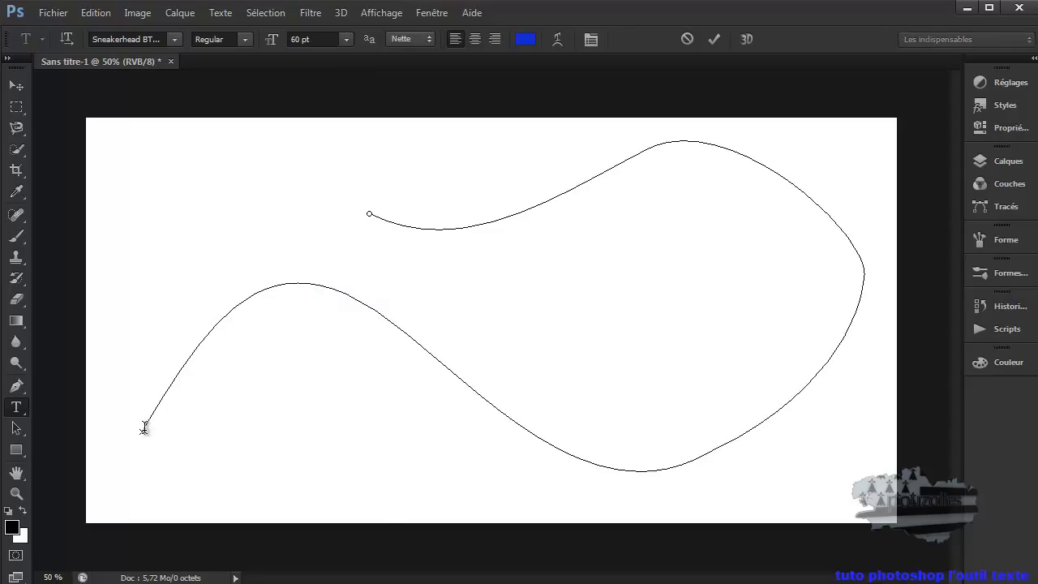
pyautogui.rightClick(143, 427)
pyautogui.click(201, 500)
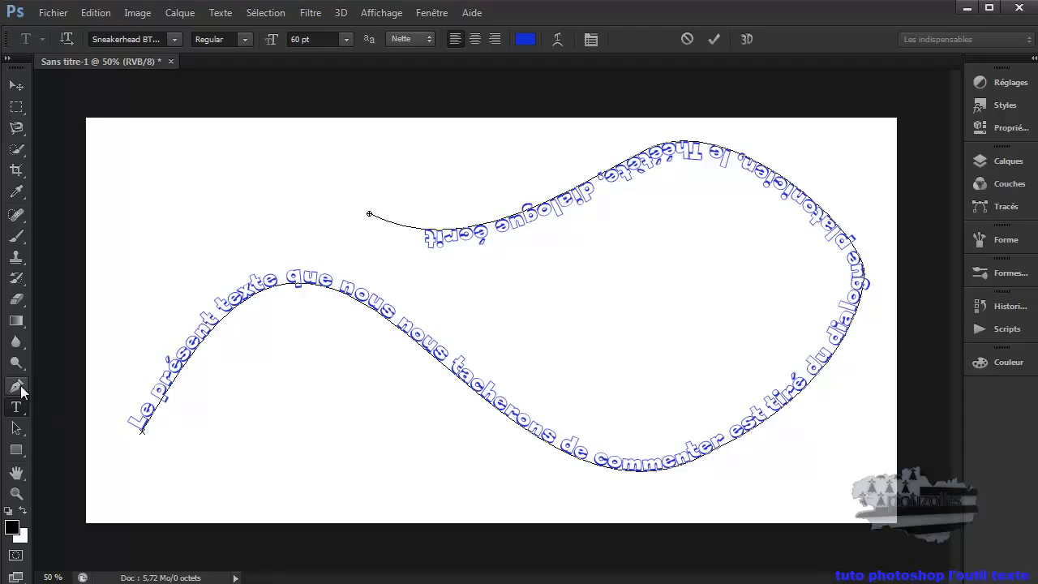
# Step: Recolour all the text on the looping path to light orange e7af58 and commit the edit
pyautogui.click(17, 407)
pyautogui.moveTo(422, 237); pyautogui.dragTo(144, 433)
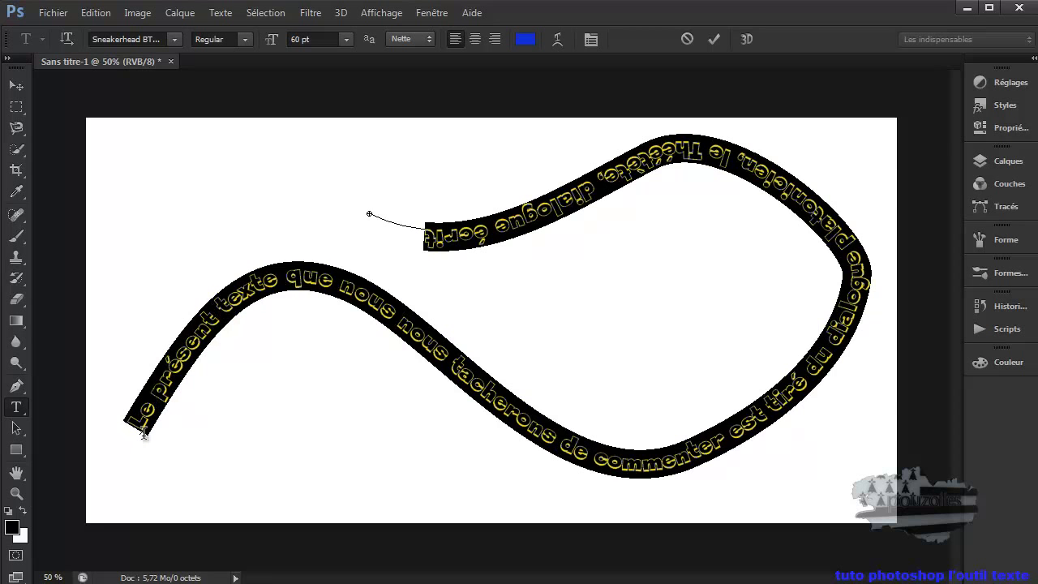
pyautogui.click(525, 40)
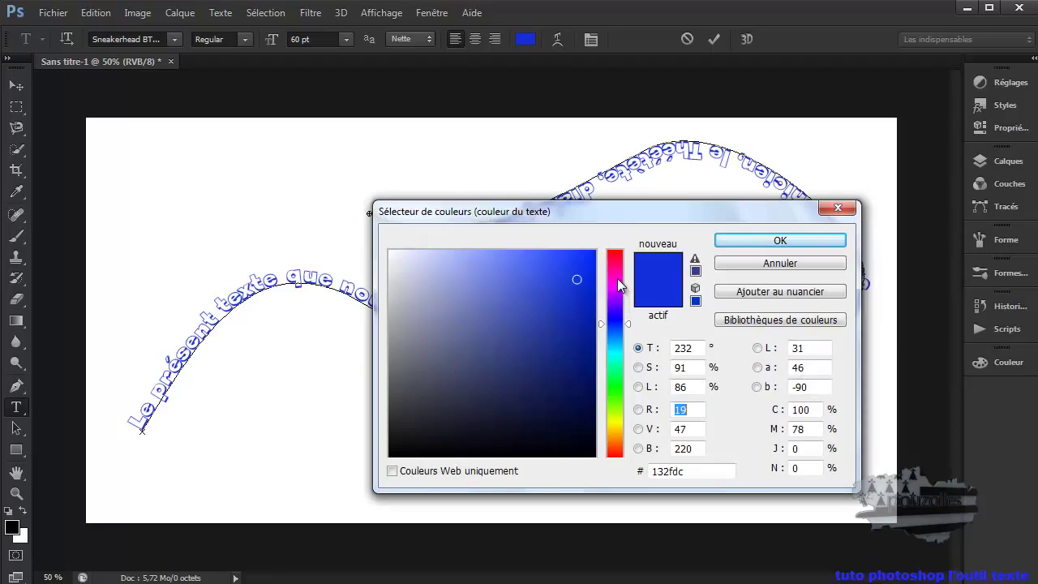
pyautogui.click(614, 429)
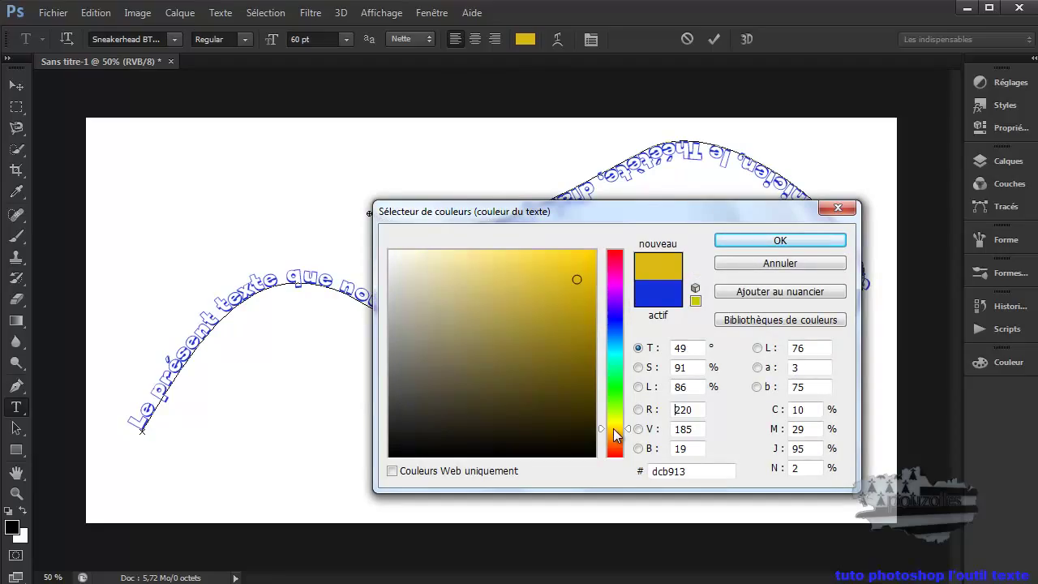
pyautogui.click(614, 436)
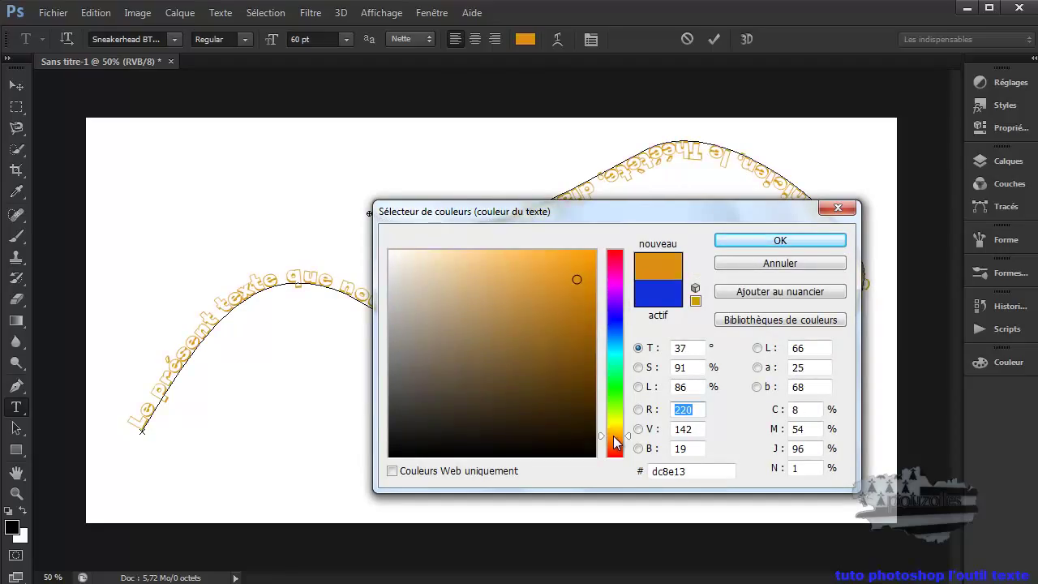
pyautogui.moveTo(575, 277); pyautogui.dragTo(516, 269)
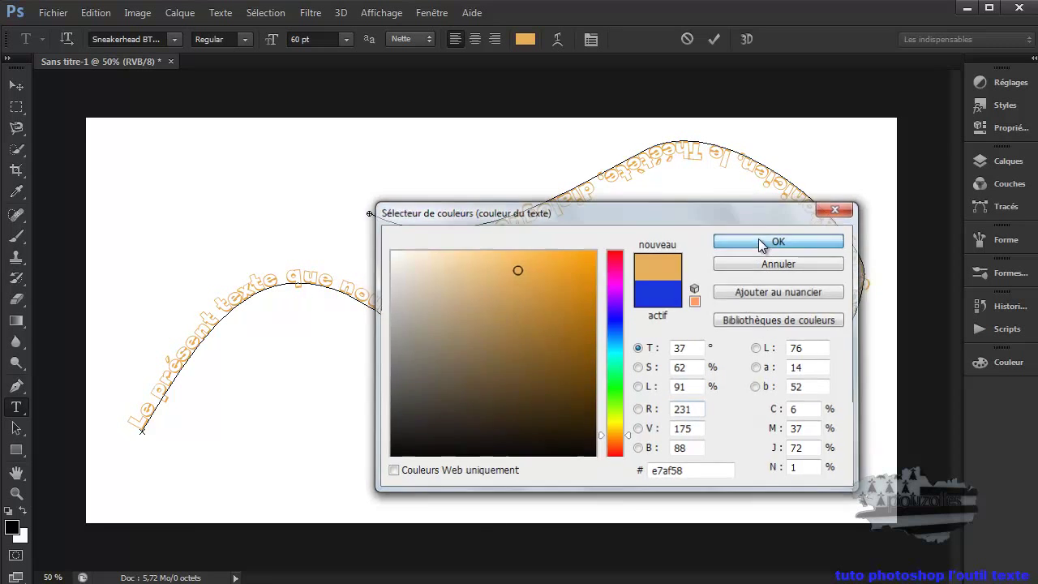
pyautogui.click(760, 242)
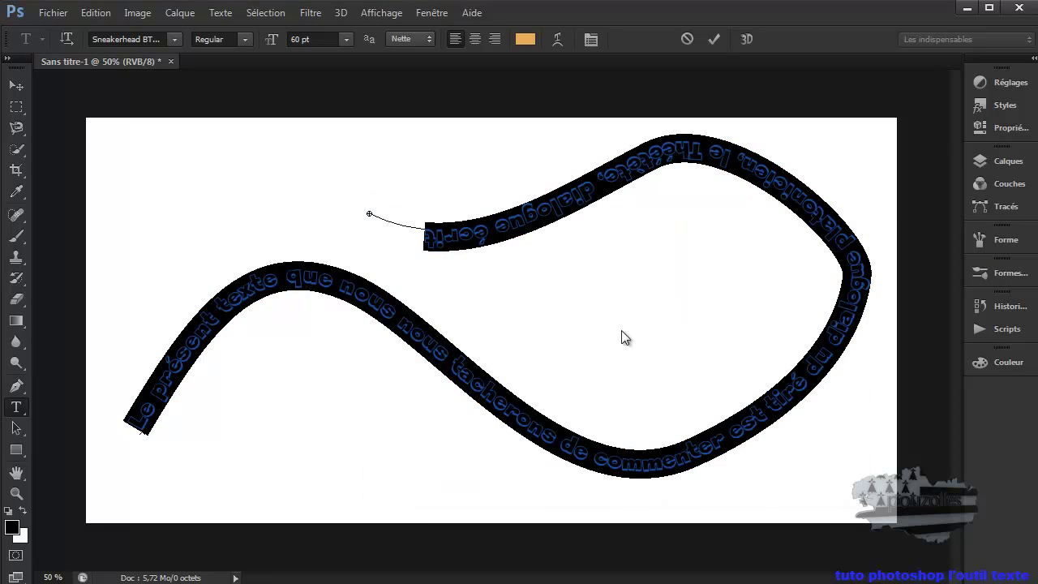
pyautogui.click(714, 39)
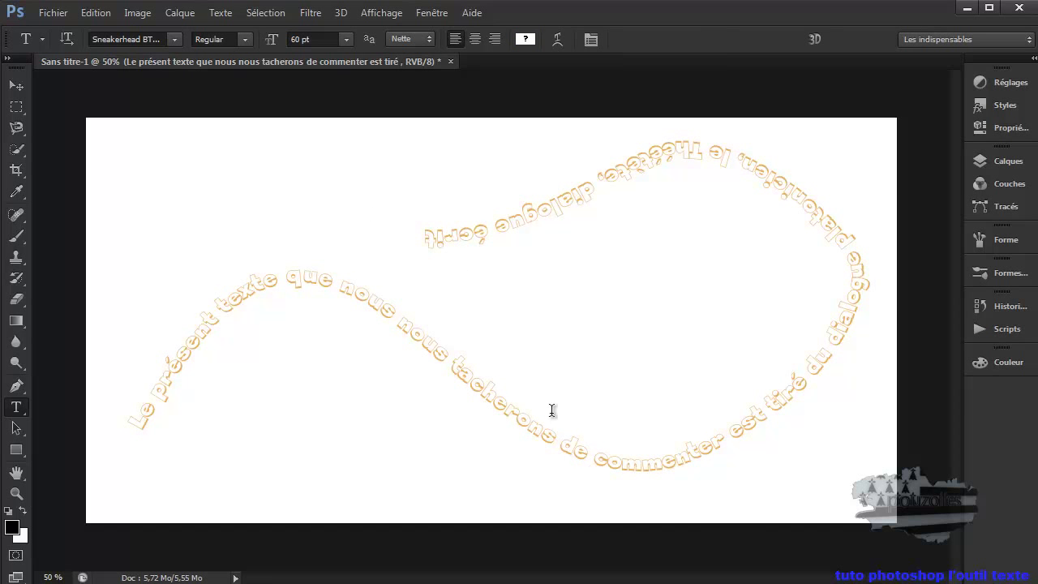
# Step: Change the font of all the text on the looping path to SonicCutThru Heavy and commit the edit
pyautogui.moveTo(427, 242); pyautogui.dragTo(150, 430)
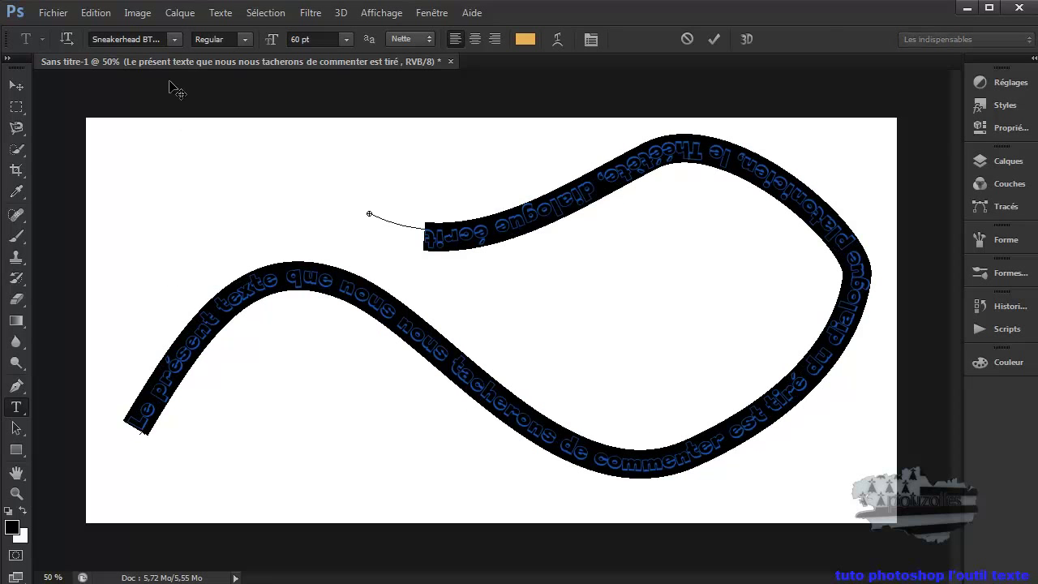
pyautogui.click(176, 40)
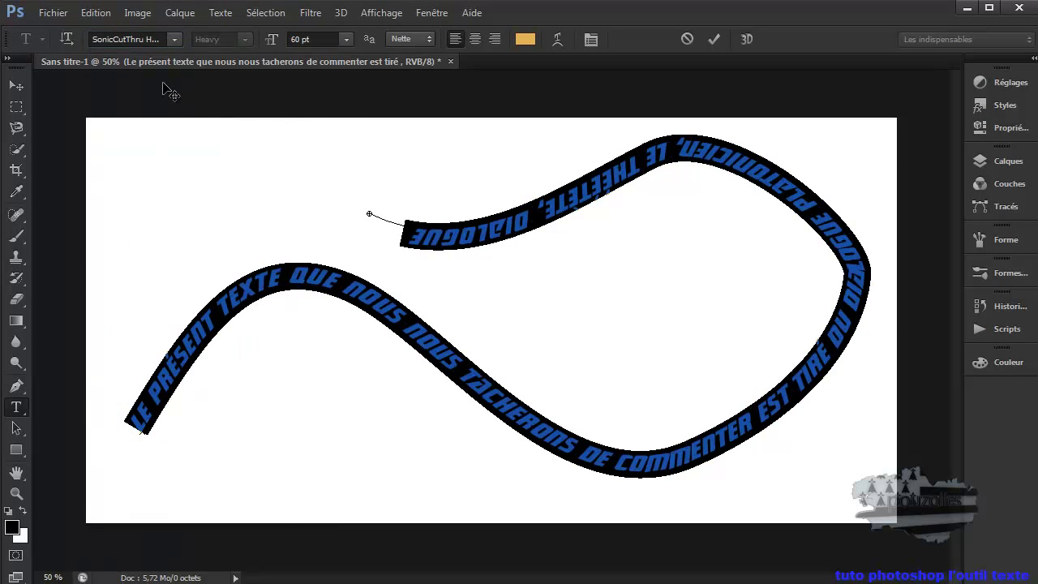
pyautogui.click(714, 39)
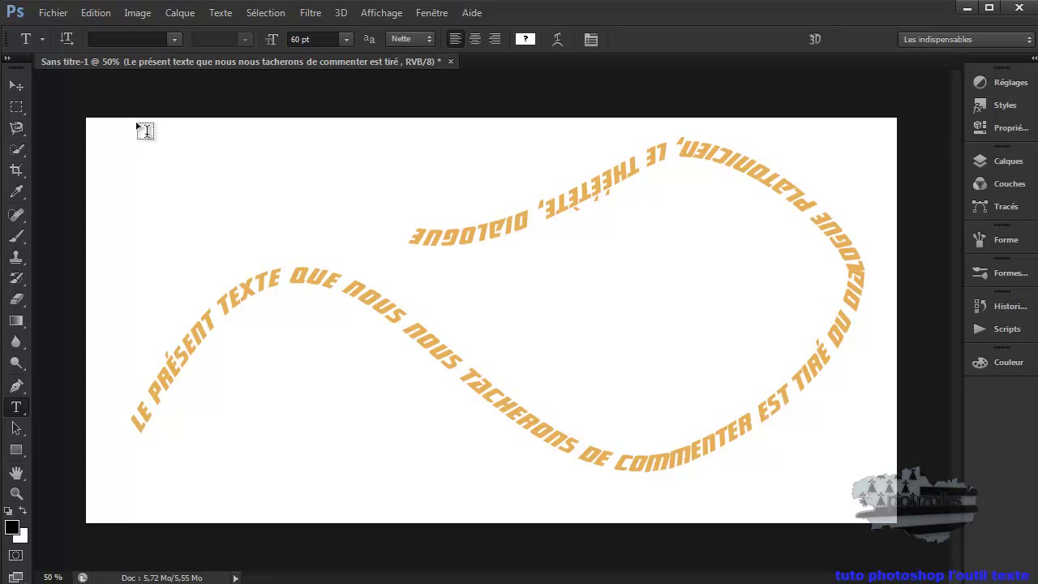
# Step: Create a new blank document with the preset dimensions
pyautogui.click(53, 12)
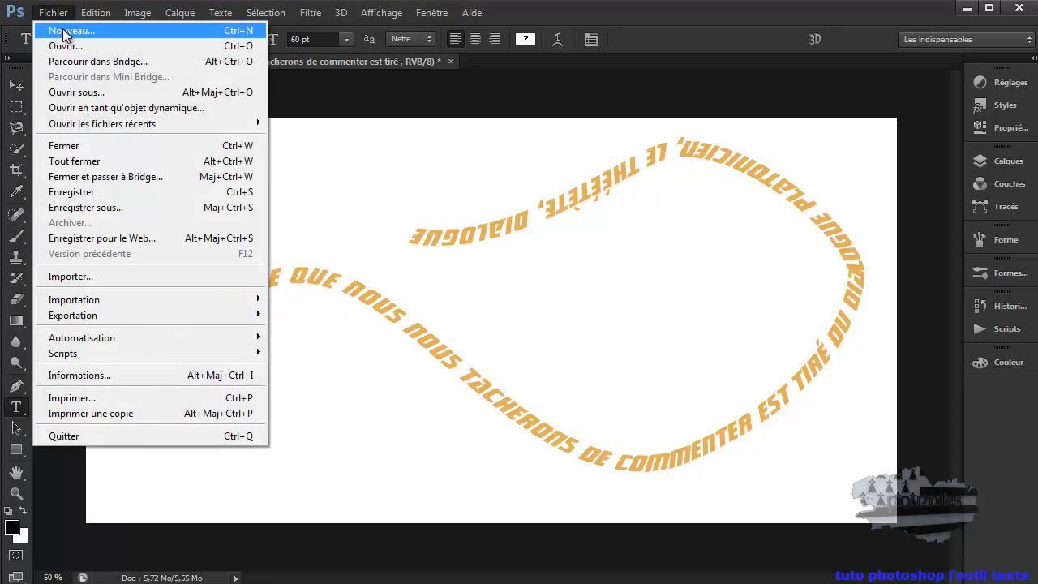
pyautogui.click(56, 28)
pyautogui.click(792, 161)
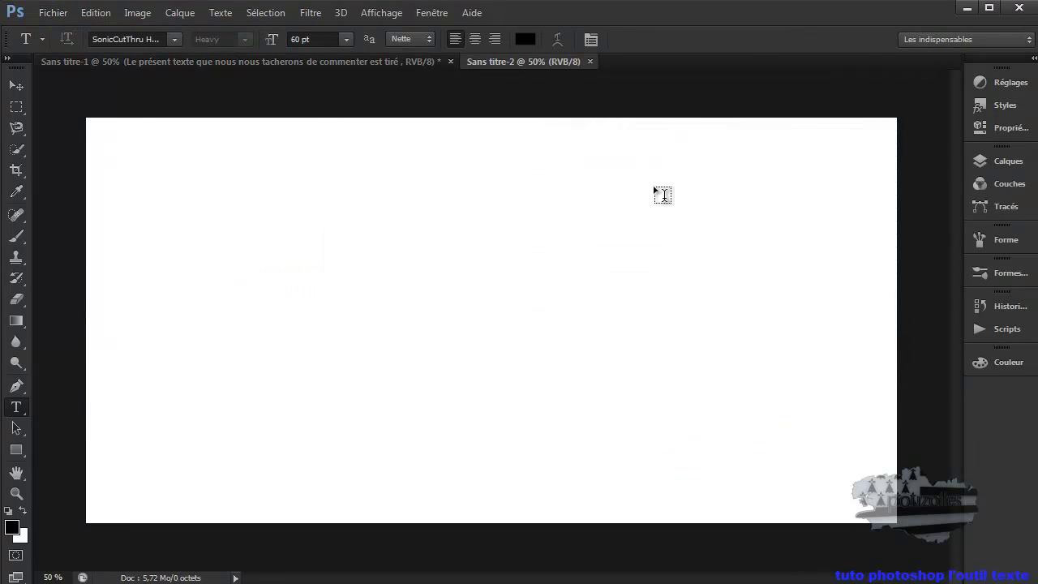
# Step: Draw an unfilled, red-outlined rectangle shape about 498 by 244 px in the upper-left part of the canvas
pyautogui.click(17, 450)
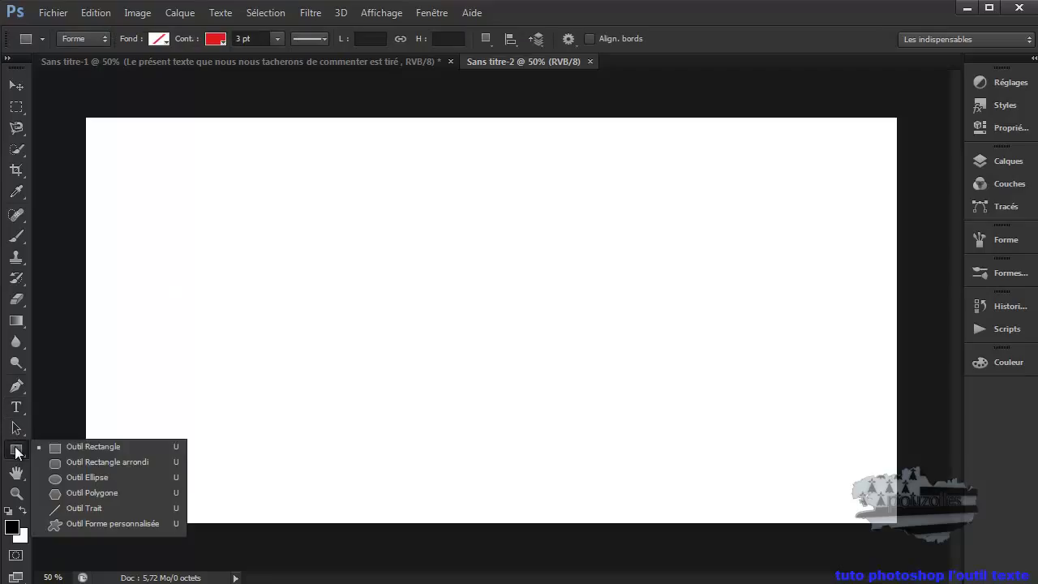
pyautogui.click(100, 444)
pyautogui.moveTo(132, 152); pyautogui.dragTo(334, 250)
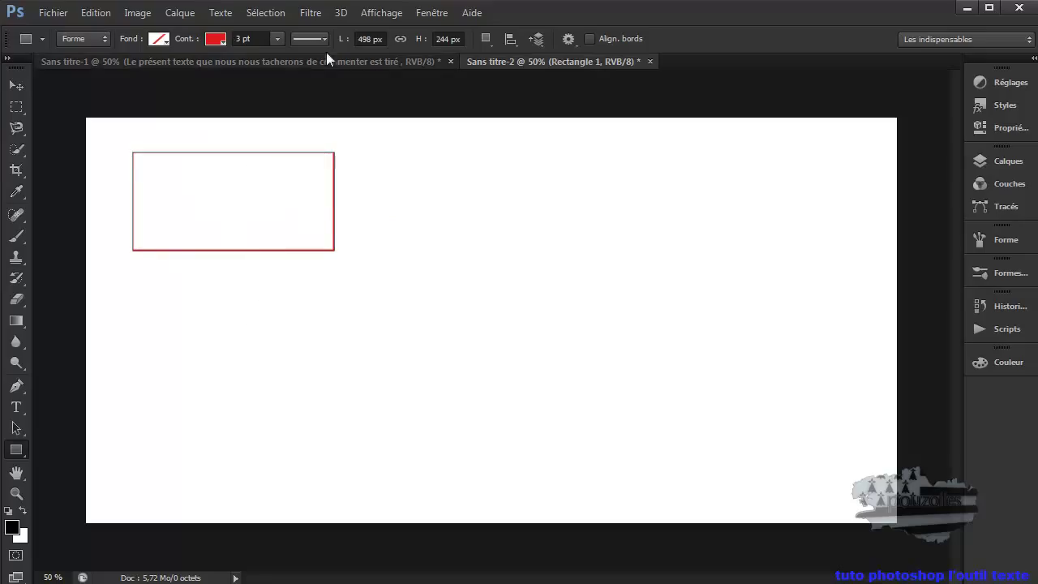
# Step: Set the font size to 24 pt and paste the copied paragraph along the rectangle's outline, starting at its upper-left corner
pyautogui.click(16, 407)
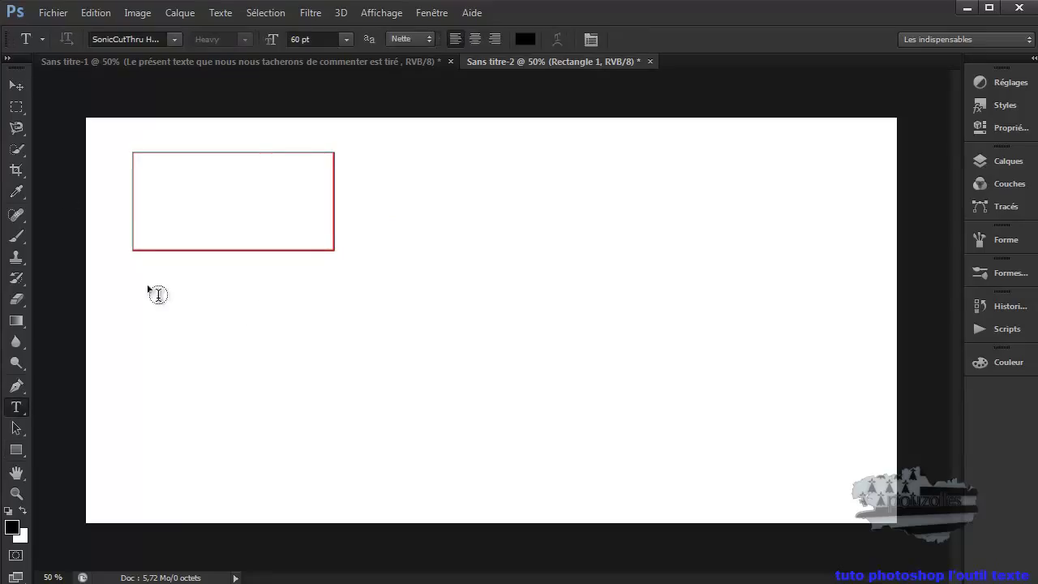
pyautogui.click(345, 39)
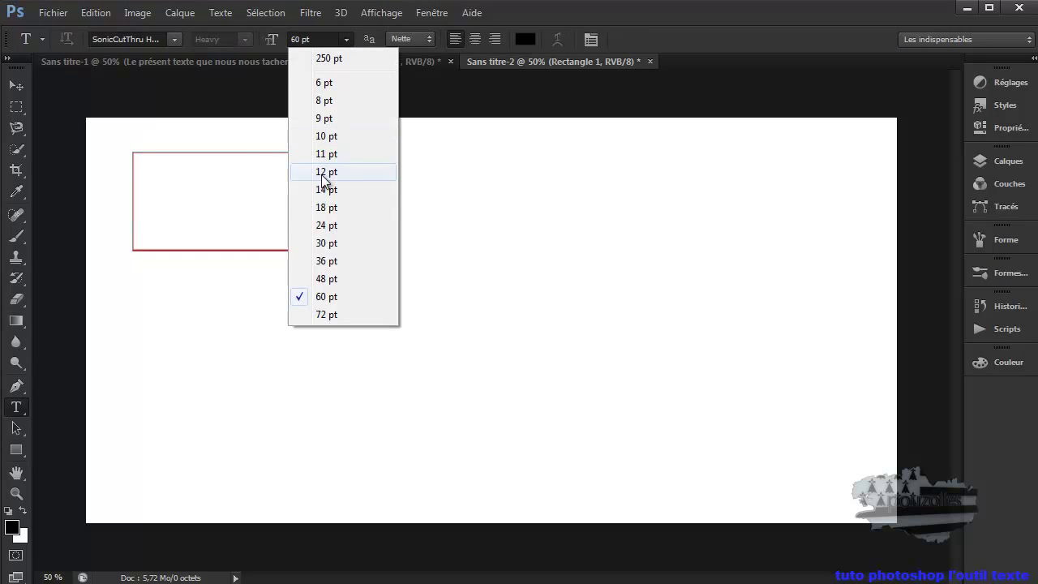
pyautogui.click(326, 225)
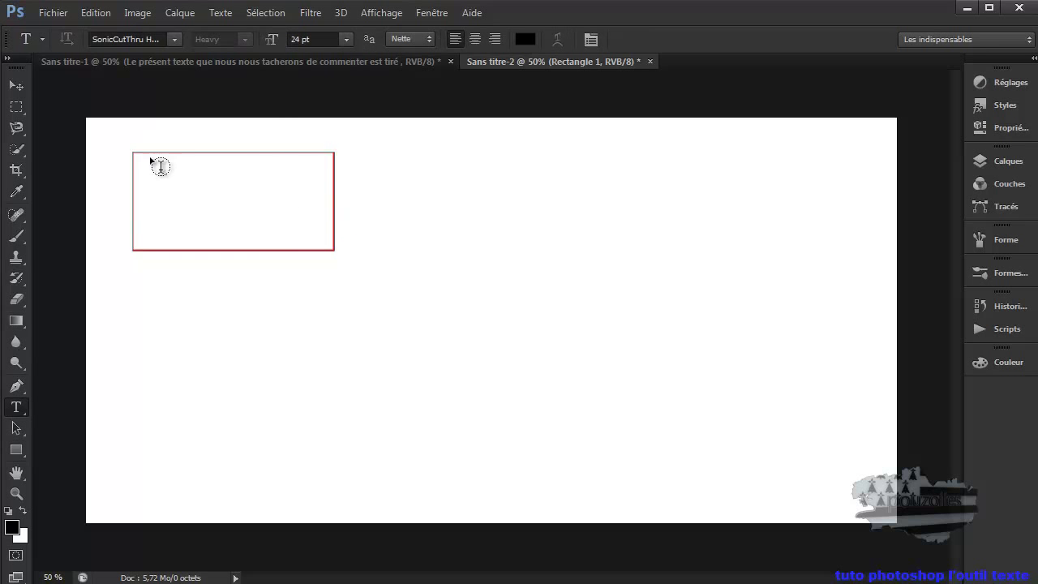
pyautogui.click(134, 150)
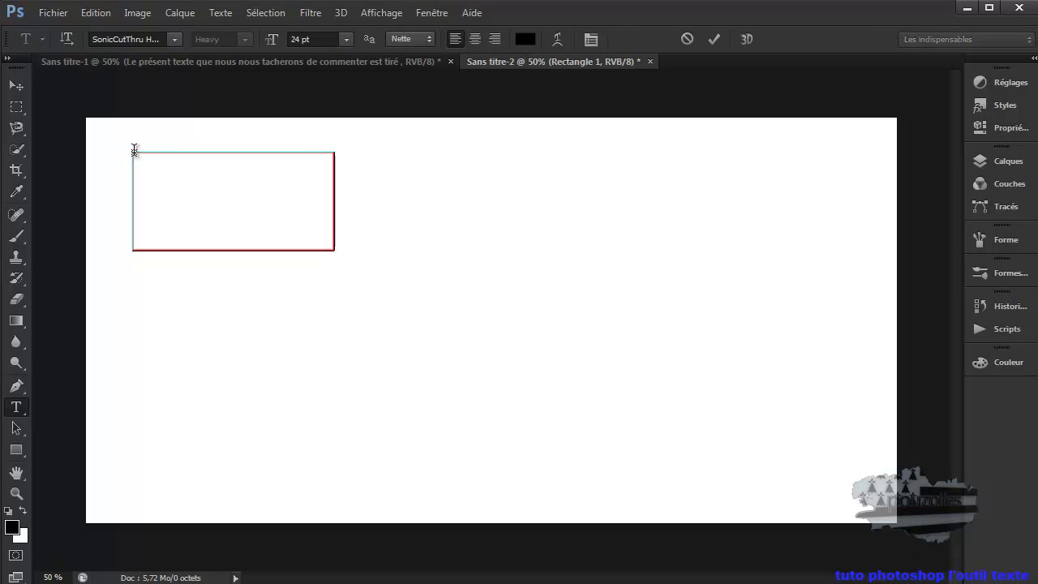
pyautogui.rightClick(134, 150)
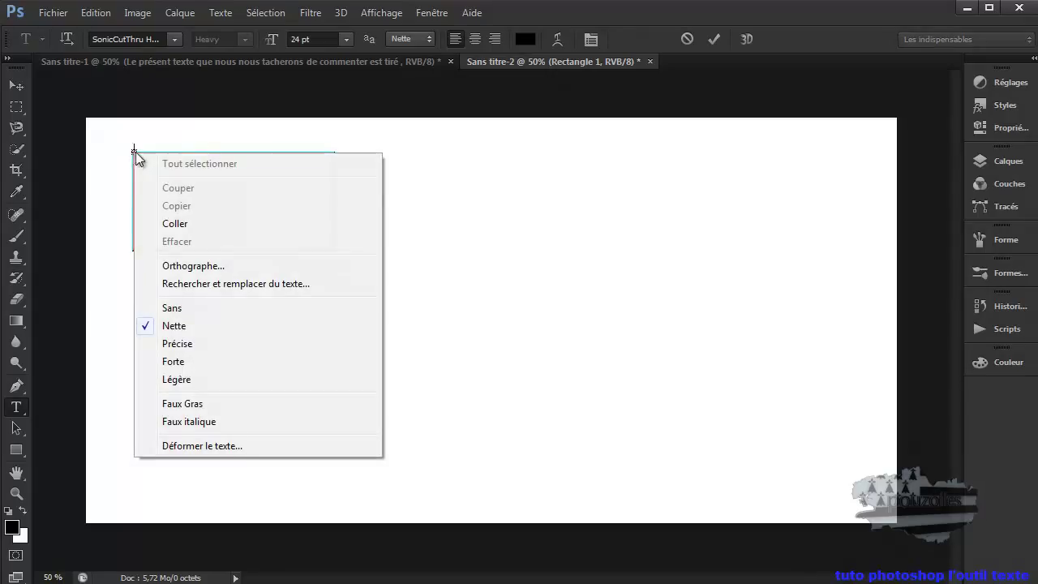
pyautogui.click(183, 223)
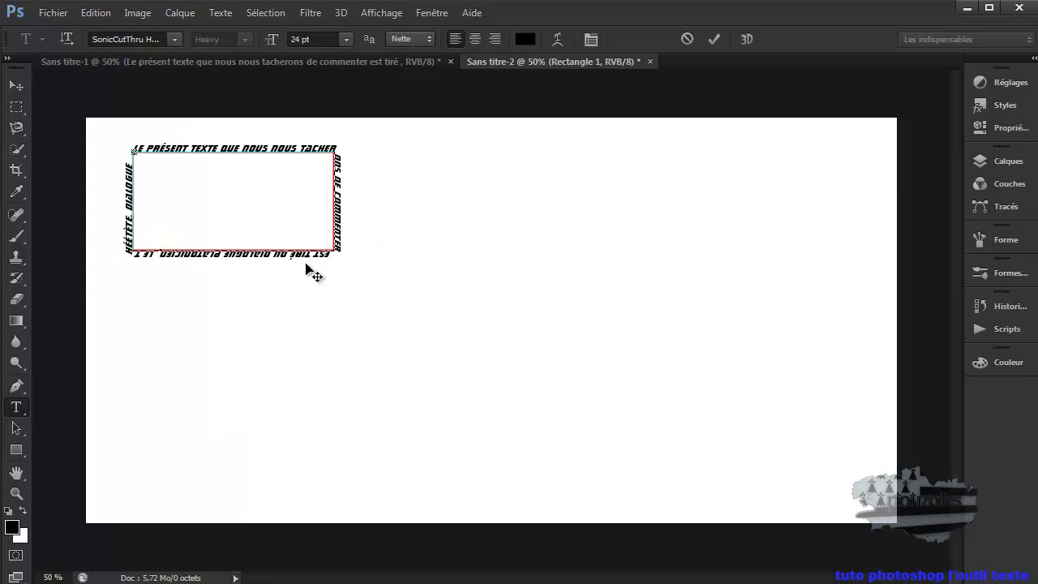
# Step: Draw a second red-outlined rectangle shape about 348 by 250 px to the right of the first one
pyautogui.click(16, 448)
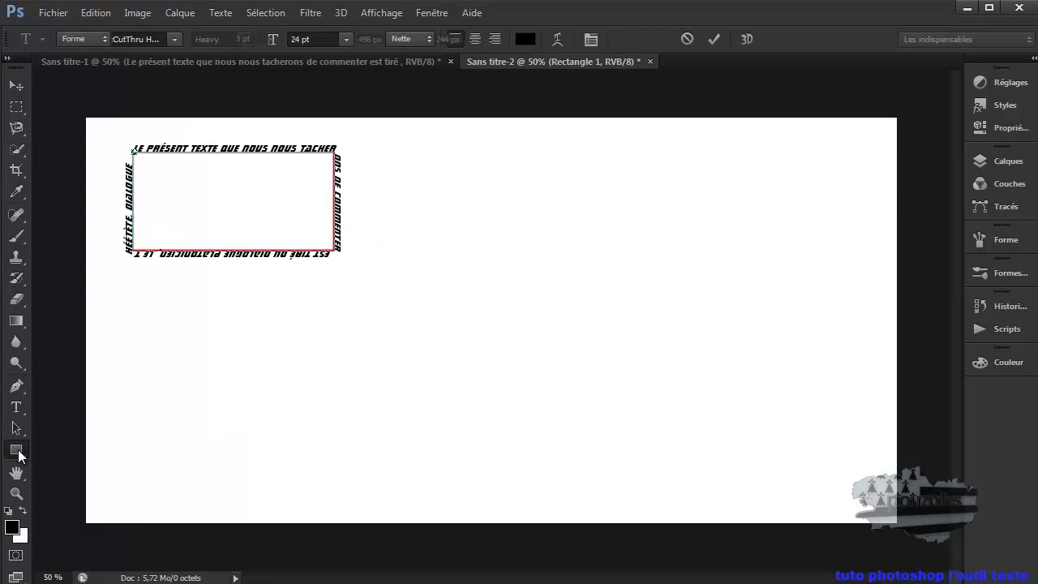
pyautogui.moveTo(395, 149)
pyautogui.mouseDown()
pyautogui.moveTo(396, 222)
pyautogui.moveTo(535, 251)
pyautogui.mouseUp()
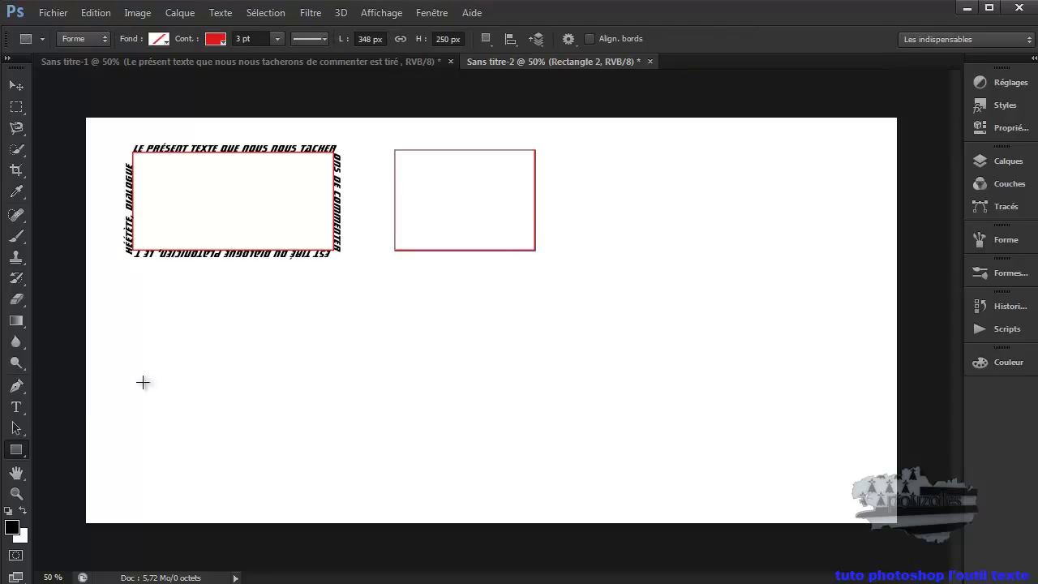
pyautogui.click(104, 38)
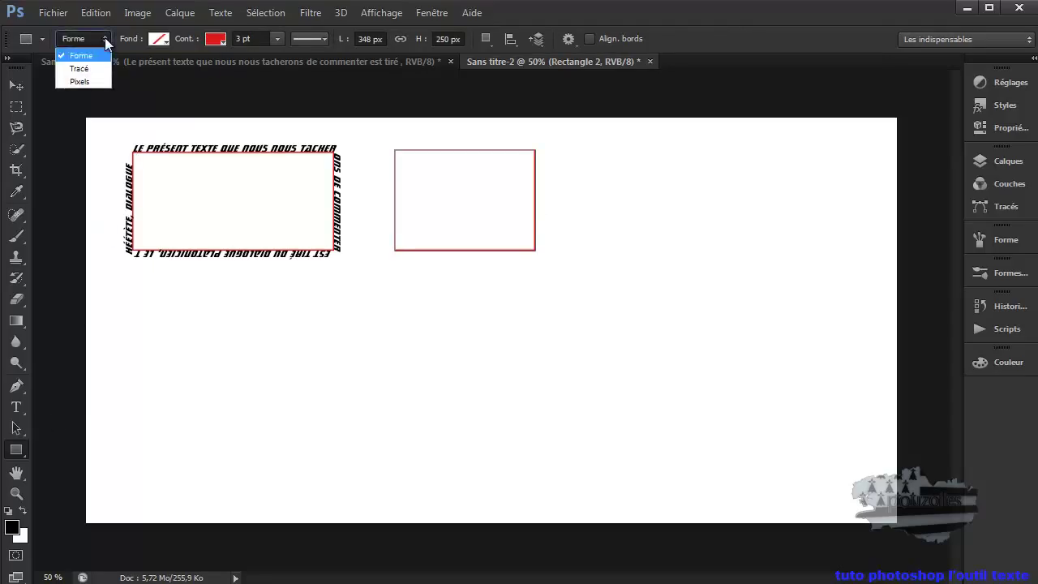
pyautogui.click(90, 68)
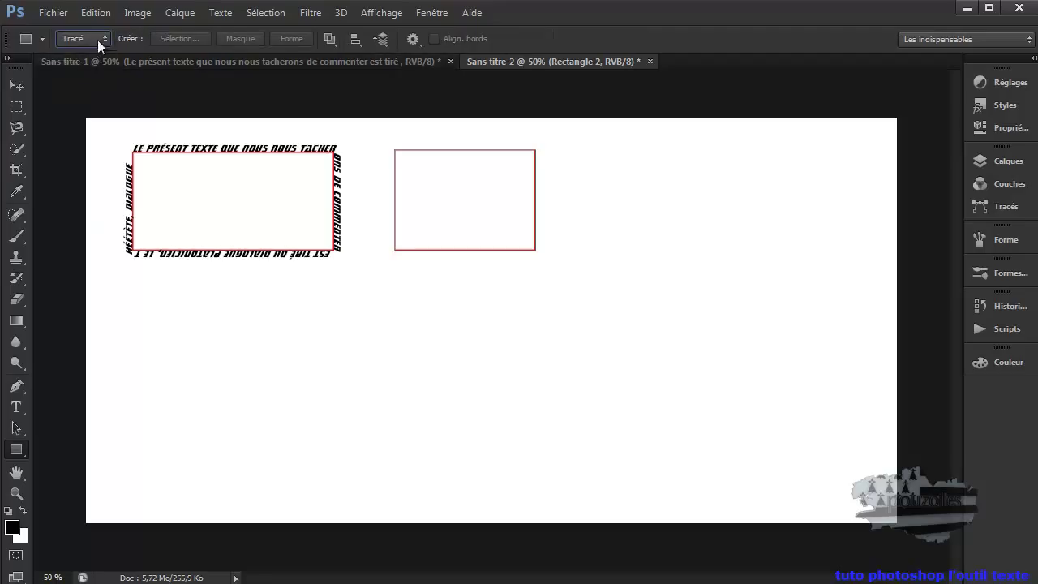
pyautogui.click(103, 39)
pyautogui.click(99, 54)
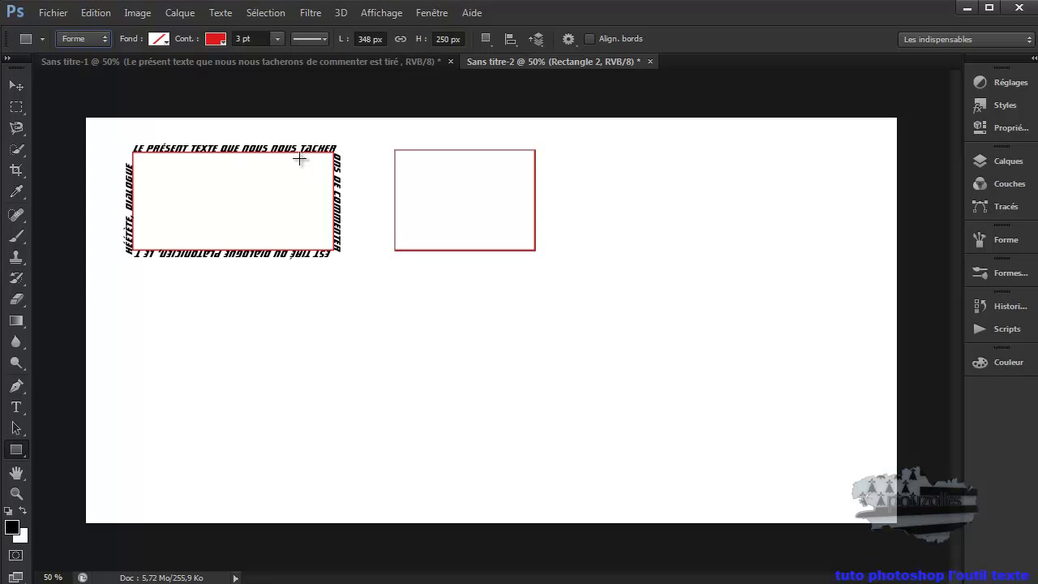
# Step: Paste the copied paragraph inside the second rectangle as area text
pyautogui.click(16, 408)
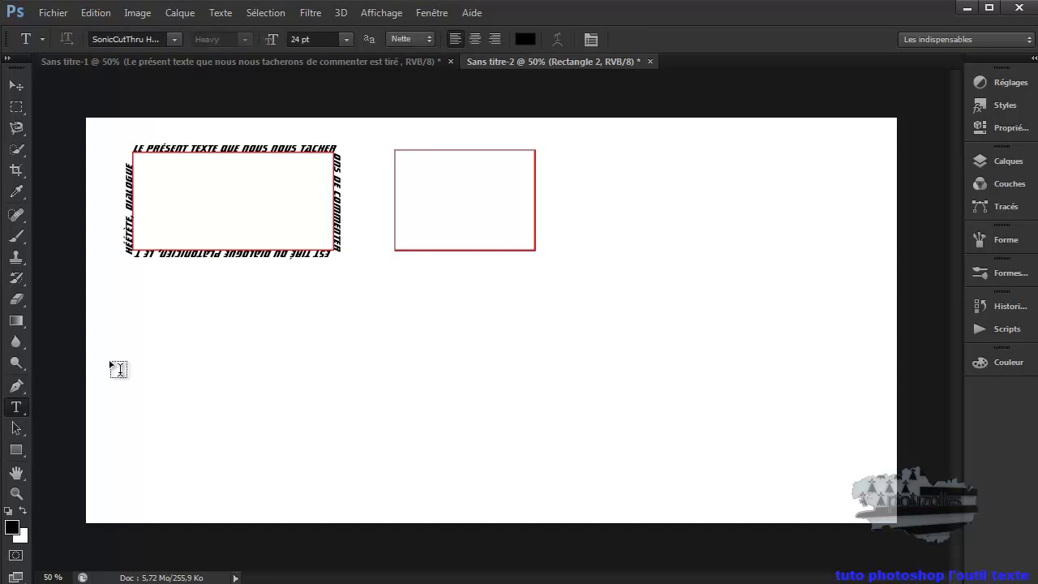
pyautogui.click(468, 199)
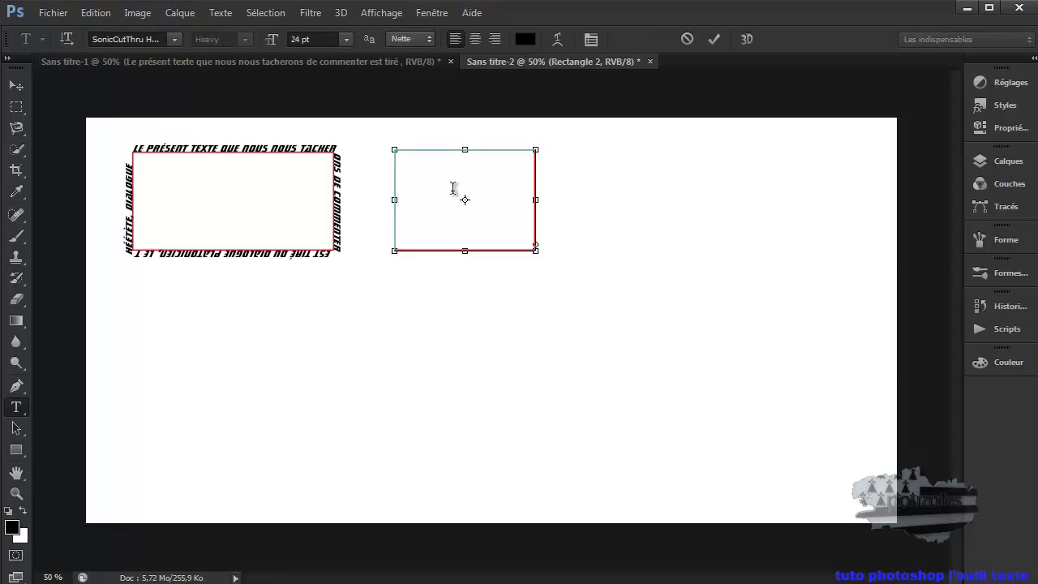
pyautogui.rightClick(453, 188)
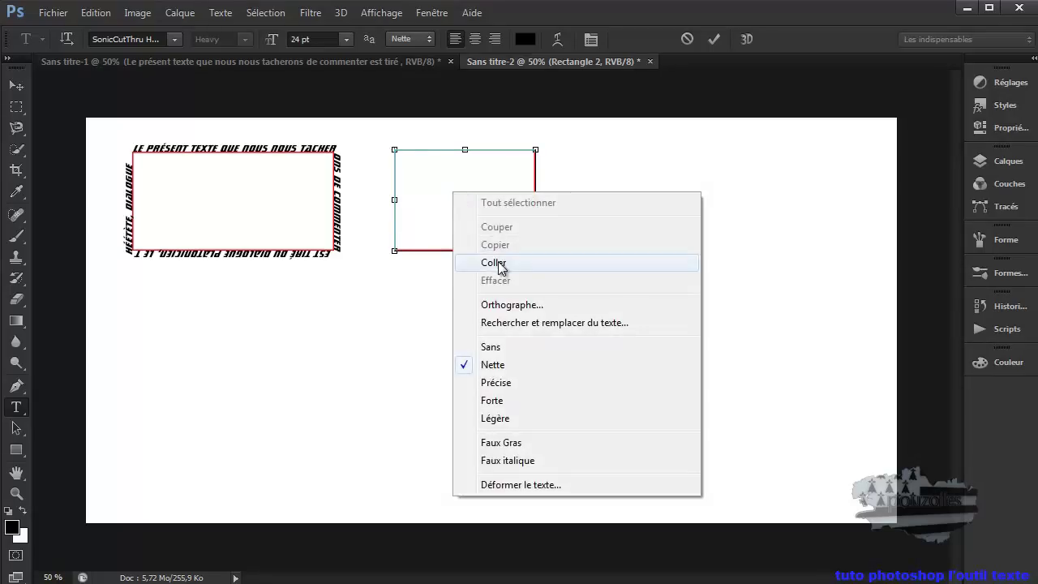
pyautogui.click(496, 265)
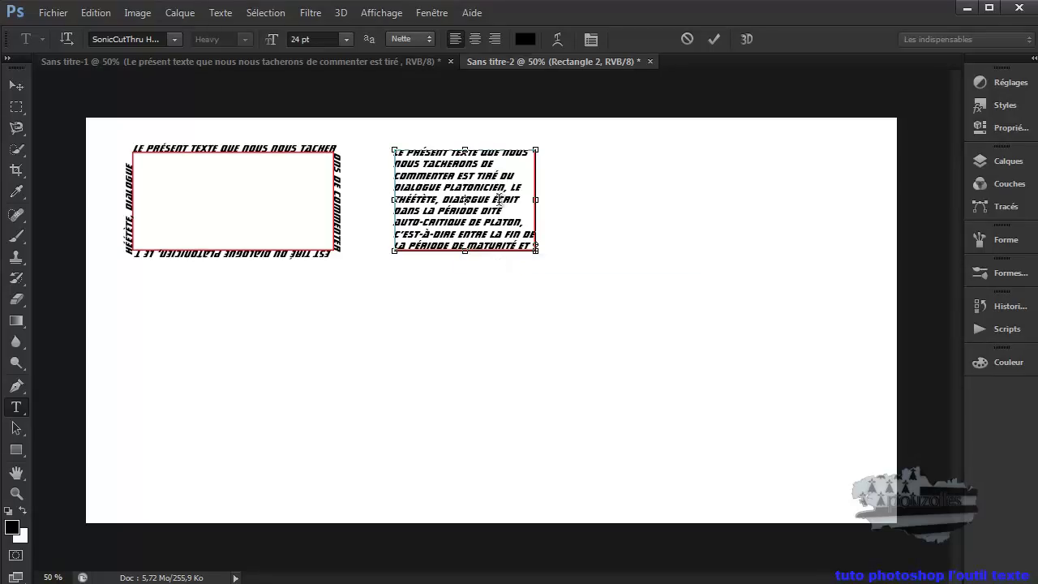
# Step: Draw a red-outlined ellipse shape about 468 by 440 px below the two rectangles and commit the area text
pyautogui.click(16, 450)
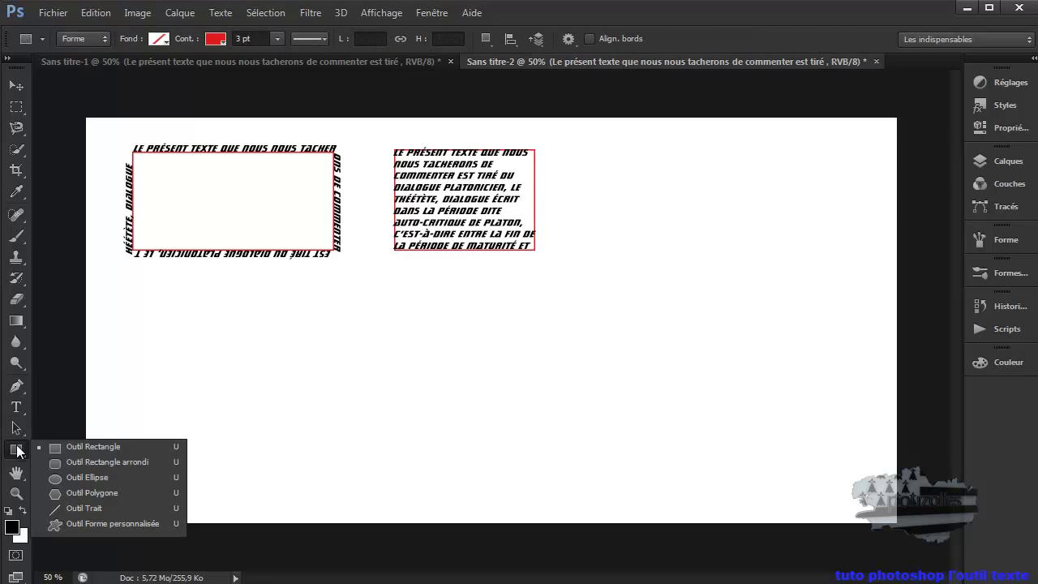
pyautogui.click(105, 477)
pyautogui.moveTo(270, 324); pyautogui.dragTo(458, 501)
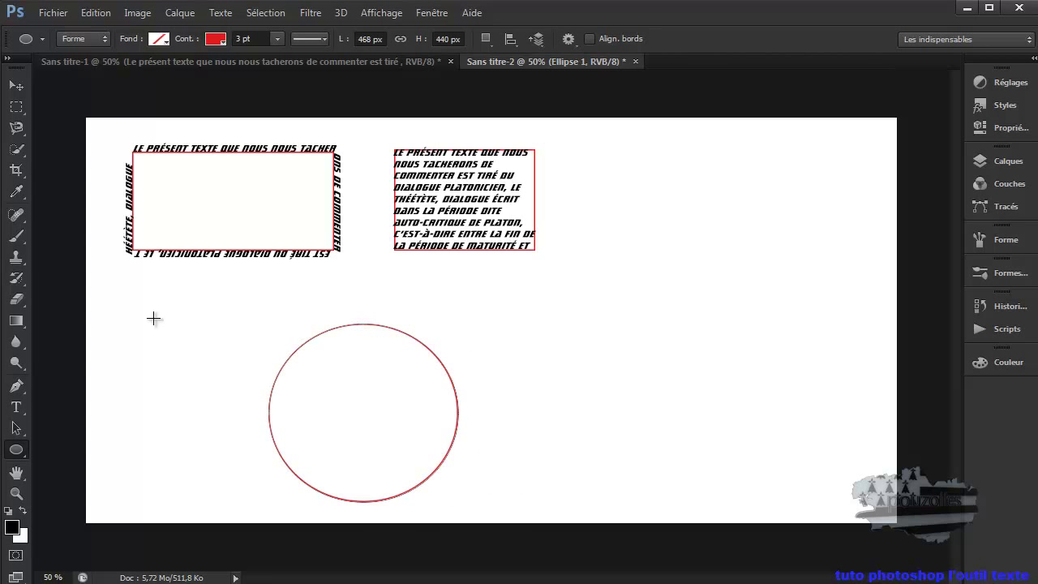
# Step: Switch the Ellipse tool to path mode (Tracé) and draw an elliptical path about 444 by 422 px right of the red ellipse
pyautogui.click(106, 38)
pyautogui.click(83, 68)
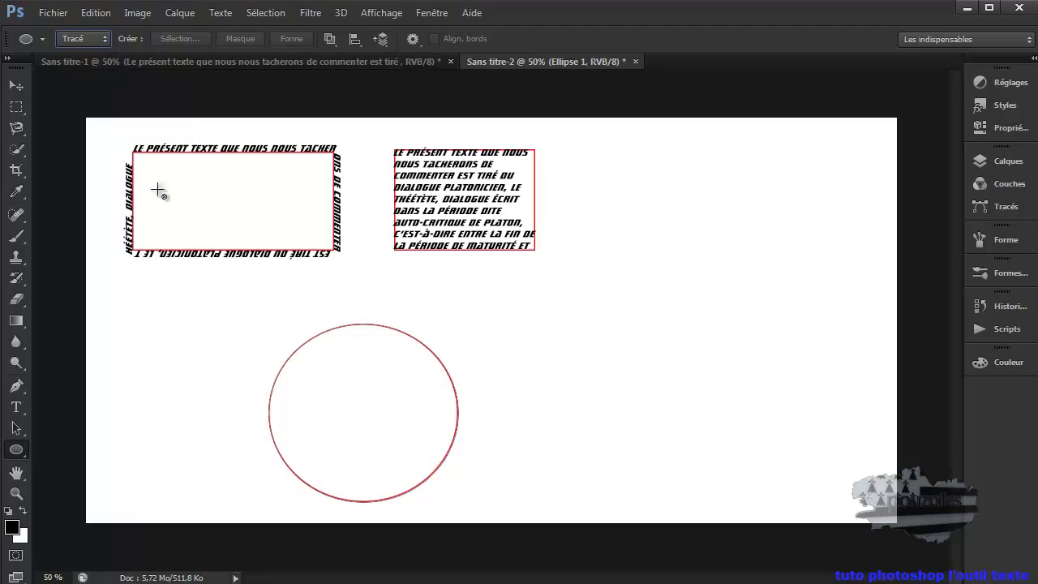
pyautogui.moveTo(549, 365); pyautogui.dragTo(729, 536)
# Step: Move the red ellipse beneath the first rectangle and the elliptical path beneath the second rectangle, beside the red ellipse
pyautogui.click(17, 86)
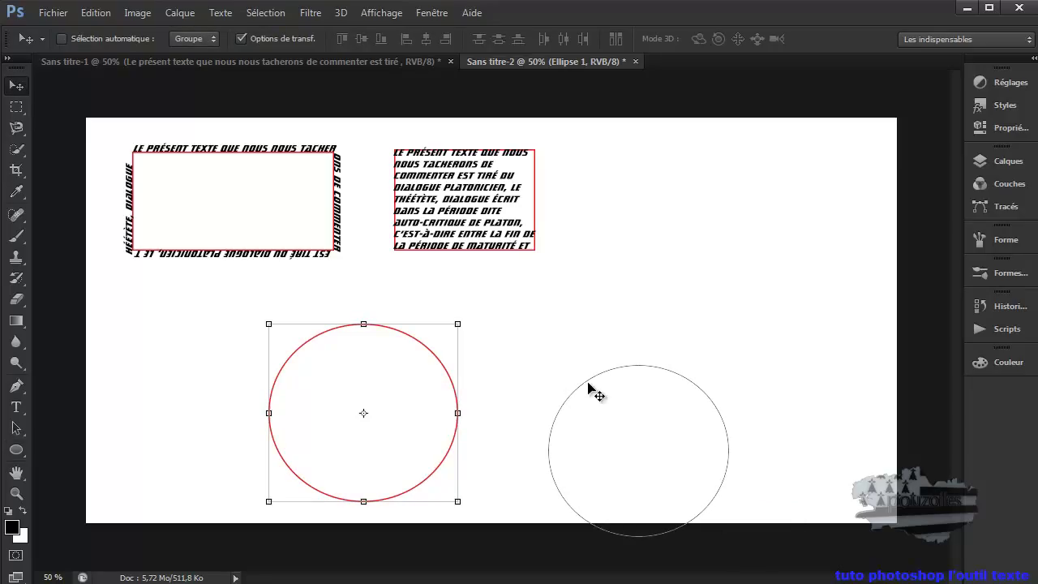
pyautogui.moveTo(588, 383); pyautogui.dragTo(427, 333)
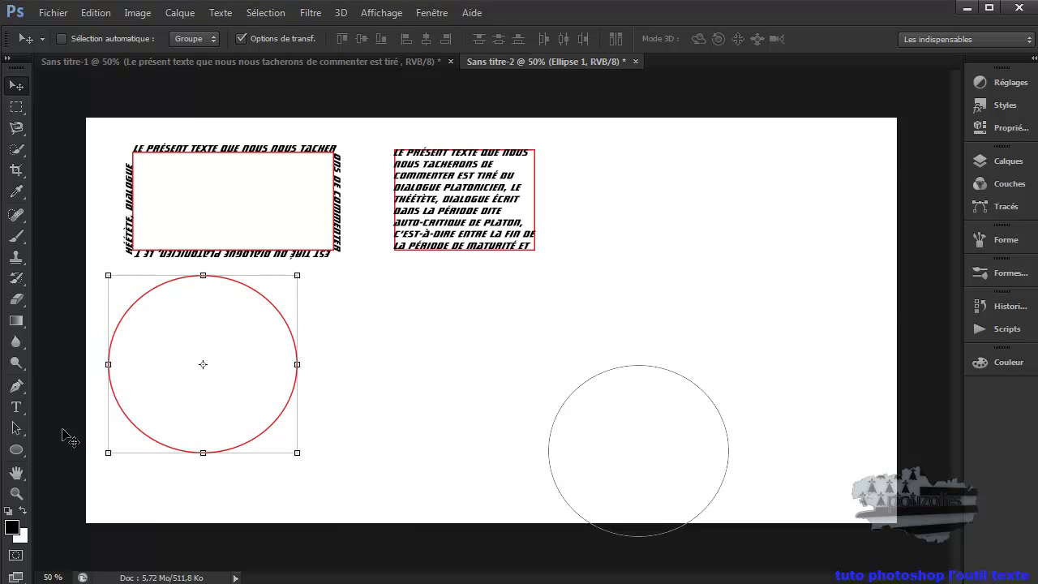
pyautogui.click(17, 426)
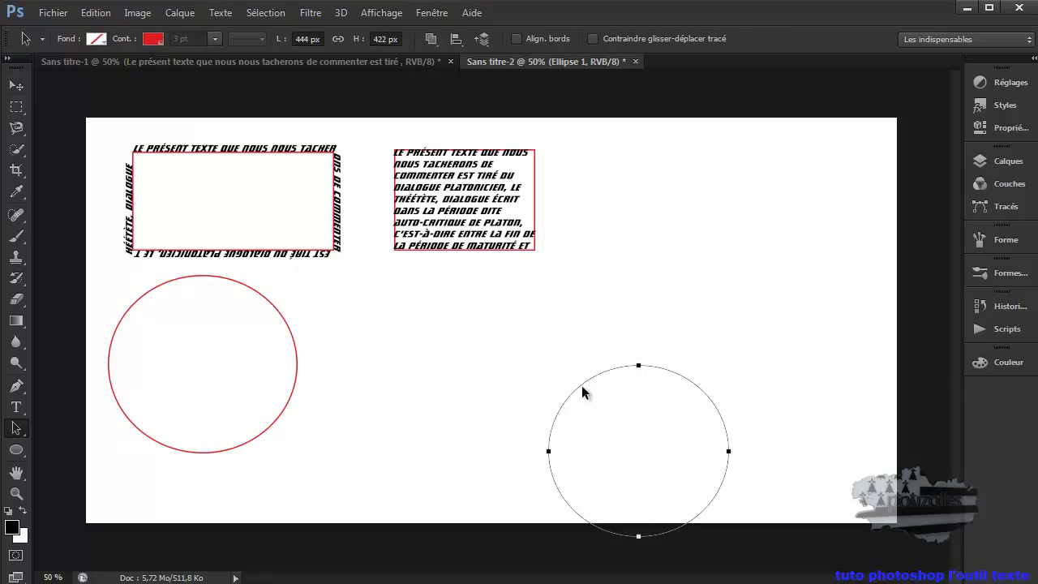
pyautogui.moveTo(595, 404); pyautogui.dragTo(386, 323)
# Step: Paste the copied paragraph along the elliptical path, starting from its upper-left side
pyautogui.click(16, 407)
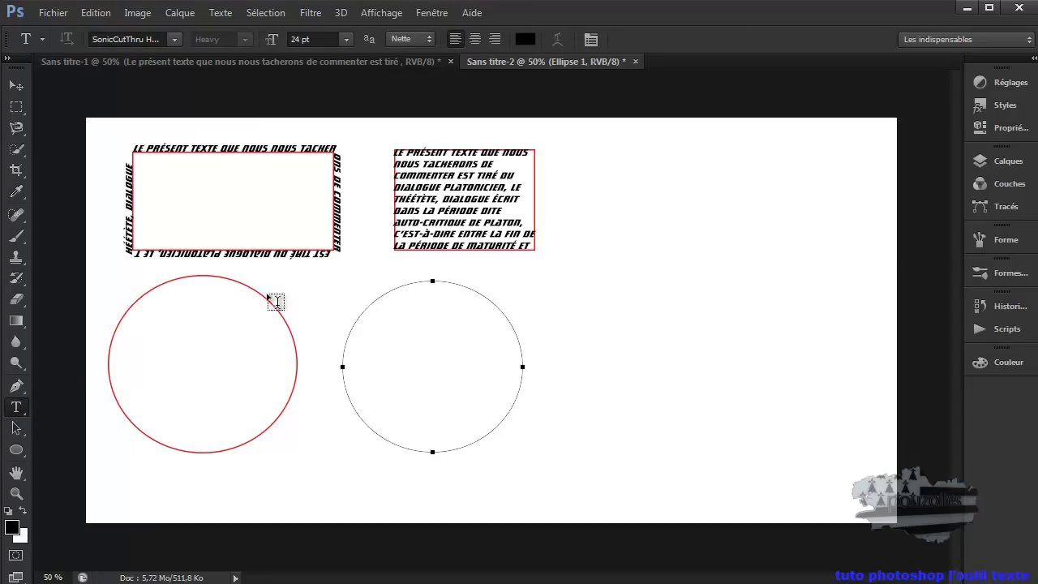
pyautogui.click(365, 308)
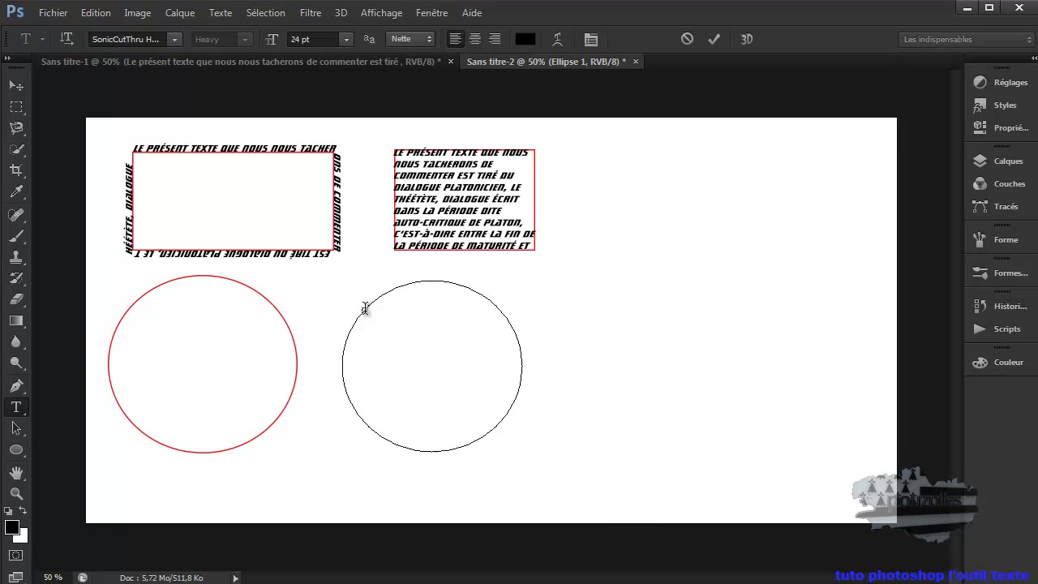
pyautogui.rightClick(365, 308)
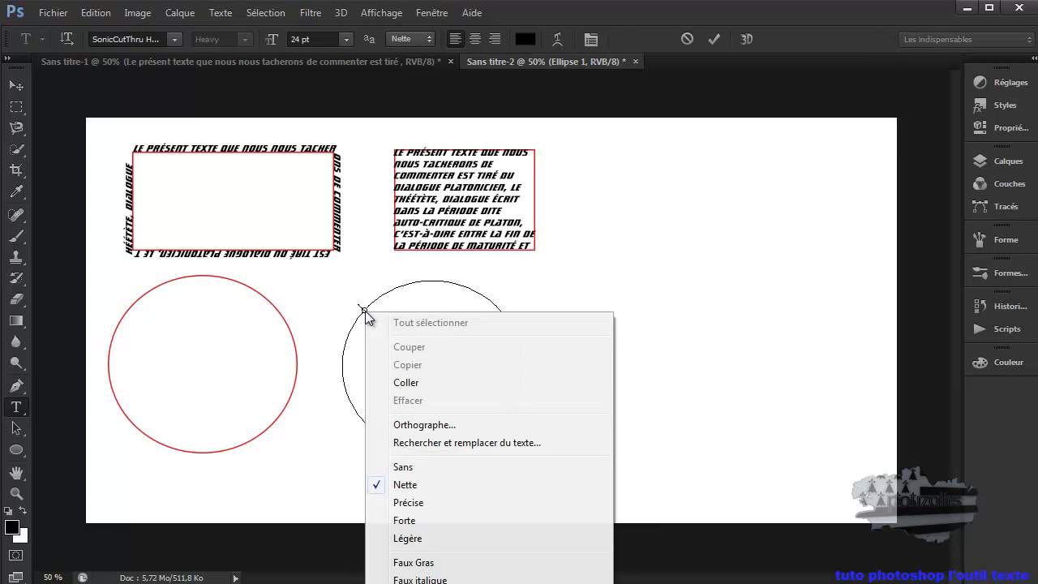
pyautogui.click(416, 383)
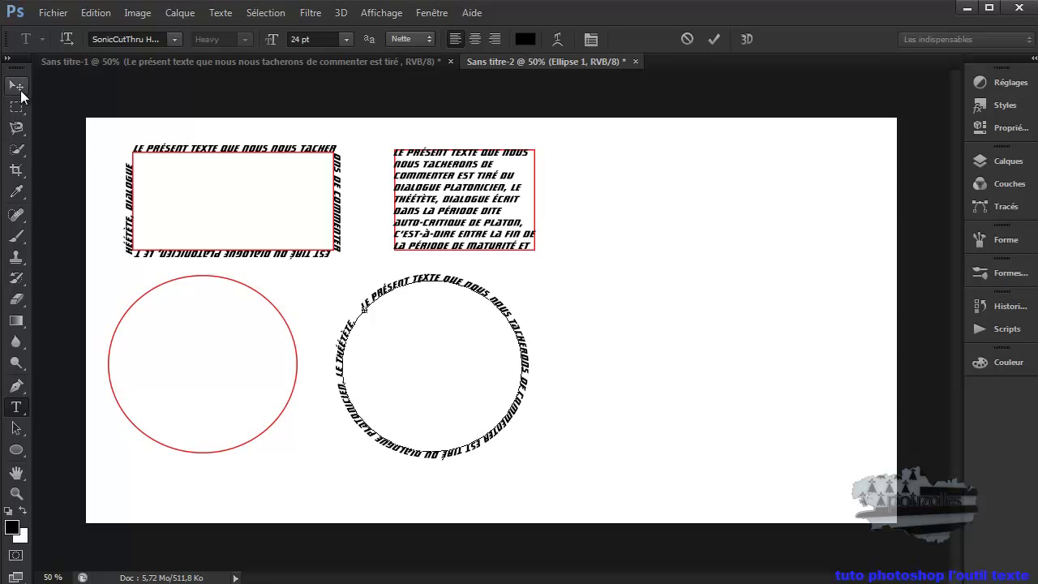
# Step: Select the red ellipse beneath the first rectangle and paste the copied paragraph inside it as area text
pyautogui.click(16, 428)
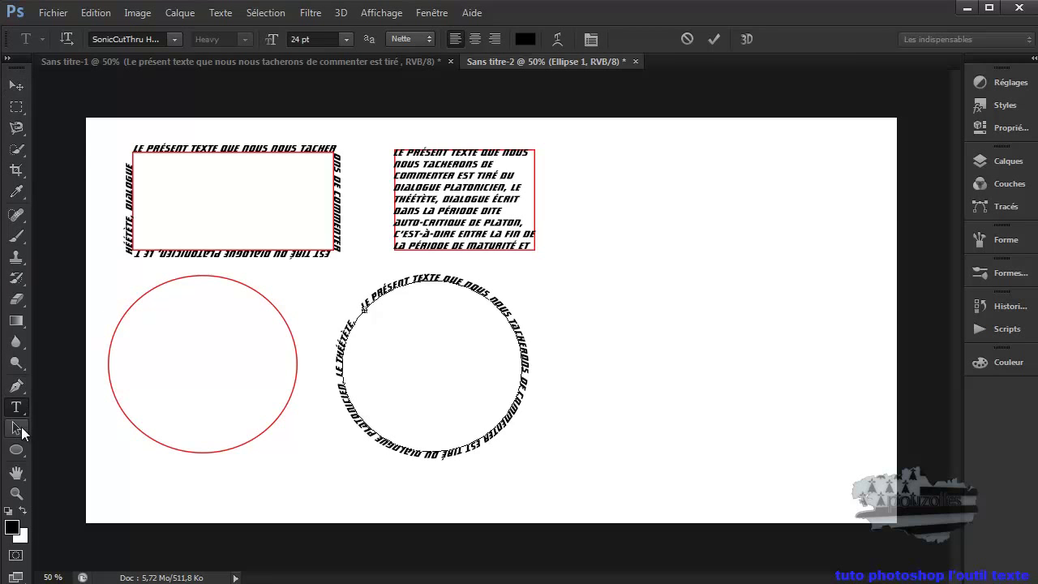
pyautogui.click(118, 324)
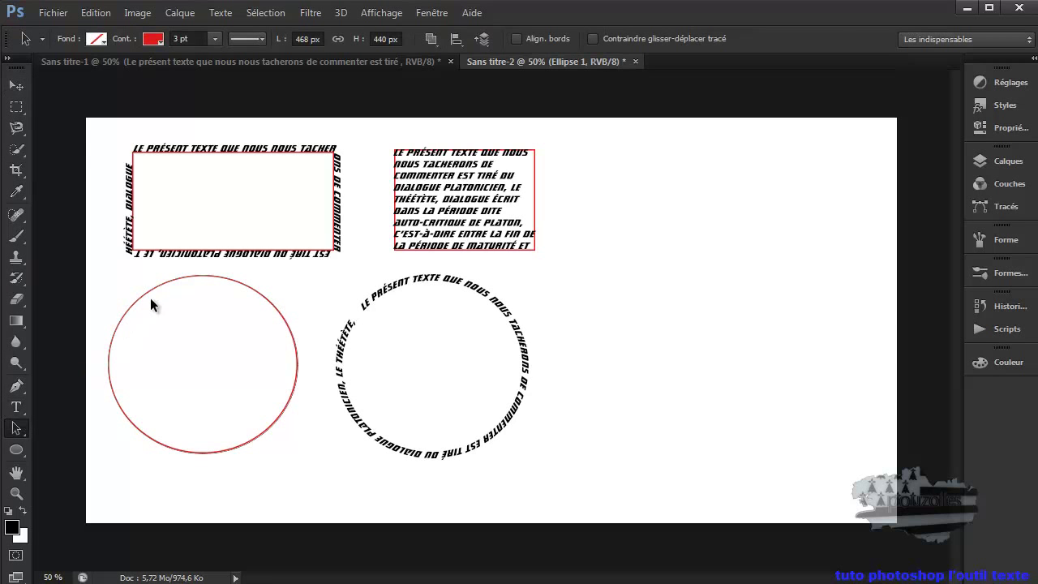
pyautogui.click(19, 408)
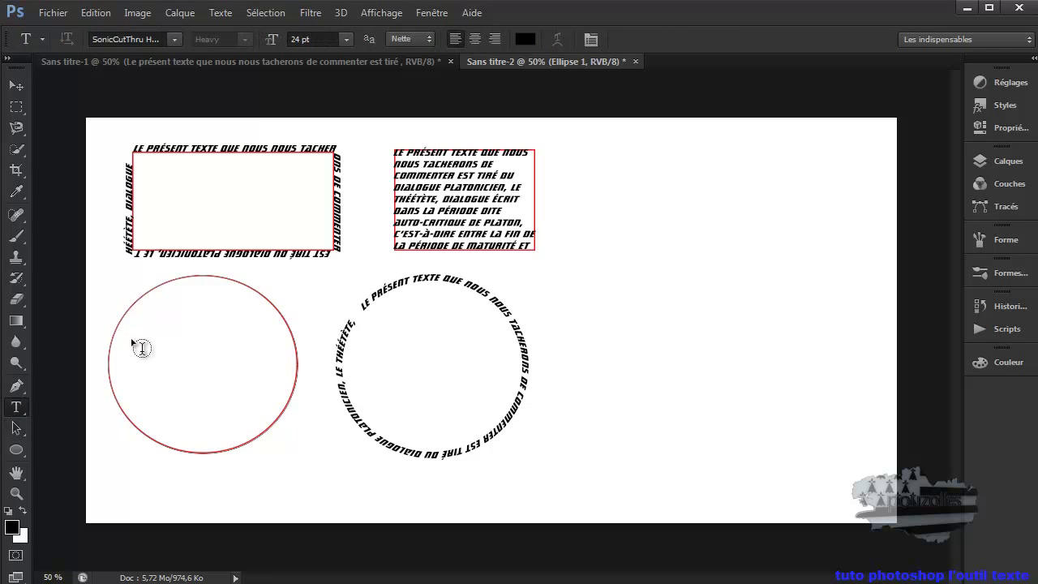
pyautogui.click(165, 332)
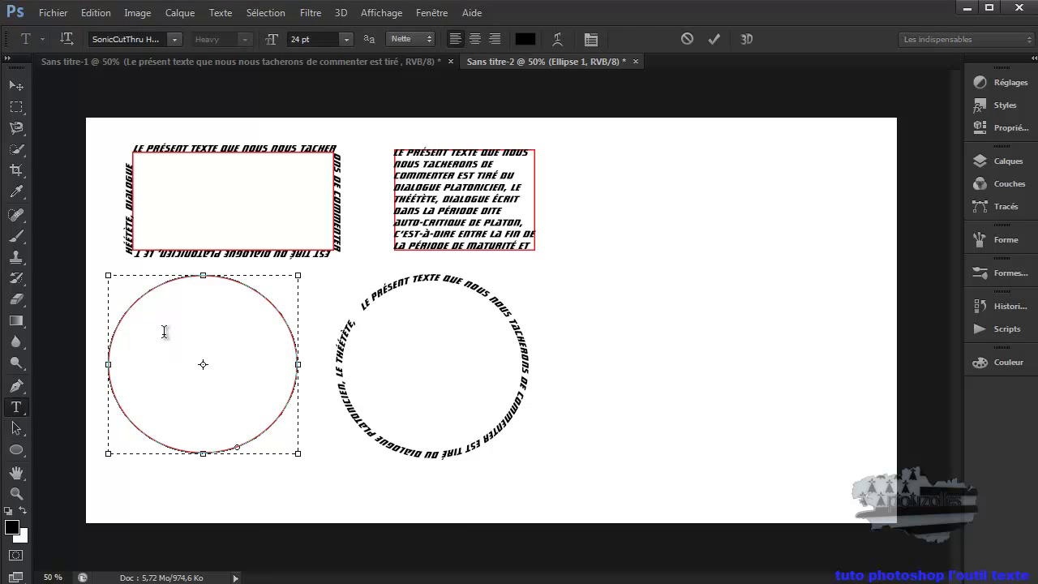
pyautogui.rightClick(164, 332)
pyautogui.click(216, 477)
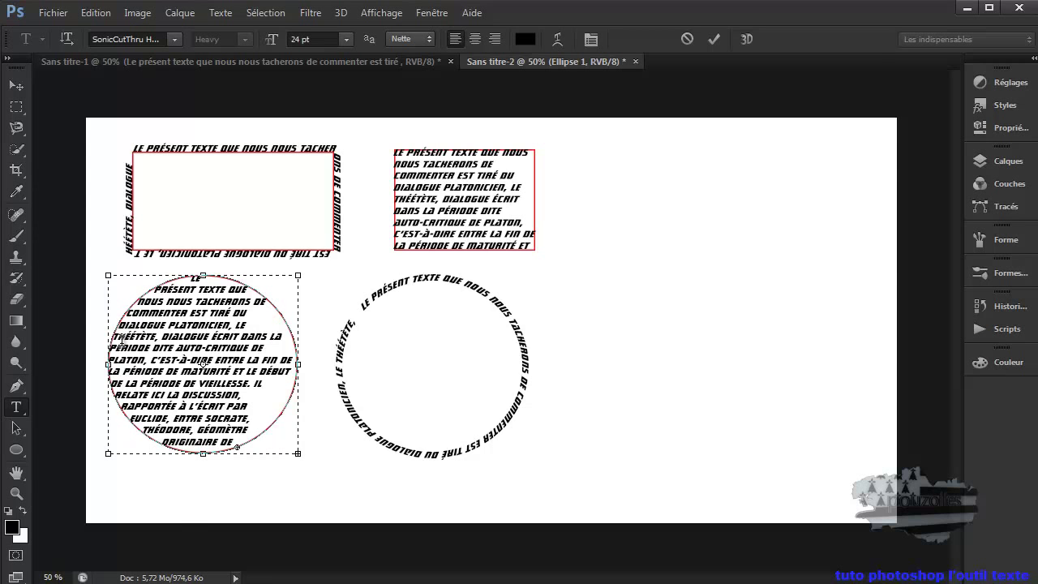
# Step: Draw a heart path with the Custom Shape tool and move it clear of the texts, into the canvas's upper-right area
pyautogui.click(20, 450)
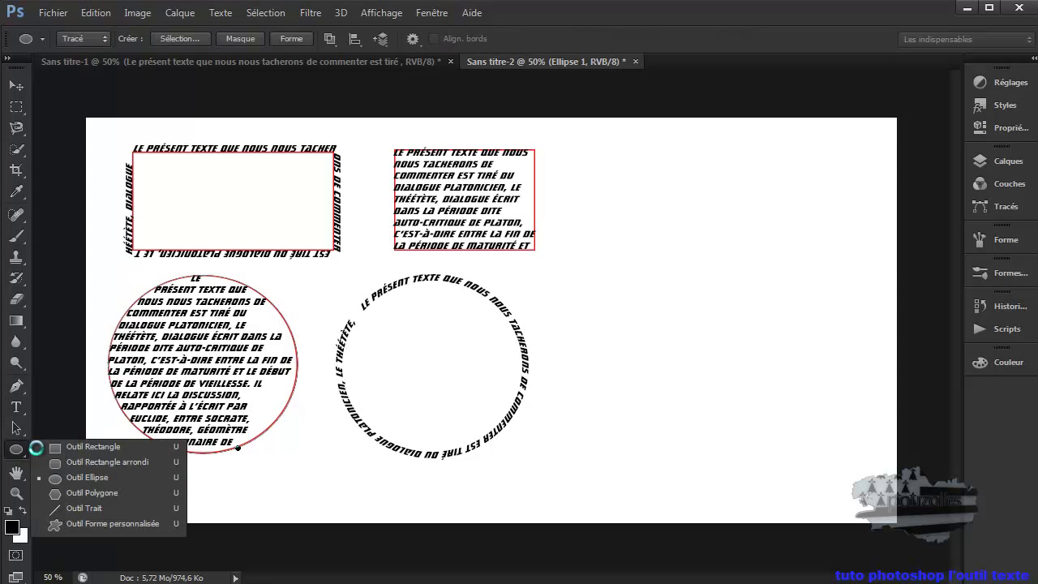
pyautogui.click(87, 524)
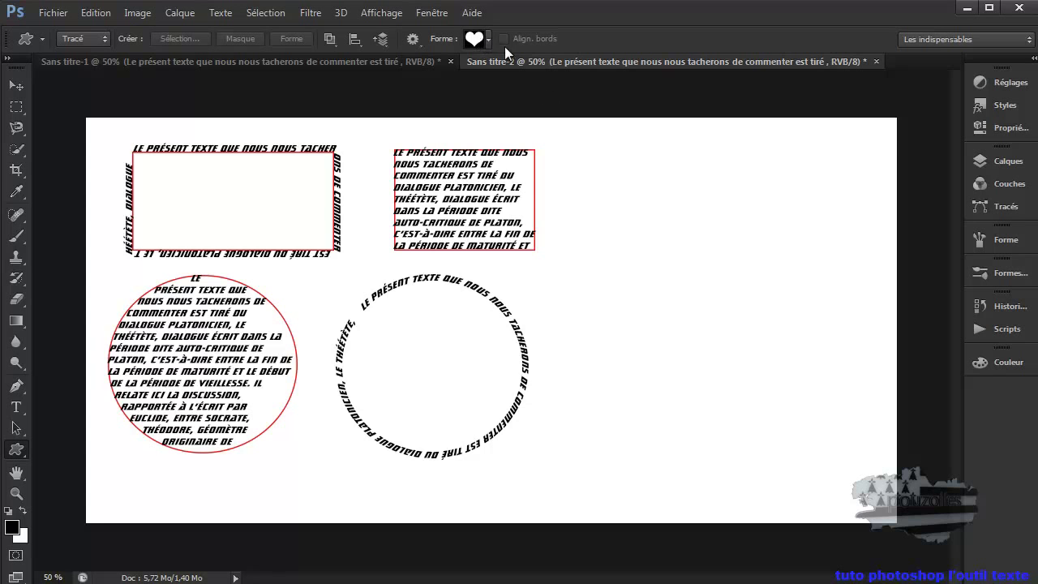
pyautogui.moveTo(717, 186); pyautogui.dragTo(529, 379)
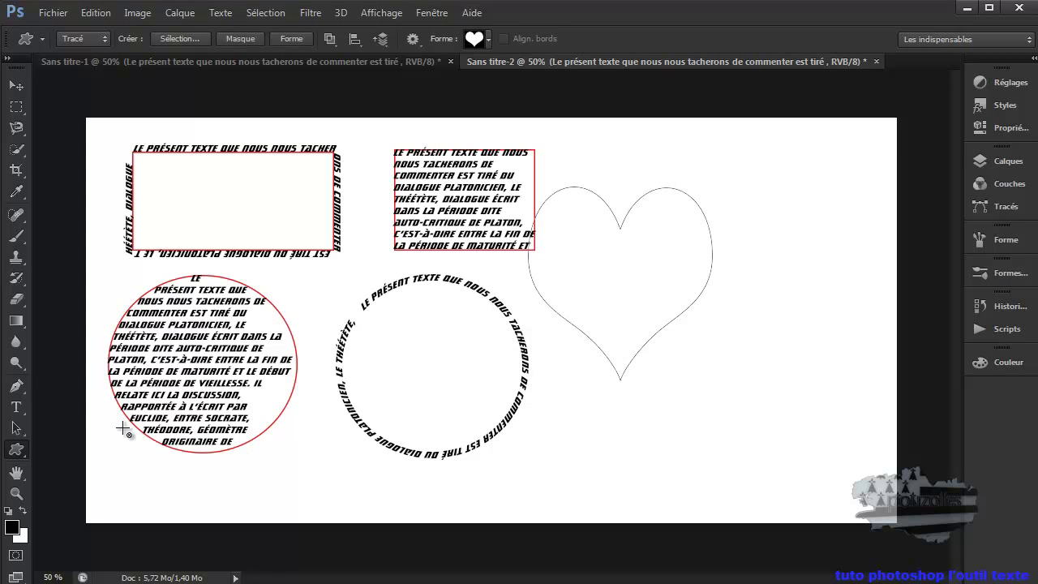
pyautogui.click(16, 428)
pyautogui.moveTo(616, 233); pyautogui.dragTo(683, 206)
# Step: Paste the copied paragraph along the heart path from its upper-left curve, commit it and centre the text
pyautogui.click(16, 406)
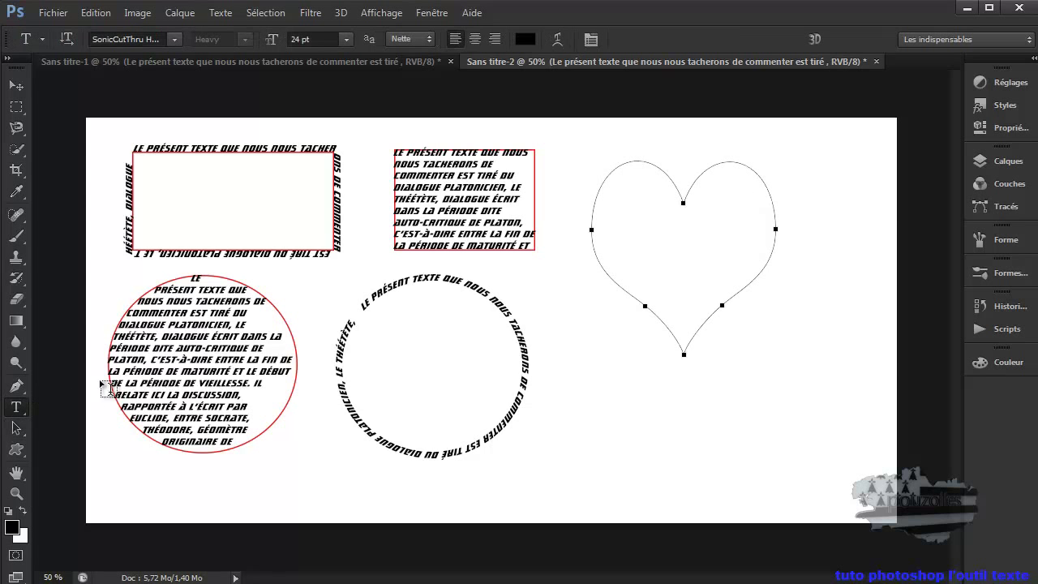
pyautogui.click(613, 166)
pyautogui.rightClick(614, 167)
pyautogui.click(652, 235)
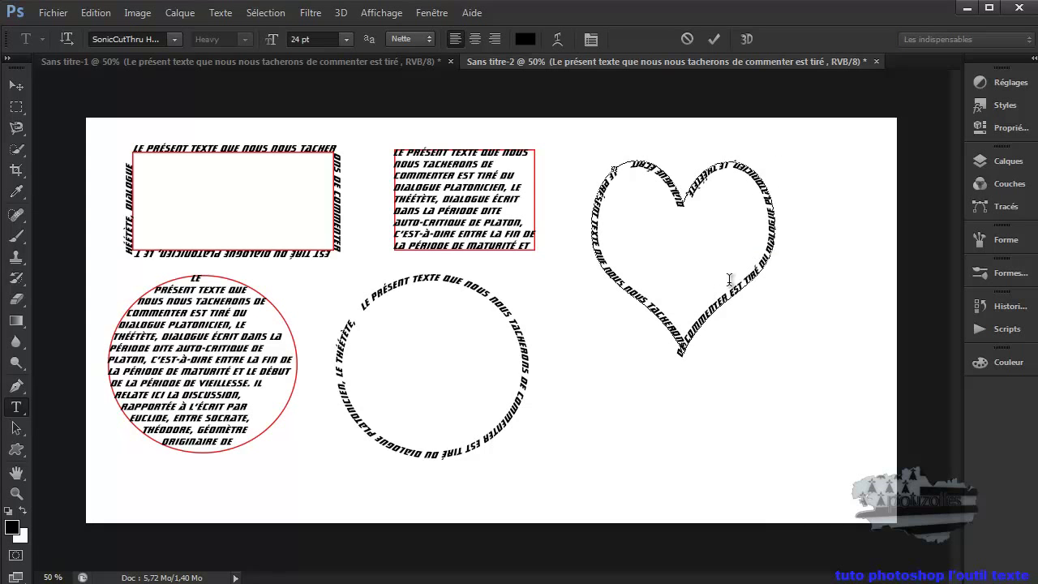
pyautogui.click(714, 38)
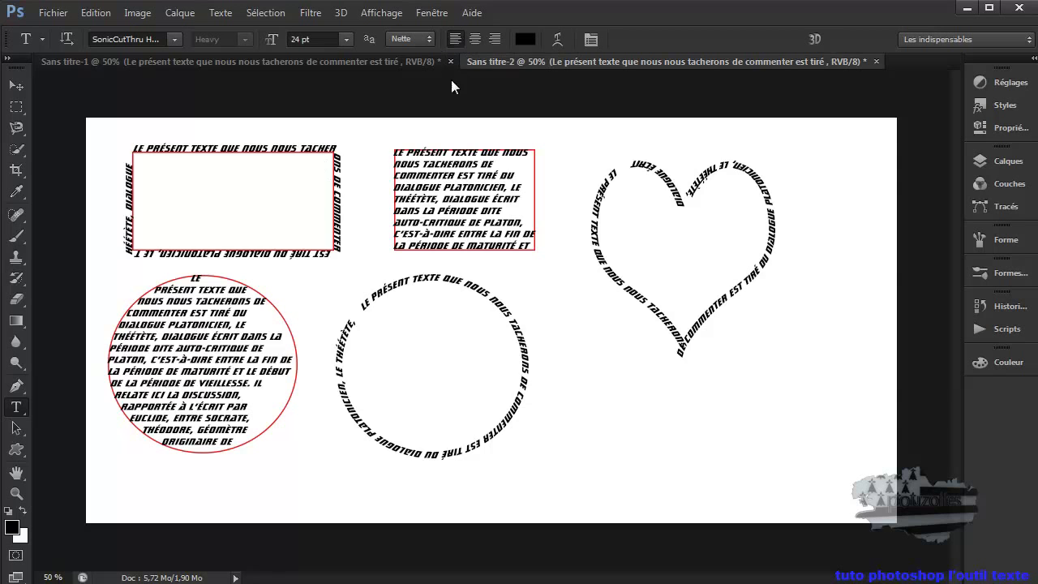
pyautogui.click(474, 39)
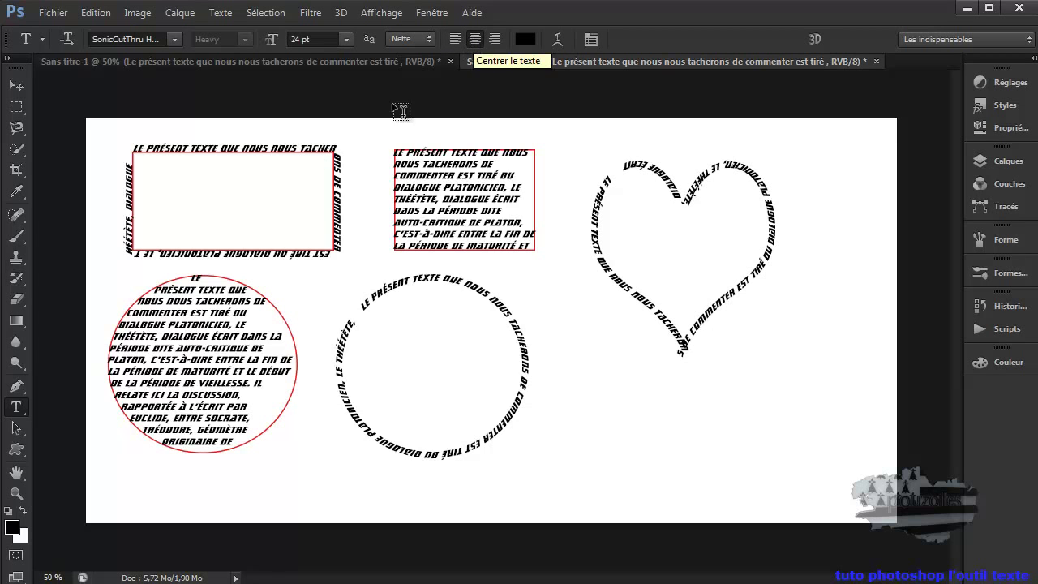
# Step: Draw a wide rectangular path (Tracé) beneath the heart with the Rectangle tool
pyautogui.click(17, 451)
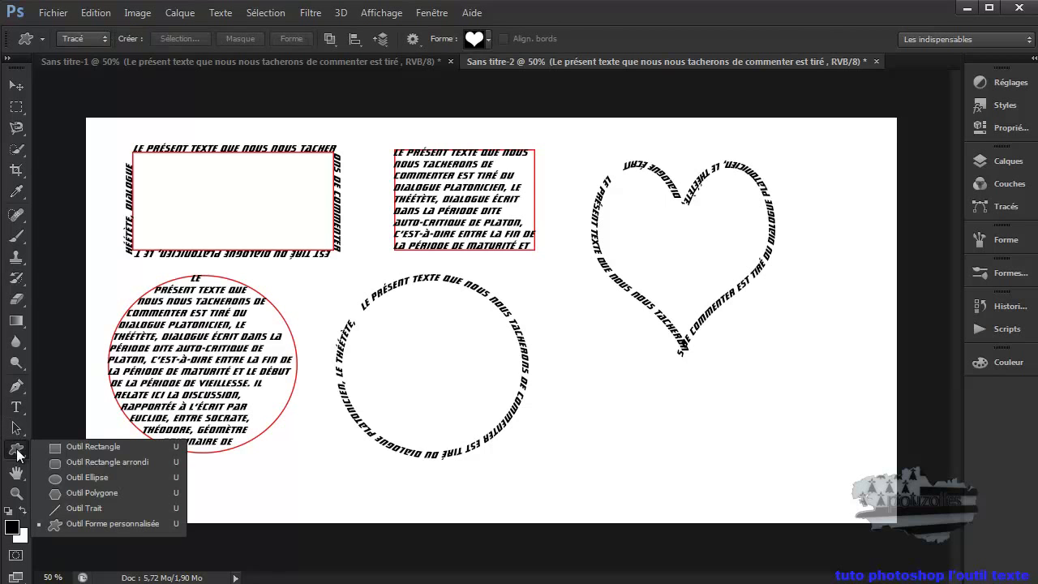
pyautogui.click(89, 447)
pyautogui.moveTo(608, 399); pyautogui.dragTo(794, 481)
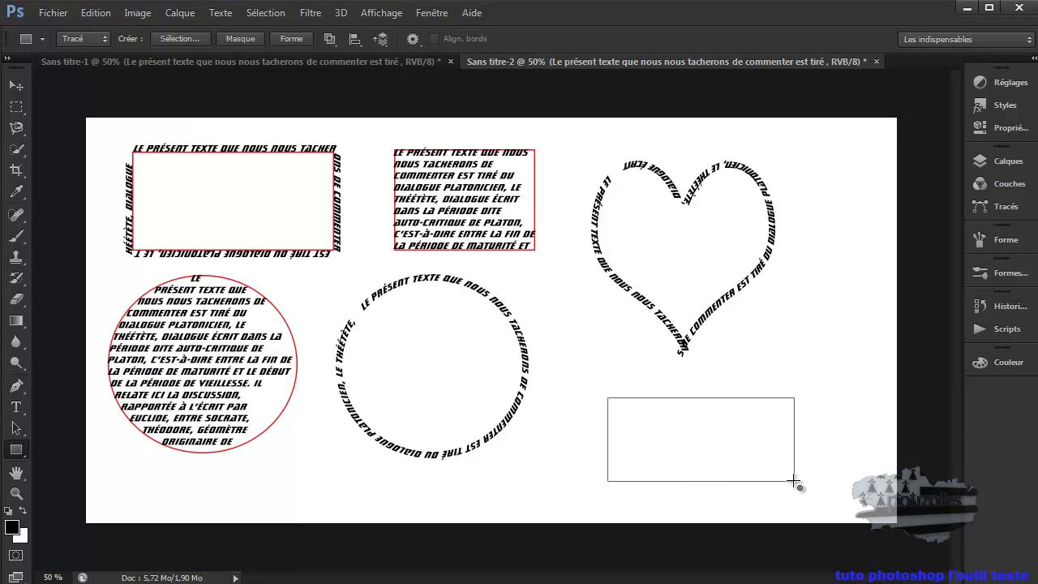
# Step: Paste the copied paragraph around the new rectangular path, placing the insertion point on its upper edge
pyautogui.click(17, 407)
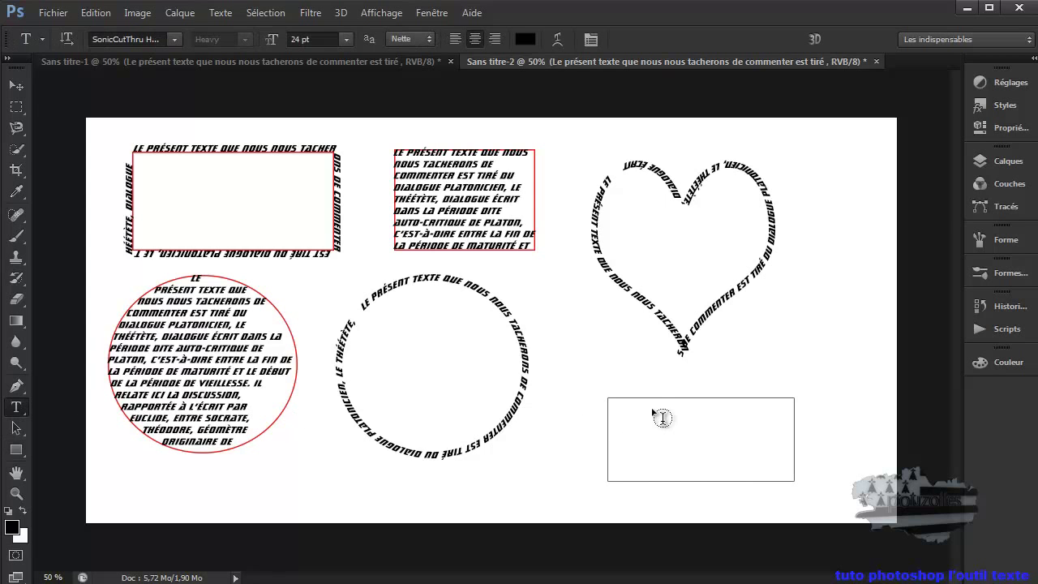
pyautogui.click(653, 397)
pyautogui.rightClick(653, 398)
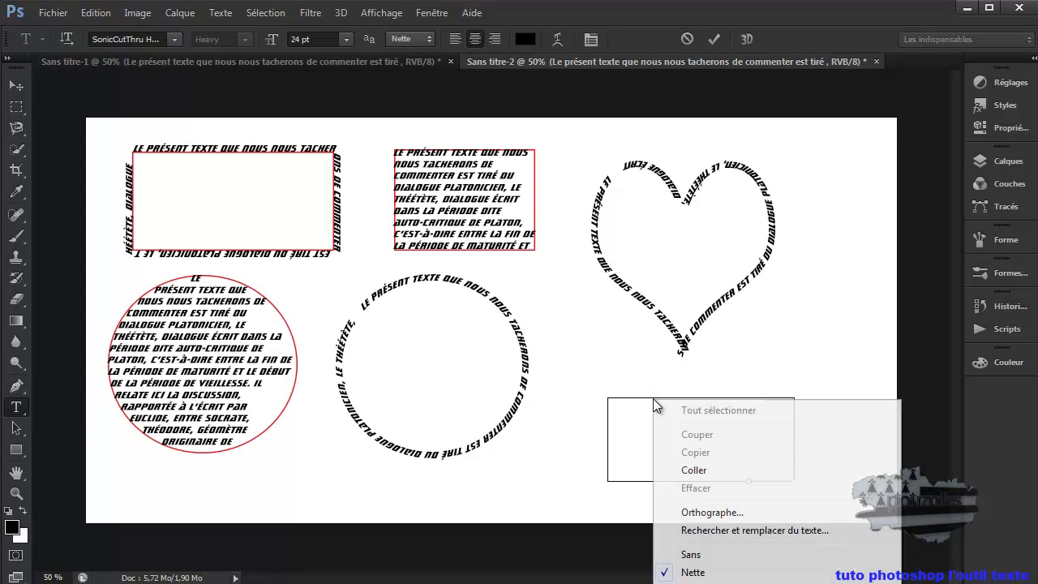
pyautogui.click(694, 470)
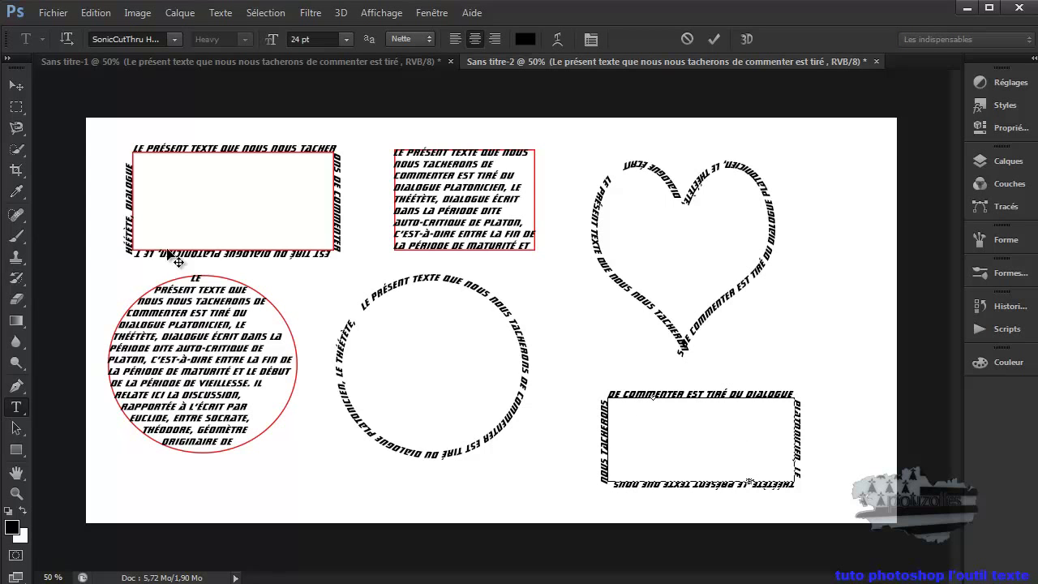
# Step: Commit the text and create a new blank 2000 x 1000 px RGB document with a white background
pyautogui.click(17, 390)
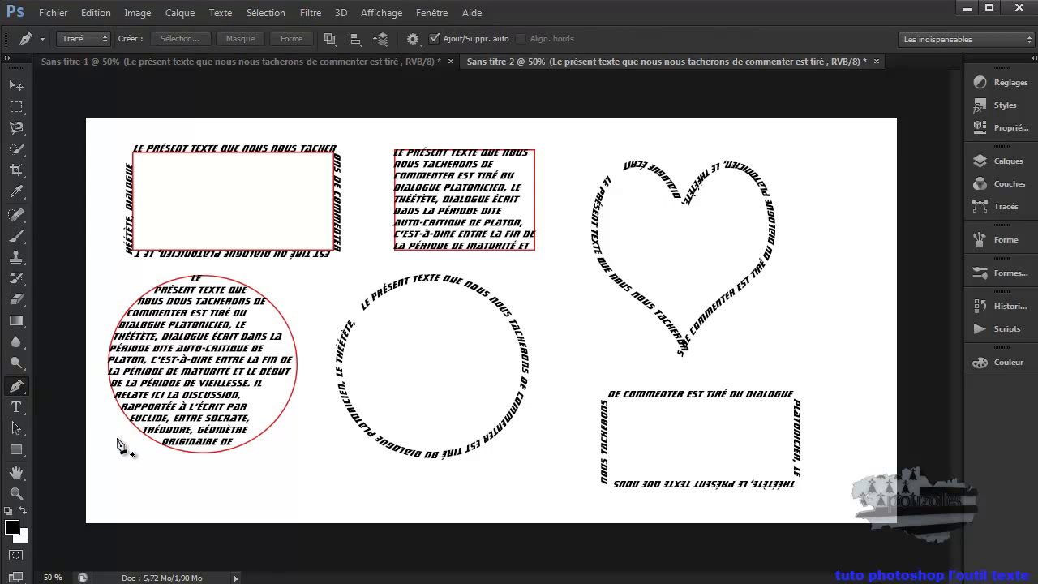
pyautogui.click(53, 13)
pyautogui.click(64, 28)
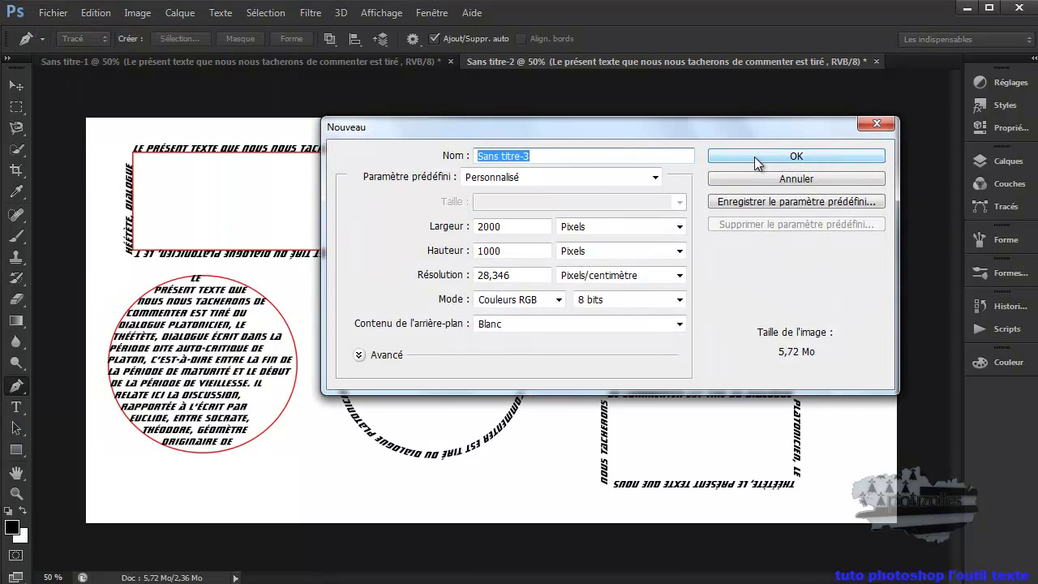
pyautogui.click(787, 130)
# Step: Draw a wavy three-point Pen path that arches up and dips down across the new canvas
pyautogui.moveTo(144, 342); pyautogui.dragTo(221, 277)
pyautogui.moveTo(421, 300); pyautogui.dragTo(524, 396)
pyautogui.moveTo(670, 403); pyautogui.dragTo(802, 332)
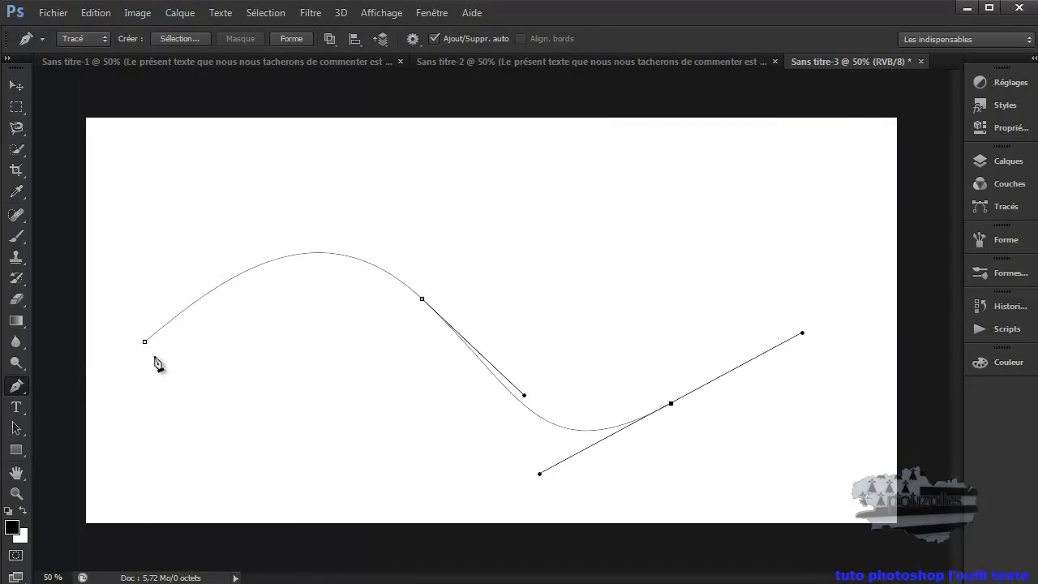
# Step: Try pasting the copied paragraph as centred text on the rising part of the three-point wavy path
pyautogui.click(16, 407)
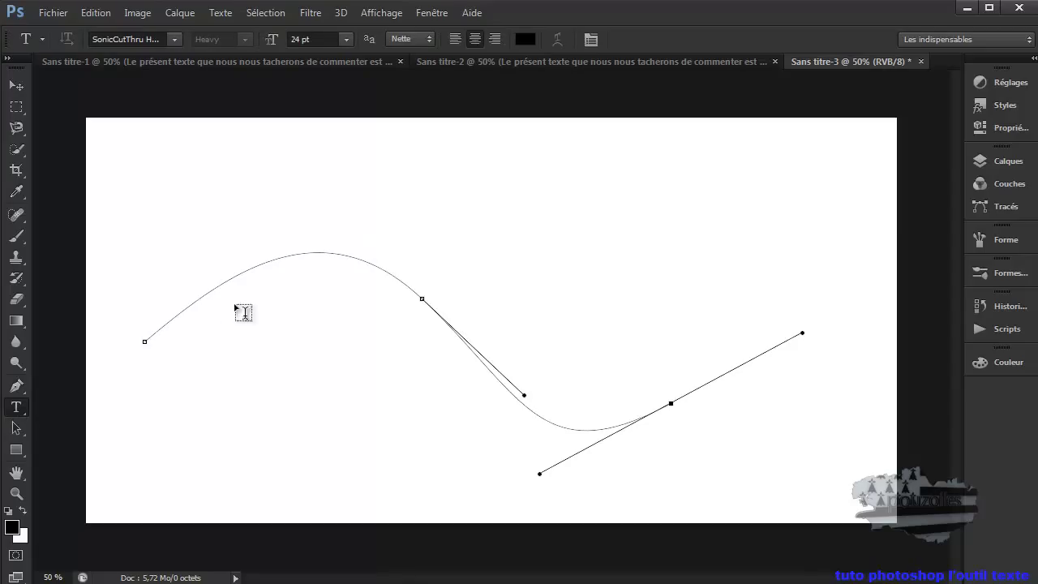
pyautogui.click(254, 264)
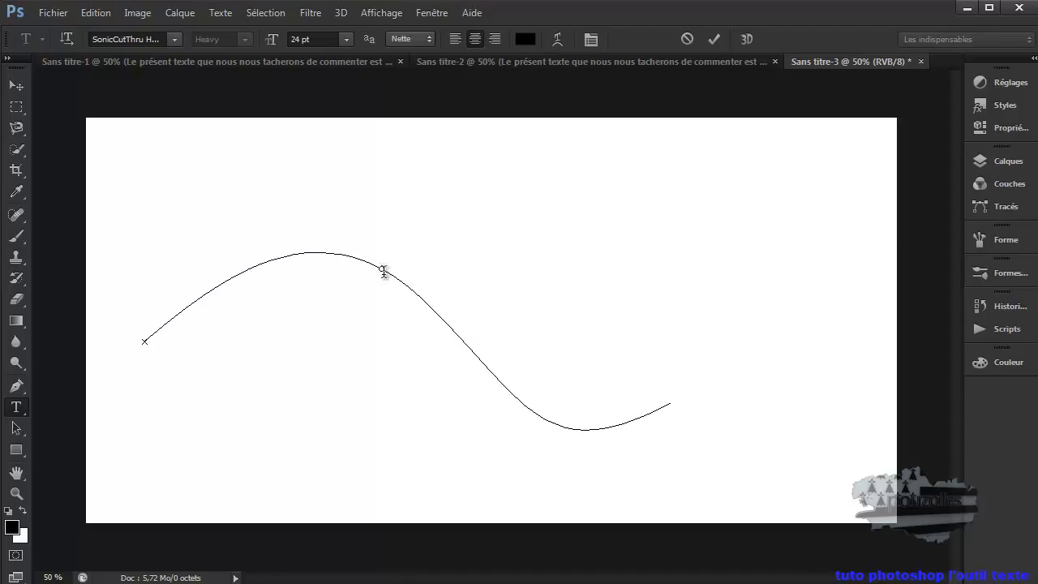
pyautogui.rightClick(252, 264)
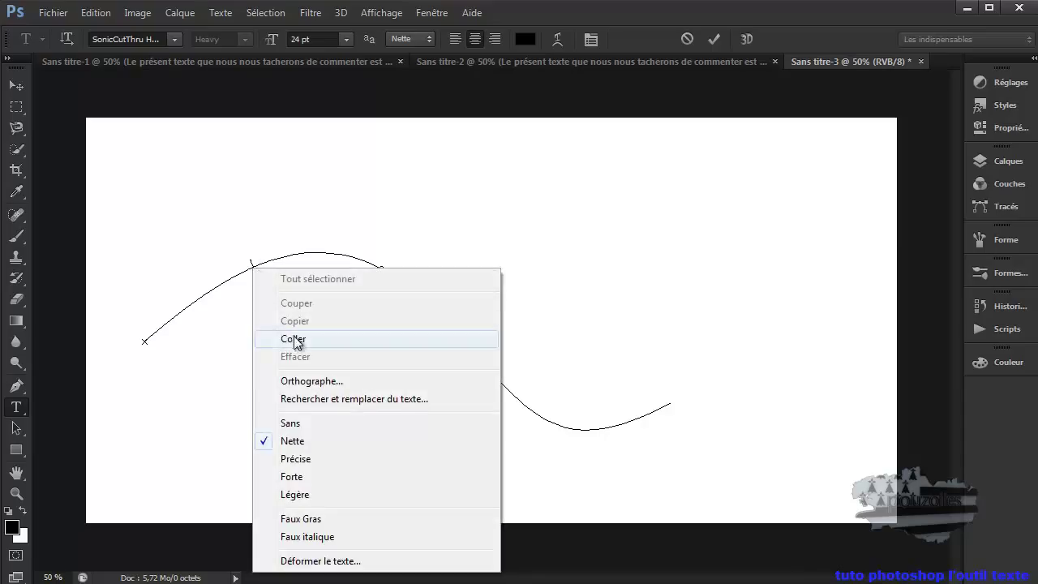
pyautogui.click(295, 338)
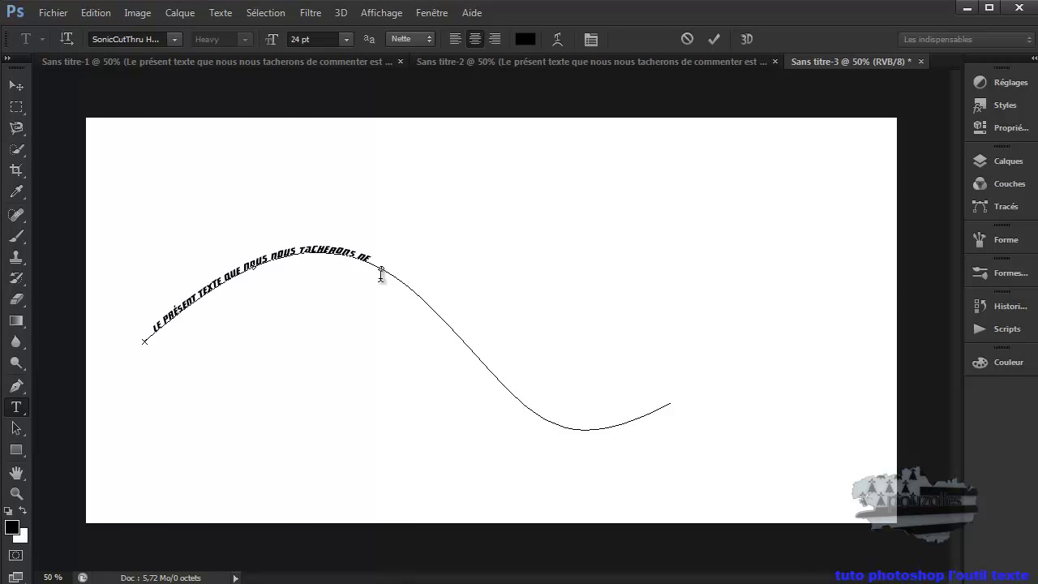
# Step: Undo the text paste and delete the text layer, leaving only the Arrière-plan layer
pyautogui.click(103, 12)
pyautogui.click(109, 31)
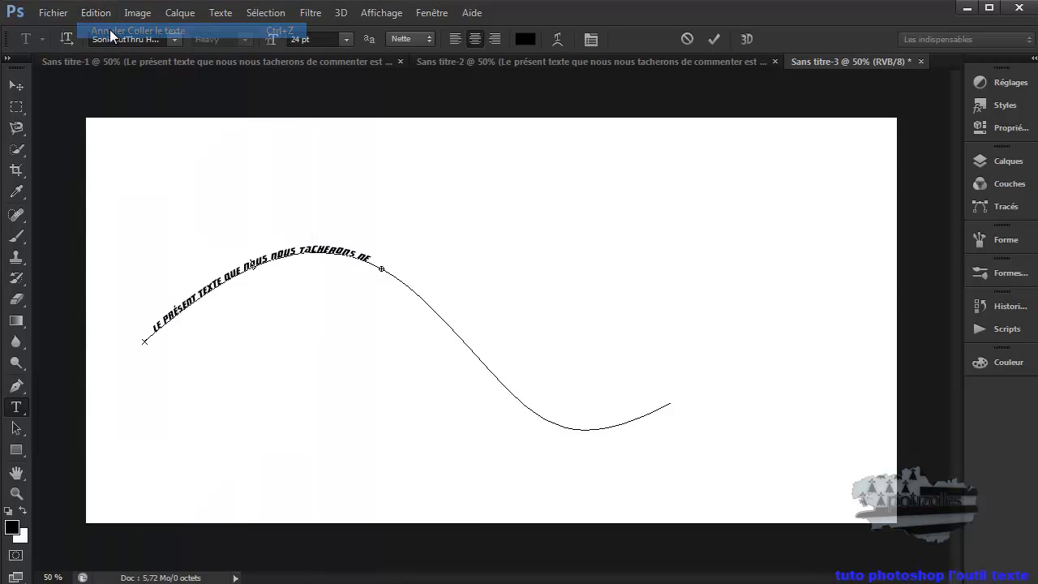
pyautogui.click(104, 13)
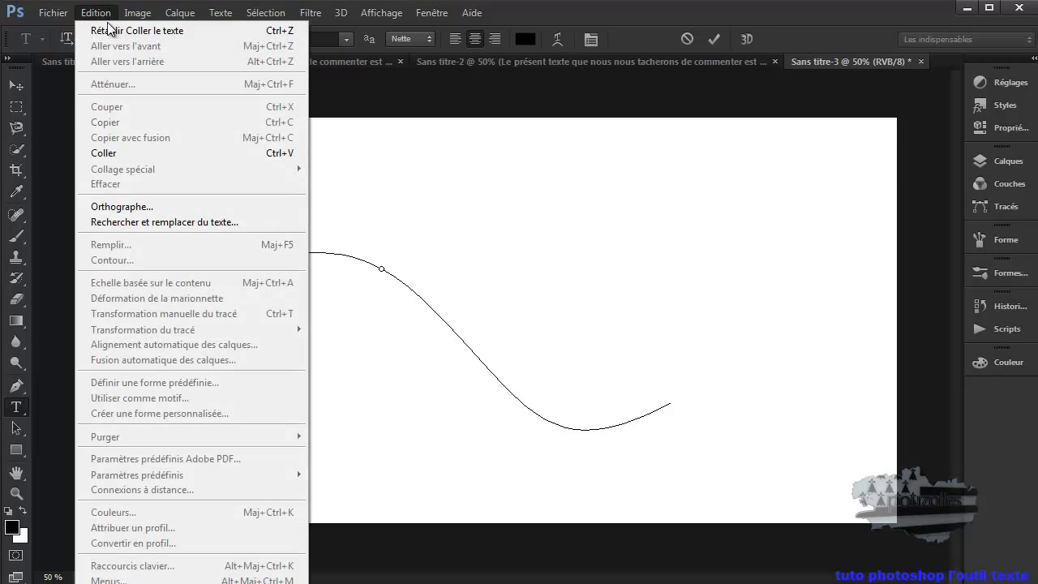
pyautogui.moveTo(138, 12)
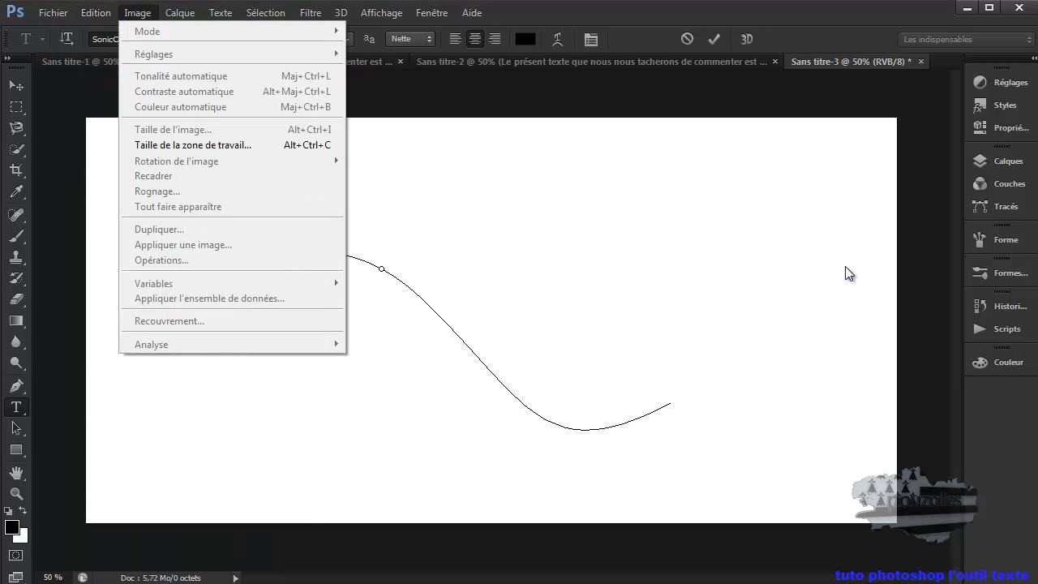
pyautogui.click(1007, 166)
pyautogui.click(1010, 162)
pyautogui.moveTo(941, 241); pyautogui.dragTo(936, 364)
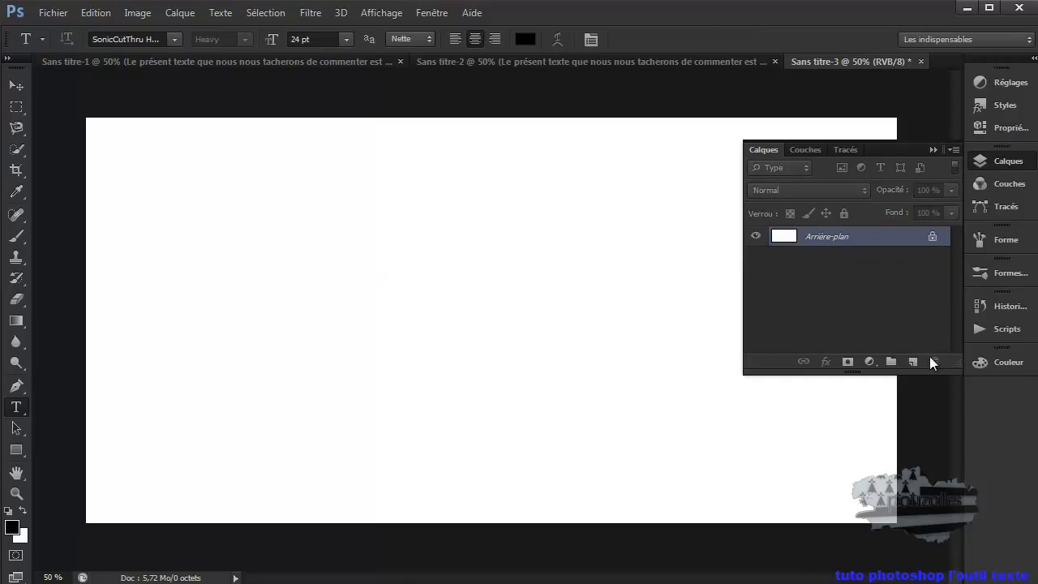
# Step: Draw a longer wavy Pen path with four anchor points, rising at its right end, and collapse the layers list
pyautogui.click(16, 386)
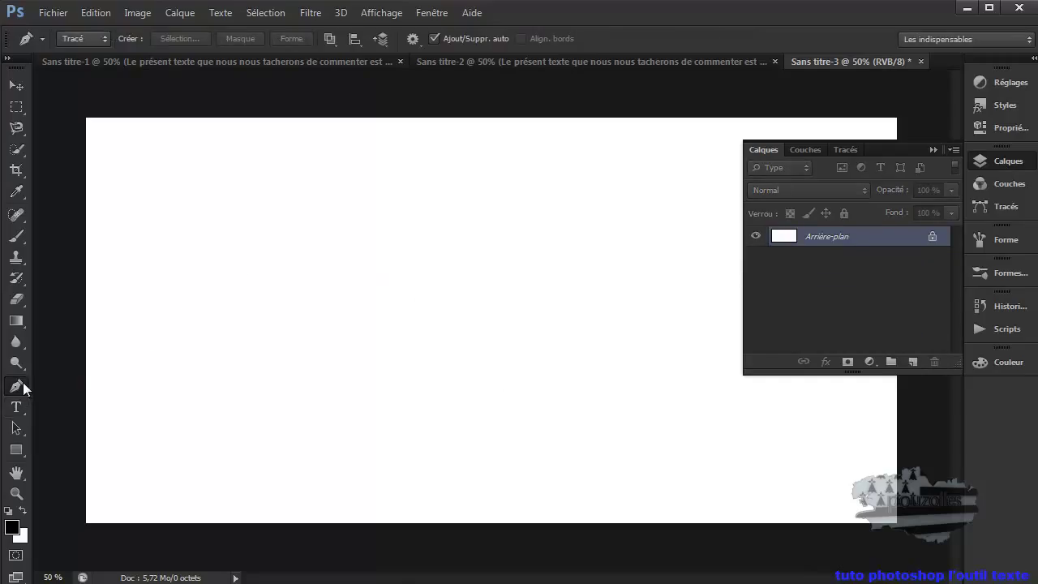
pyautogui.moveTo(119, 422); pyautogui.dragTo(168, 329)
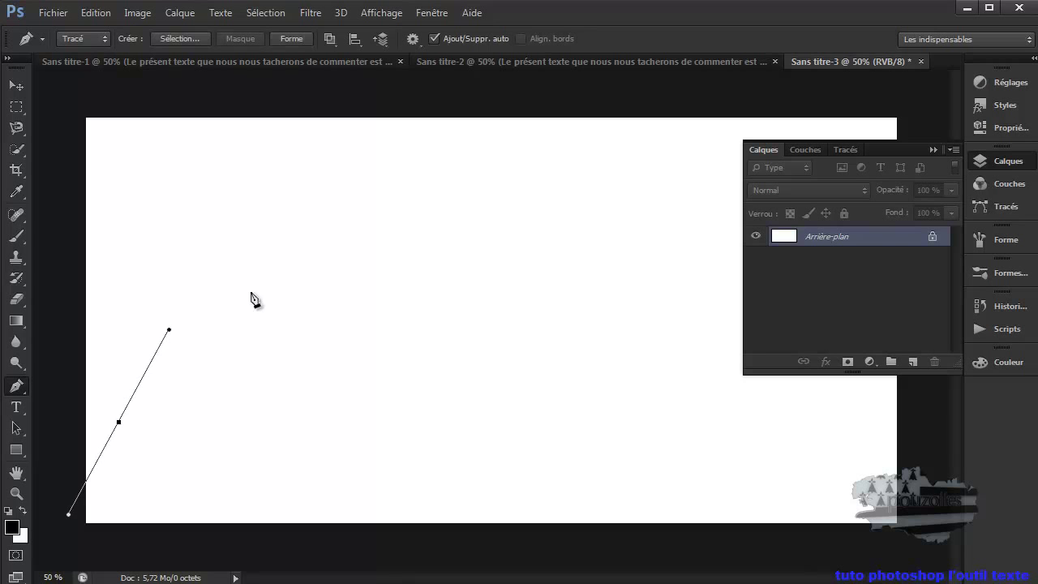
pyautogui.moveTo(339, 259); pyautogui.dragTo(427, 314)
pyautogui.moveTo(632, 429); pyautogui.dragTo(730, 397)
pyautogui.moveTo(742, 270); pyautogui.dragTo(740, 266)
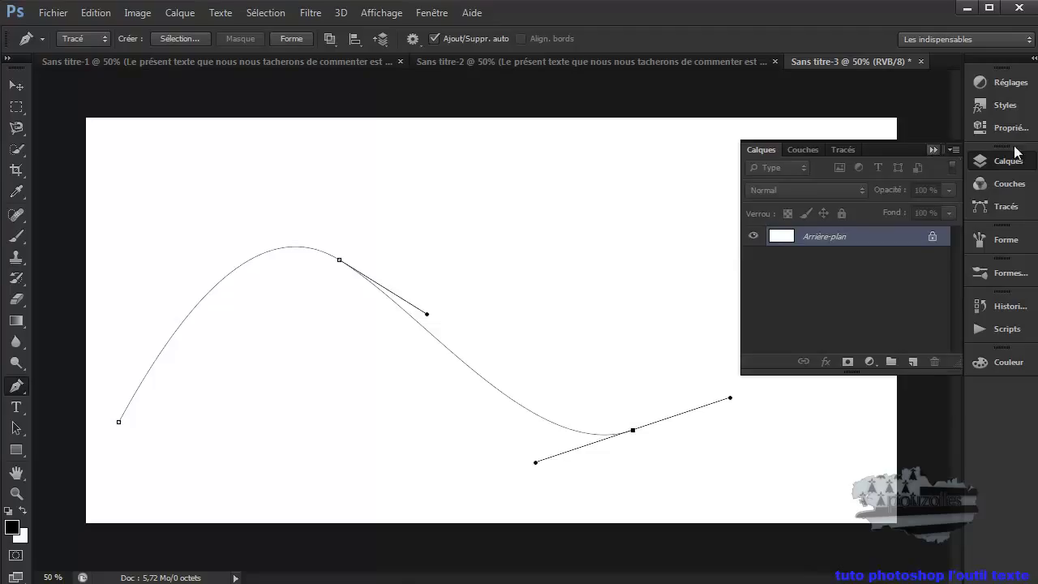
pyautogui.click(934, 149)
pyautogui.moveTo(808, 282); pyautogui.dragTo(823, 257)
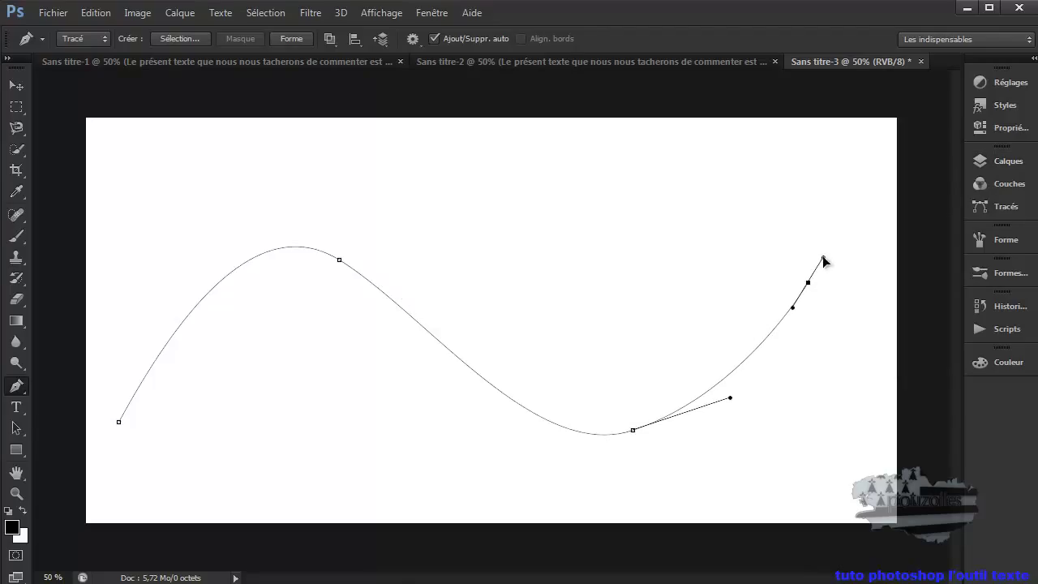
# Step: Paste the copied paragraph as centred text near the right end of the four-point wavy path
pyautogui.click(17, 407)
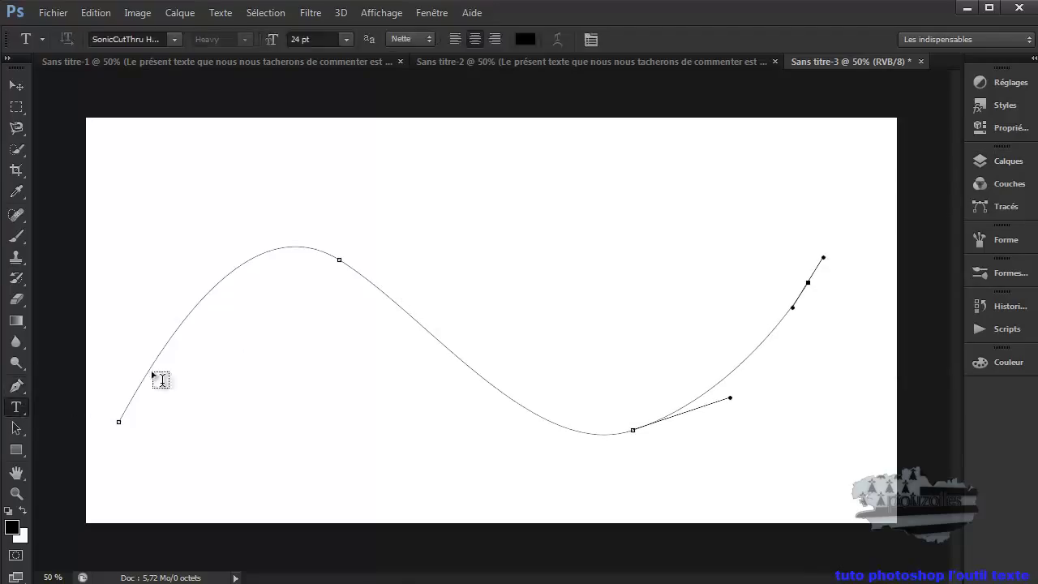
pyautogui.click(780, 320)
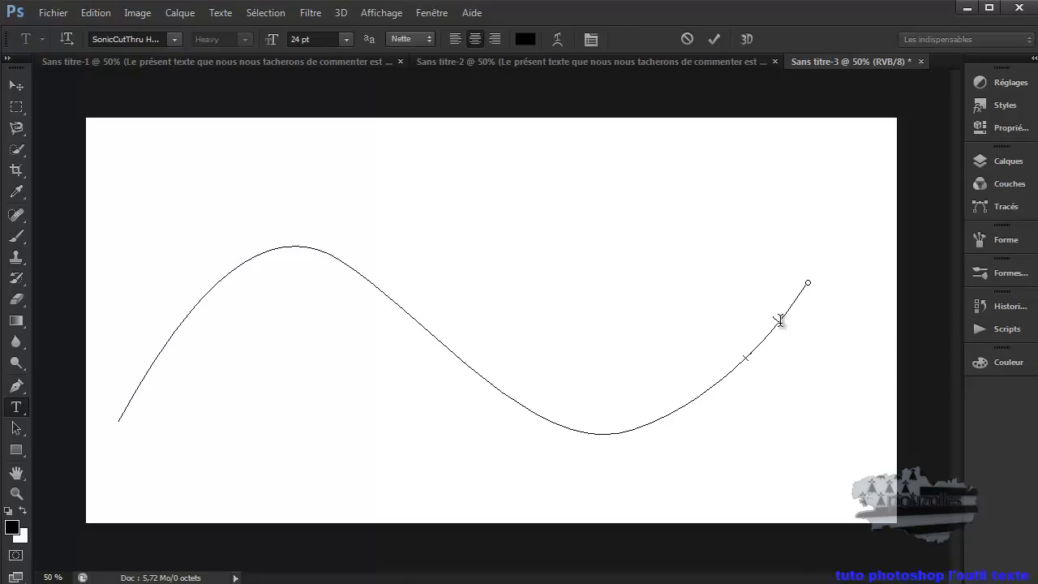
pyautogui.rightClick(781, 320)
pyautogui.click(816, 395)
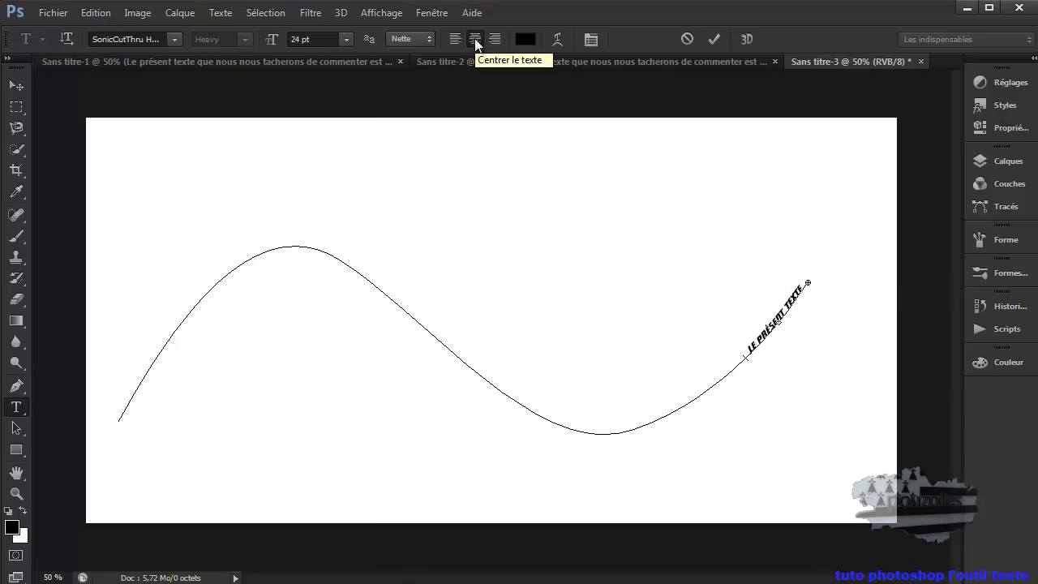
# Step: Commit the centred text near the right end of the wavy path and change its alignment to right
pyautogui.click(713, 39)
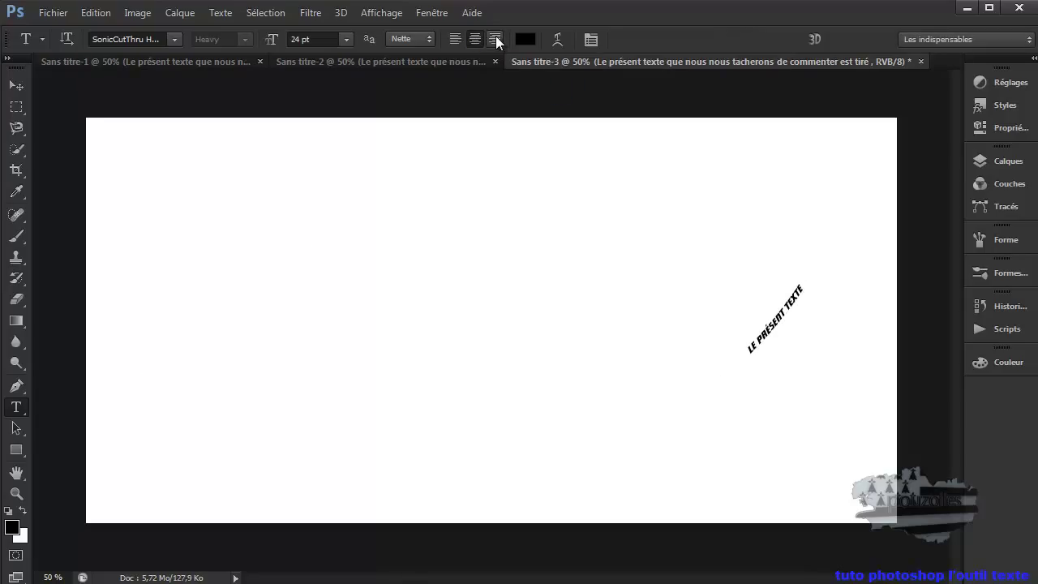
pyautogui.click(496, 40)
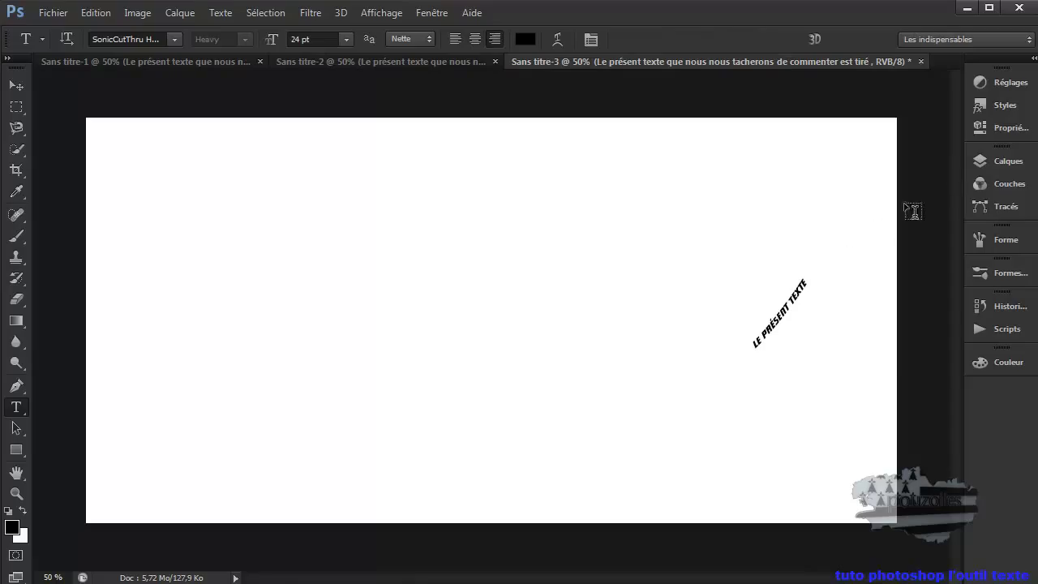
# Step: Reselect the work path and paste the copied paragraph as right-aligned text on its first rising part
pyautogui.click(1000, 208)
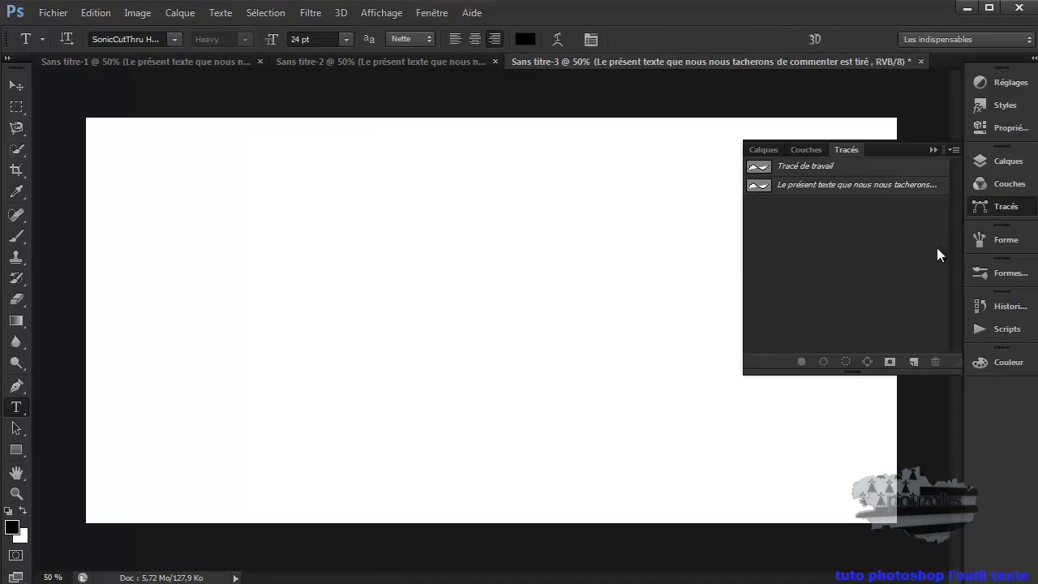
pyautogui.click(811, 170)
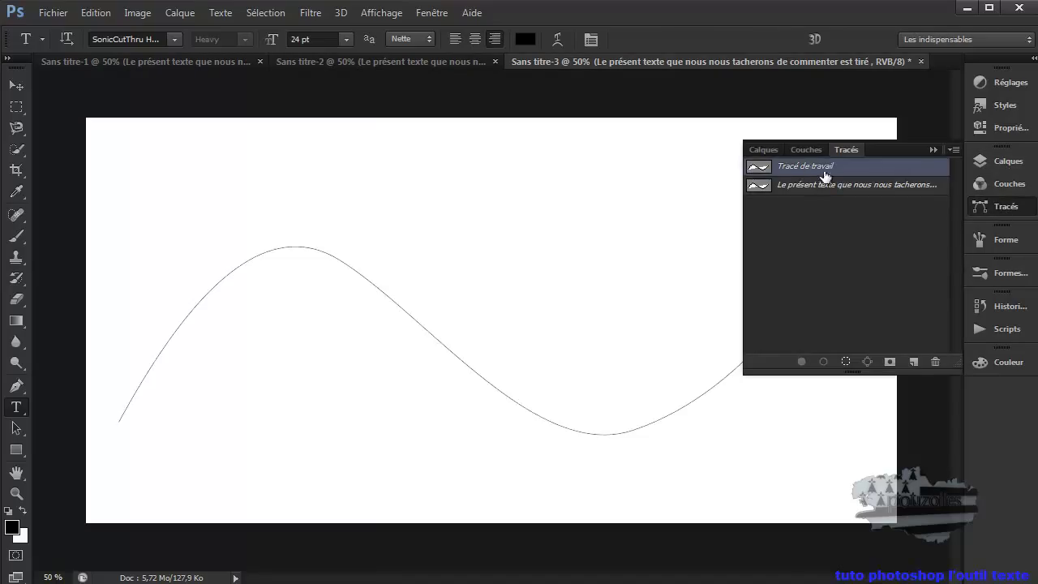
pyautogui.click(933, 149)
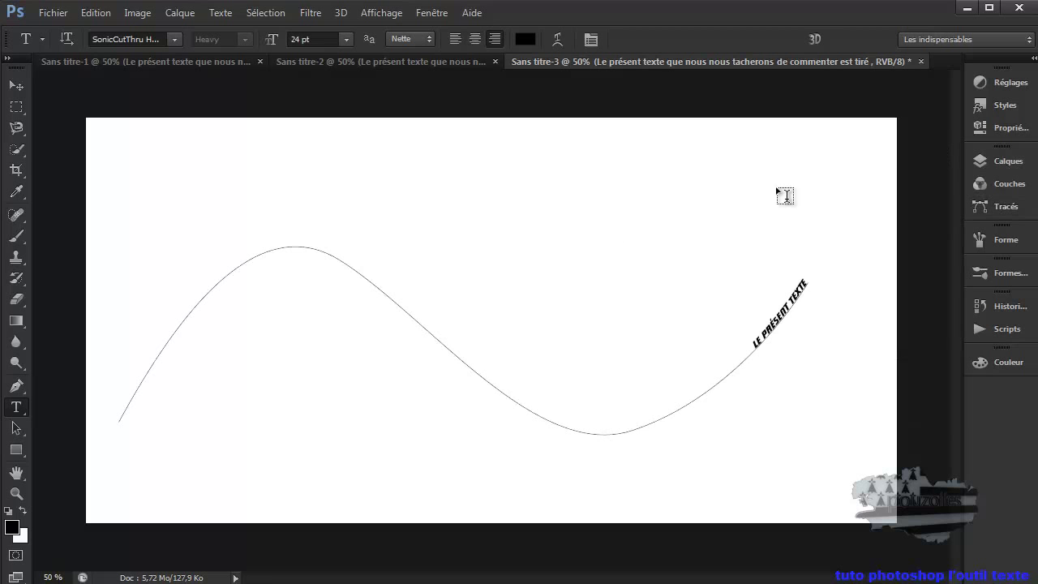
pyautogui.click(225, 272)
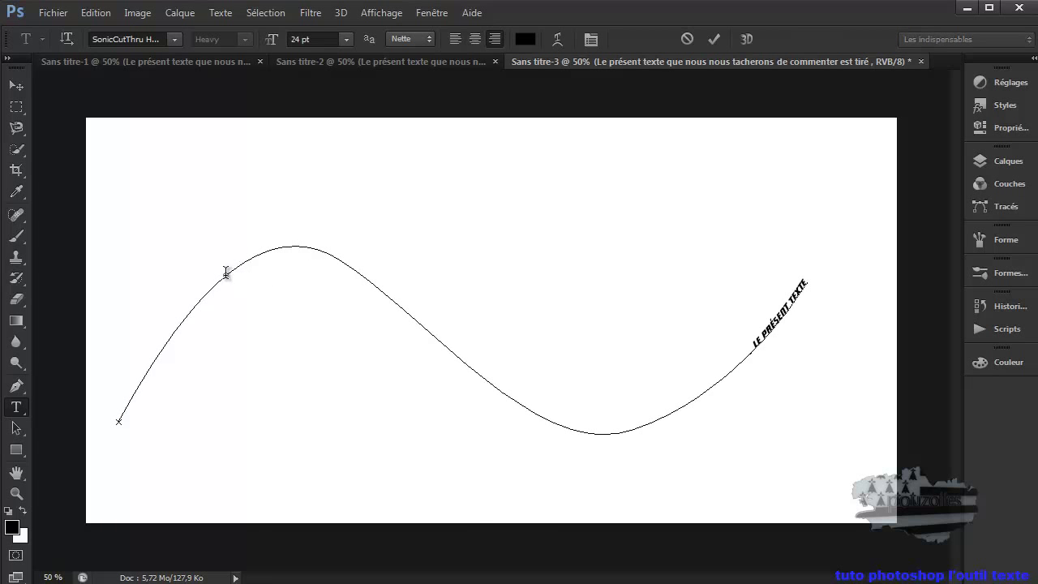
pyautogui.rightClick(227, 274)
pyautogui.click(288, 347)
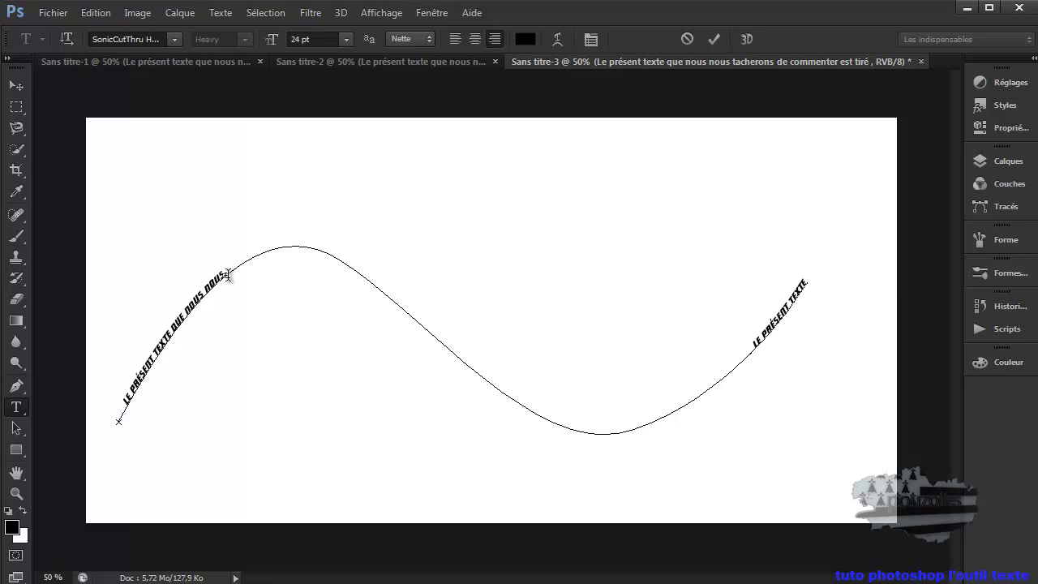
pyautogui.click(715, 39)
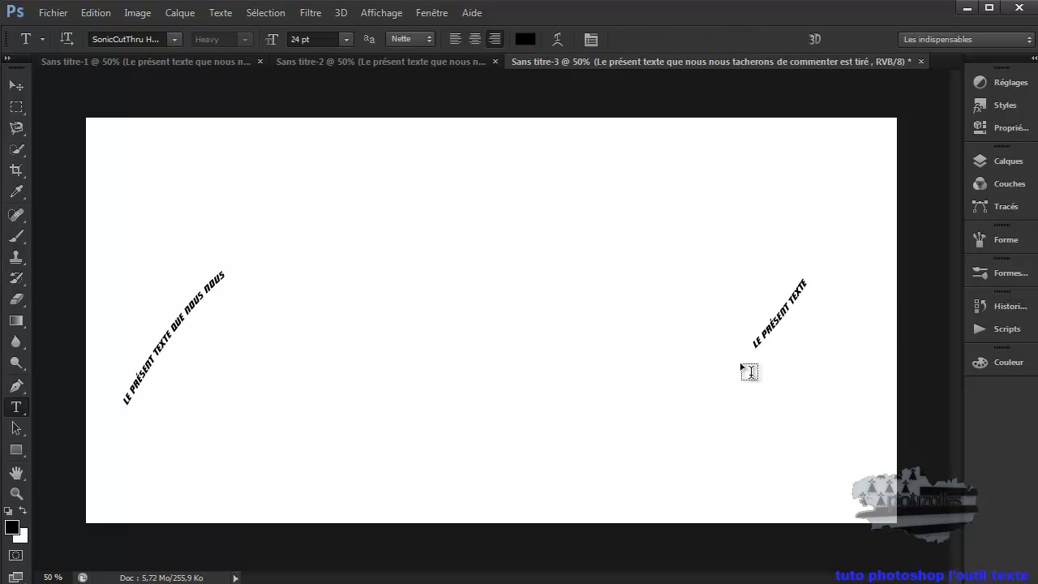
# Step: Paste the paragraph as right-aligned text on the work path just before its final rise, and change its alignment to left
pyautogui.click(1003, 208)
pyautogui.click(811, 169)
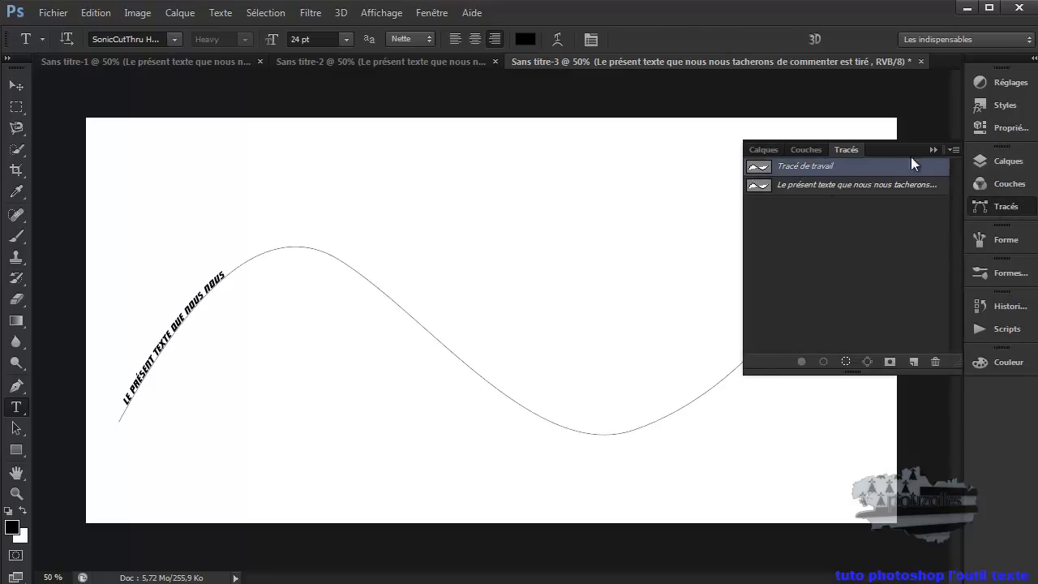
pyautogui.click(932, 149)
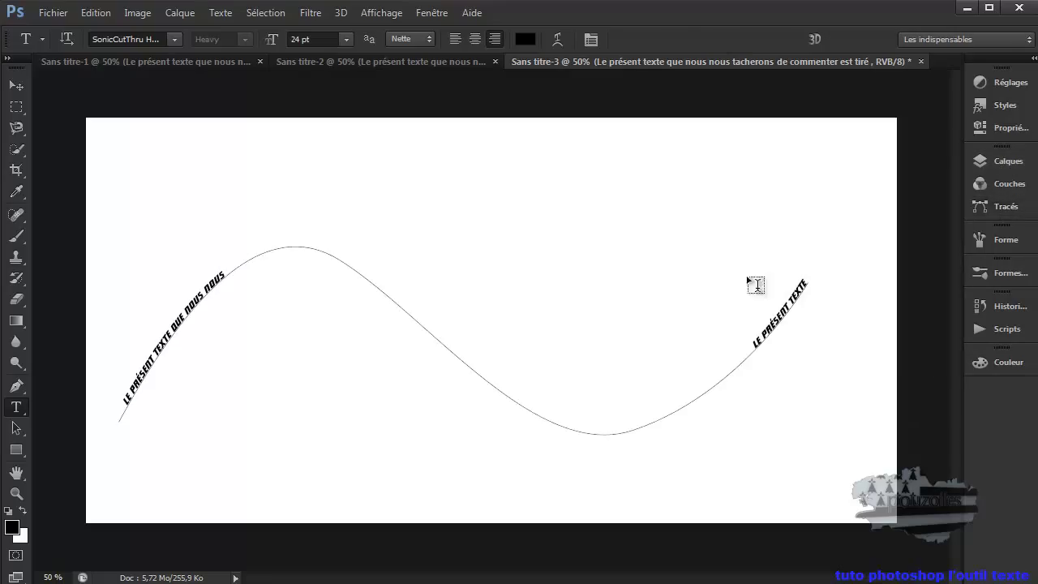
pyautogui.click(744, 361)
pyautogui.rightClick(746, 370)
pyautogui.click(766, 429)
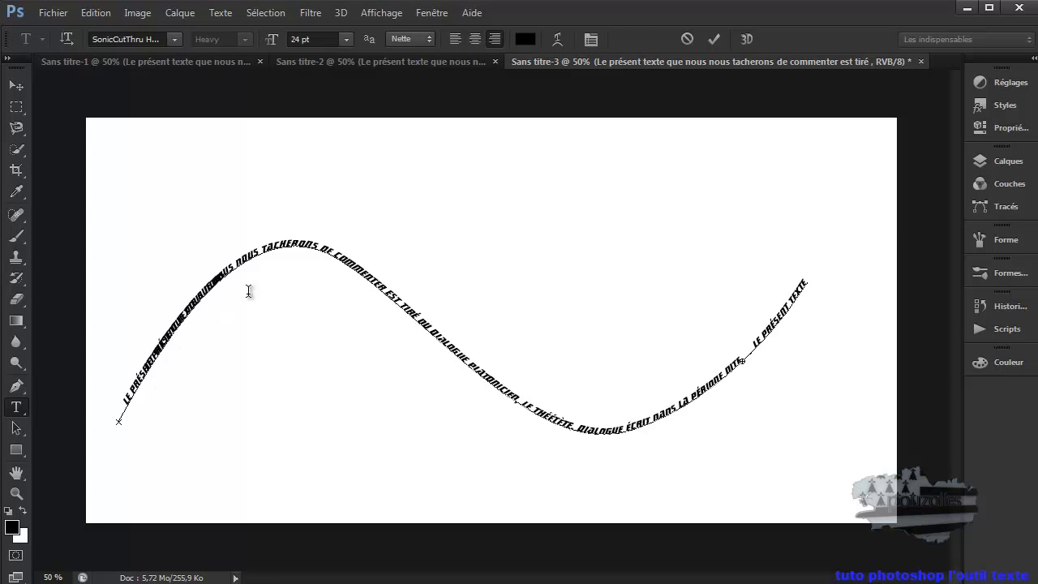
pyautogui.click(455, 37)
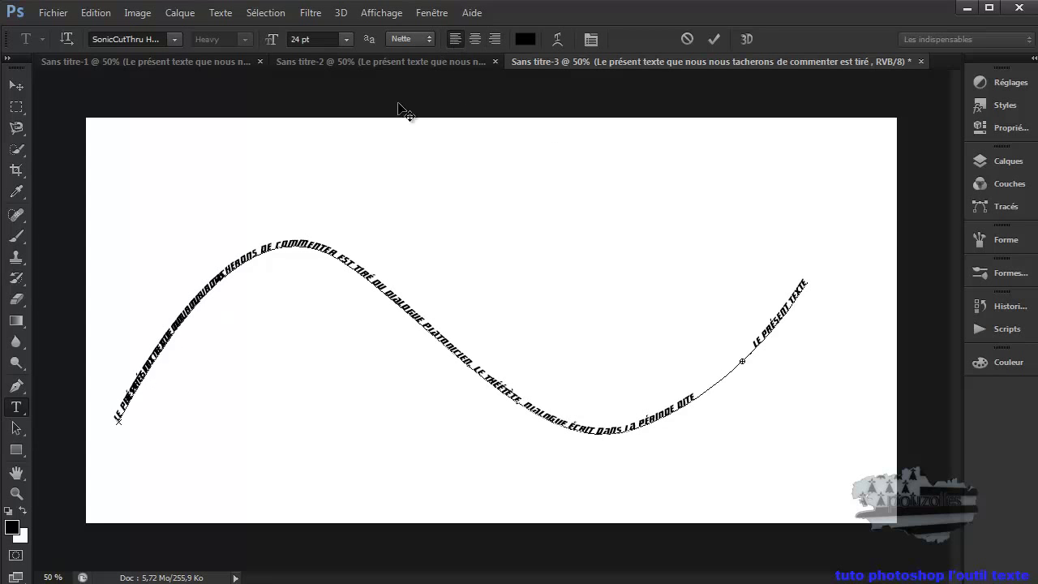
# Step: Draw a second wavy Pen path with four anchor points just above the existing path text
pyautogui.click(16, 387)
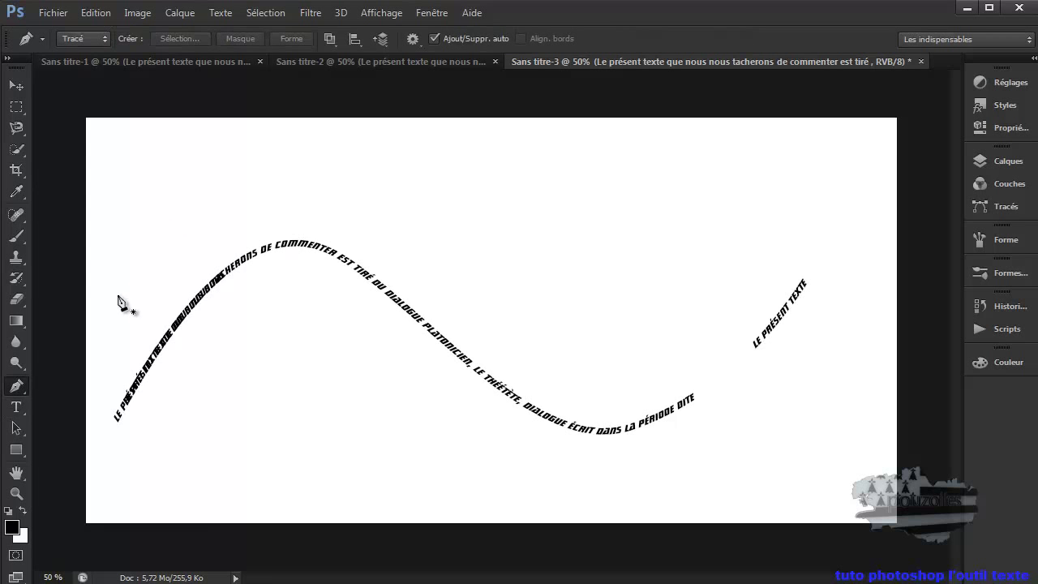
pyautogui.moveTo(117, 296); pyautogui.dragTo(170, 210)
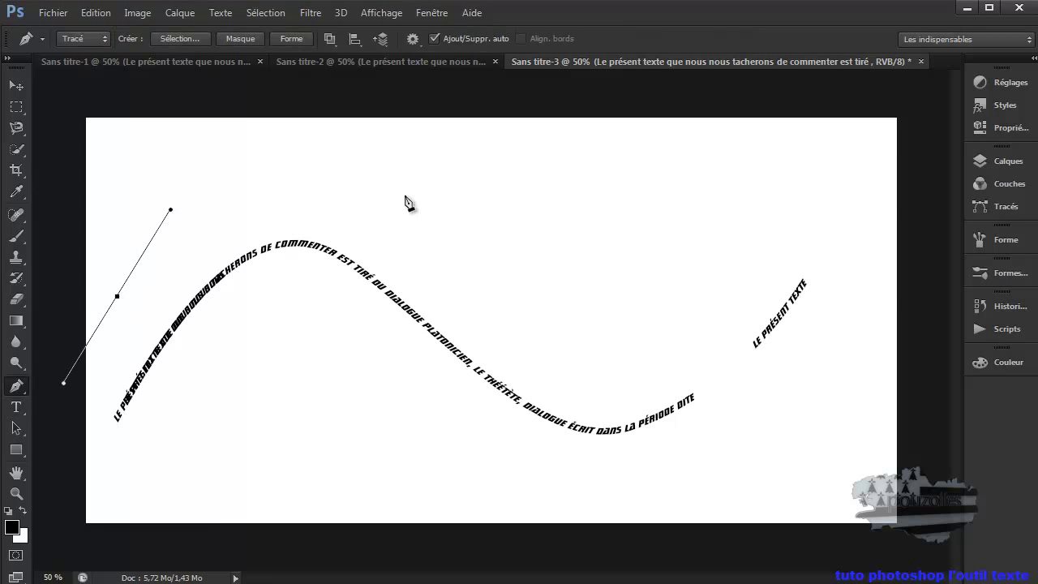
pyautogui.moveTo(319, 188); pyautogui.dragTo(381, 209)
pyautogui.moveTo(603, 395); pyautogui.dragTo(676, 379)
pyautogui.moveTo(771, 263); pyautogui.dragTo(798, 228)
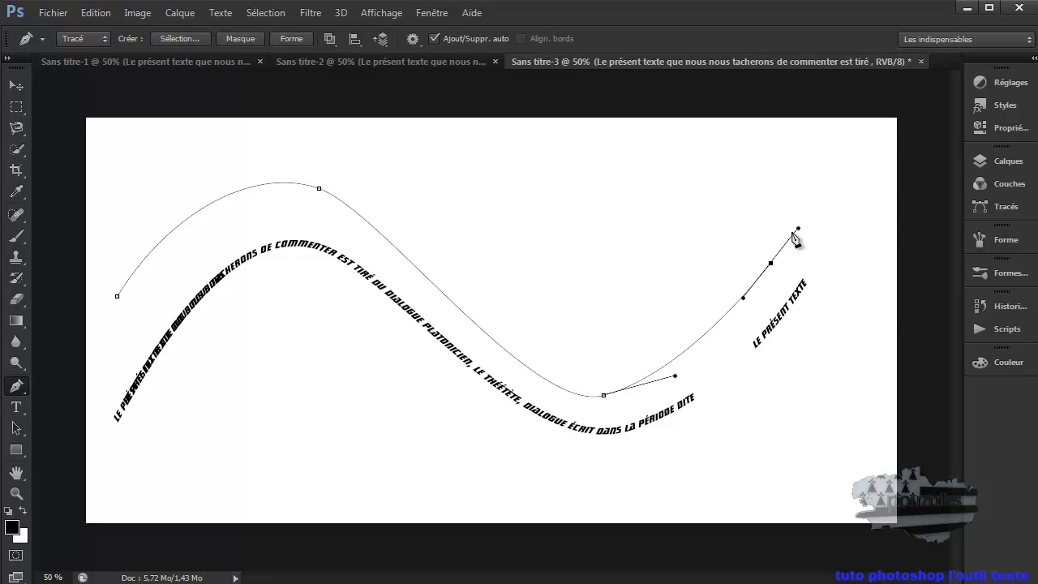
# Step: Try pasting the copied paragraph as left-aligned text at the start of the new upper path
pyautogui.click(16, 408)
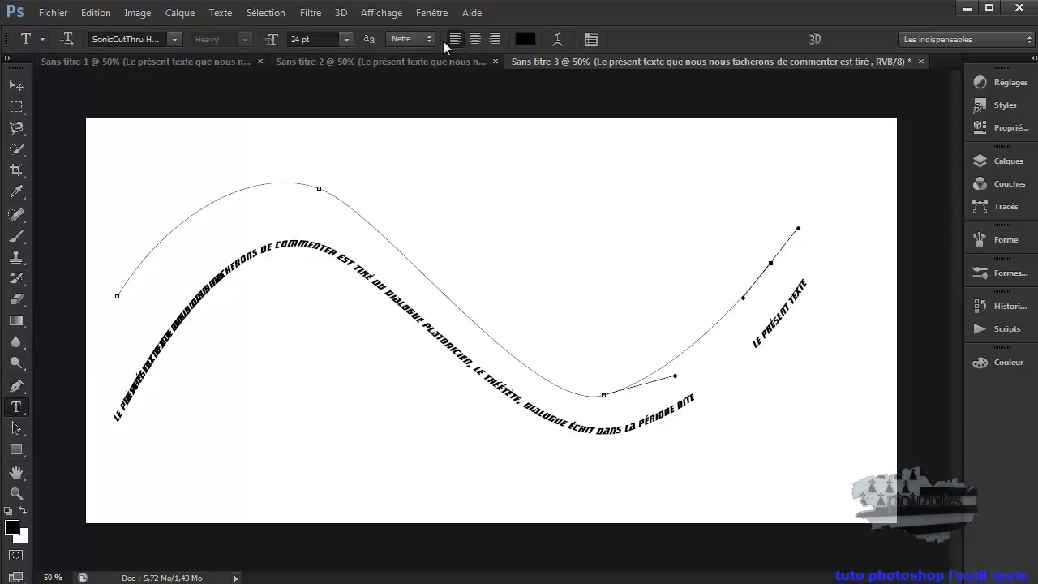
pyautogui.click(121, 290)
pyautogui.rightClick(120, 290)
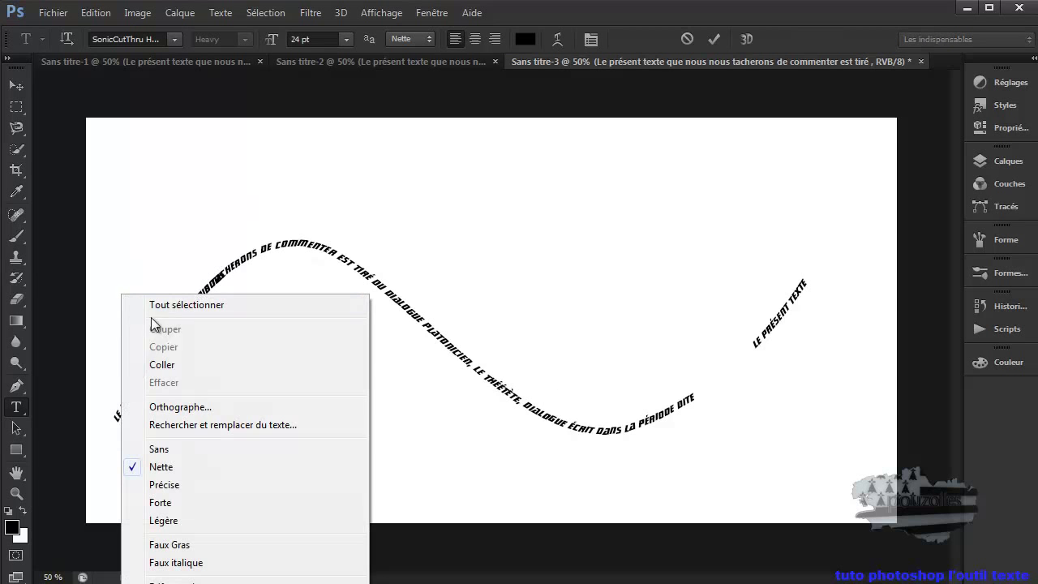
pyautogui.click(174, 362)
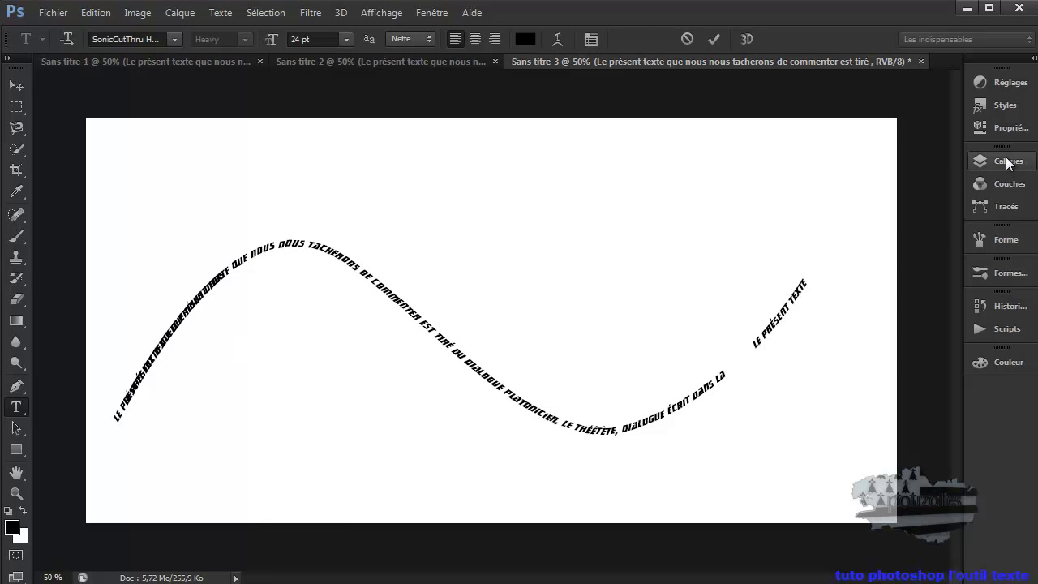
# Step: Select the upper work path and paste the copied paragraph as left-aligned text starting partway up its first rise
pyautogui.click(1007, 211)
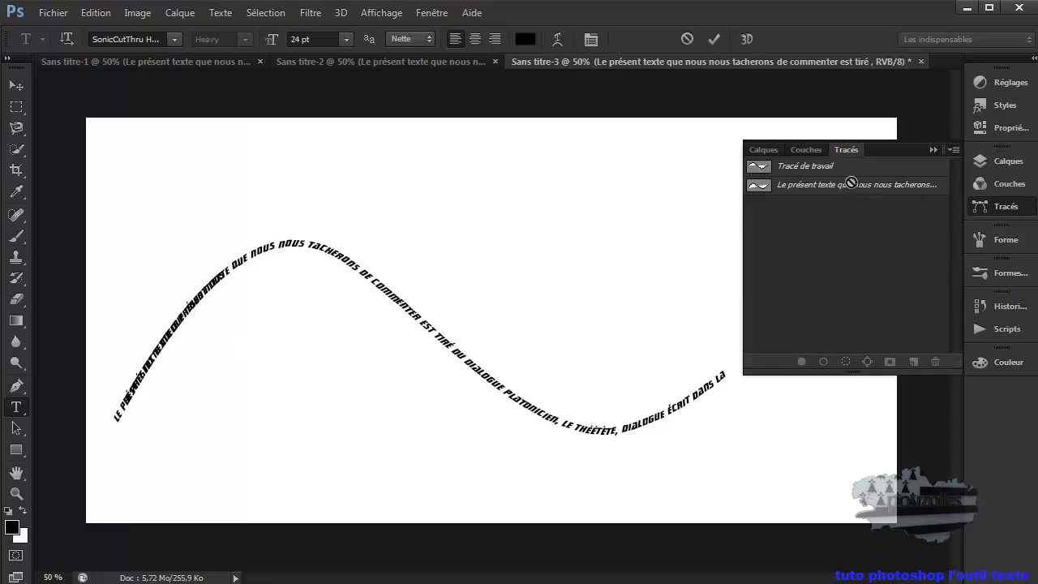
pyautogui.click(829, 167)
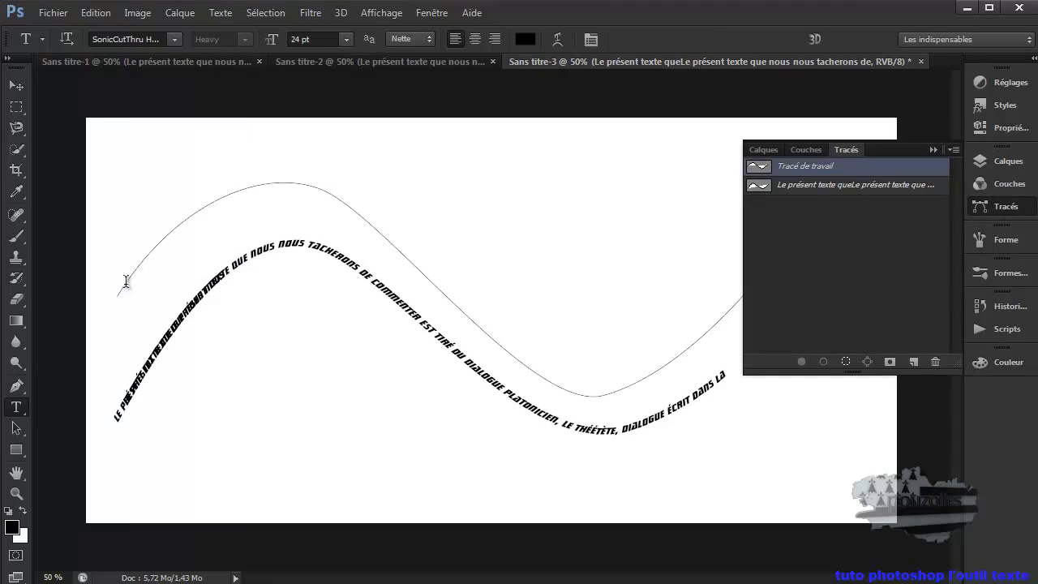
pyautogui.click(169, 233)
pyautogui.rightClick(167, 230)
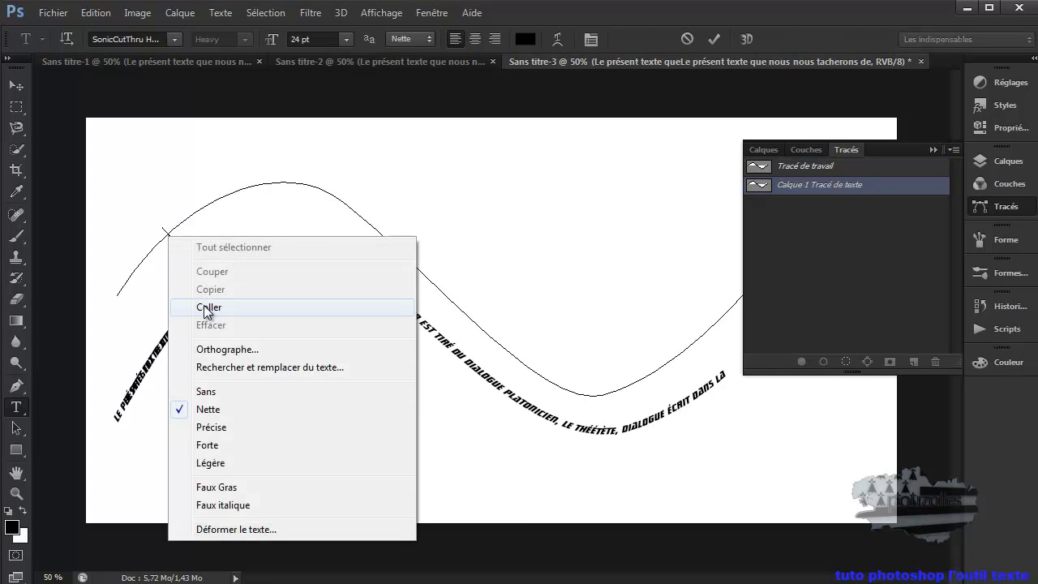
pyautogui.click(204, 307)
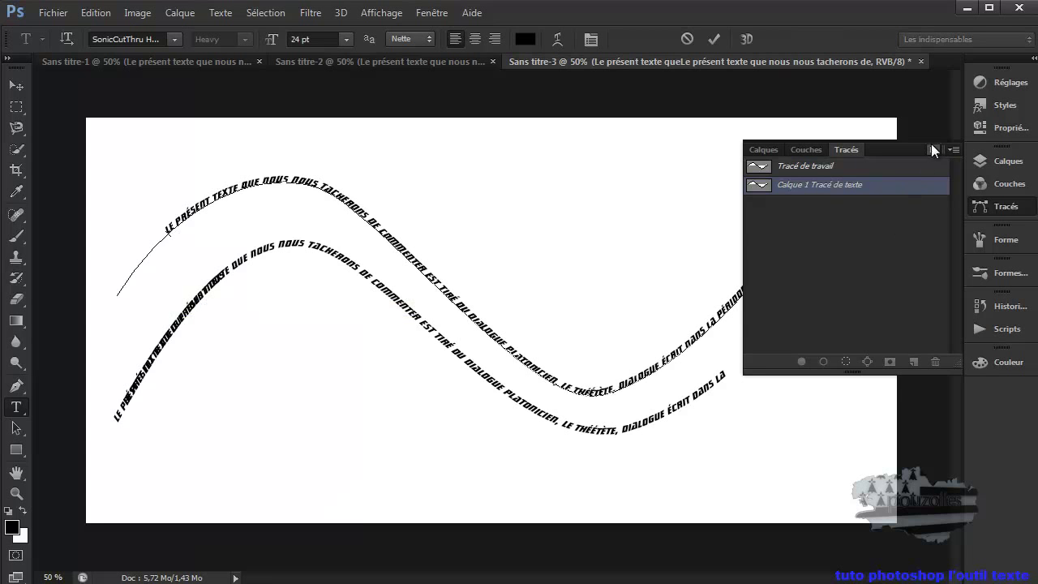
pyautogui.click(931, 146)
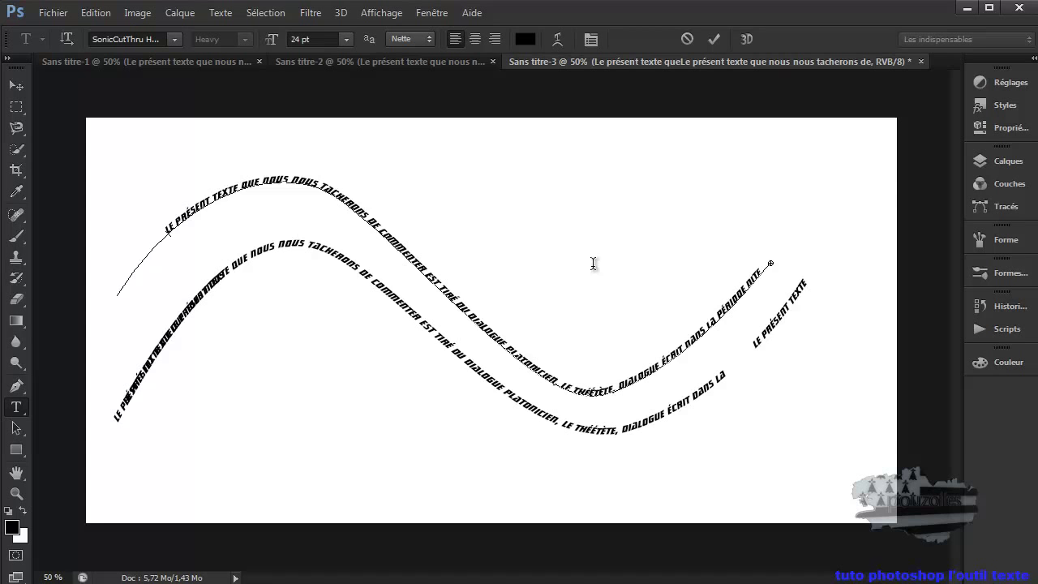
pyautogui.click(714, 40)
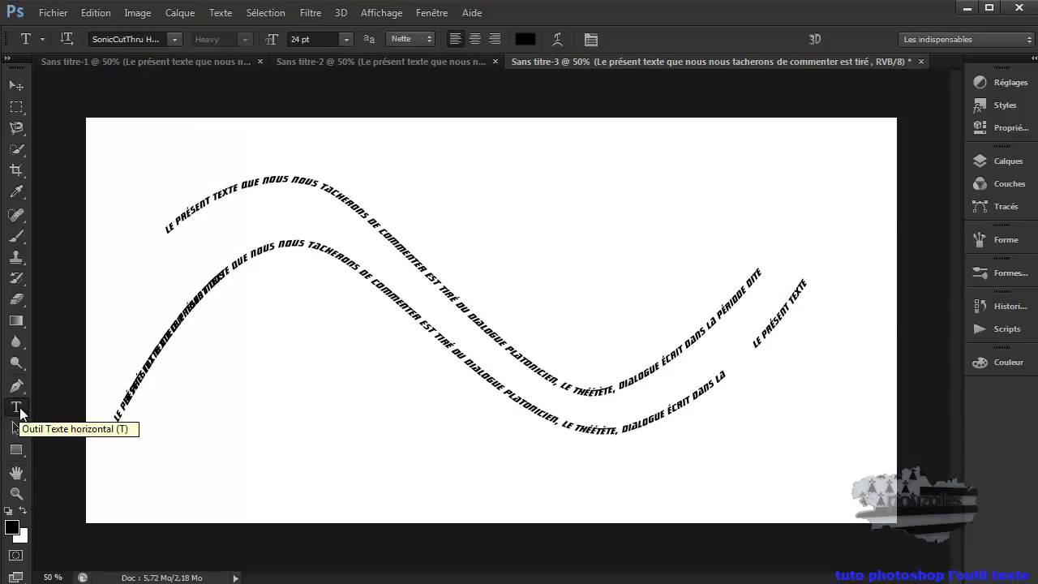
# Step: Choose the Horizontal Type tool and create a new 2000 × 1000 pixel RGB document with a white background
pyautogui.click(19, 408)
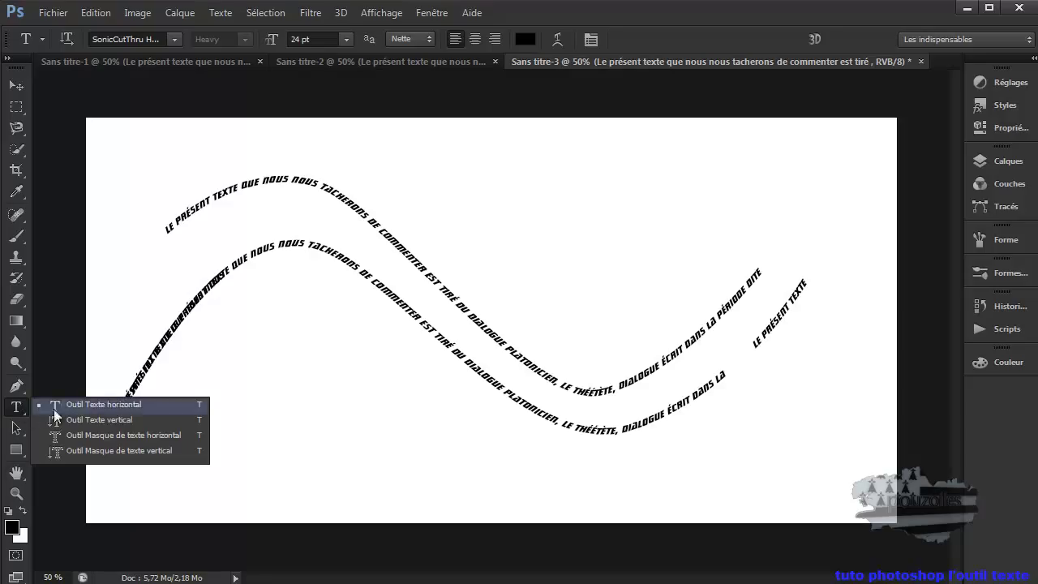
pyautogui.click(106, 404)
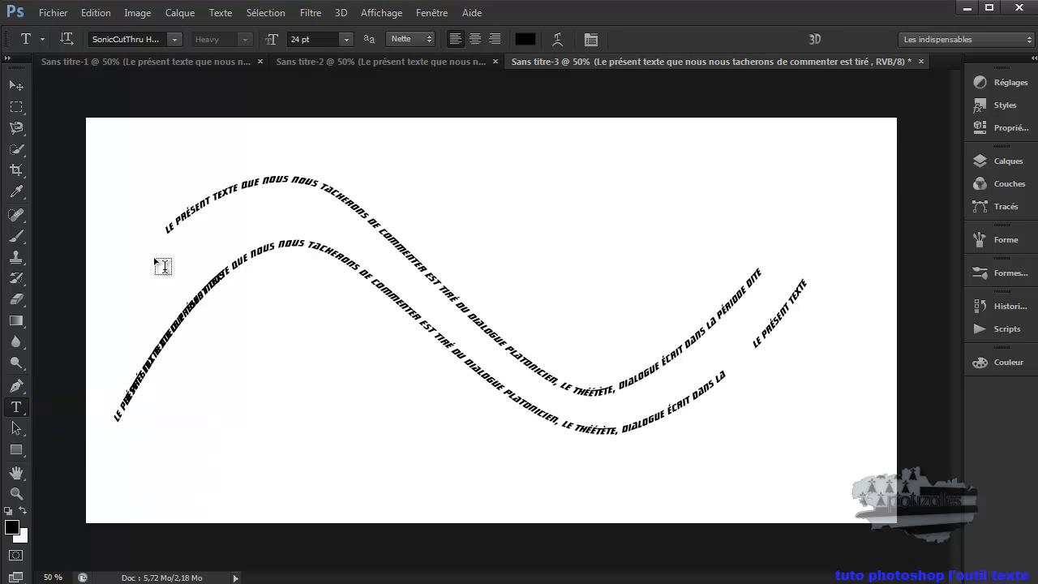
pyautogui.click(63, 11)
pyautogui.click(65, 27)
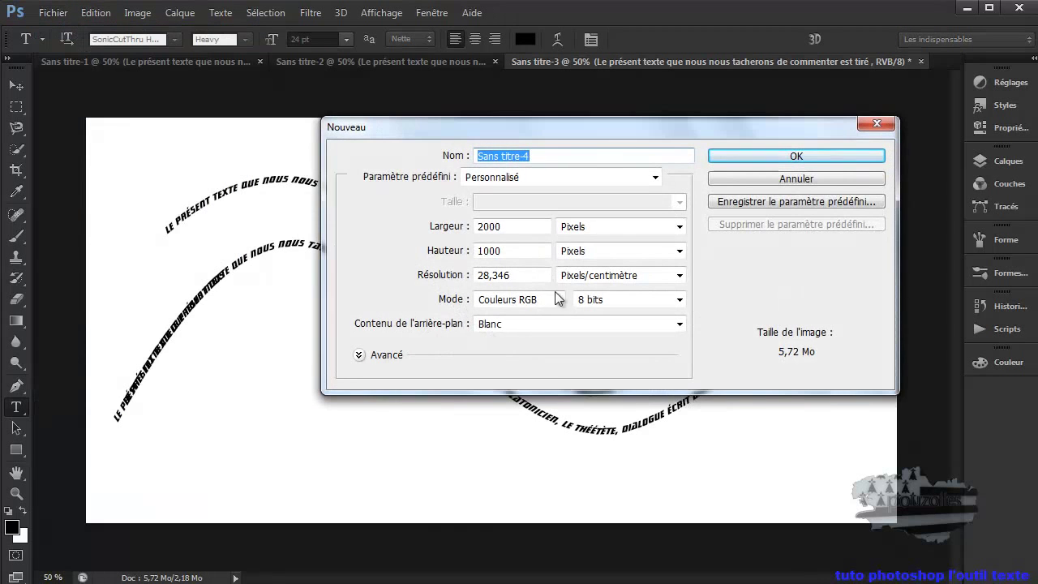
pyautogui.click(803, 154)
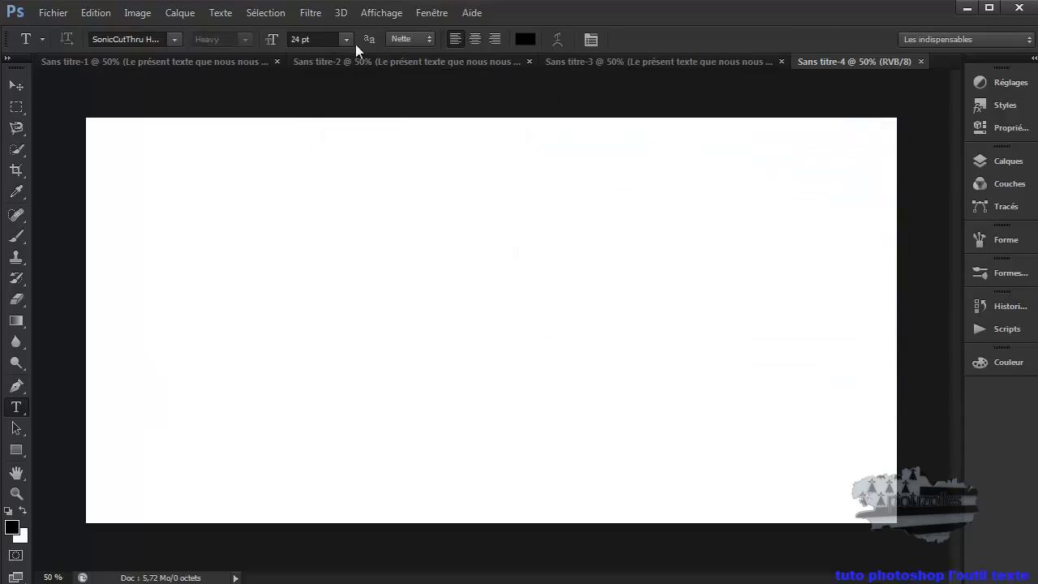
# Step: Add the point text POUZOLLES at 72 pt in the upper-left part of the blank canvas
pyautogui.click(347, 38)
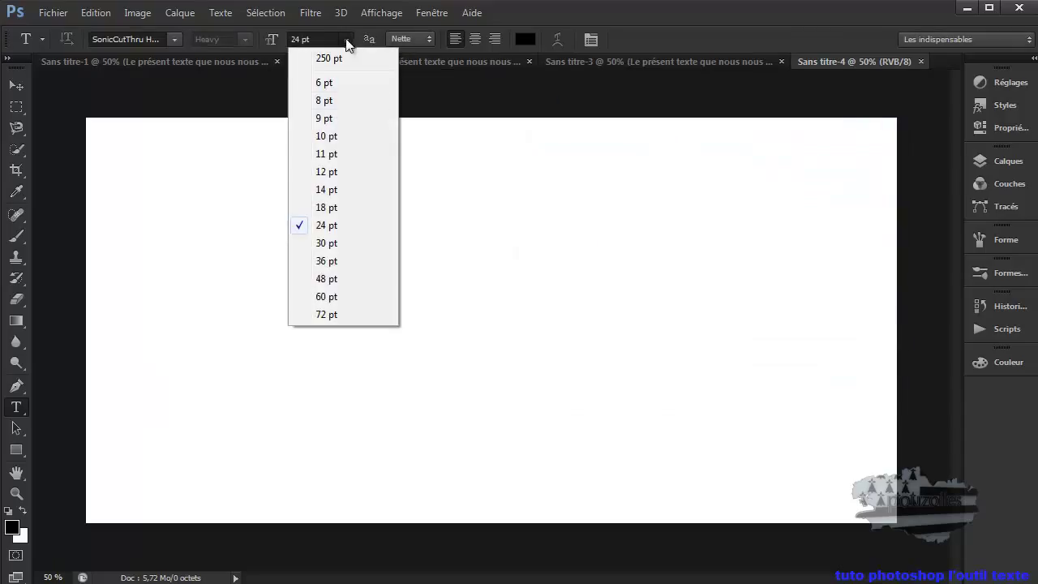
pyautogui.click(325, 315)
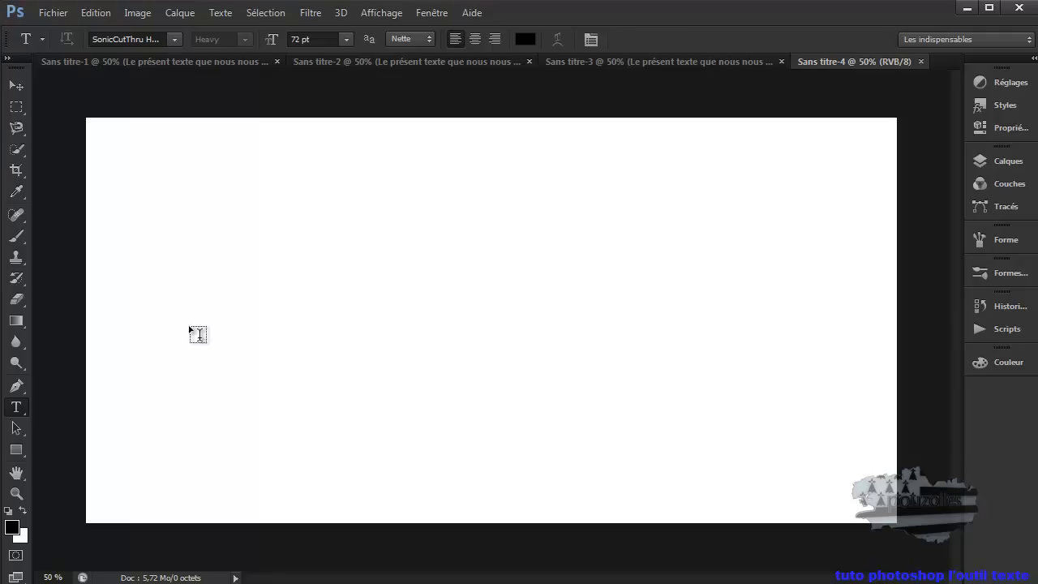
pyautogui.click(211, 245)
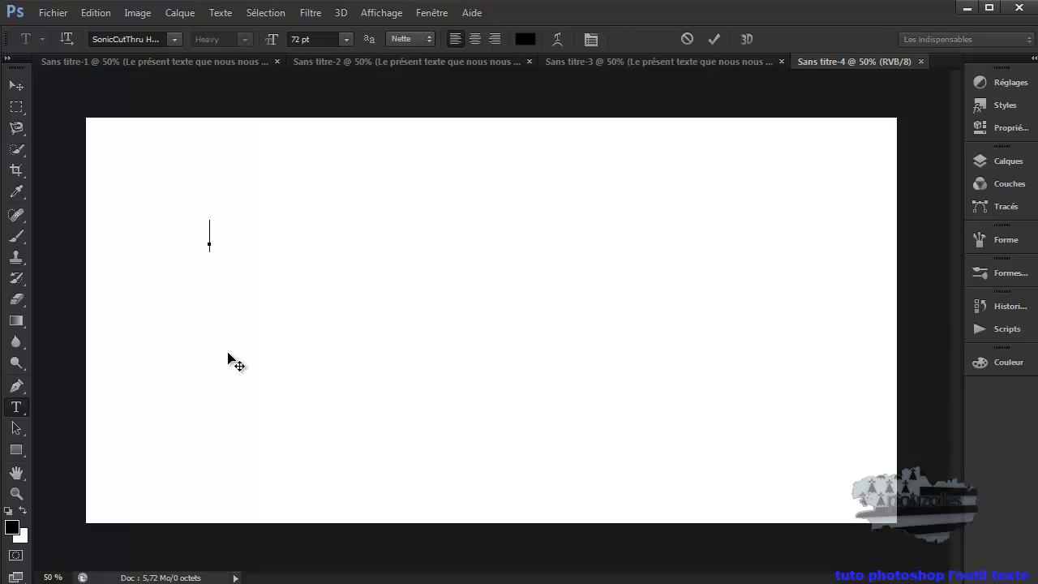
pyautogui.write('POUZOLLES')
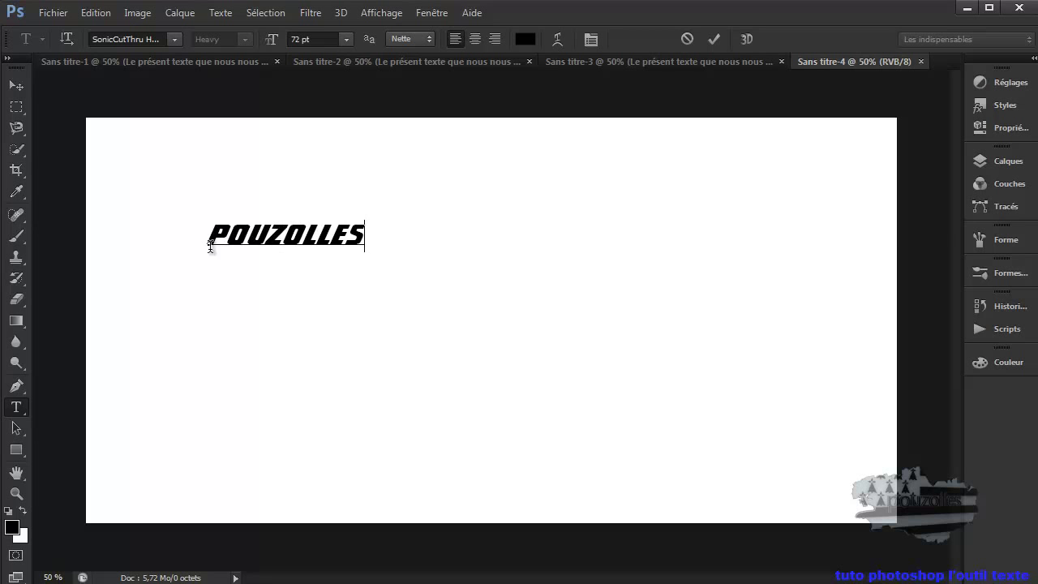
# Step: Load the POUZOLLES text layer's pixels as a selection and add a new empty layer above it
pyautogui.click(1008, 162)
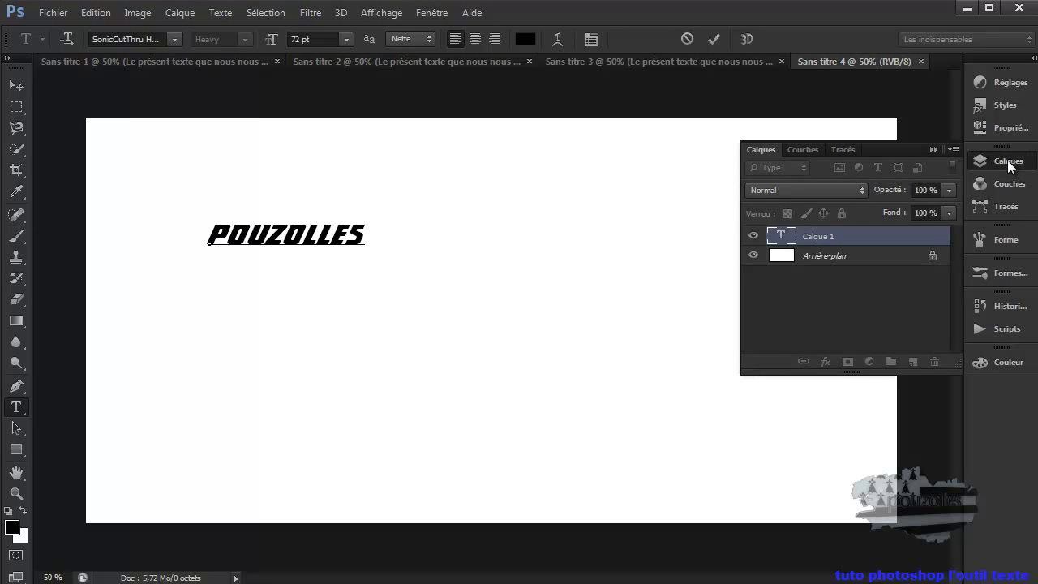
pyautogui.click(784, 237)
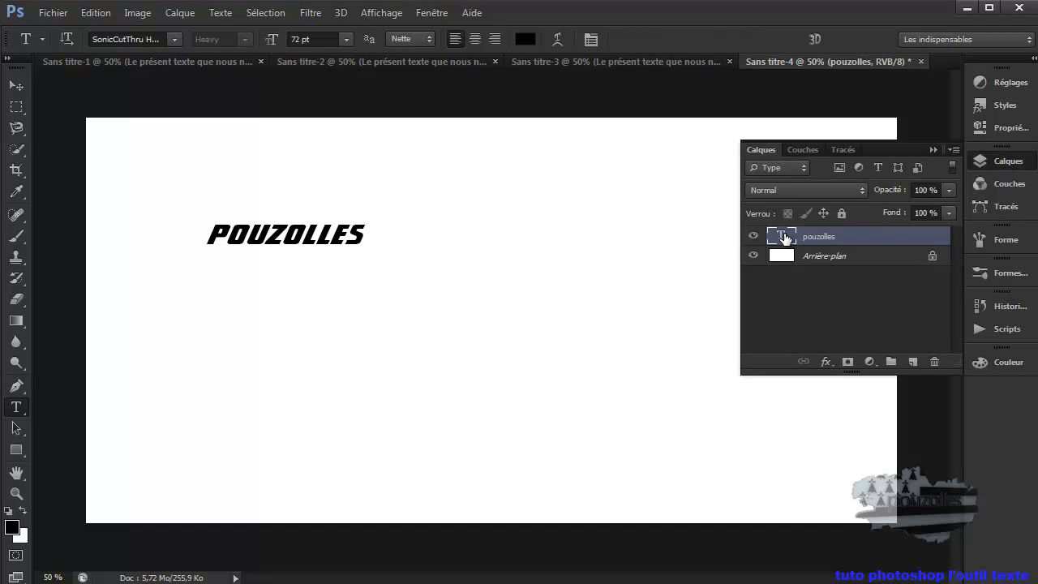
pyautogui.rightClick(785, 237)
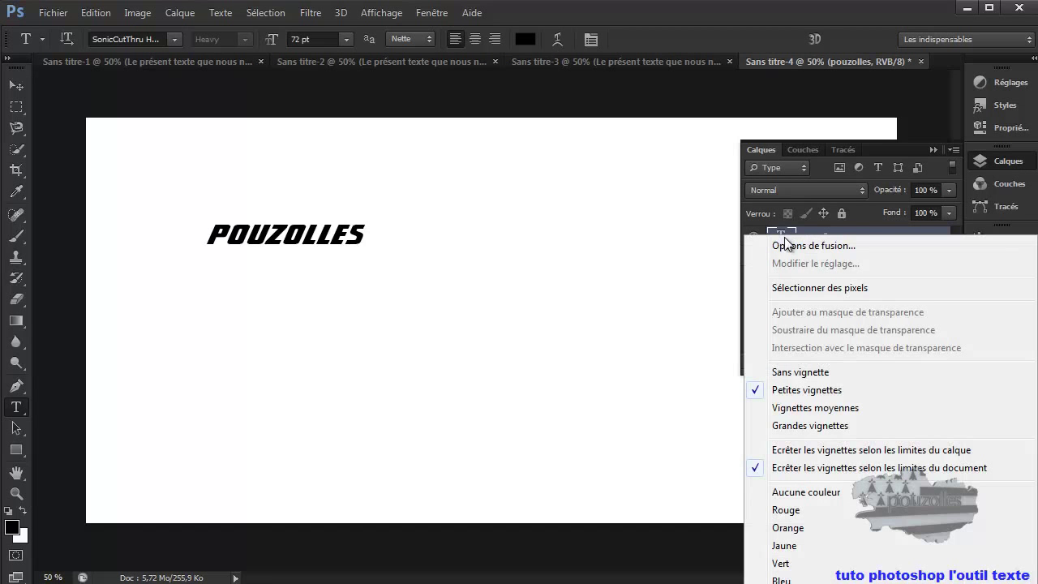
pyautogui.click(792, 288)
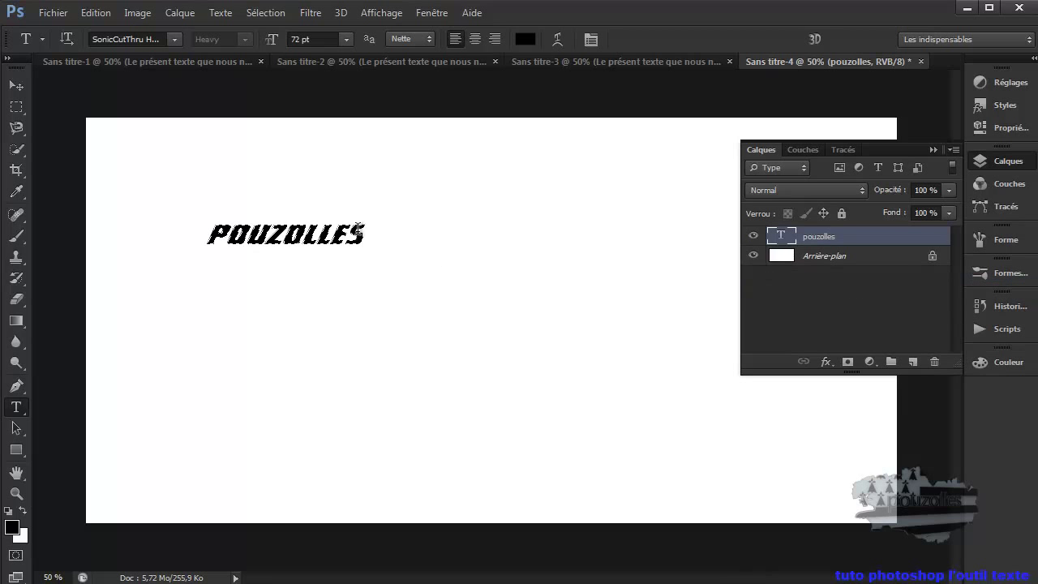
pyautogui.click(913, 363)
# Step: Try to move the selected letters on the empty new layer
pyautogui.click(16, 86)
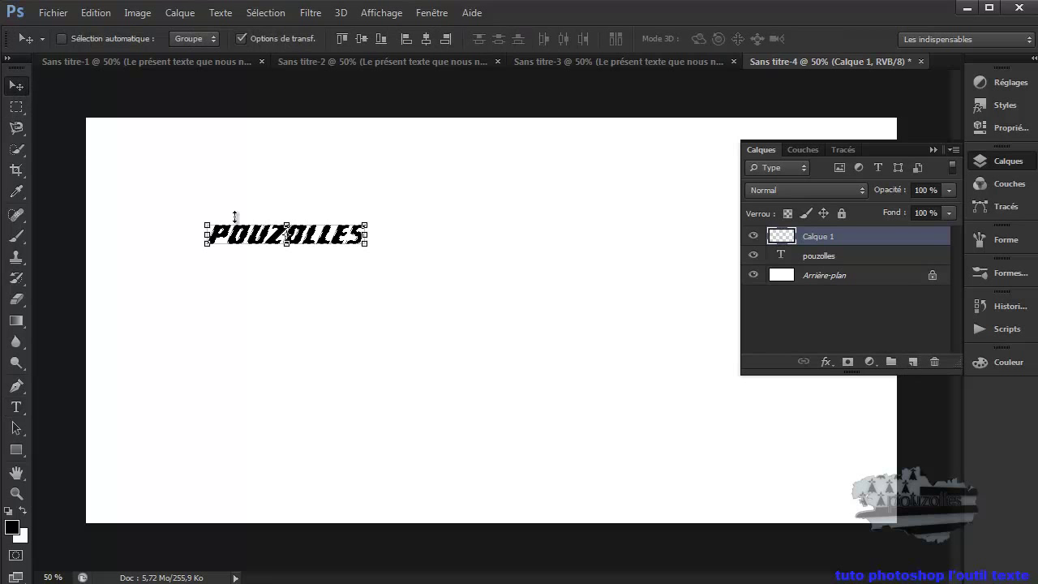
pyautogui.click(263, 250)
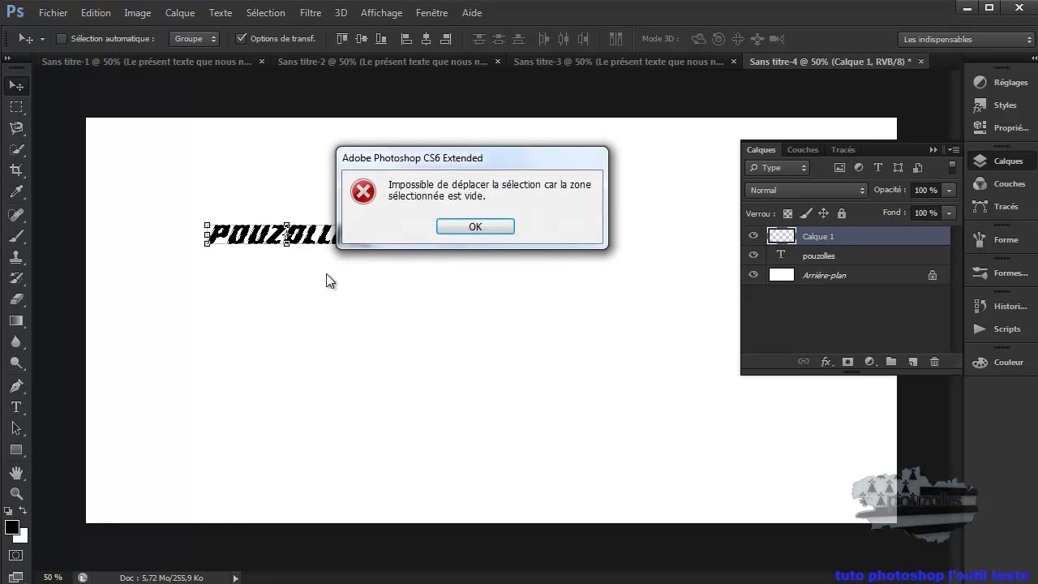
pyautogui.click(476, 228)
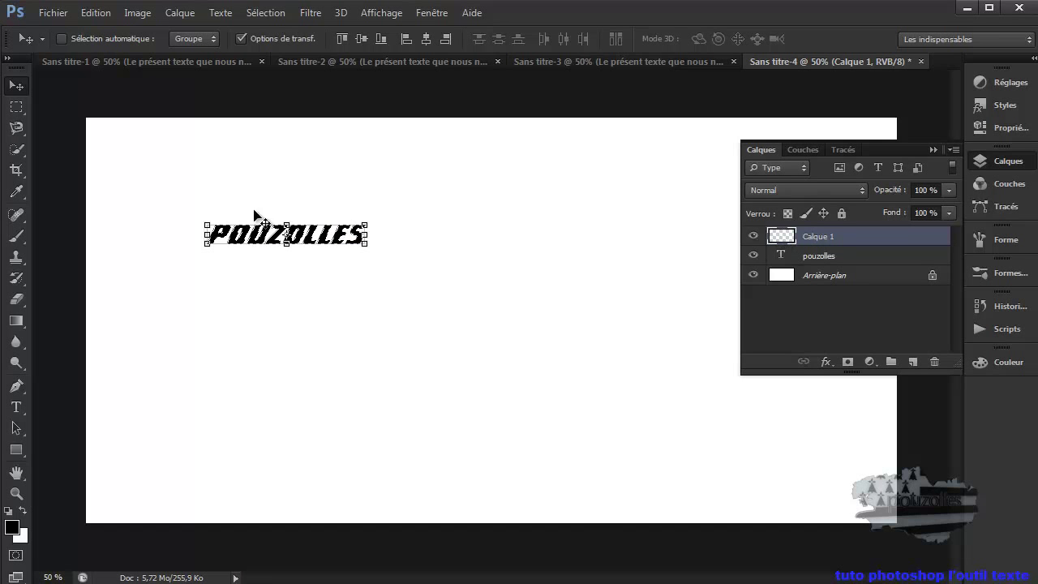
# Step: Fill the letter-shaped selection on the new layer with a left-to-right copper linear gradient and deselect it
pyautogui.click(19, 320)
pyautogui.moveTo(180, 226); pyautogui.dragTo(475, 237)
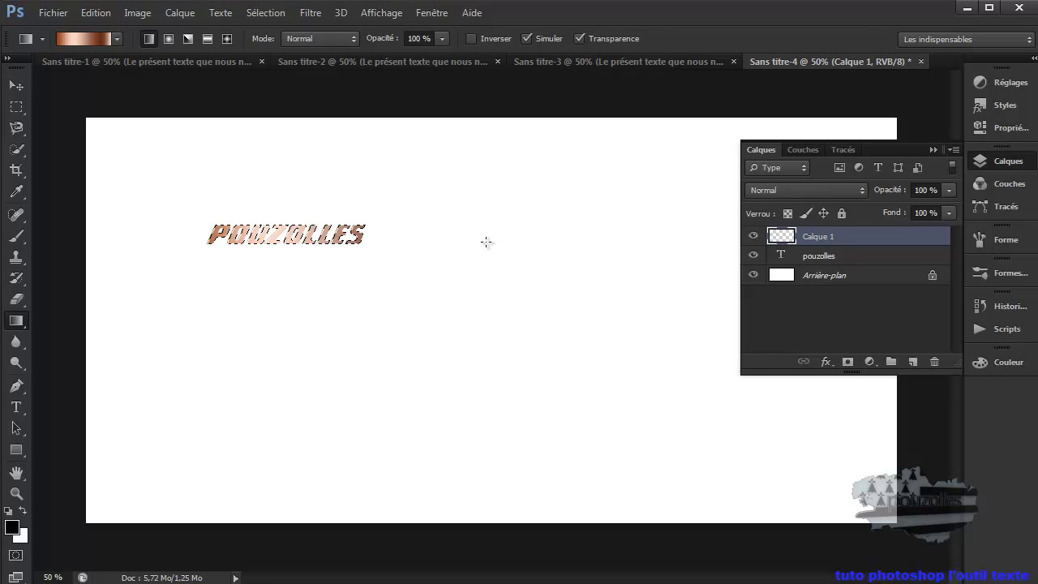
pyautogui.click(261, 13)
pyautogui.click(279, 46)
# Step: Move the gradient lettering below the black POUZOLLES text and enlarge it to about 136% width and 204% height
pyautogui.click(16, 85)
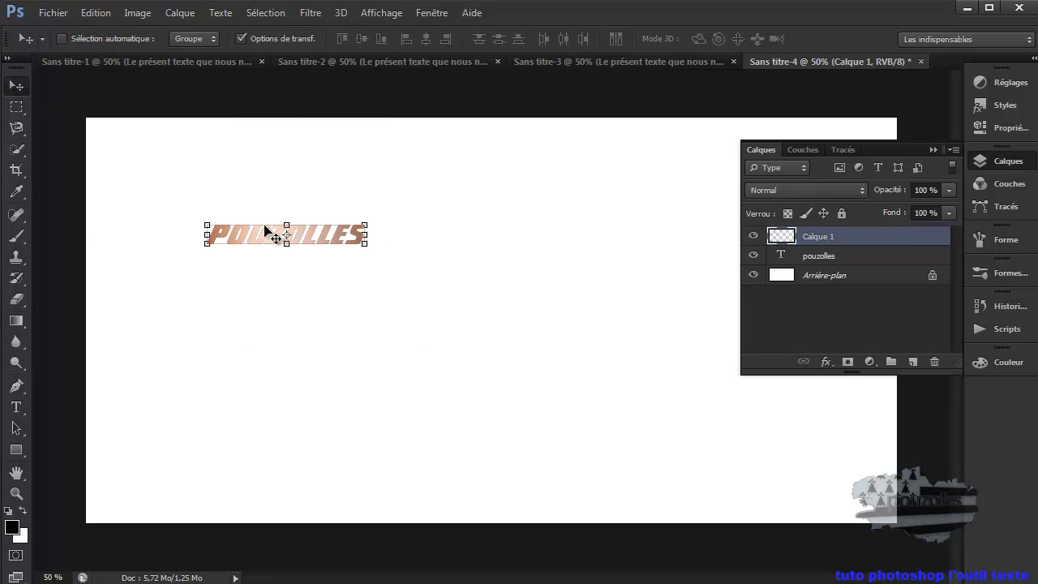
pyautogui.moveTo(266, 235); pyautogui.dragTo(229, 319)
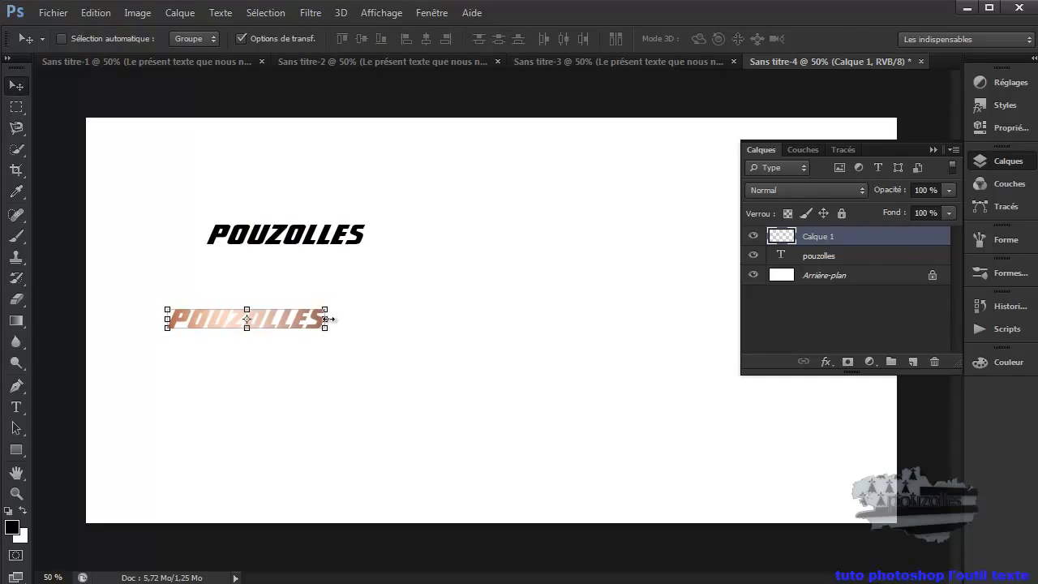
pyautogui.moveTo(329, 309); pyautogui.dragTo(385, 289)
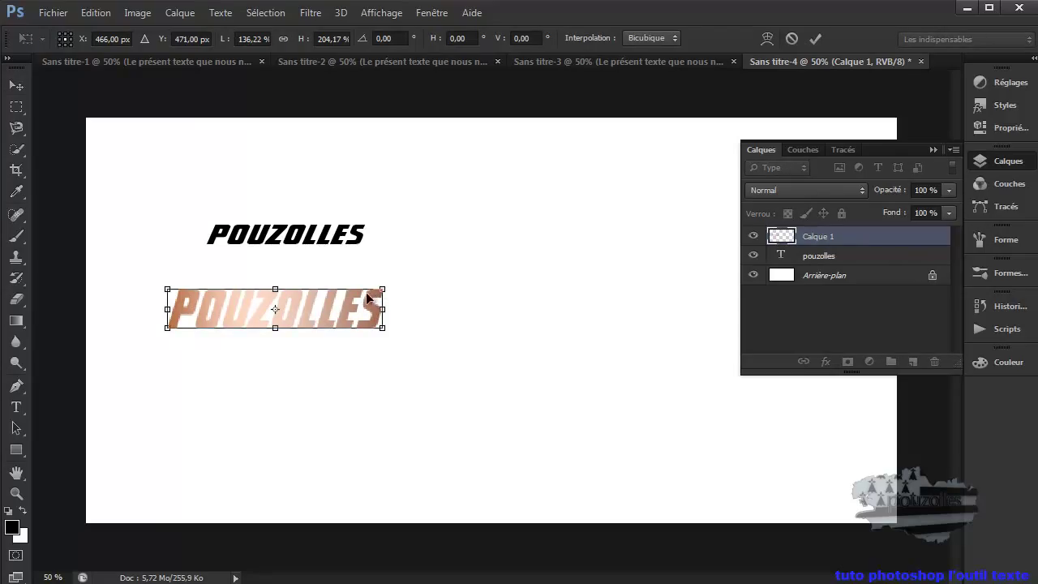
# Step: Try stretching the gradient lettering to about 240% width and 508% height, and undo that enlargement
pyautogui.moveTo(381, 285); pyautogui.dragTo(549, 230)
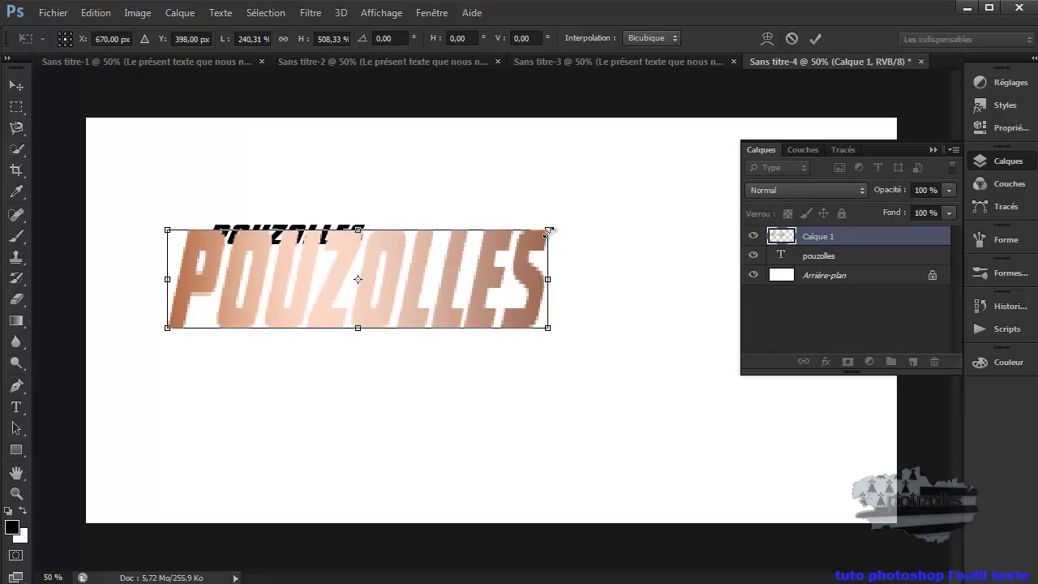
pyautogui.click(96, 13)
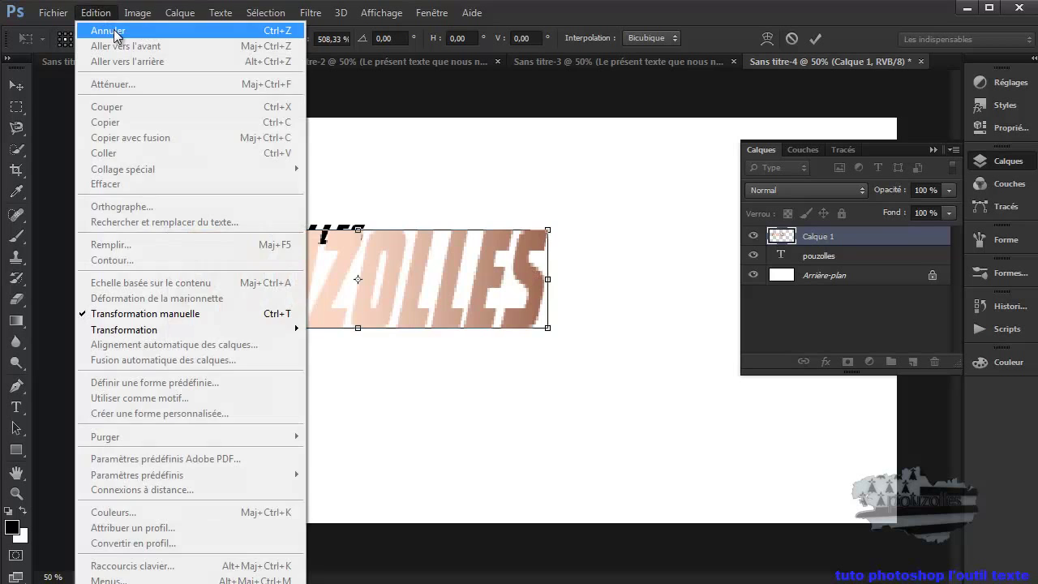
pyautogui.click(114, 34)
pyautogui.click(96, 13)
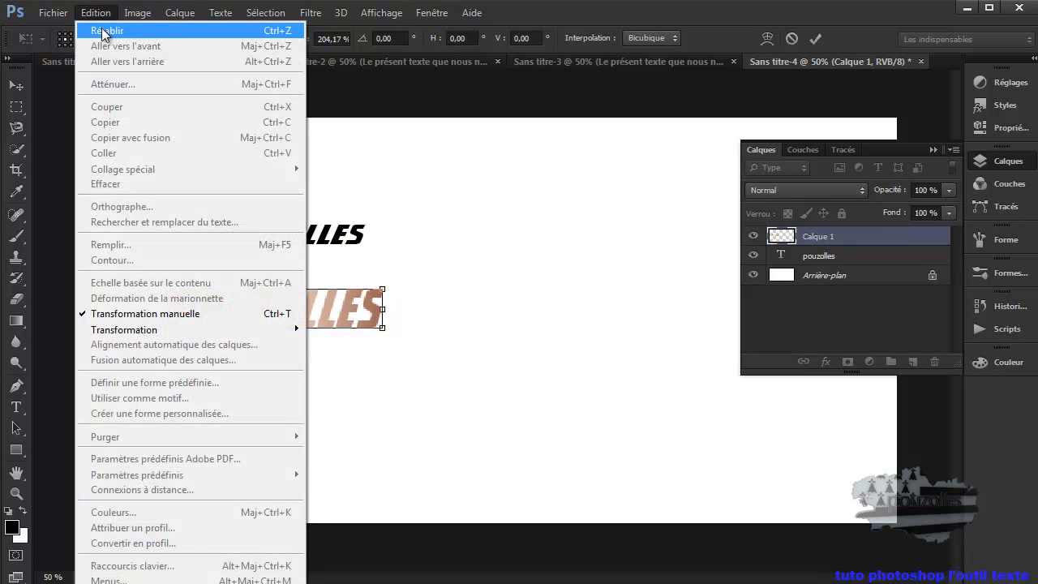
pyautogui.click(365, 92)
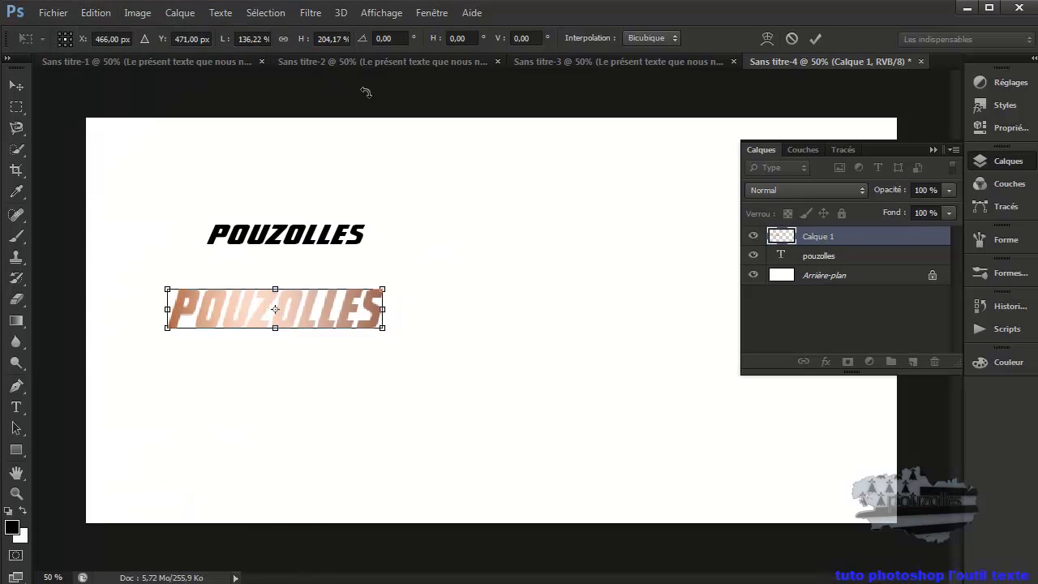
# Step: Reduce the gradient lettering's scaling to about 108% width and 175% height and apply the transformation
pyautogui.moveTo(381, 290); pyautogui.dragTo(337, 297)
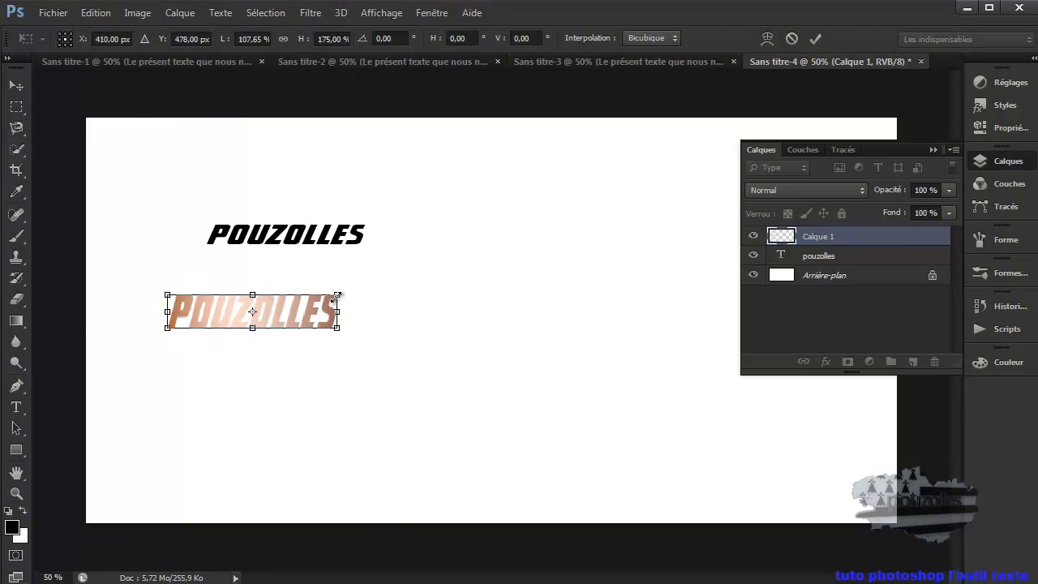
pyautogui.click(18, 388)
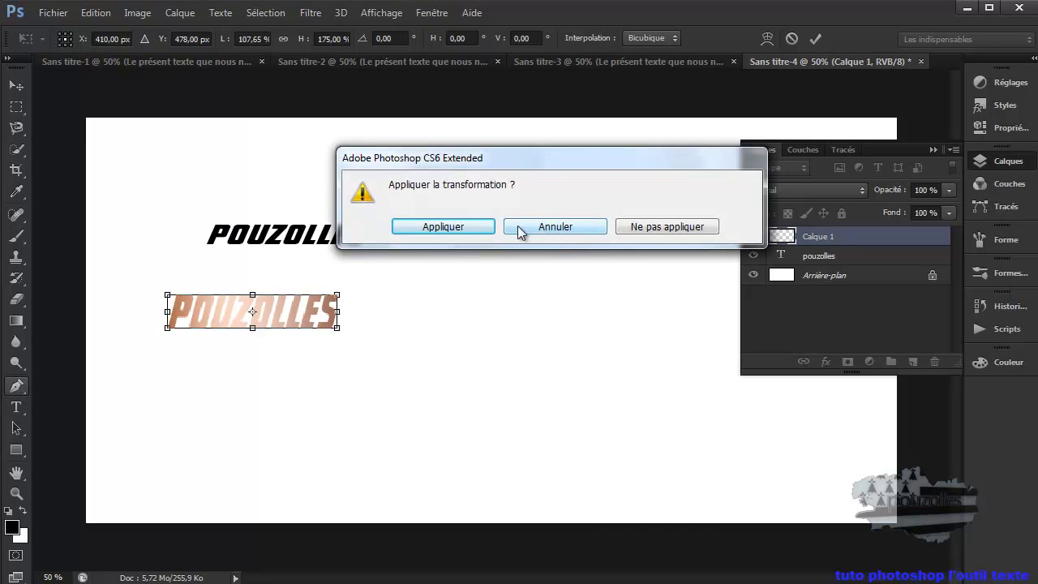
pyautogui.click(473, 229)
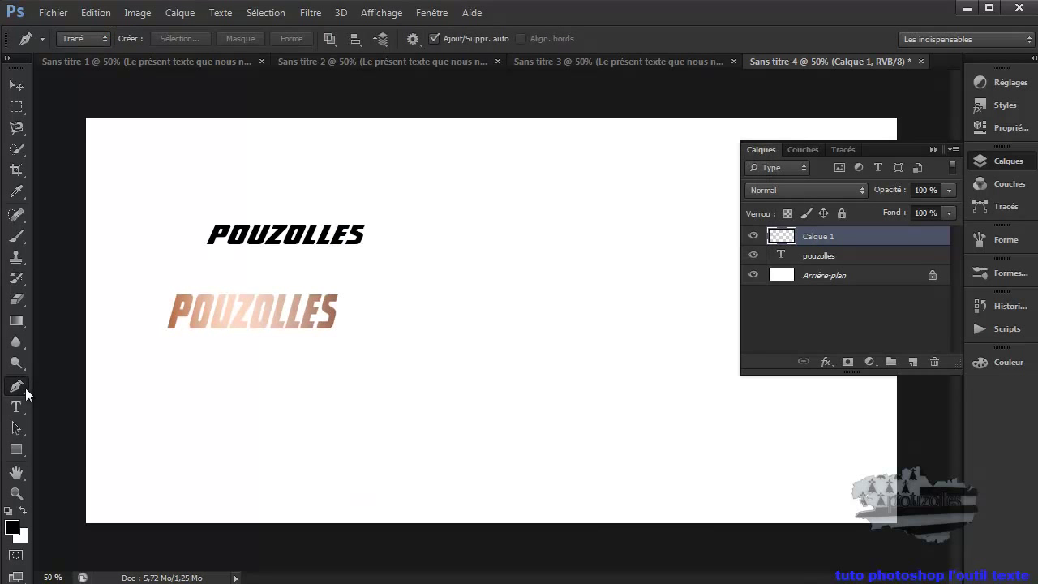
# Step: Activate the Horizontal Type tool and view its available variants
pyautogui.rightClick(25, 389)
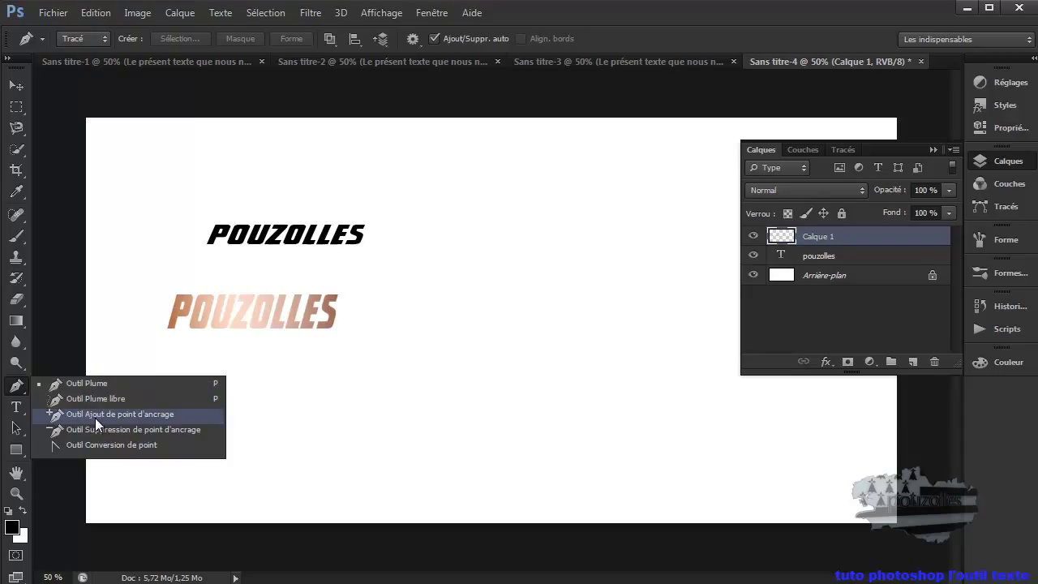
pyautogui.click(16, 405)
pyautogui.rightClick(16, 406)
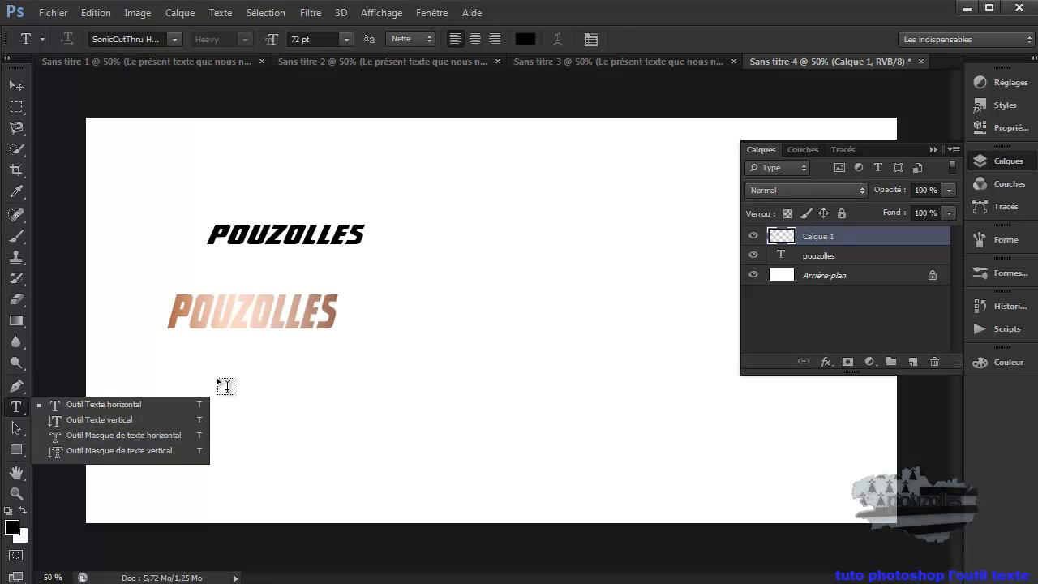
# Step: Start a new text line beside the gradient lettering and delete its empty text layer
pyautogui.click(153, 321)
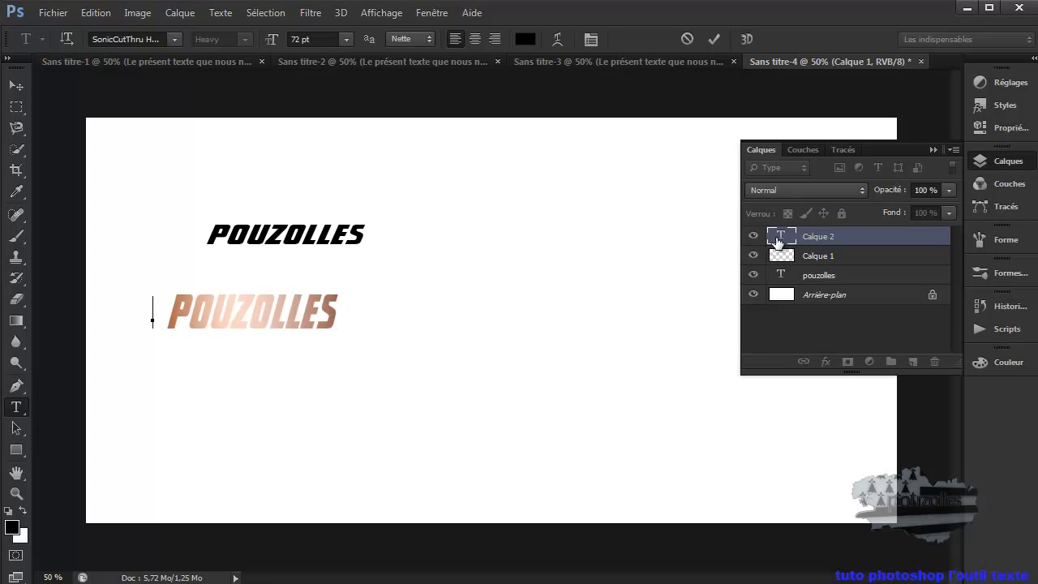
pyautogui.click(823, 241)
pyautogui.moveTo(818, 240); pyautogui.dragTo(935, 363)
# Step: Select all the letters of the black POUZOLLES text and set their size to 90 pt
pyautogui.click(817, 260)
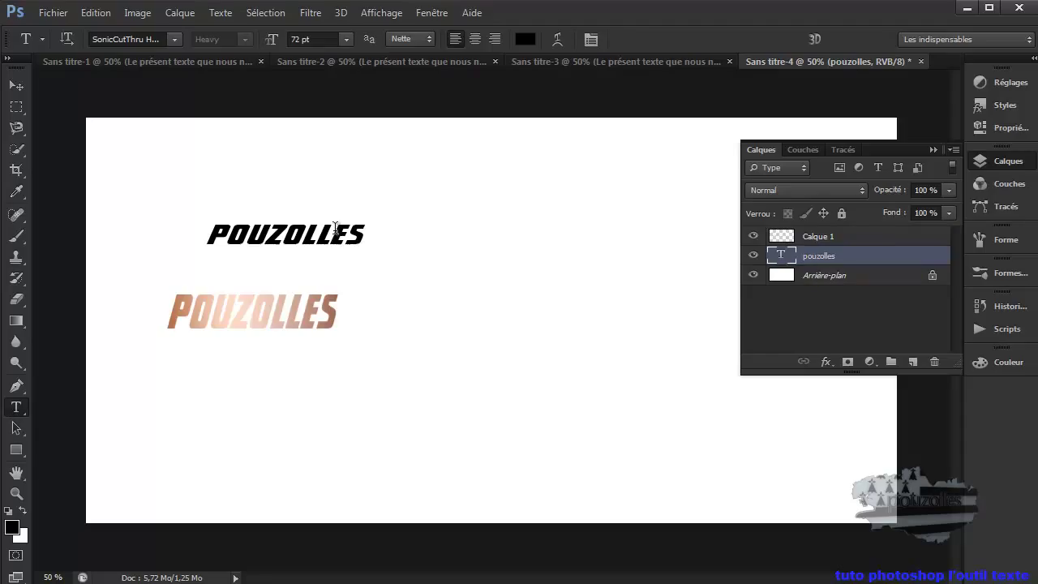
pyautogui.click(362, 234)
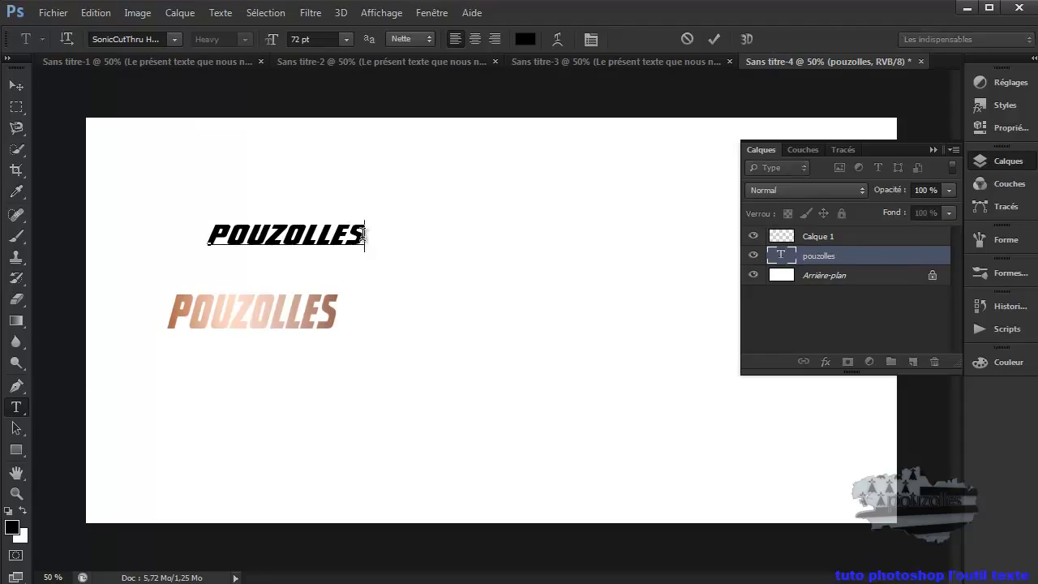
pyautogui.moveTo(365, 236); pyautogui.dragTo(192, 231)
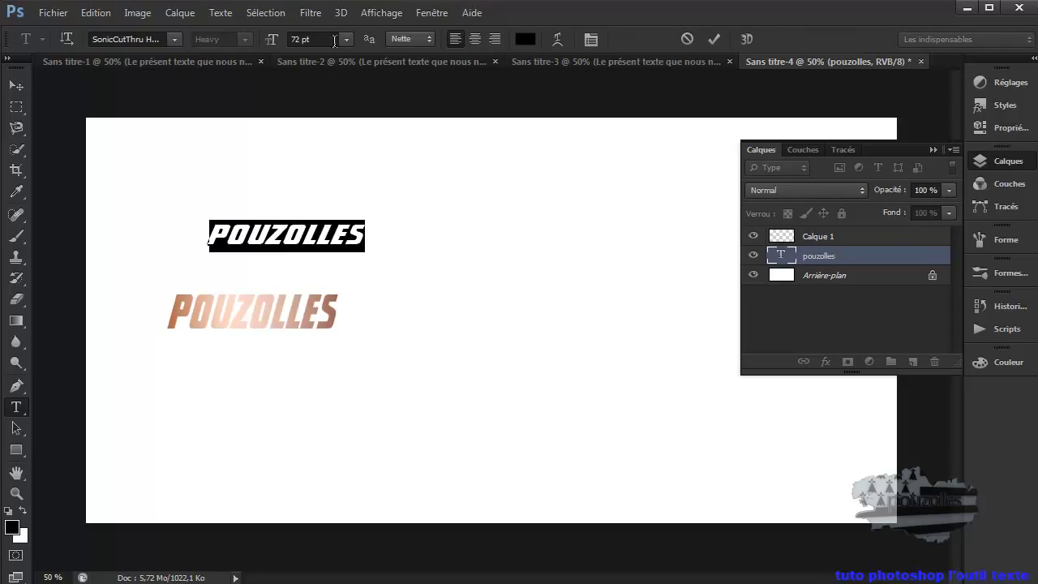
pyautogui.click(318, 38)
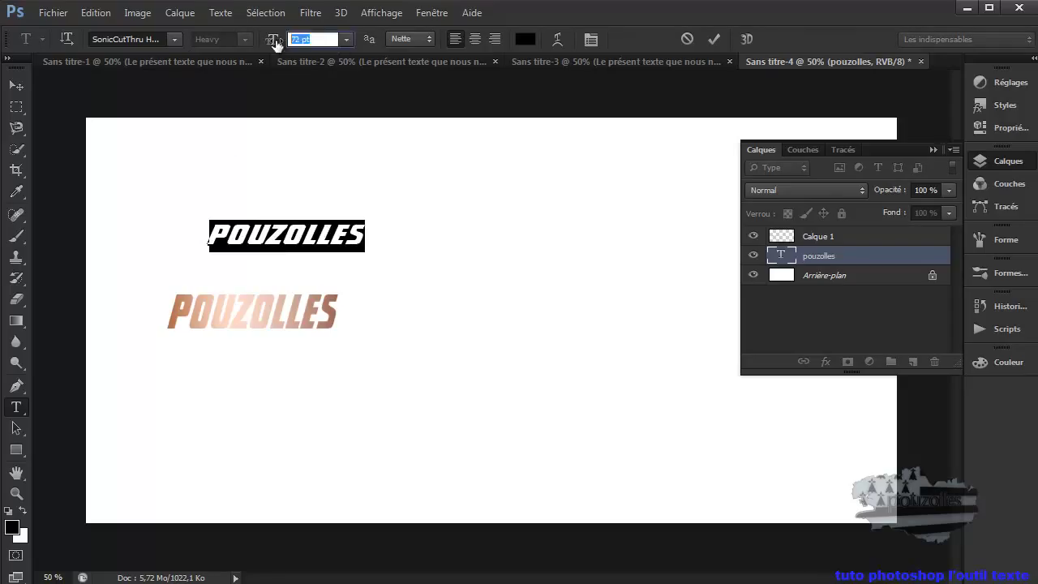
pyautogui.write('90')
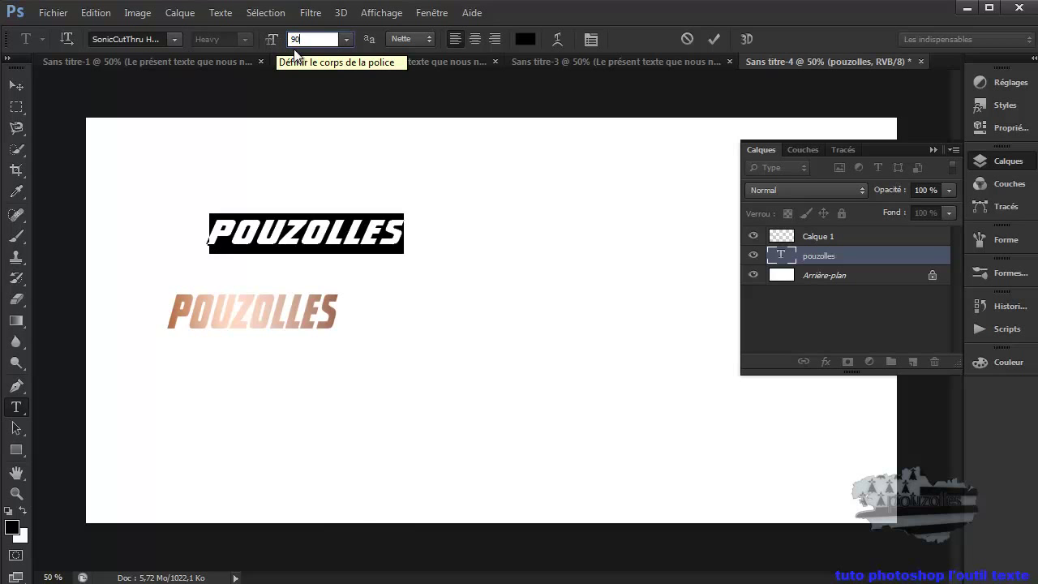
# Step: Change the font of the black POUZOLLES text to Transformers
pyautogui.click(174, 39)
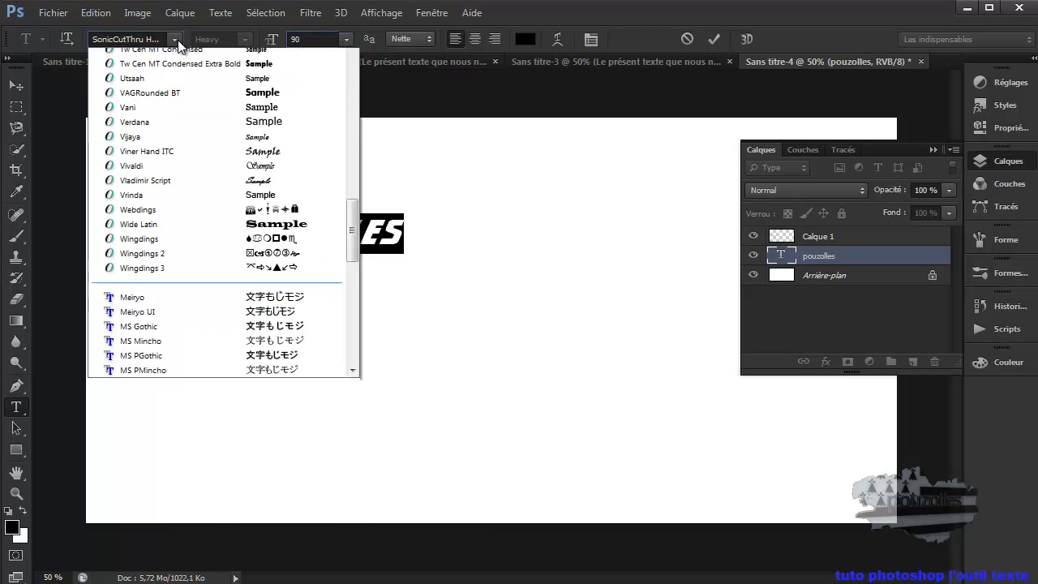
pyautogui.click(171, 231)
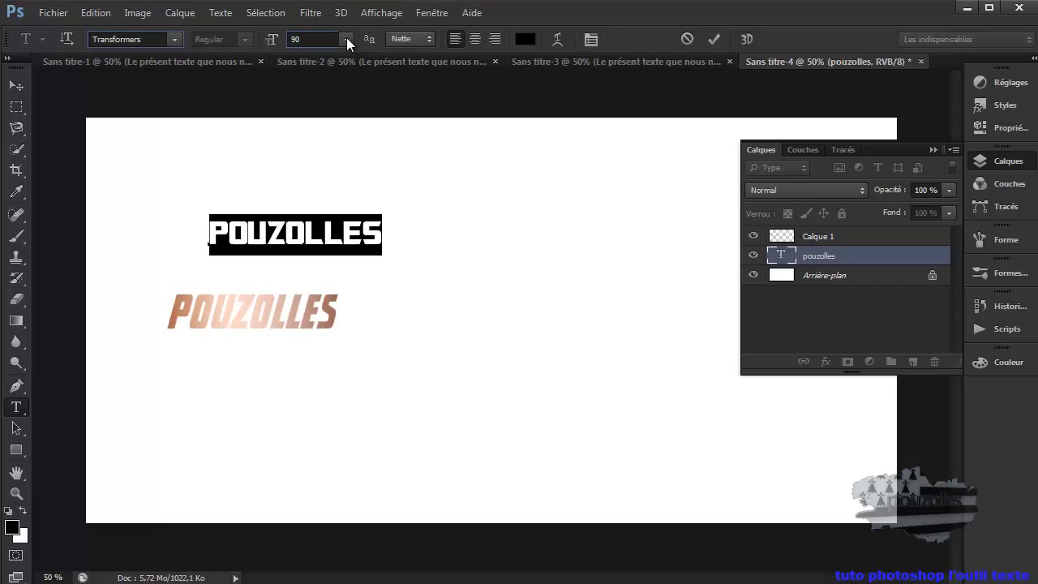
pyautogui.click(276, 40)
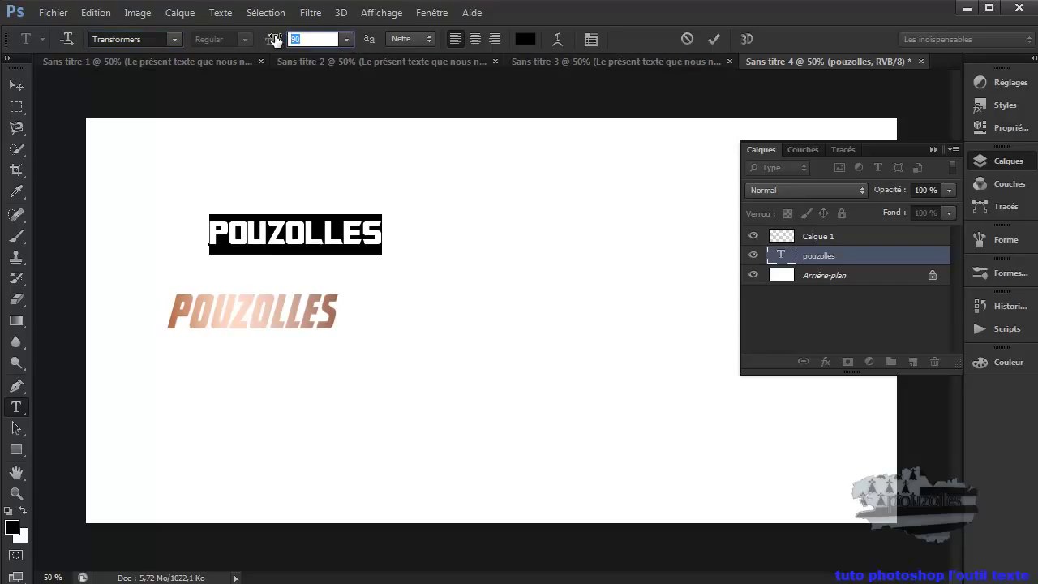
pyautogui.click(348, 39)
pyautogui.click(350, 55)
# Step: Enlarge the black POUZOLLES text to about 196% width and 265% height in the upper middle of the canvas and apply the transformation
pyautogui.click(15, 85)
pyautogui.moveTo(382, 223); pyautogui.dragTo(596, 174)
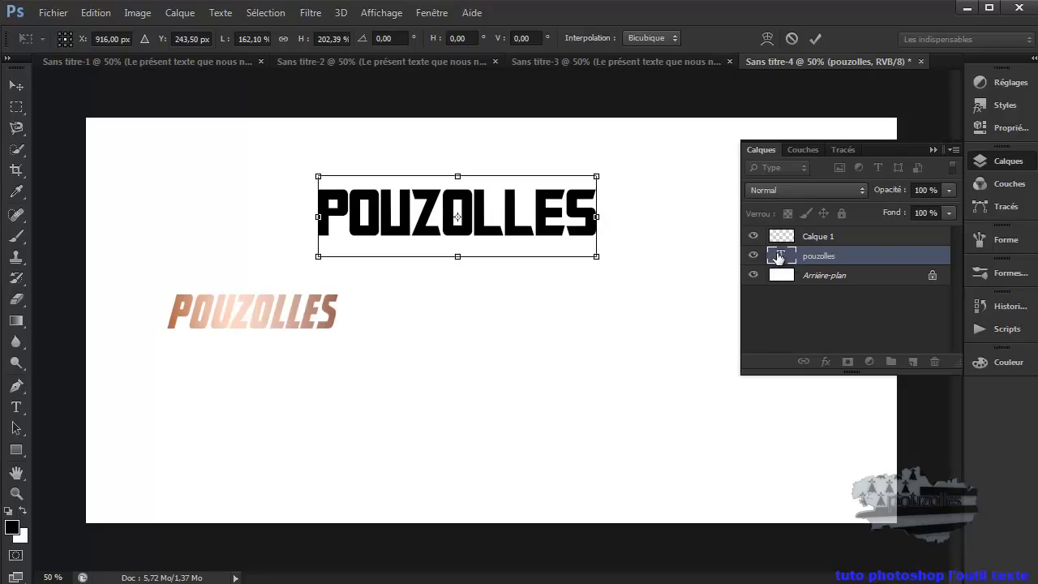
pyautogui.moveTo(595, 175); pyautogui.dragTo(655, 151)
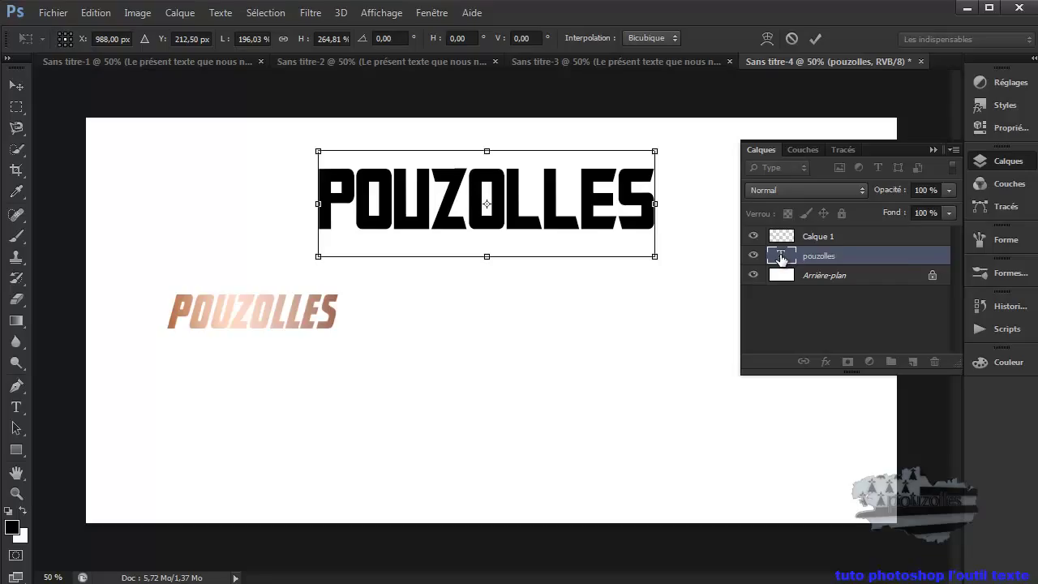
pyautogui.click(815, 38)
# Step: Load the pixels of the black POUZOLLES text as a selection and add a new layer above the text layer
pyautogui.rightClick(786, 258)
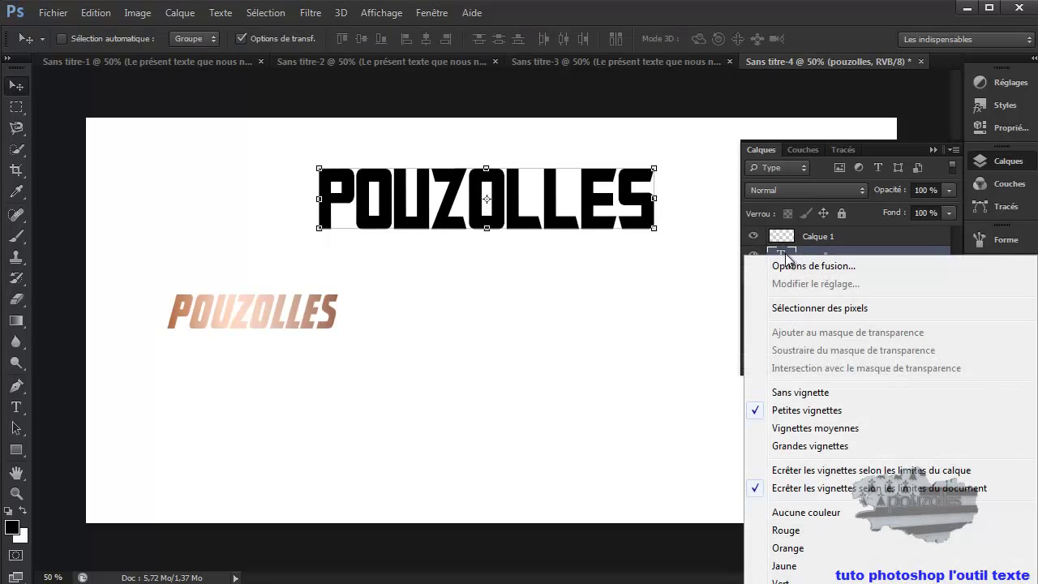
pyautogui.click(787, 307)
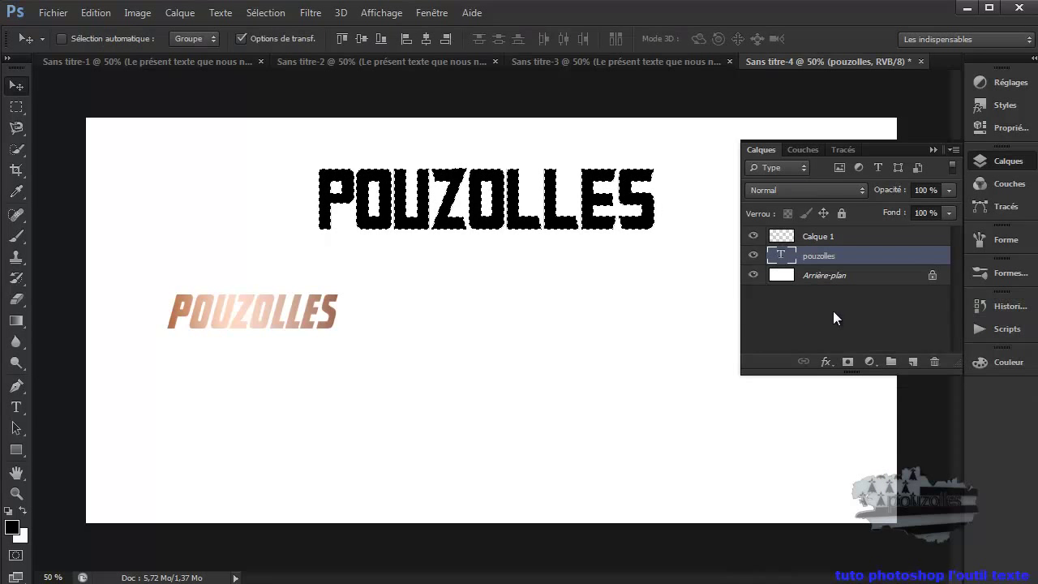
pyautogui.click(914, 362)
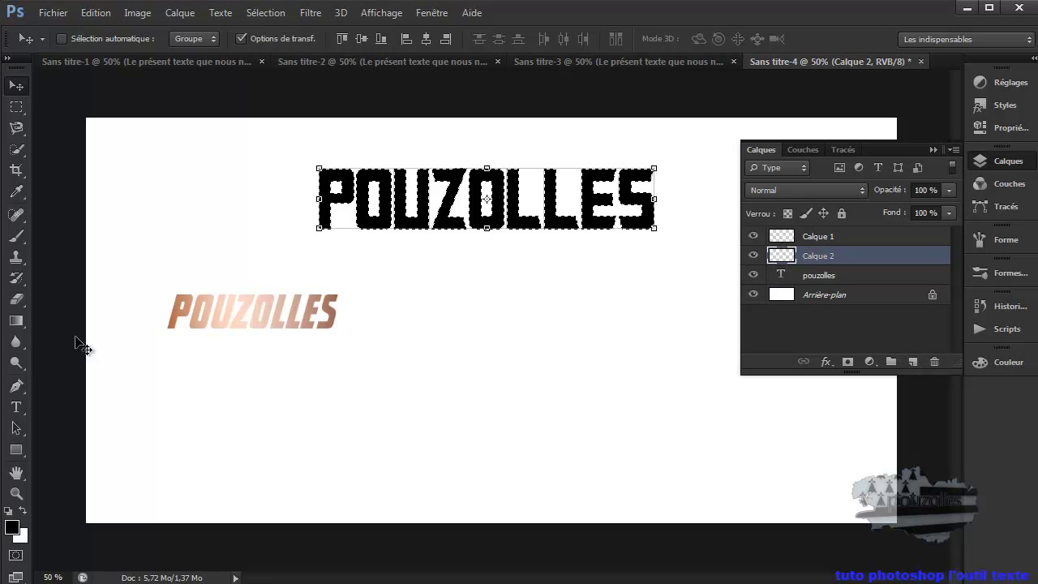
# Step: Fill the selected letters with the copper linear gradient and move the gradient lettering below the black POUZOLLES text
pyautogui.click(16, 320)
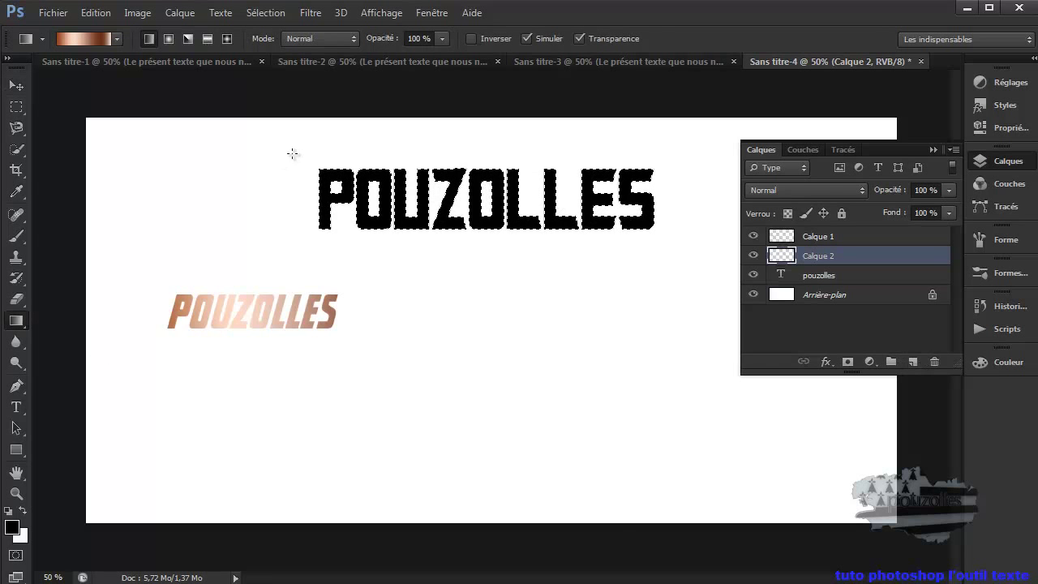
pyautogui.moveTo(290, 140); pyautogui.dragTo(754, 279)
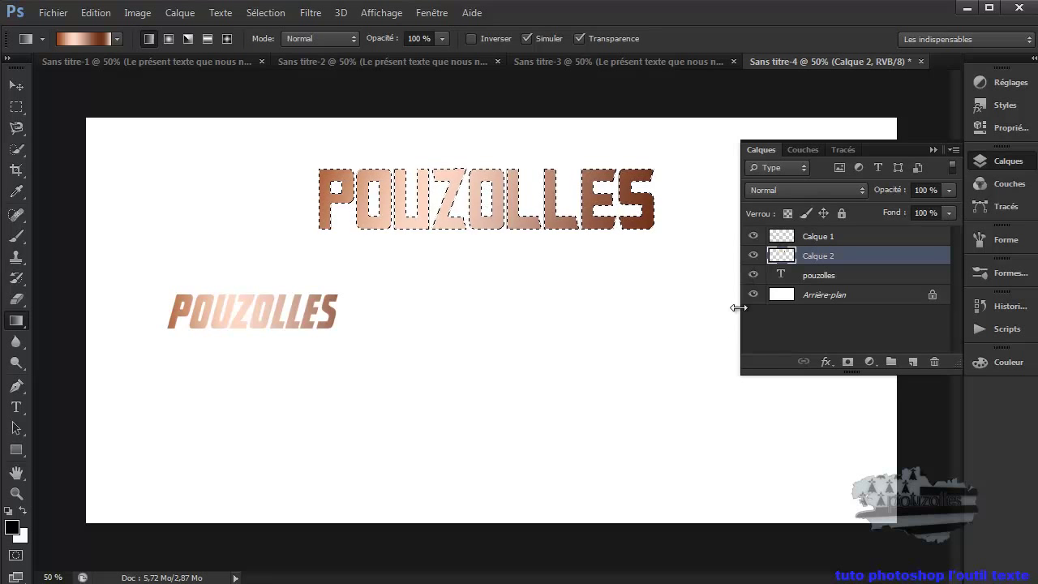
pyautogui.click(16, 85)
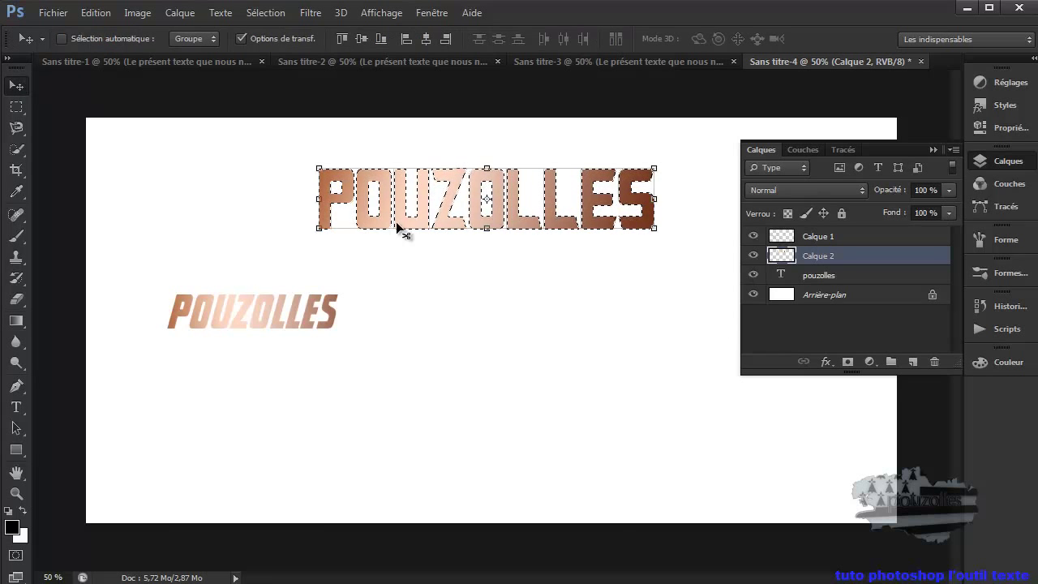
pyautogui.moveTo(402, 220); pyautogui.dragTo(452, 373)
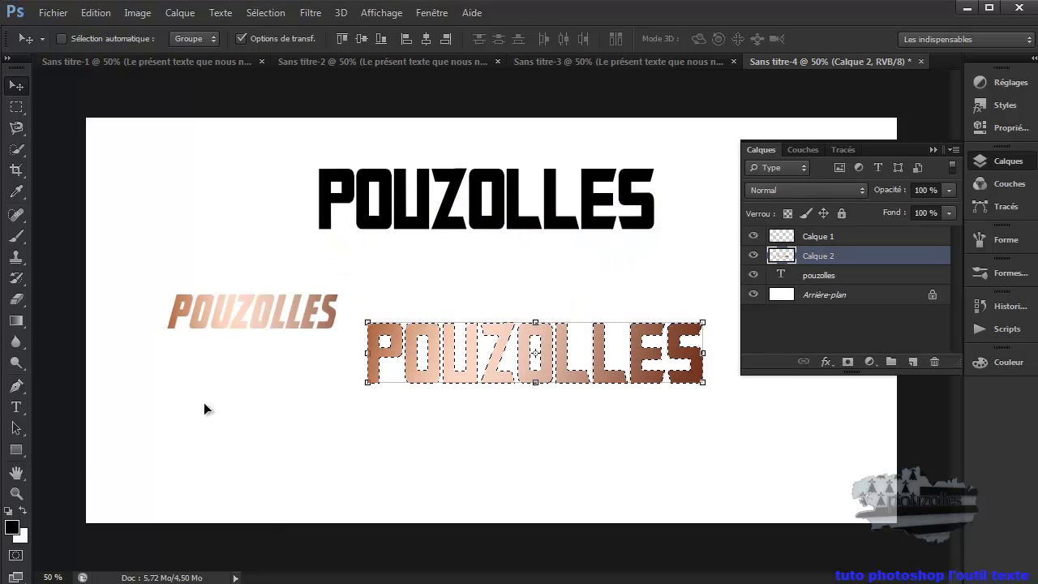
# Step: Draw a horizontal paragraph text box in the lower part of the canvas and paste the "Le présent texte que nous nous tacherons de commenter" passage into it
pyautogui.click(16, 406)
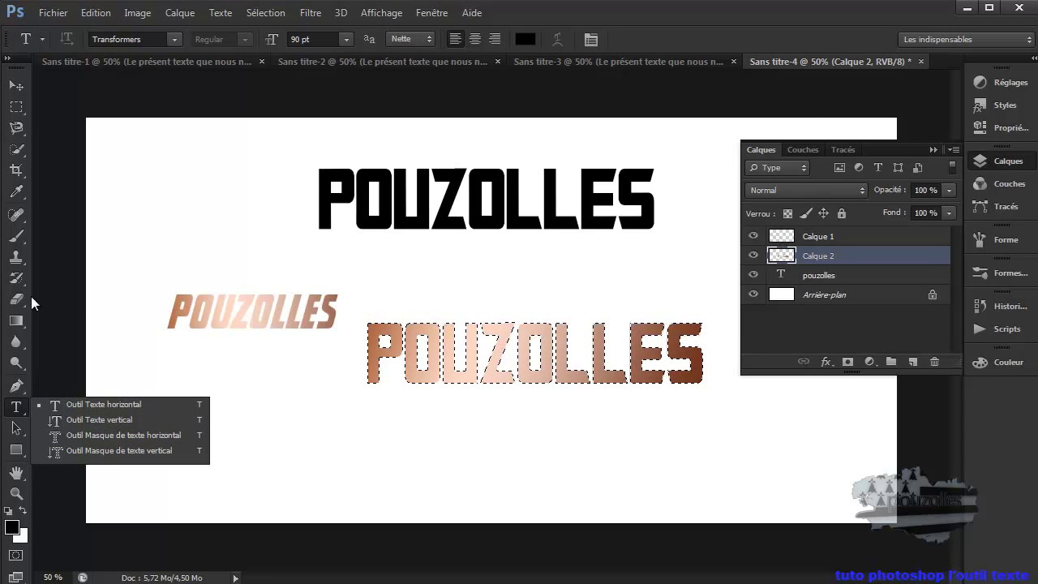
pyautogui.click(78, 403)
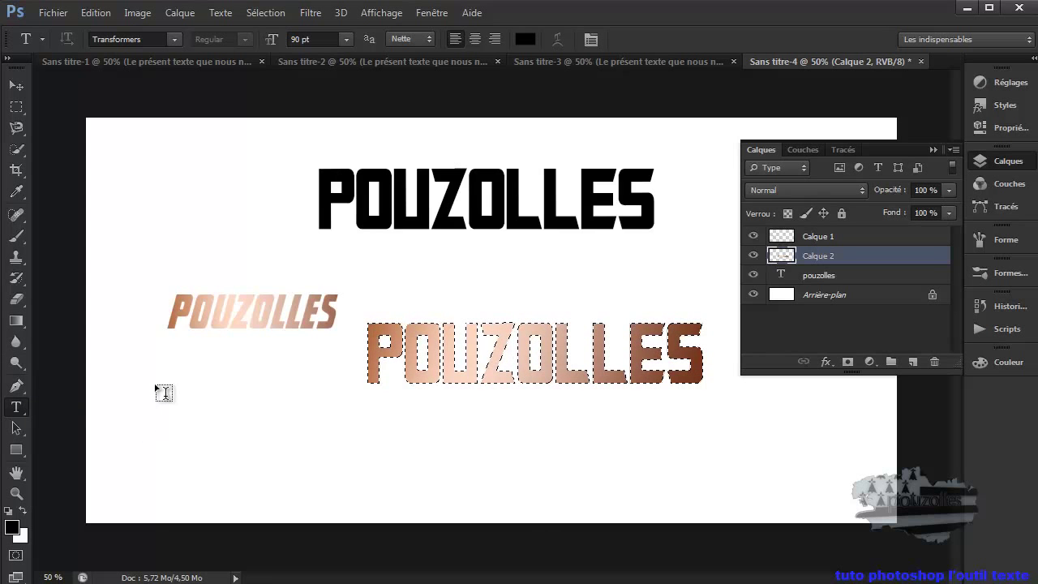
pyautogui.moveTo(155, 387); pyautogui.dragTo(536, 503)
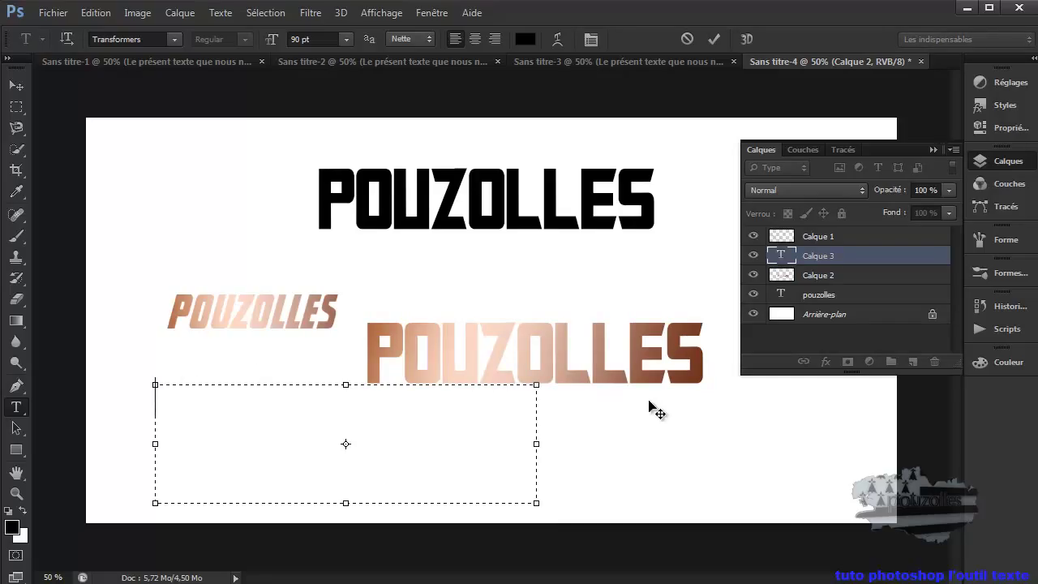
pyautogui.rightClick(238, 422)
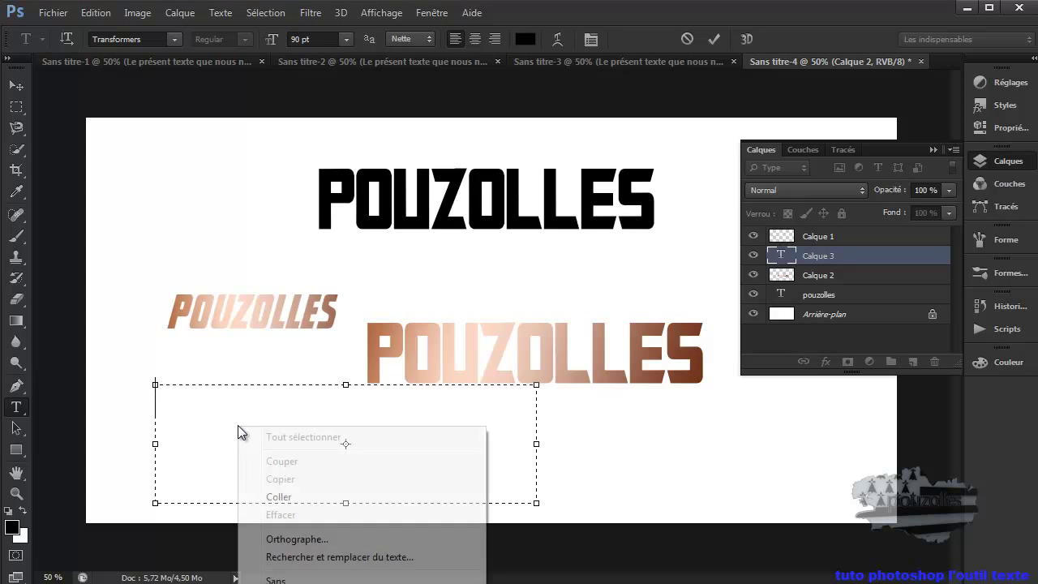
pyautogui.click(279, 494)
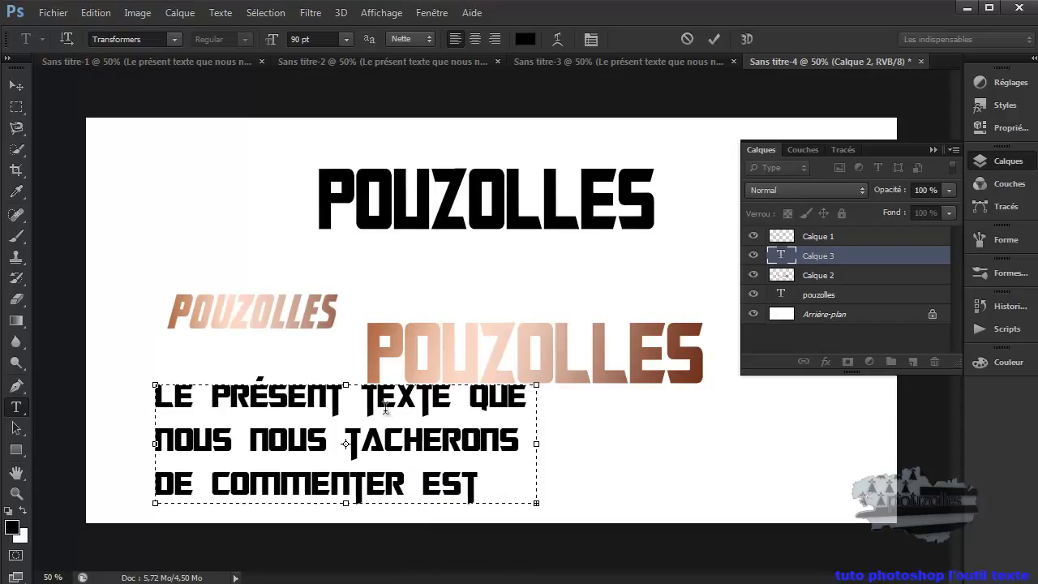
pyautogui.click(18, 452)
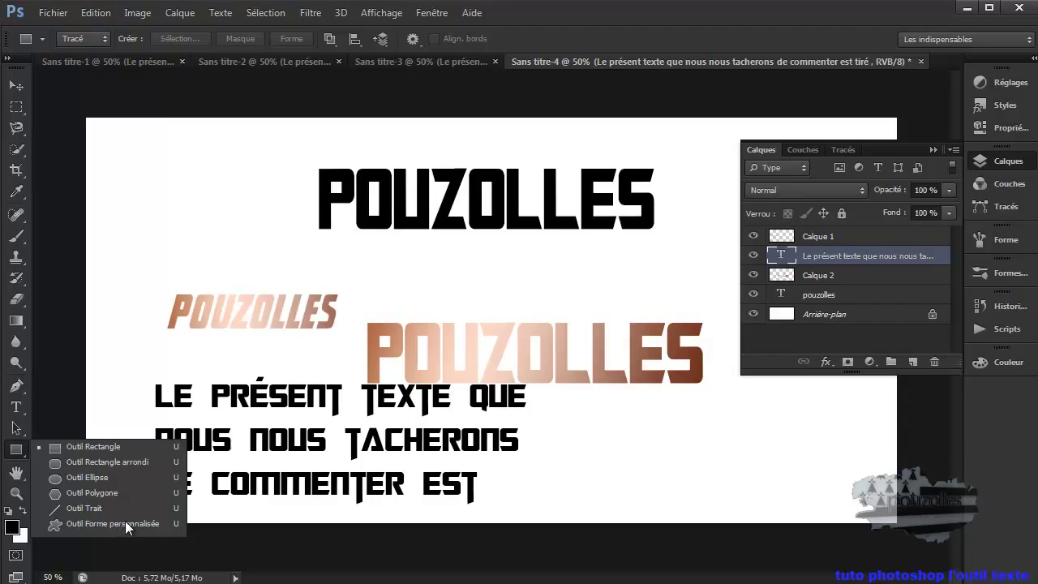
# Step: Select the layer Calque 1 and rotate the canvas view to about -3° with the Rotate View tool
pyautogui.click(16, 472)
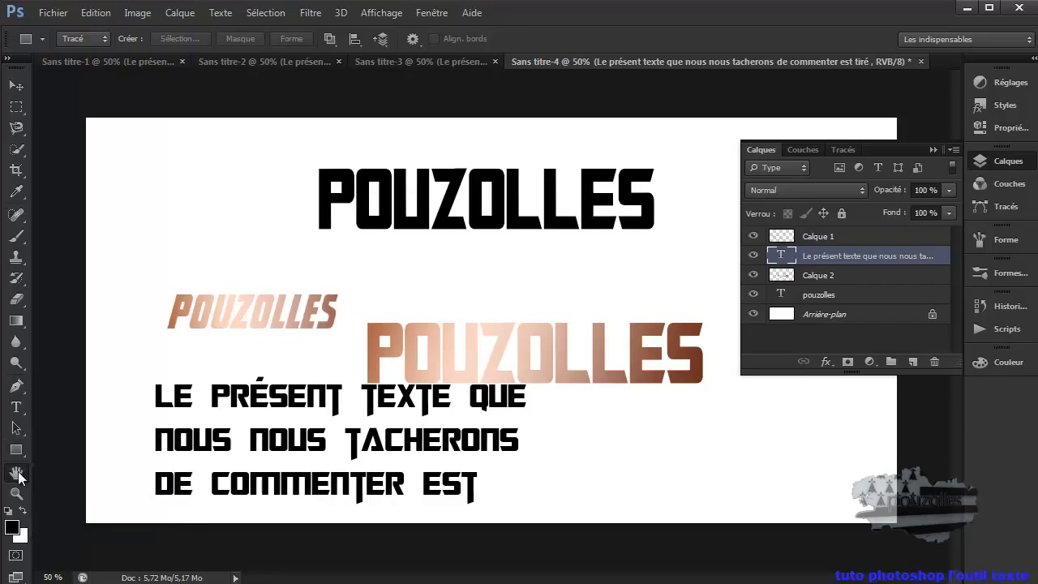
pyautogui.click(16, 473)
pyautogui.click(70, 470)
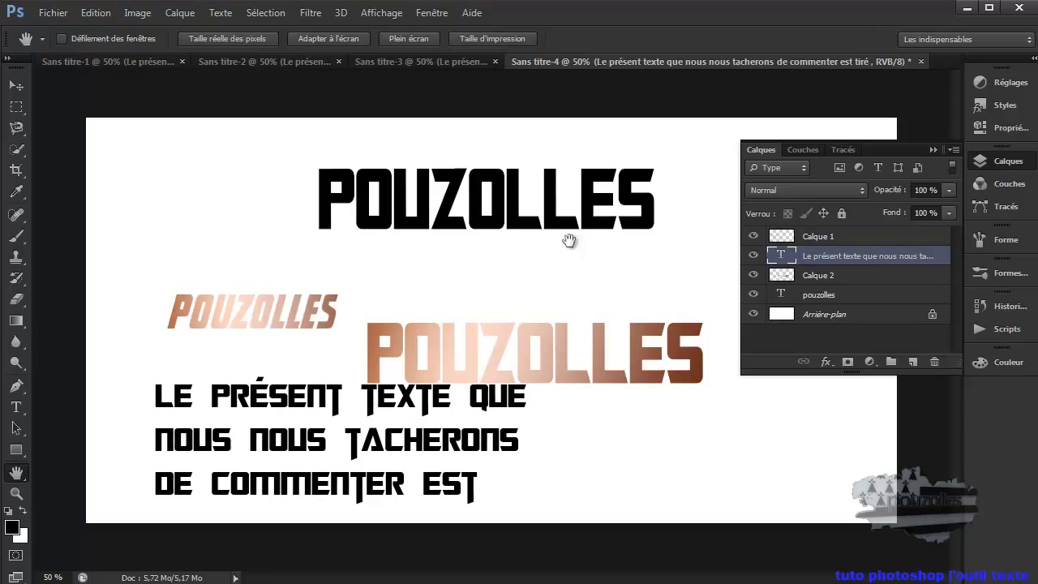
pyautogui.click(825, 238)
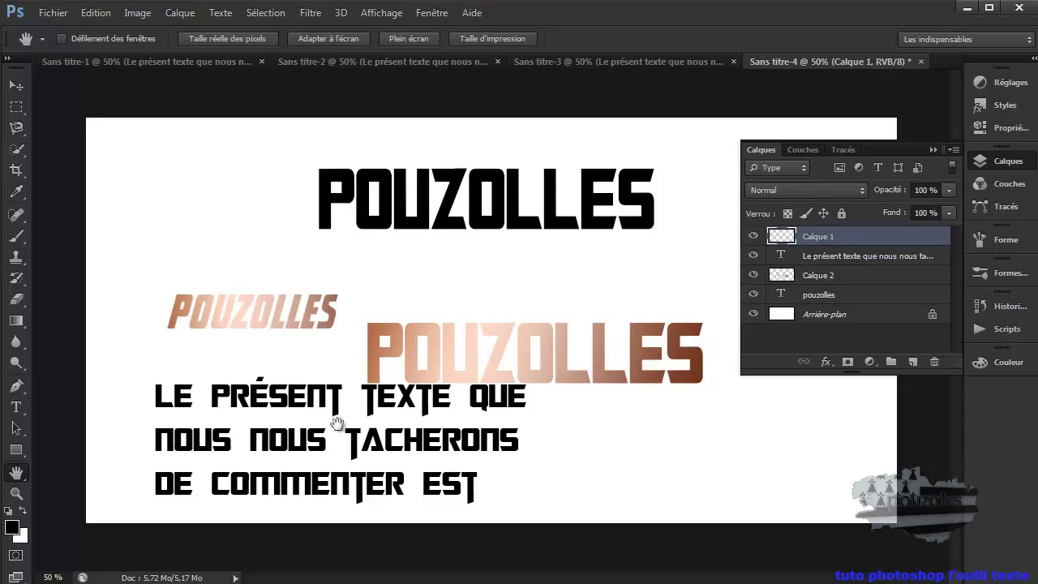
pyautogui.rightClick(24, 479)
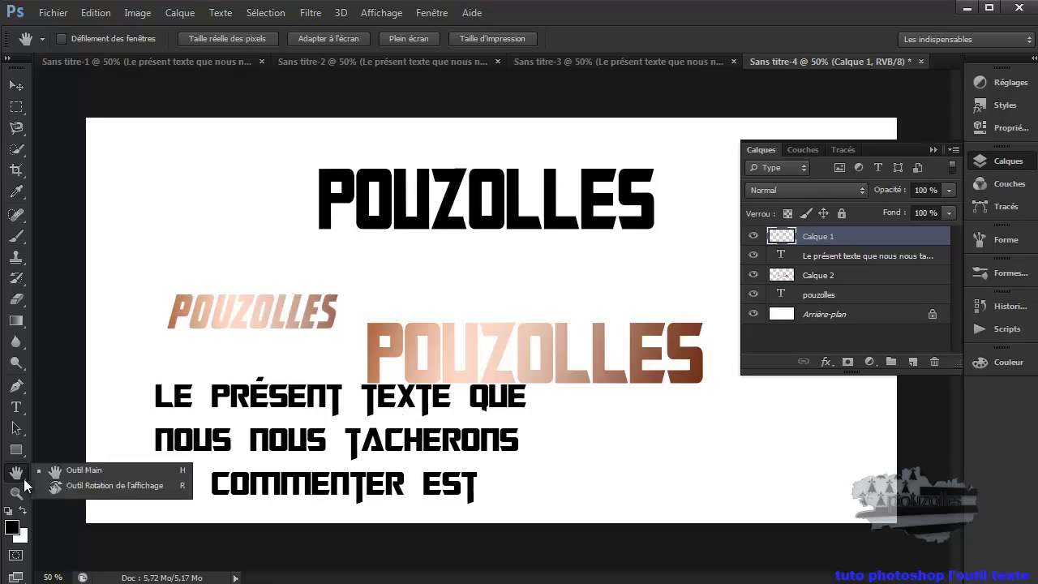
pyautogui.click(93, 486)
pyautogui.moveTo(288, 319)
pyautogui.mouseDown()
pyautogui.moveTo(326, 388)
pyautogui.moveTo(279, 321)
pyautogui.mouseUp()
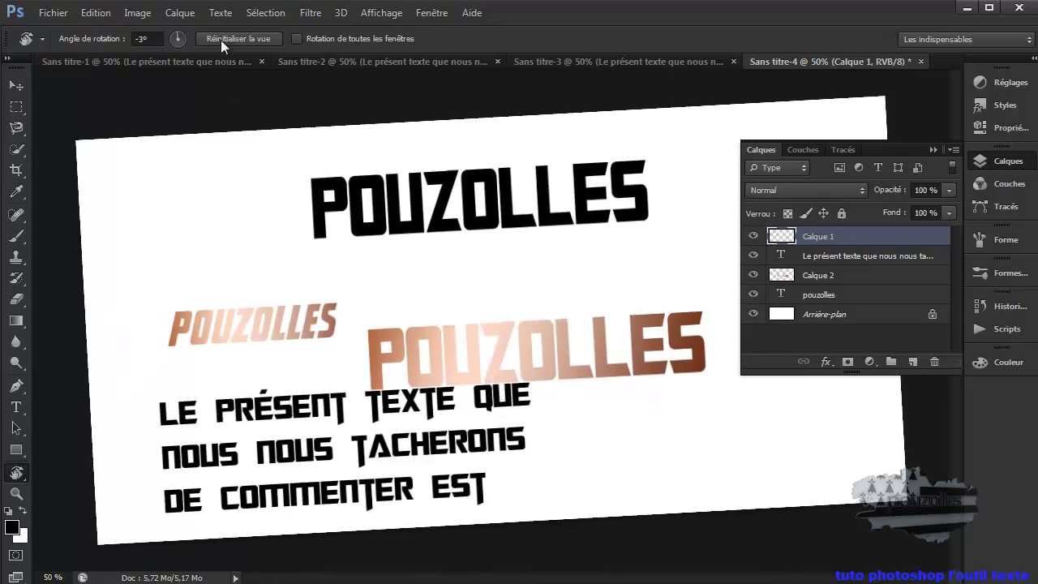